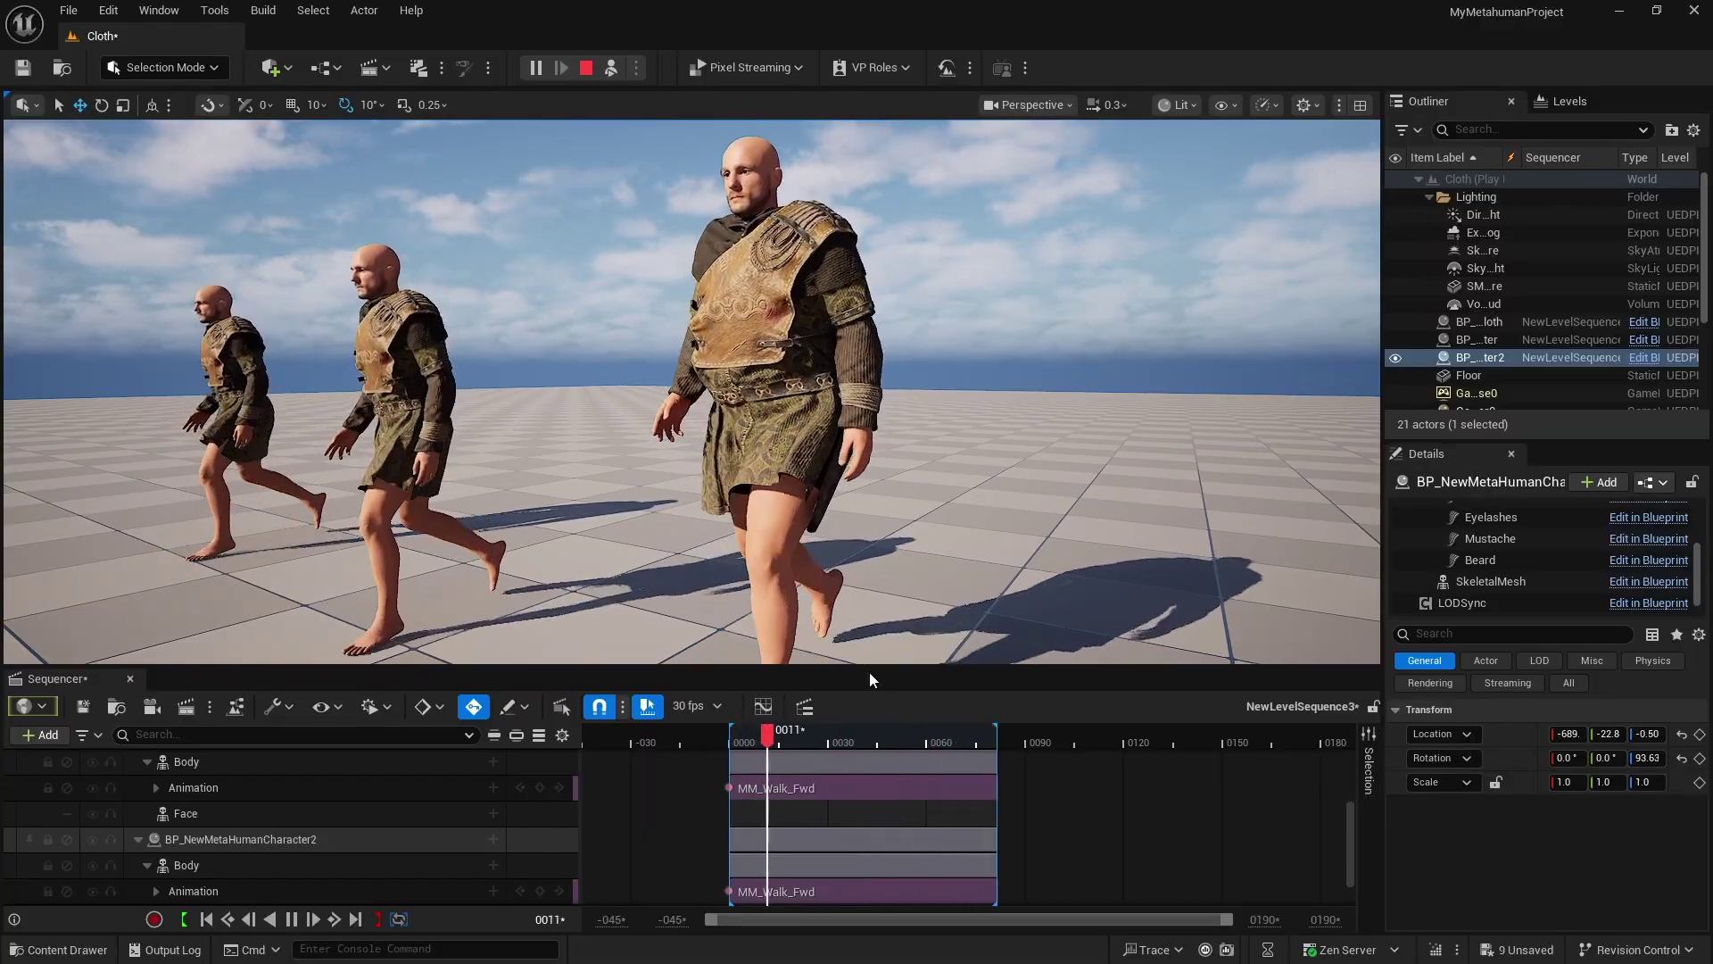
Stop the play session and examine the characters' outfits up close in the level.
click(586, 68)
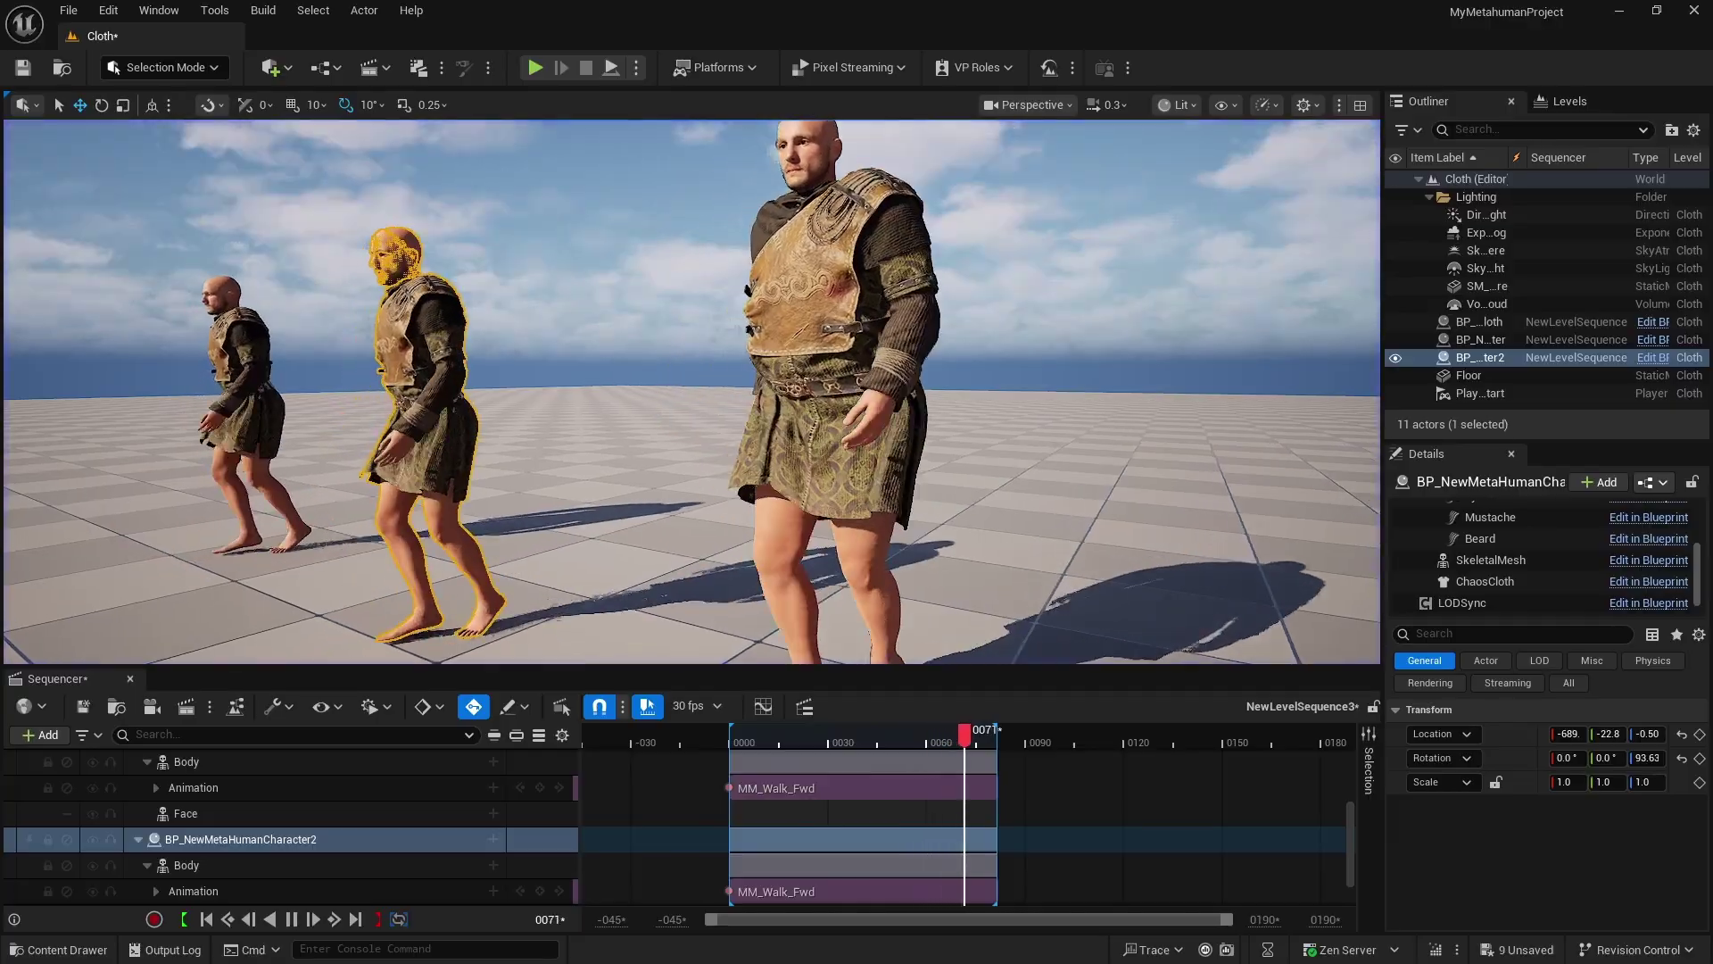
key(w)
right_drag(968, 529, 944, 507)
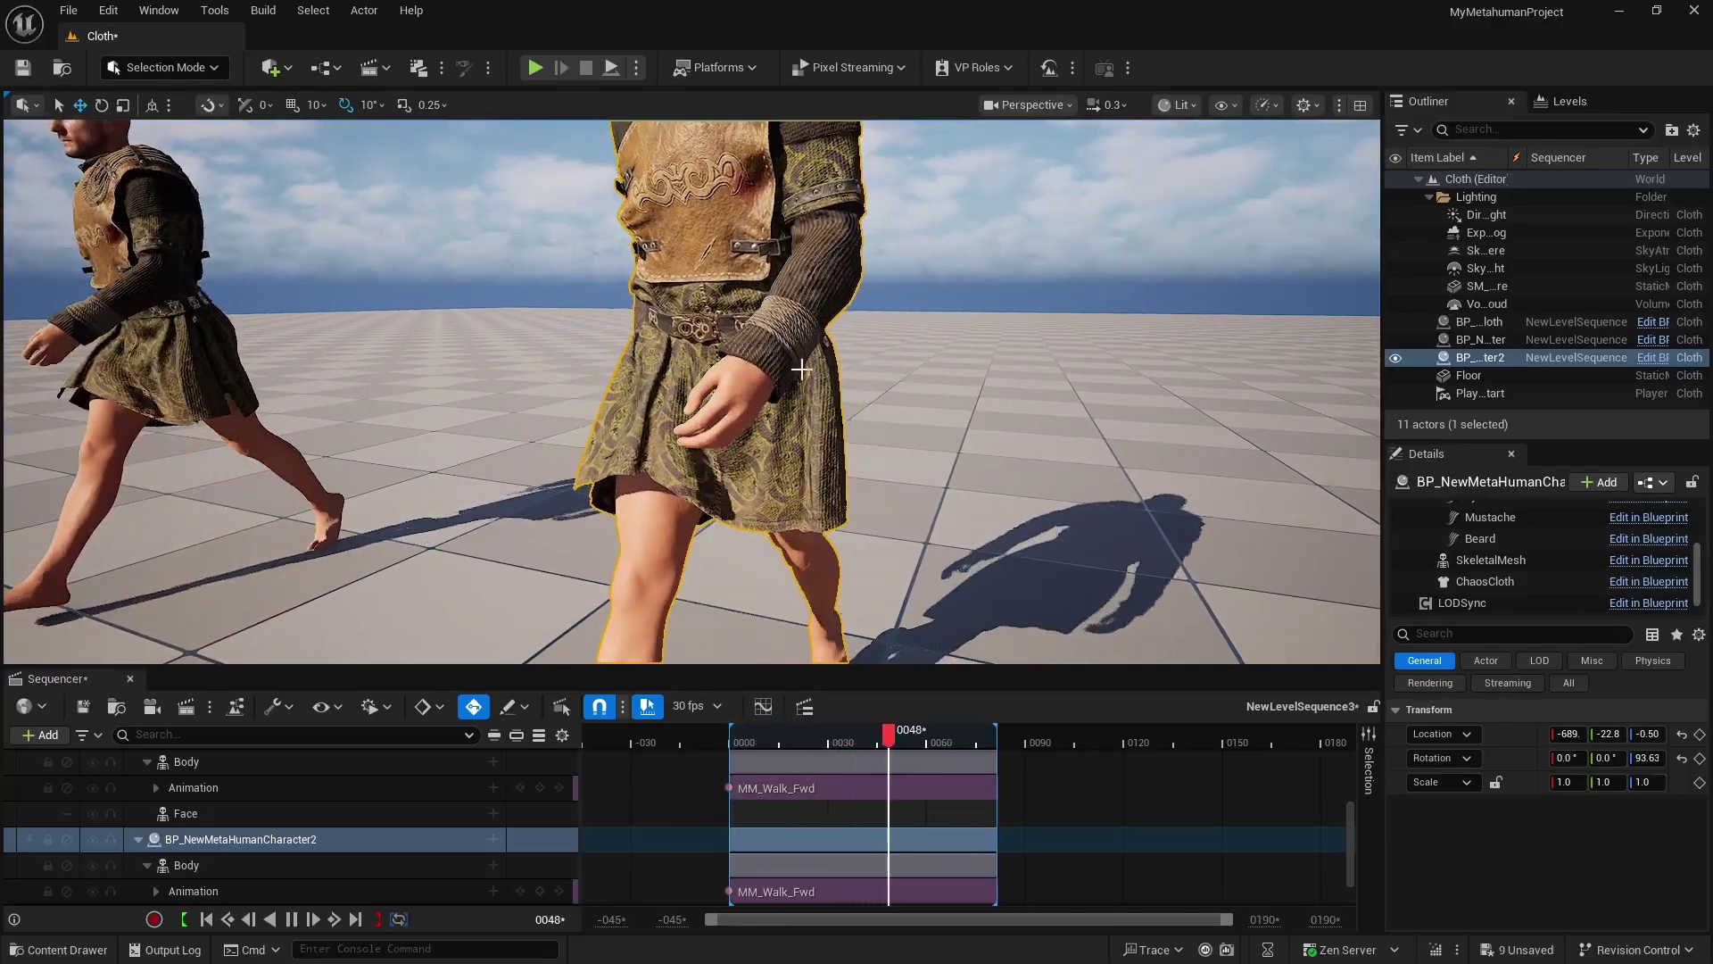
right_drag(800, 367, 683, 332)
key(w)
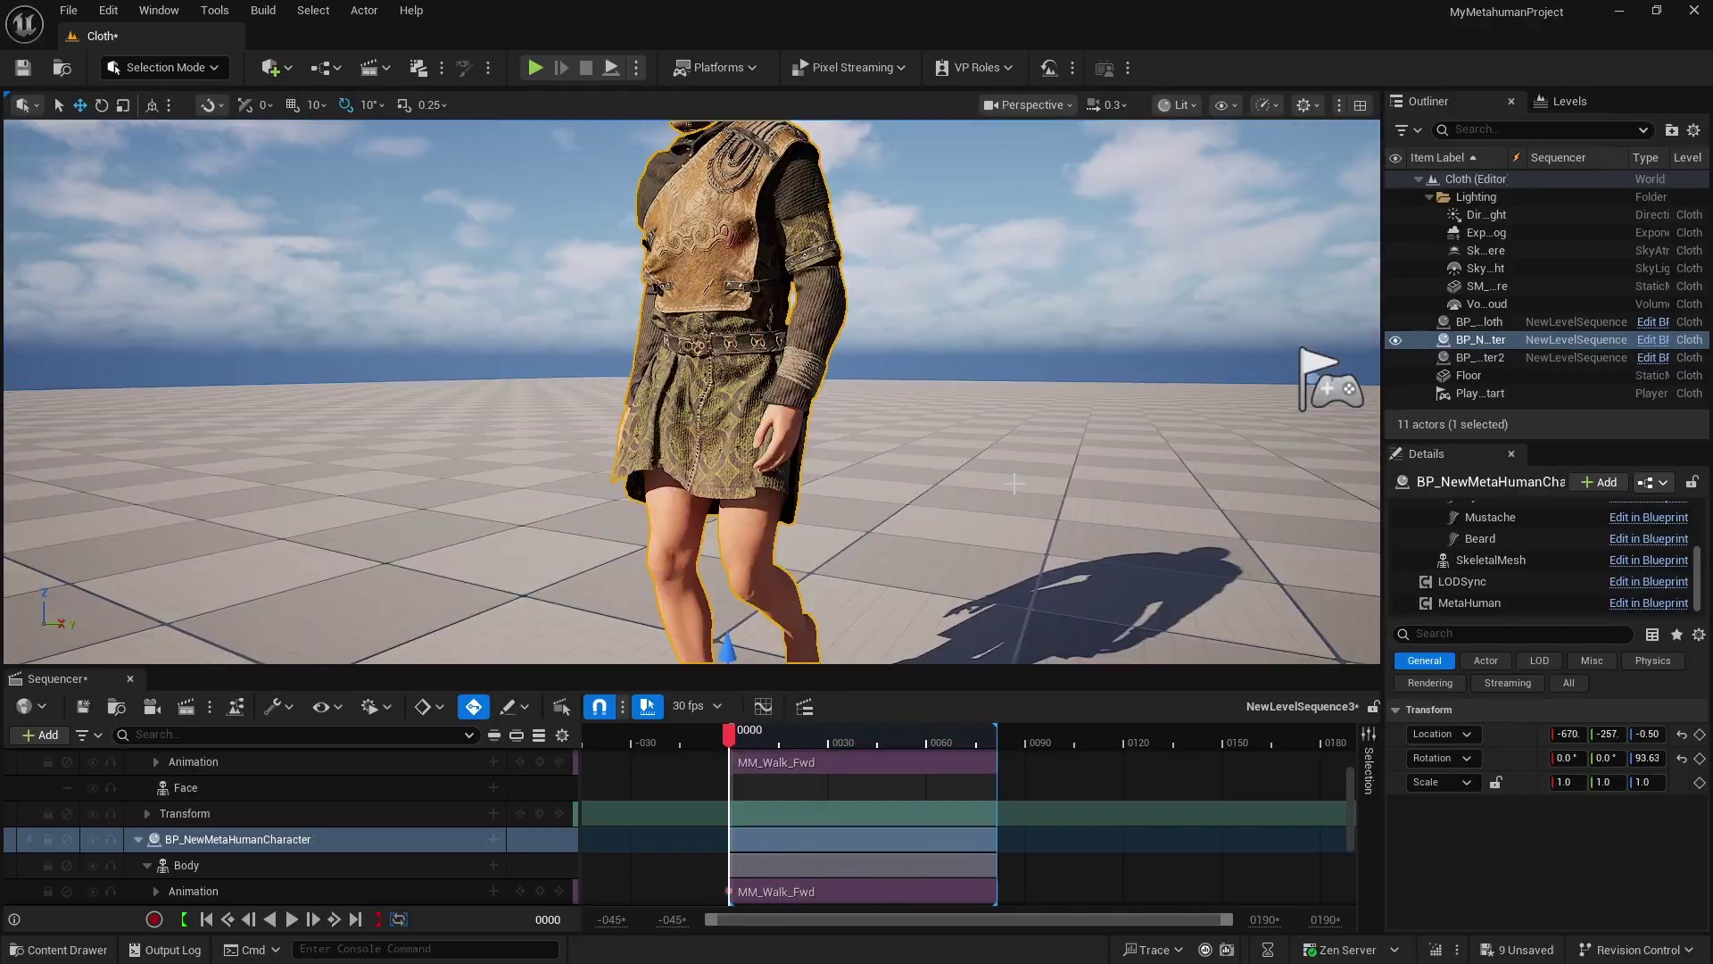
Select the SkeletalMesh component of BP_NewMetaHumanCharacter and locate its skeletal mesh asset in the project content.
click(1524, 334)
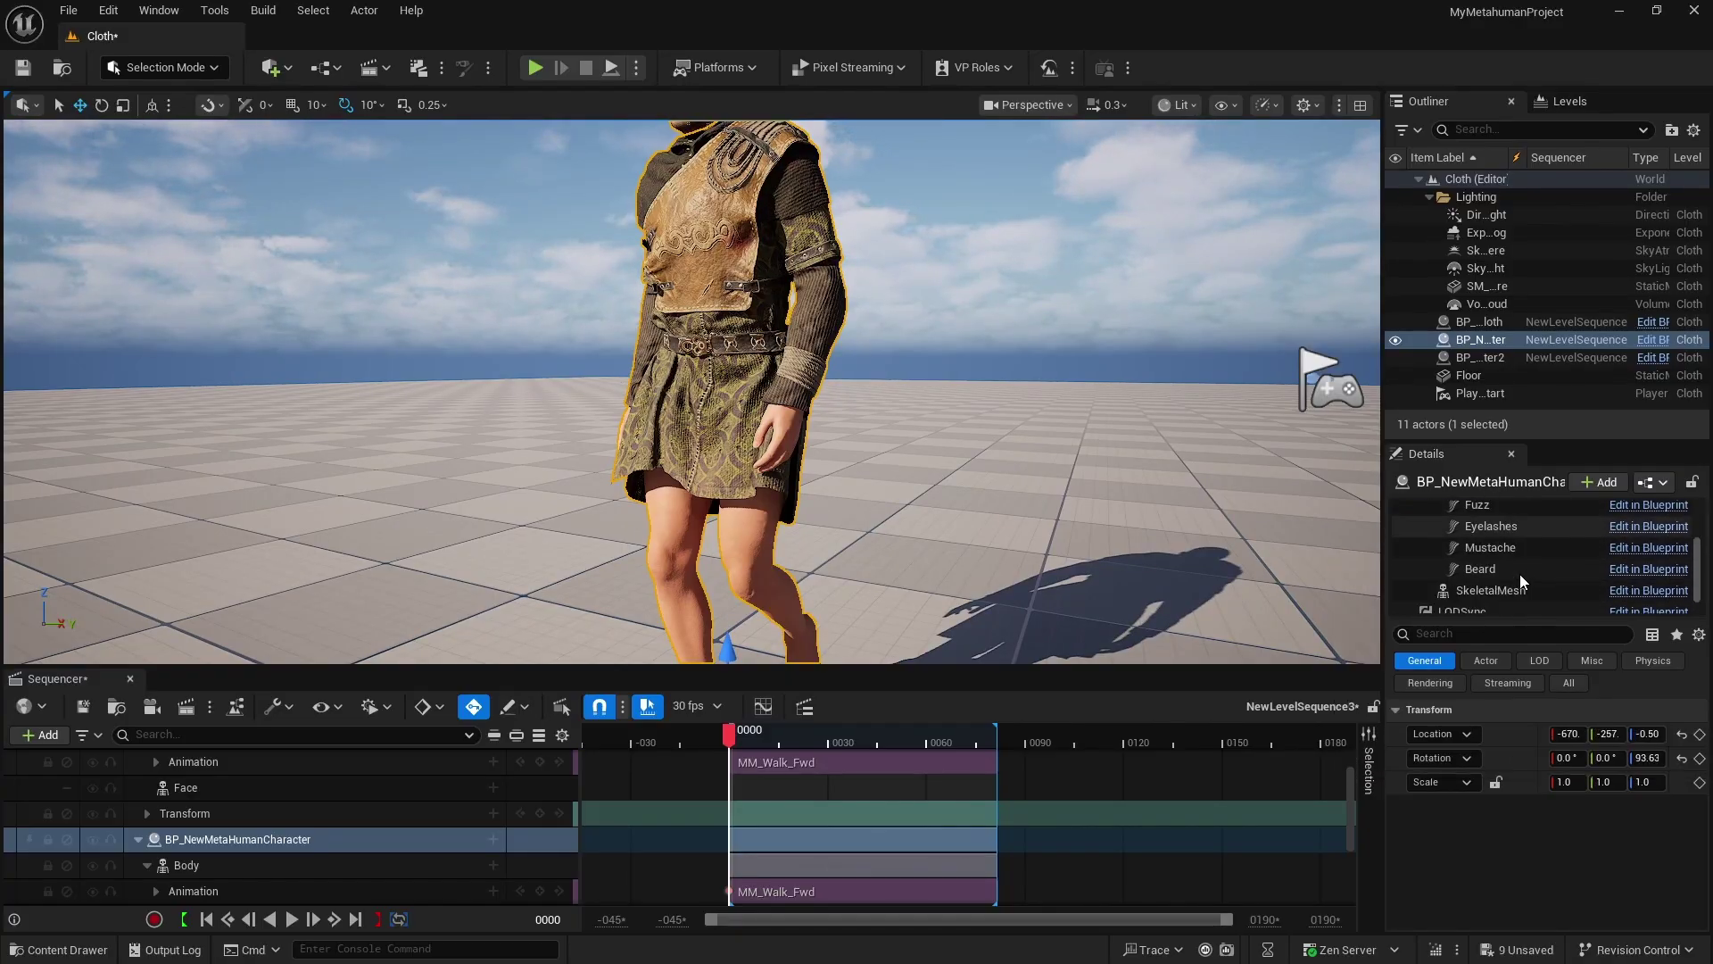
click(1507, 564)
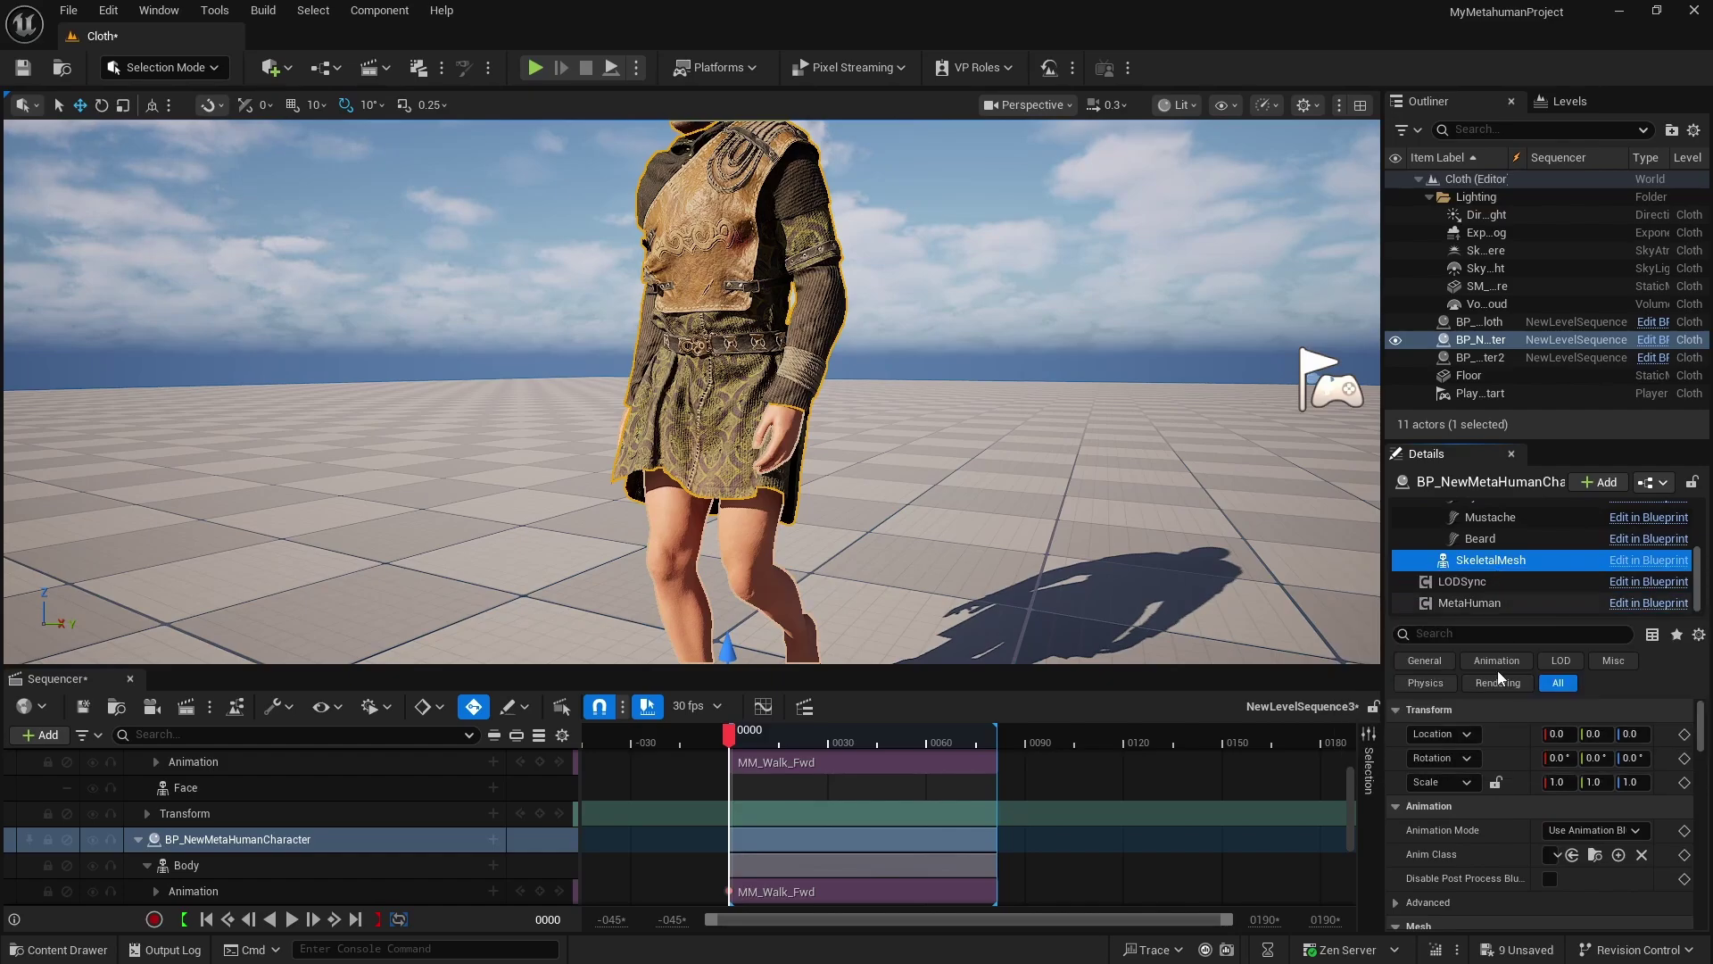
scroll(1499, 788, down, 2)
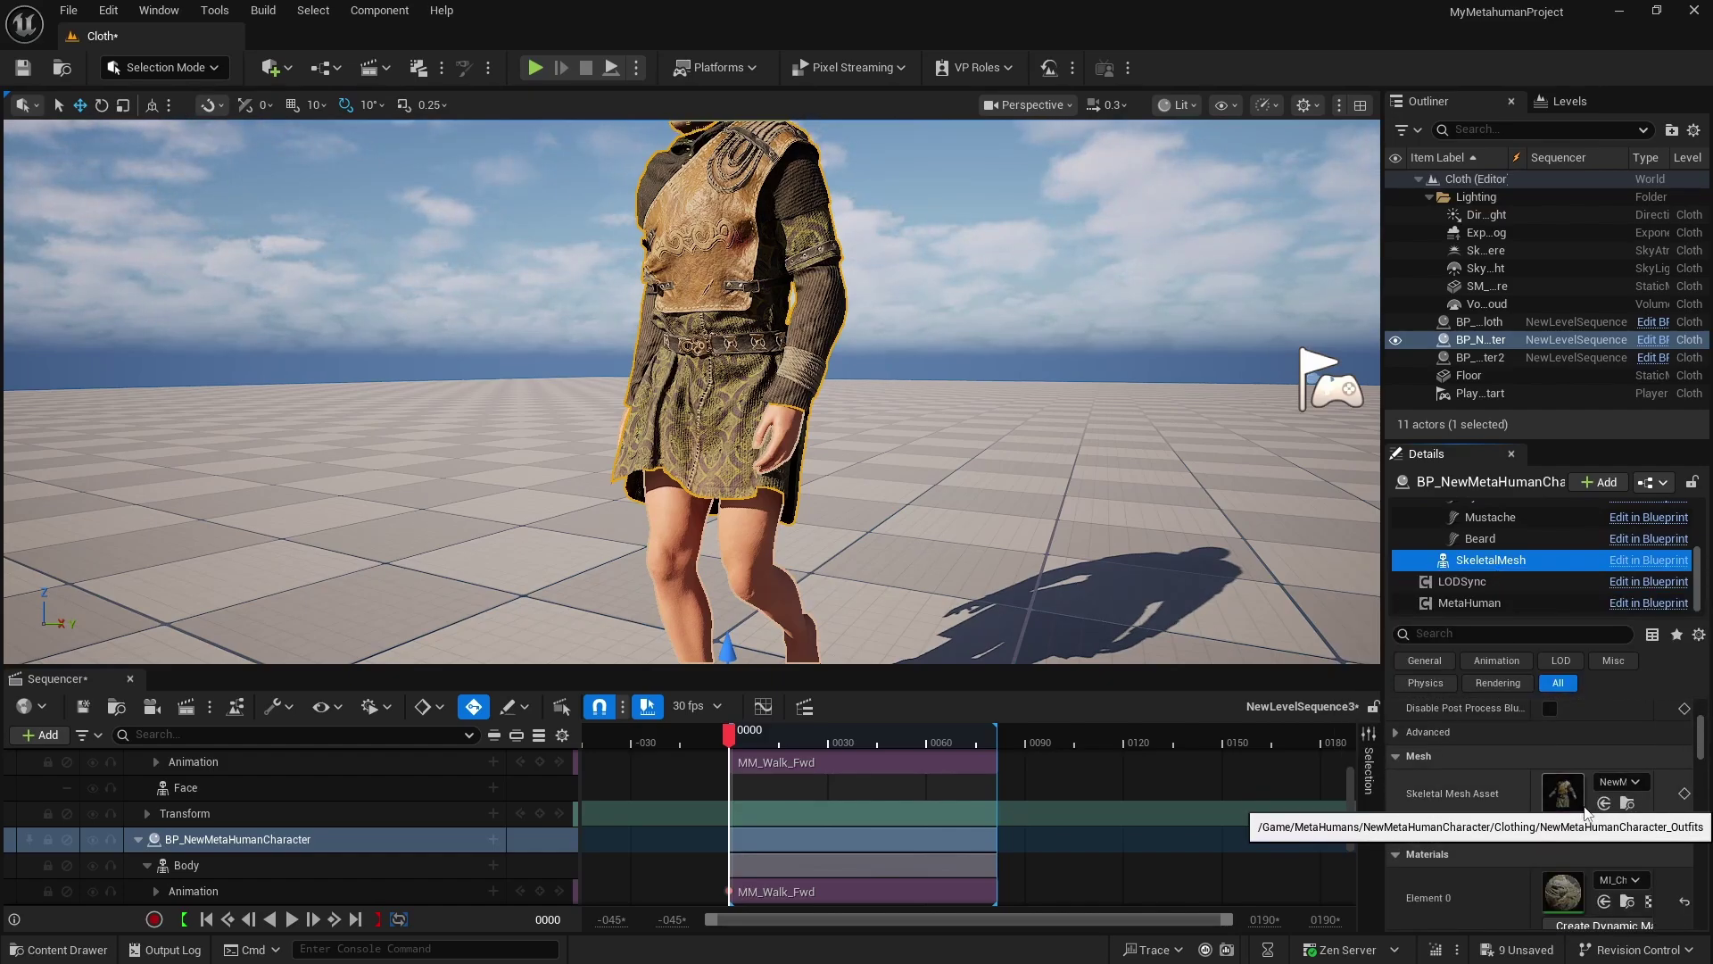
click(1627, 804)
Create a Cloth Asset with the default name in the Clothing folder and open it for editing.
right_click(942, 553)
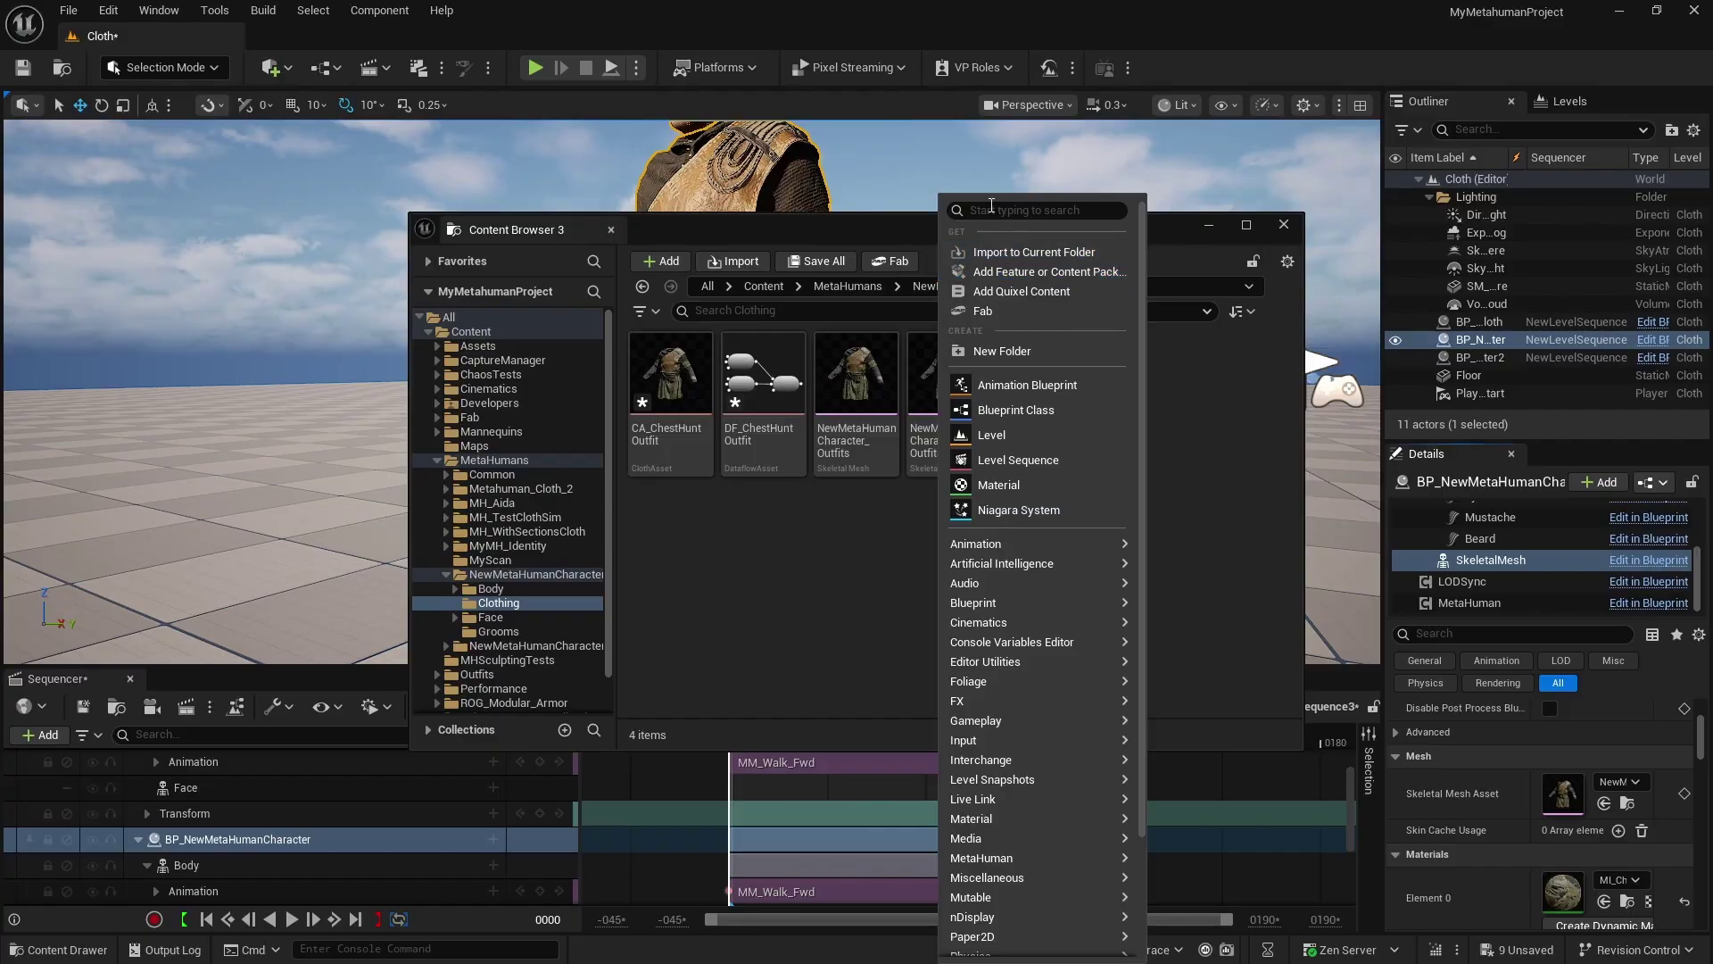
text(cloth)
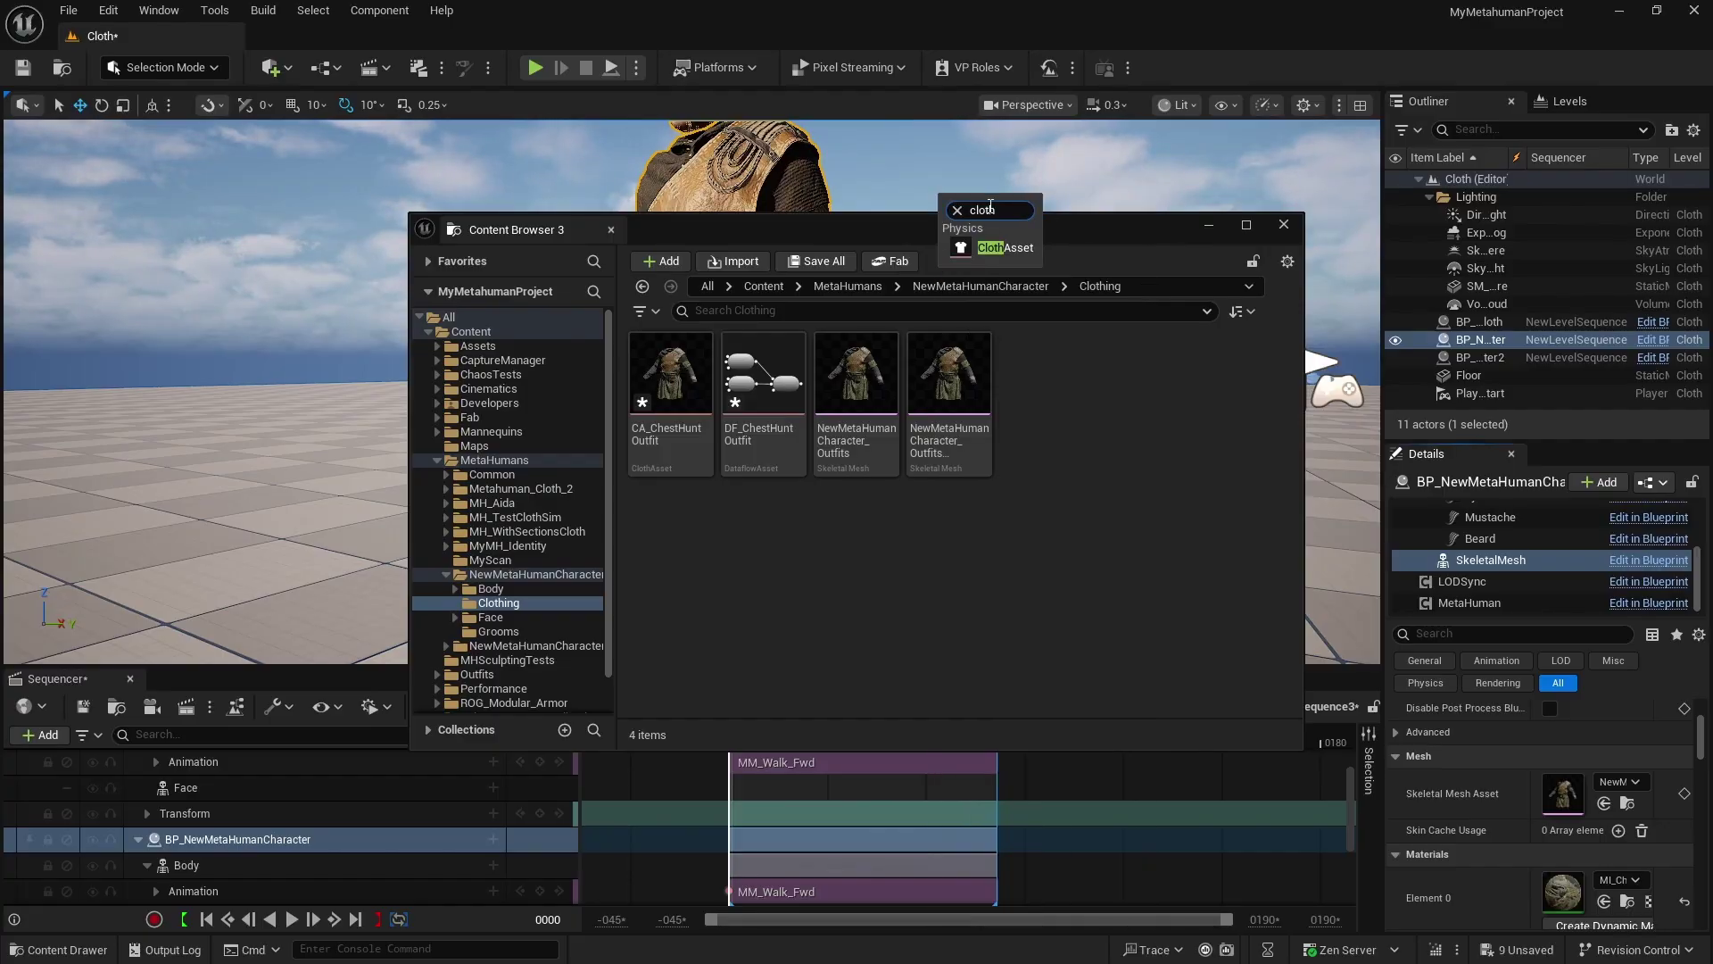
click(1000, 248)
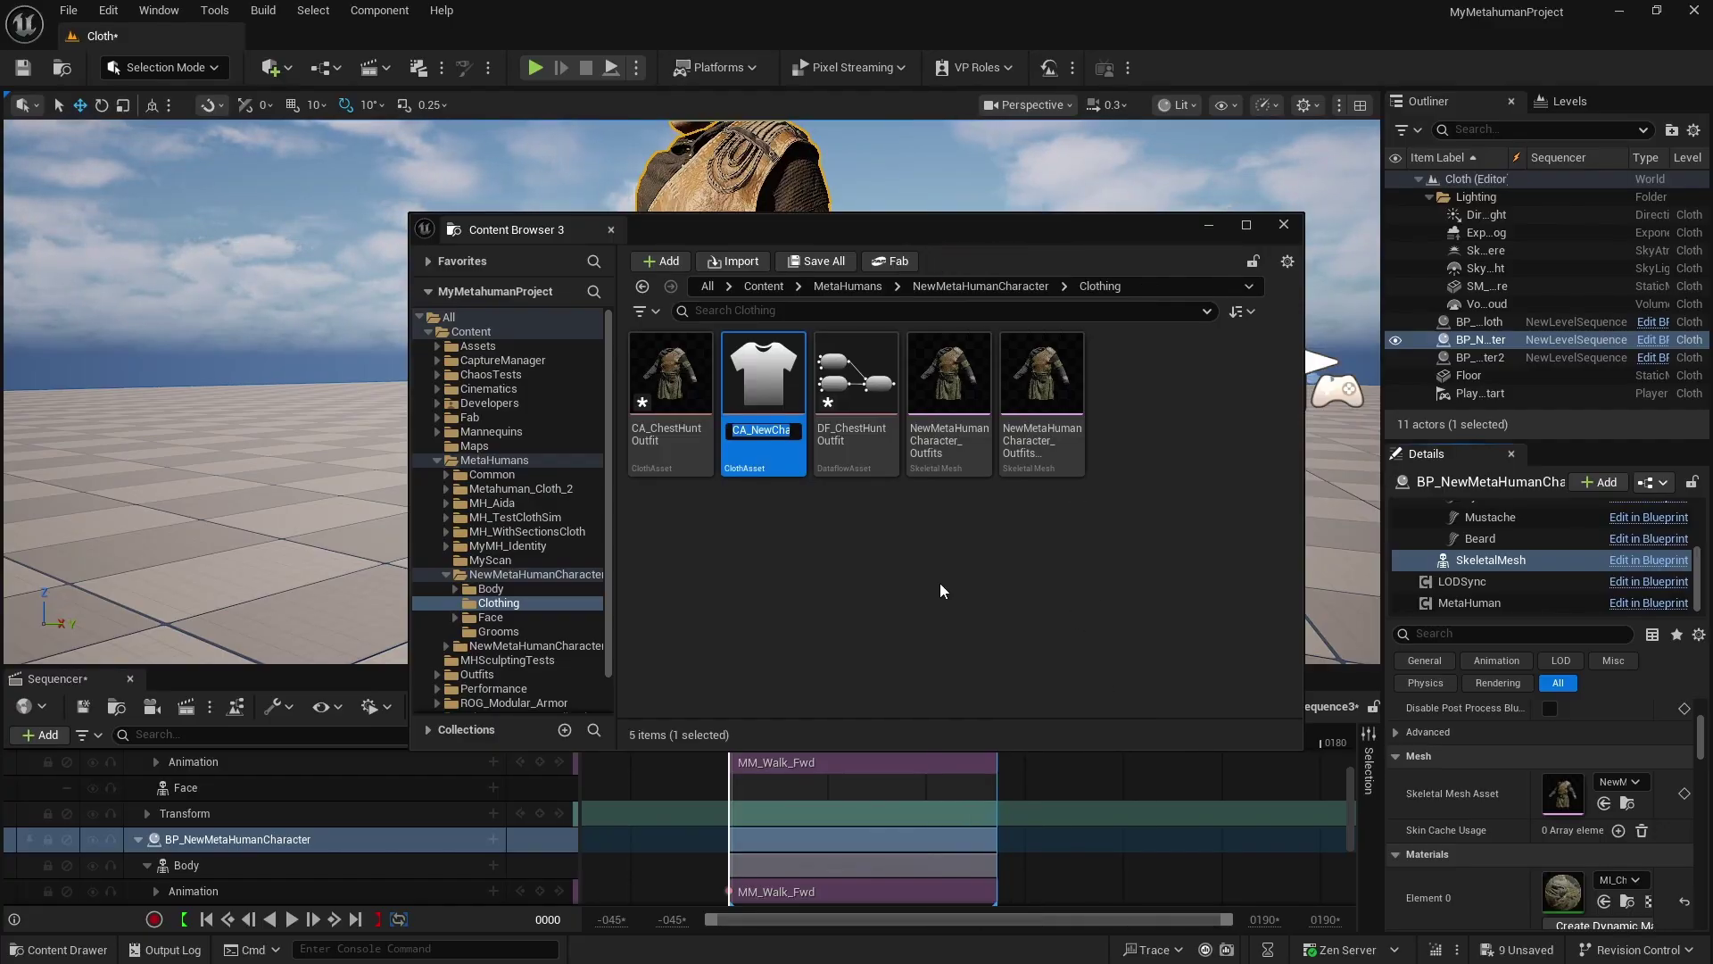
key(Return)
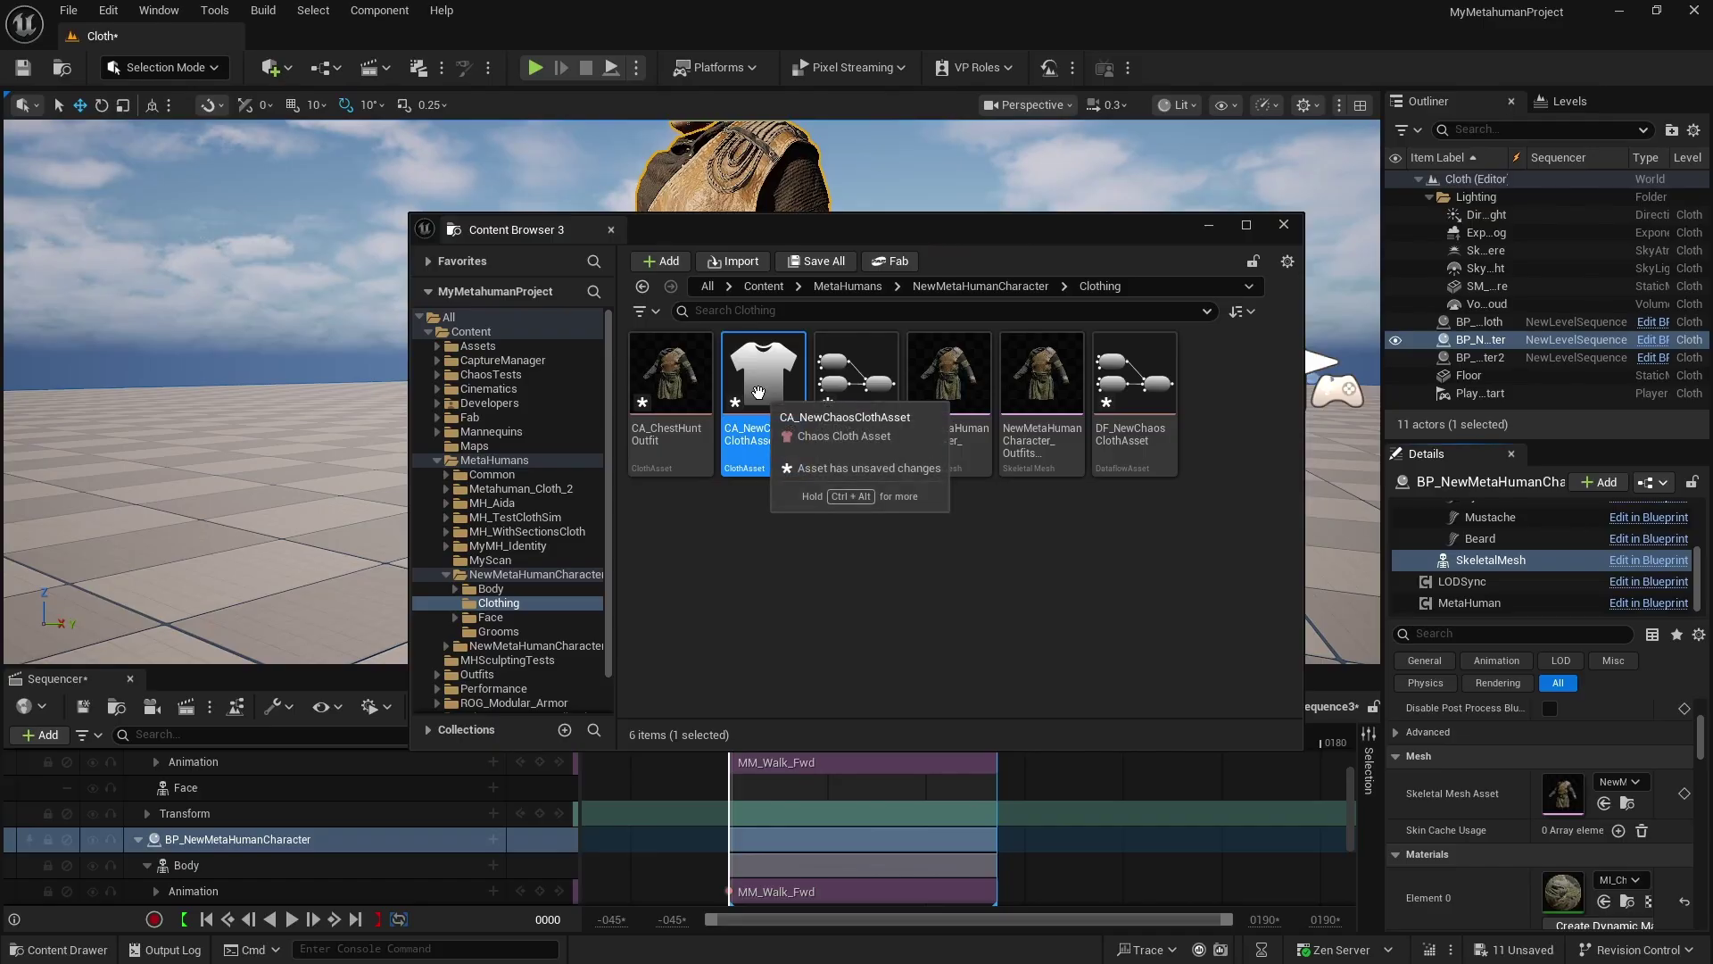
double_click(758, 393)
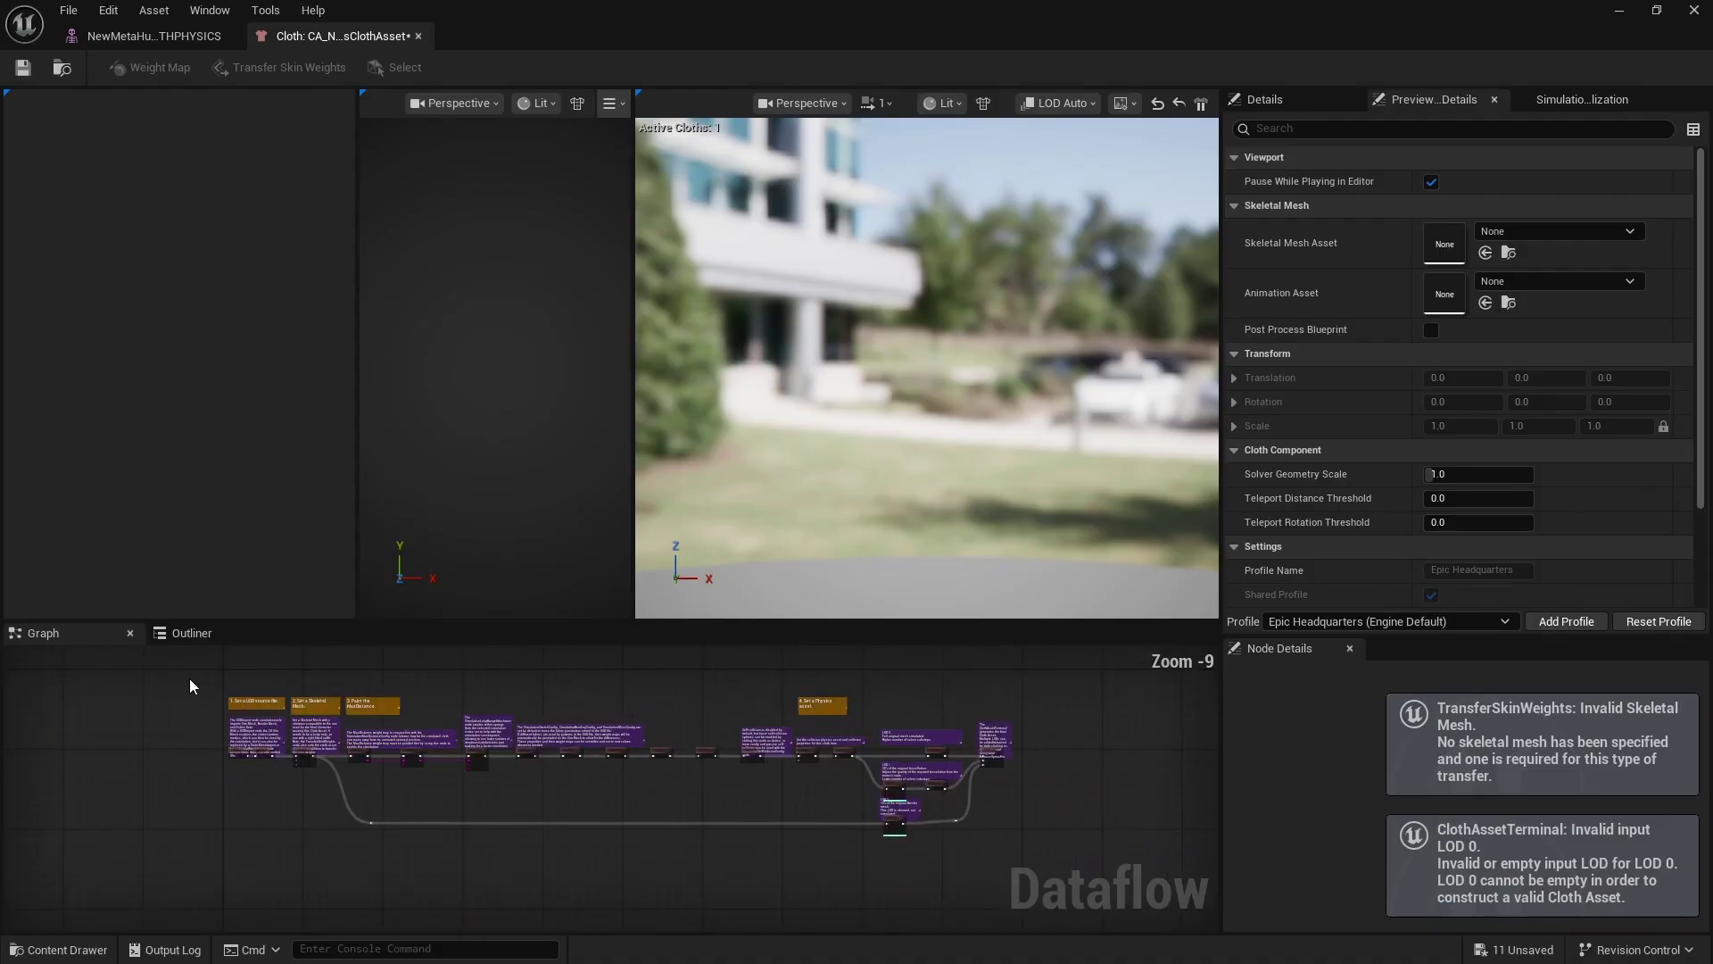
Delete all the default nodes from the cloth asset's Dataflow graph.
drag(190, 685, 1133, 911)
key(Delete)
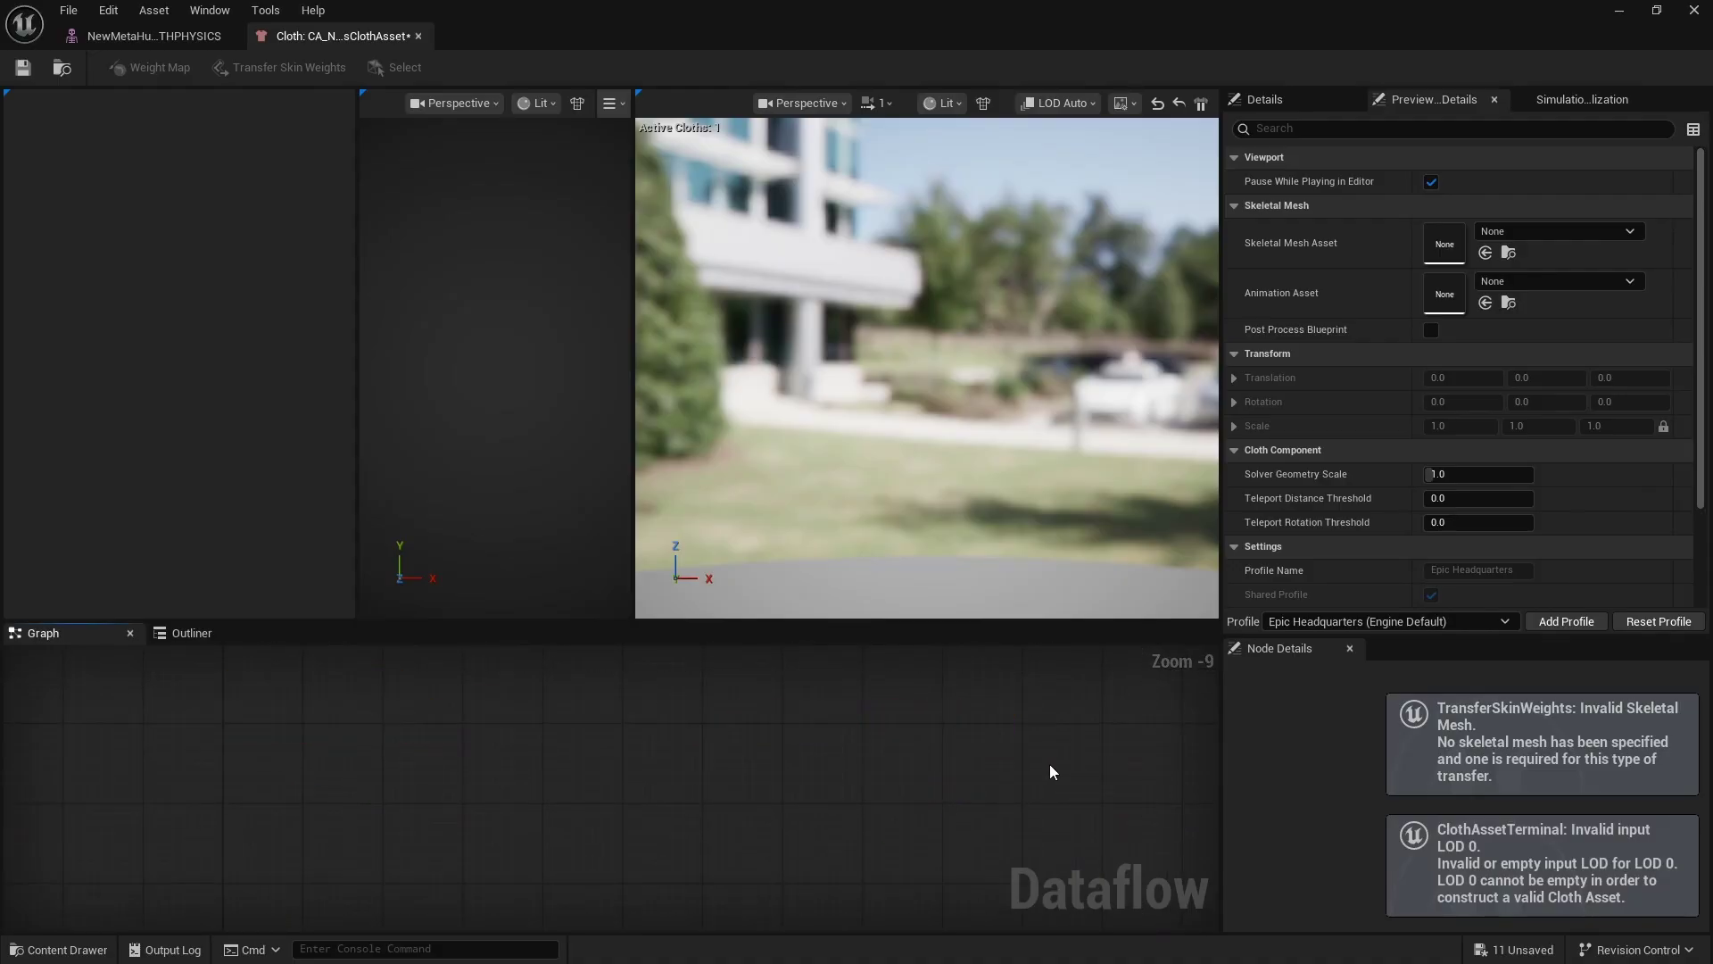
scroll(447, 765, up, 10)
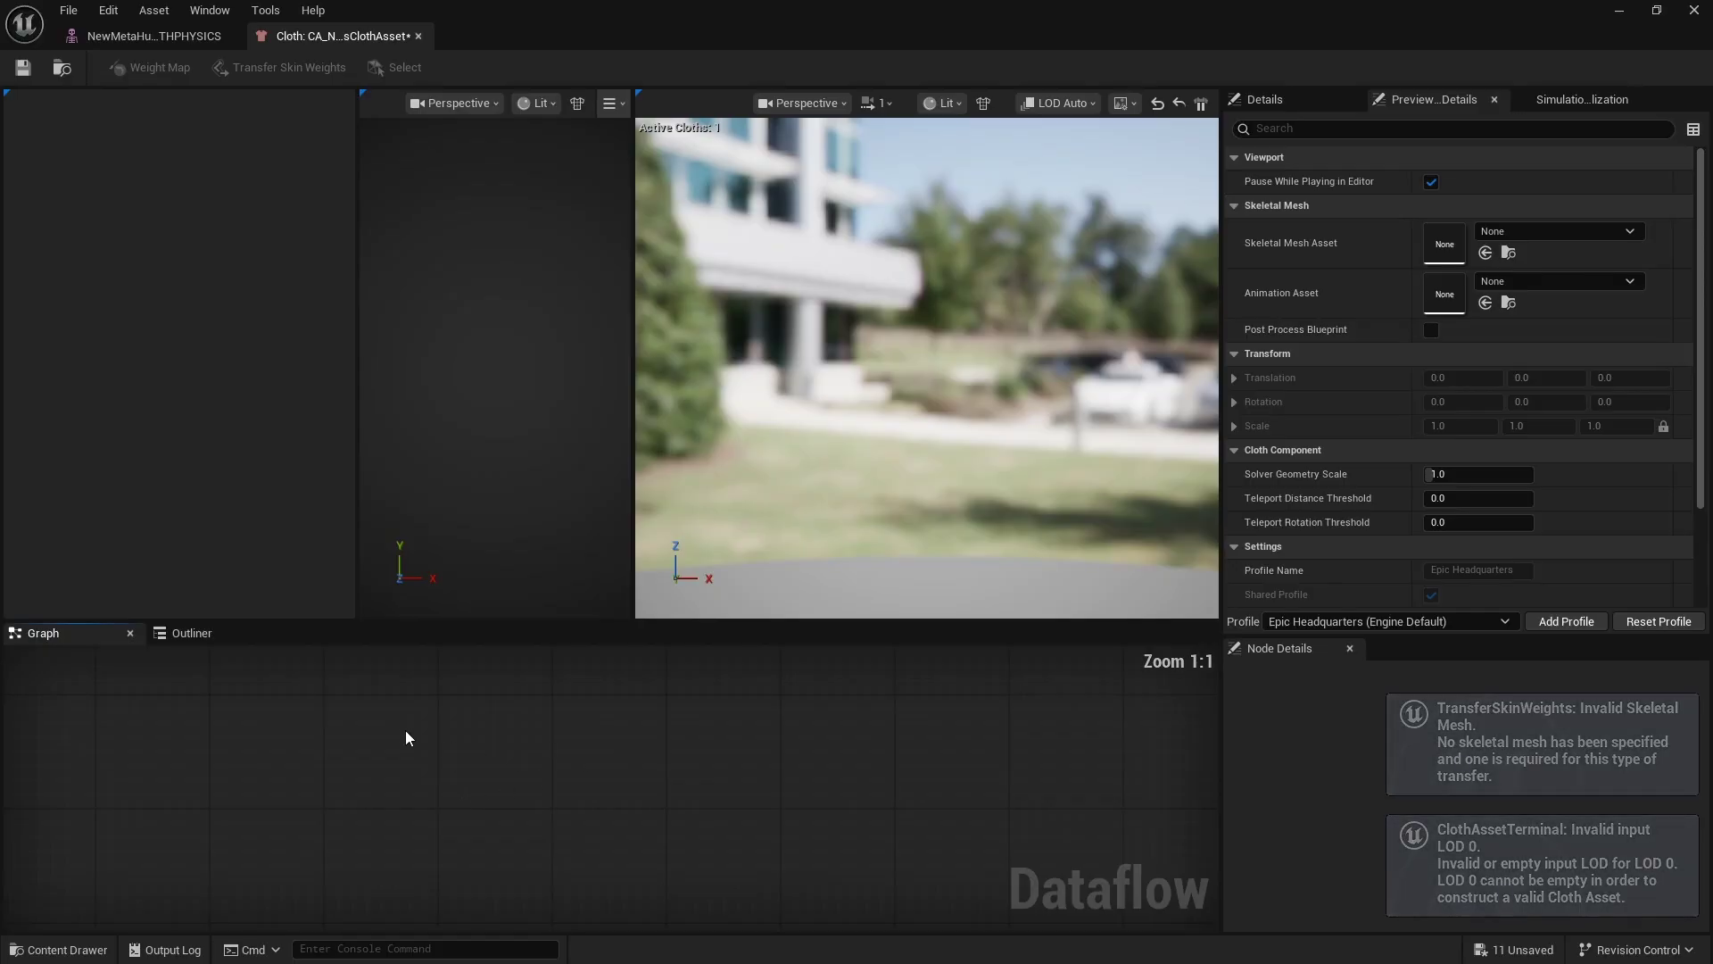
key(ctrl+space)
key(ctrl+space)
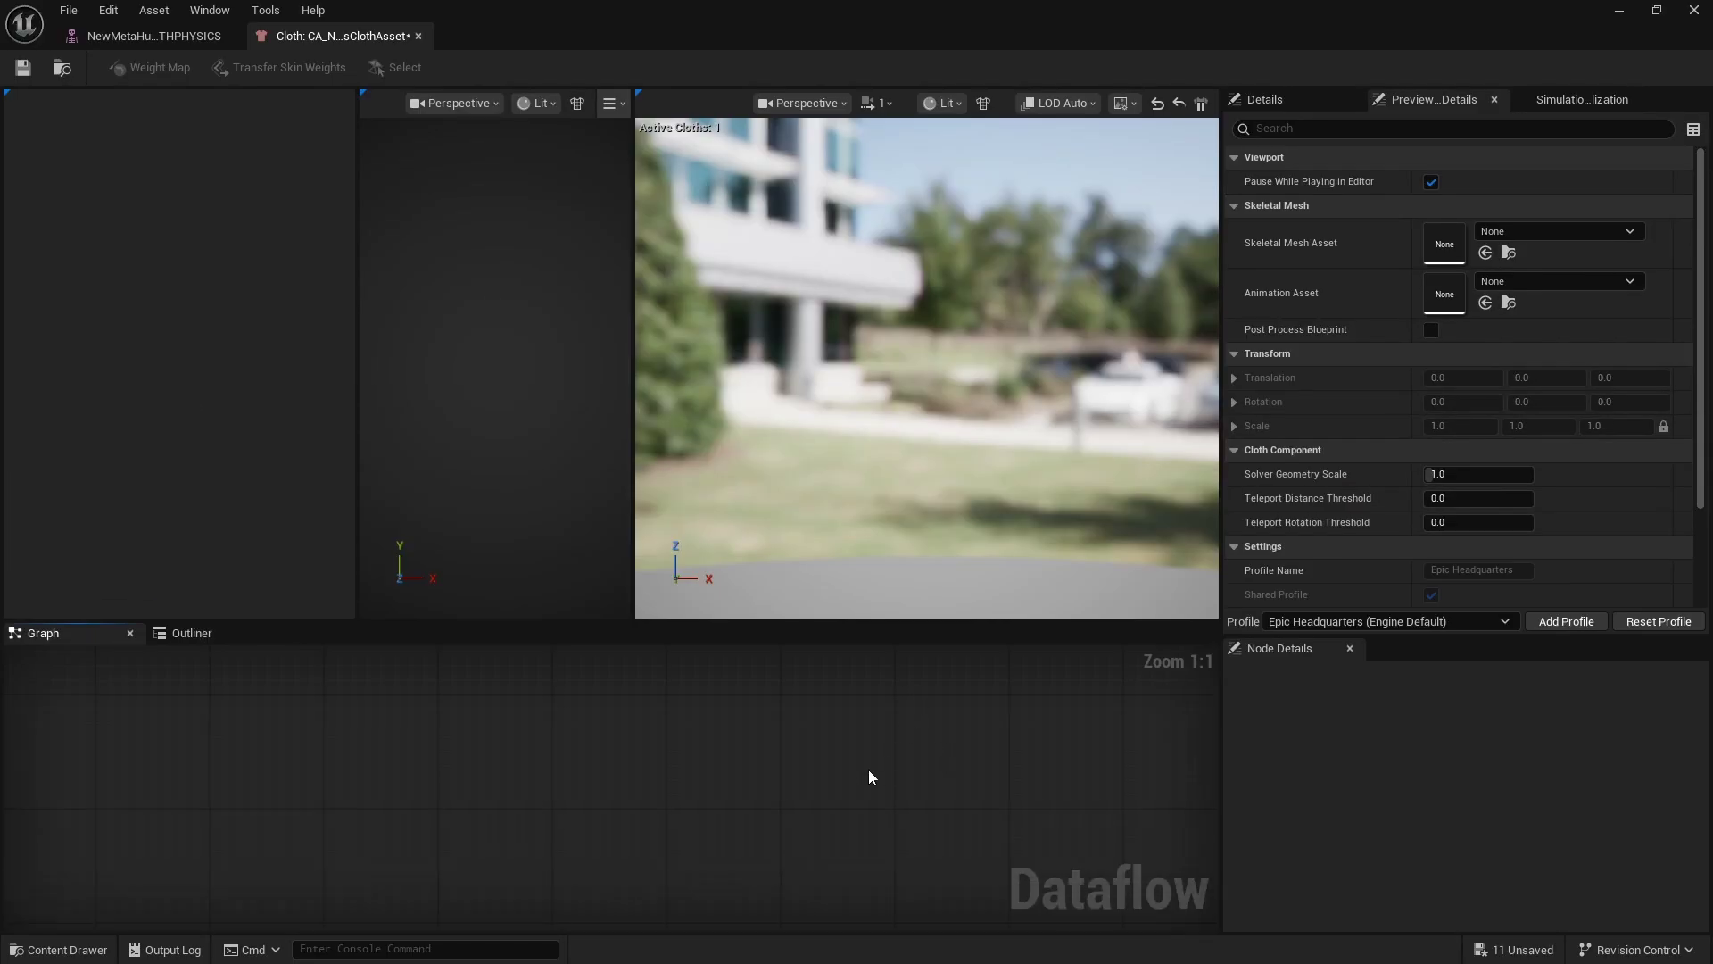
Place the NewMetaHumanCharacter_Outfits skeletal mesh from the Clothing folder into the empty Dataflow graph as a node.
click(151, 36)
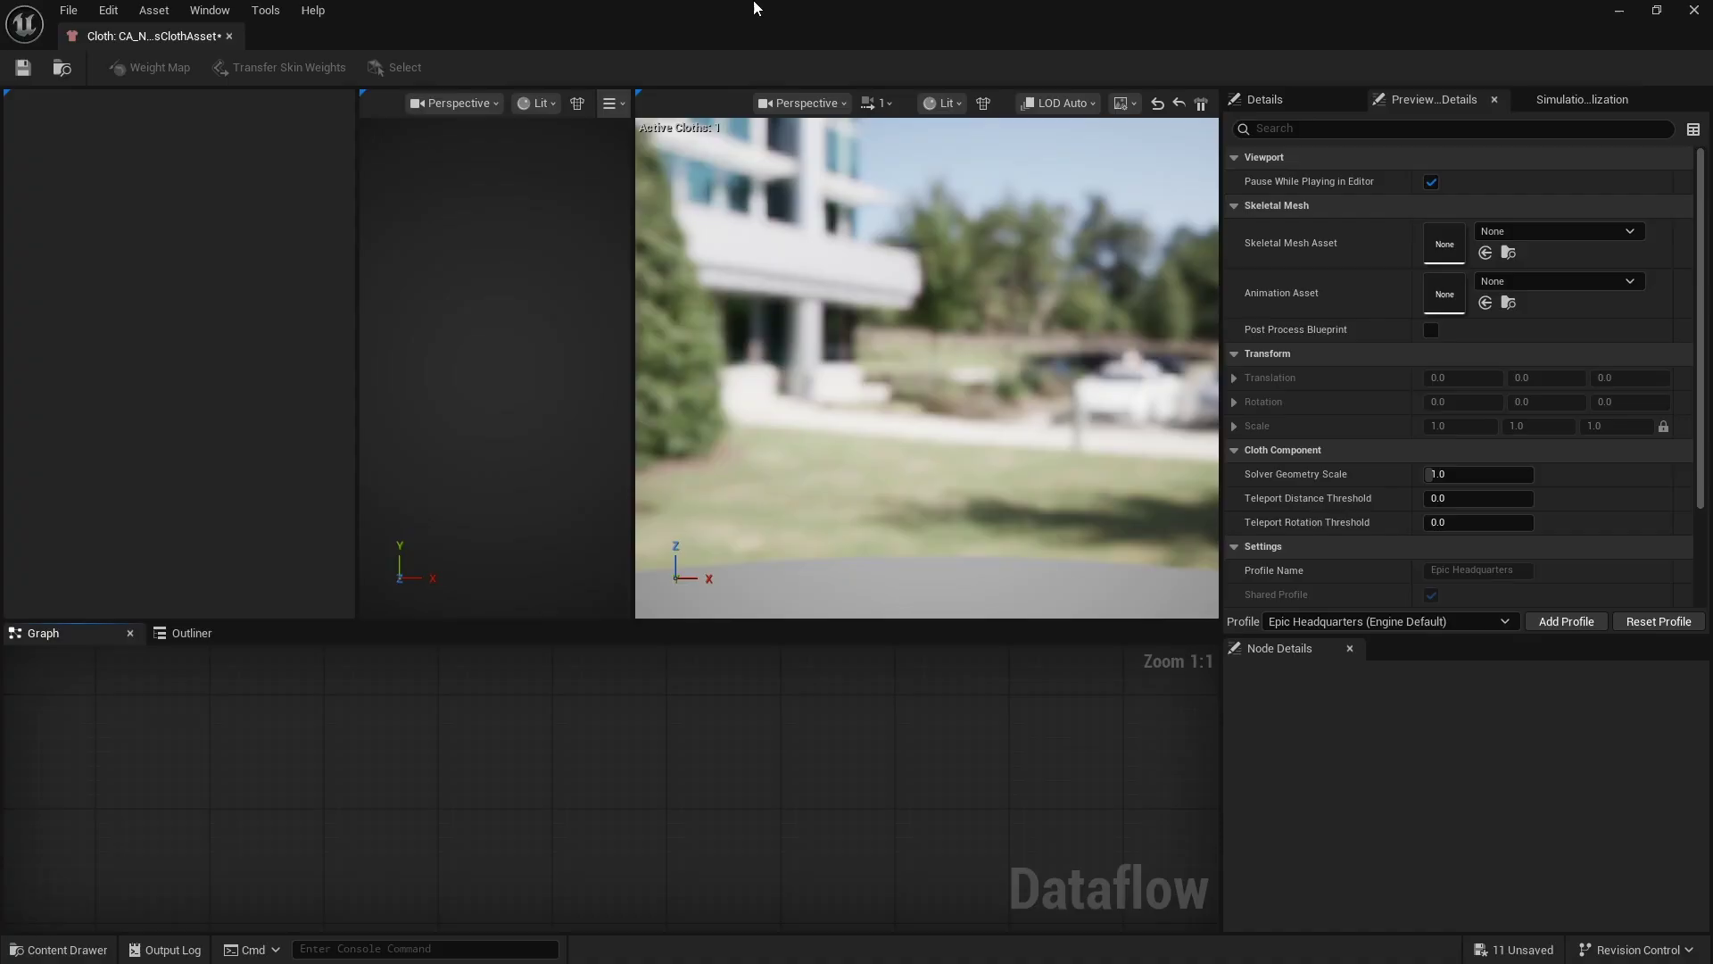
drag(755, 8, 440, 357)
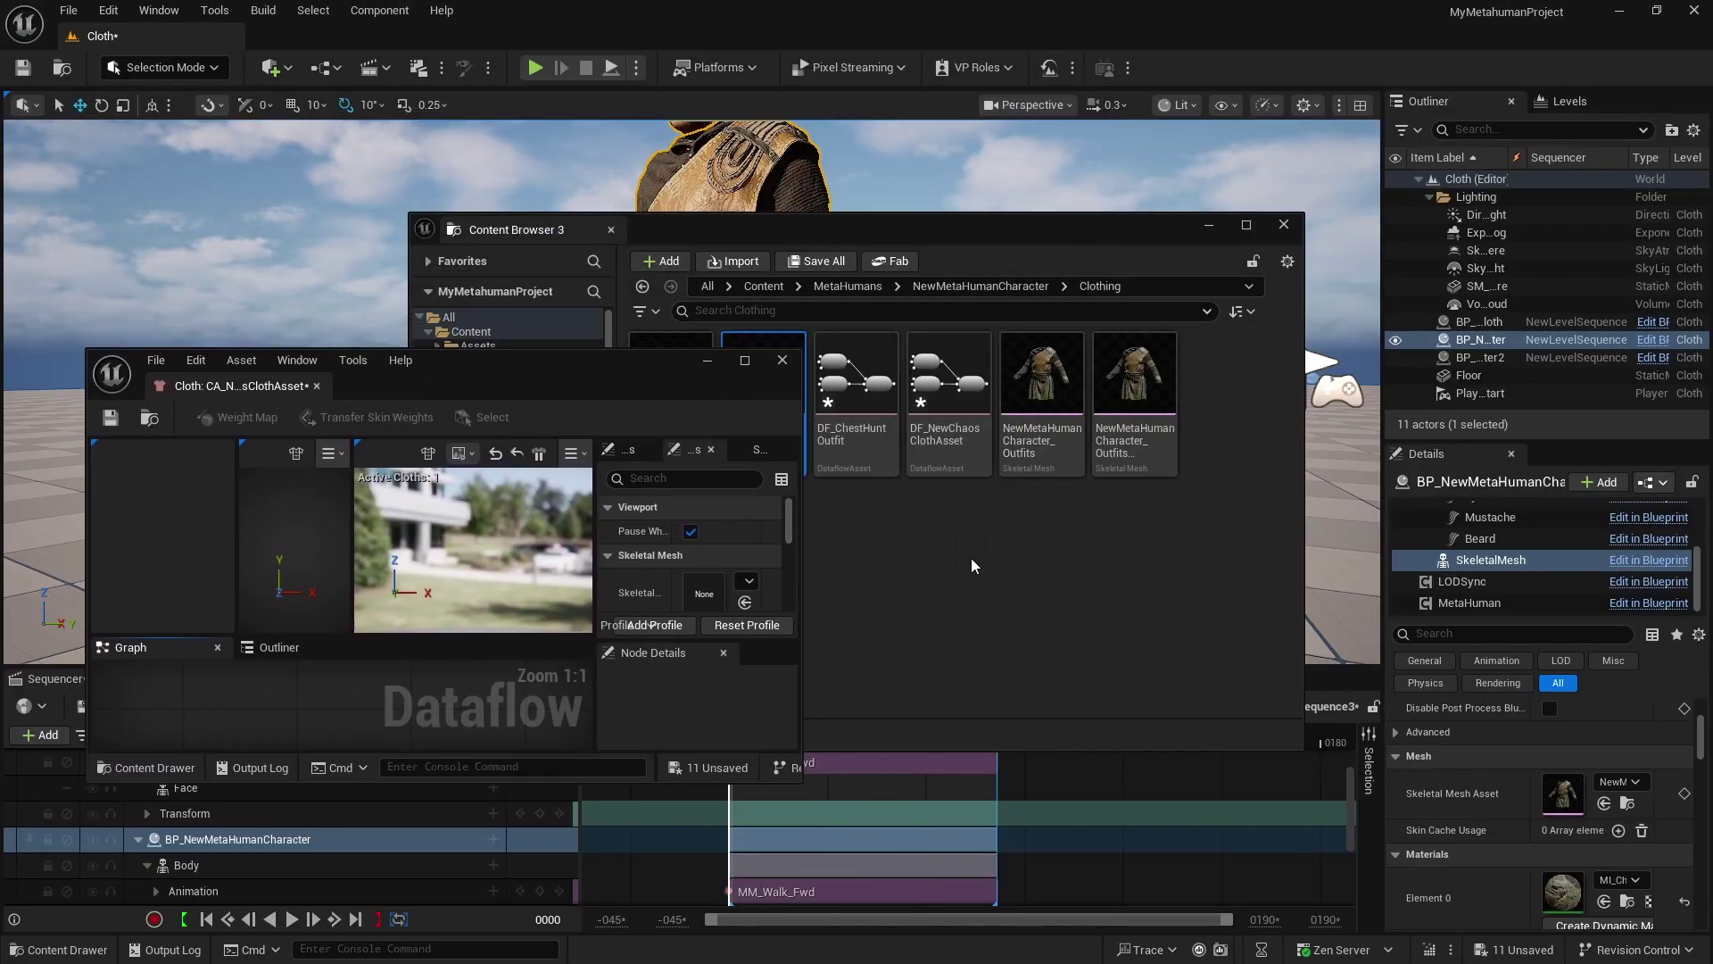
click(1627, 804)
drag(1042, 375, 236, 705)
double_click(377, 373)
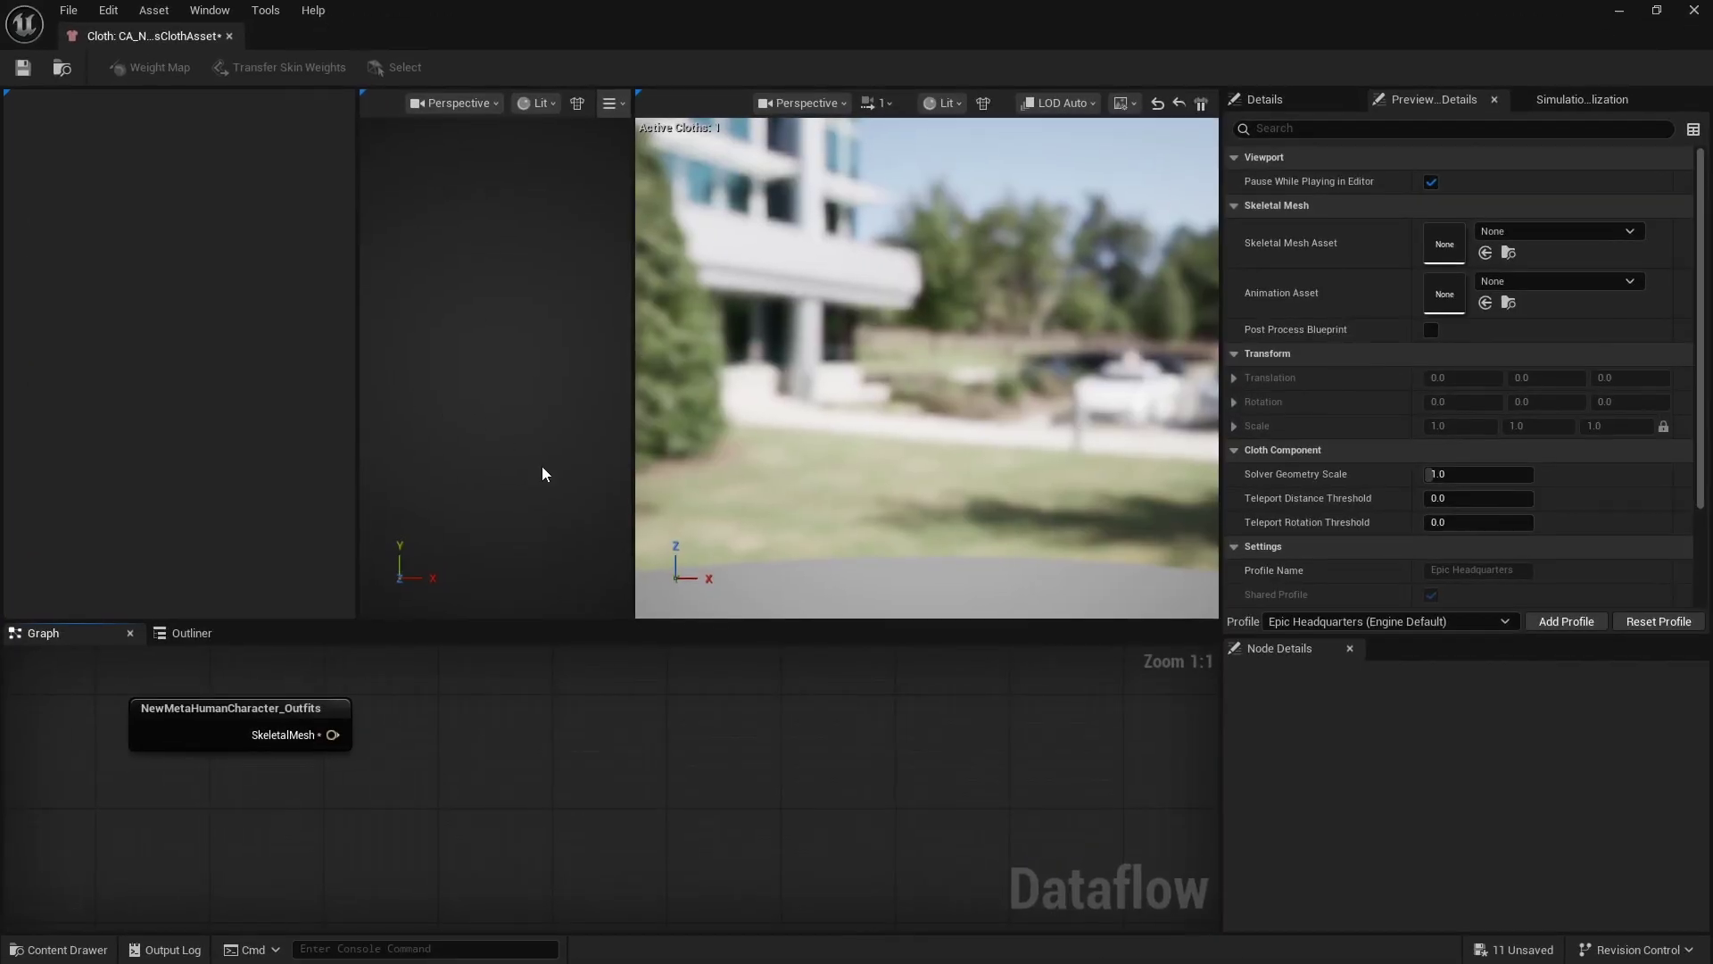
right_drag(416, 784, 465, 806)
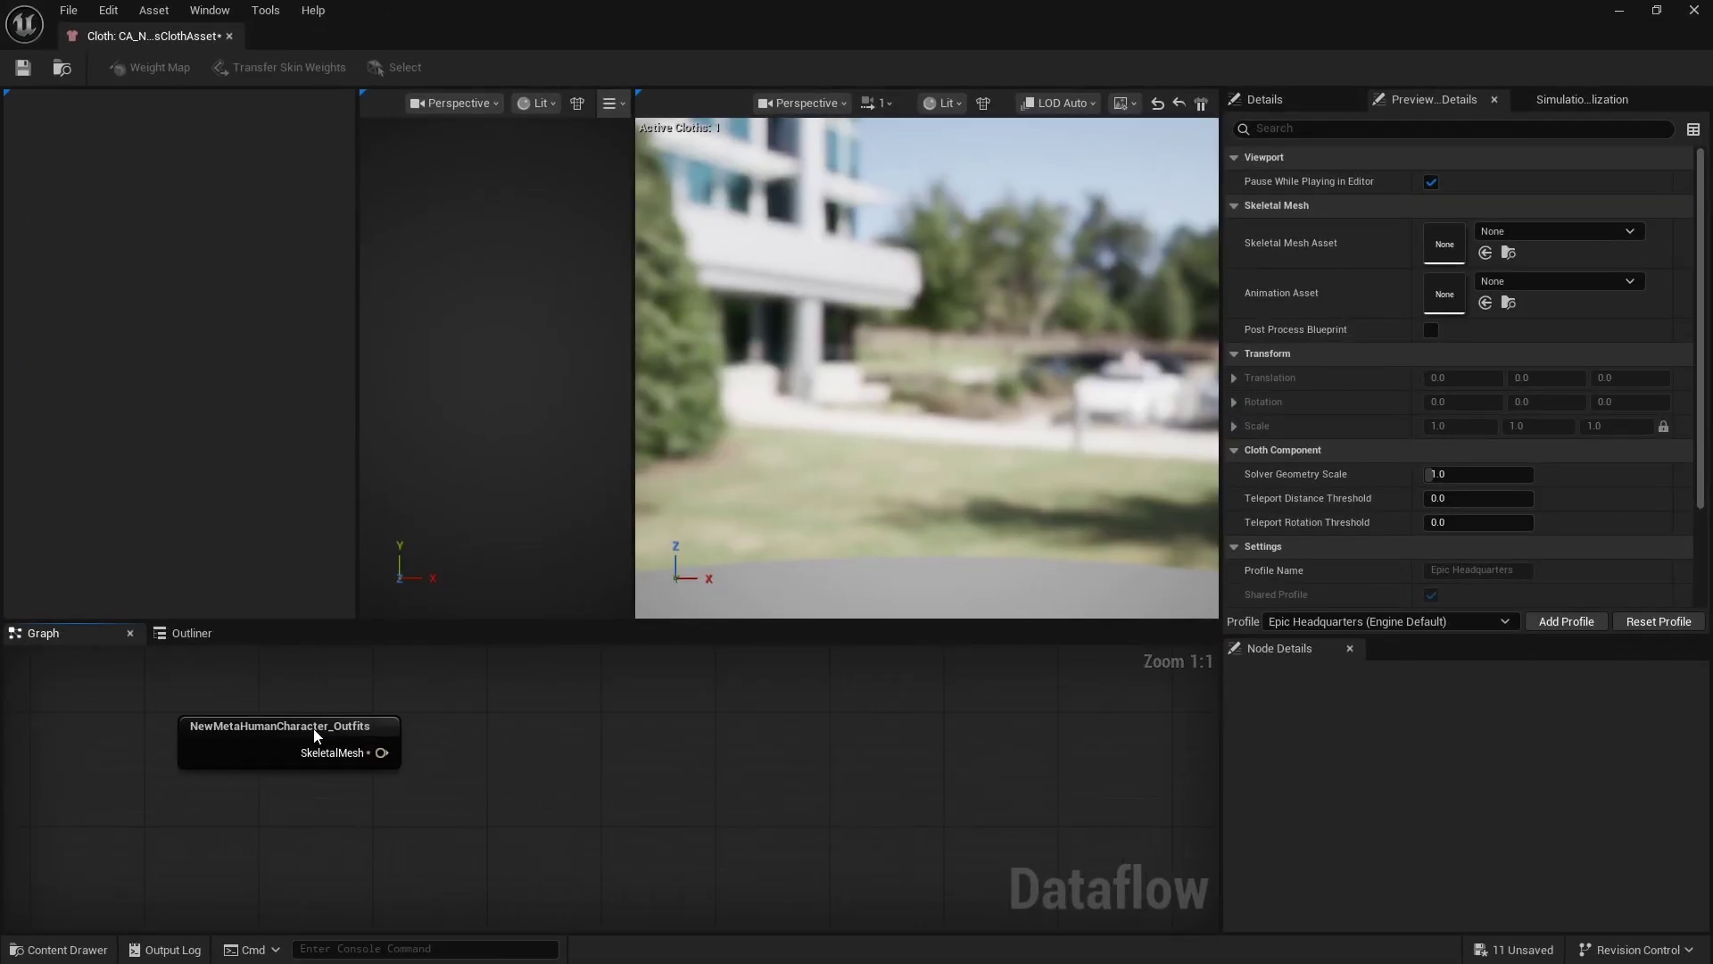
Add a SkeletalMeshImport node fed by the SkeletalMesh output of the NewMetaHumanCharacter_Outfits node.
drag(378, 755, 482, 754)
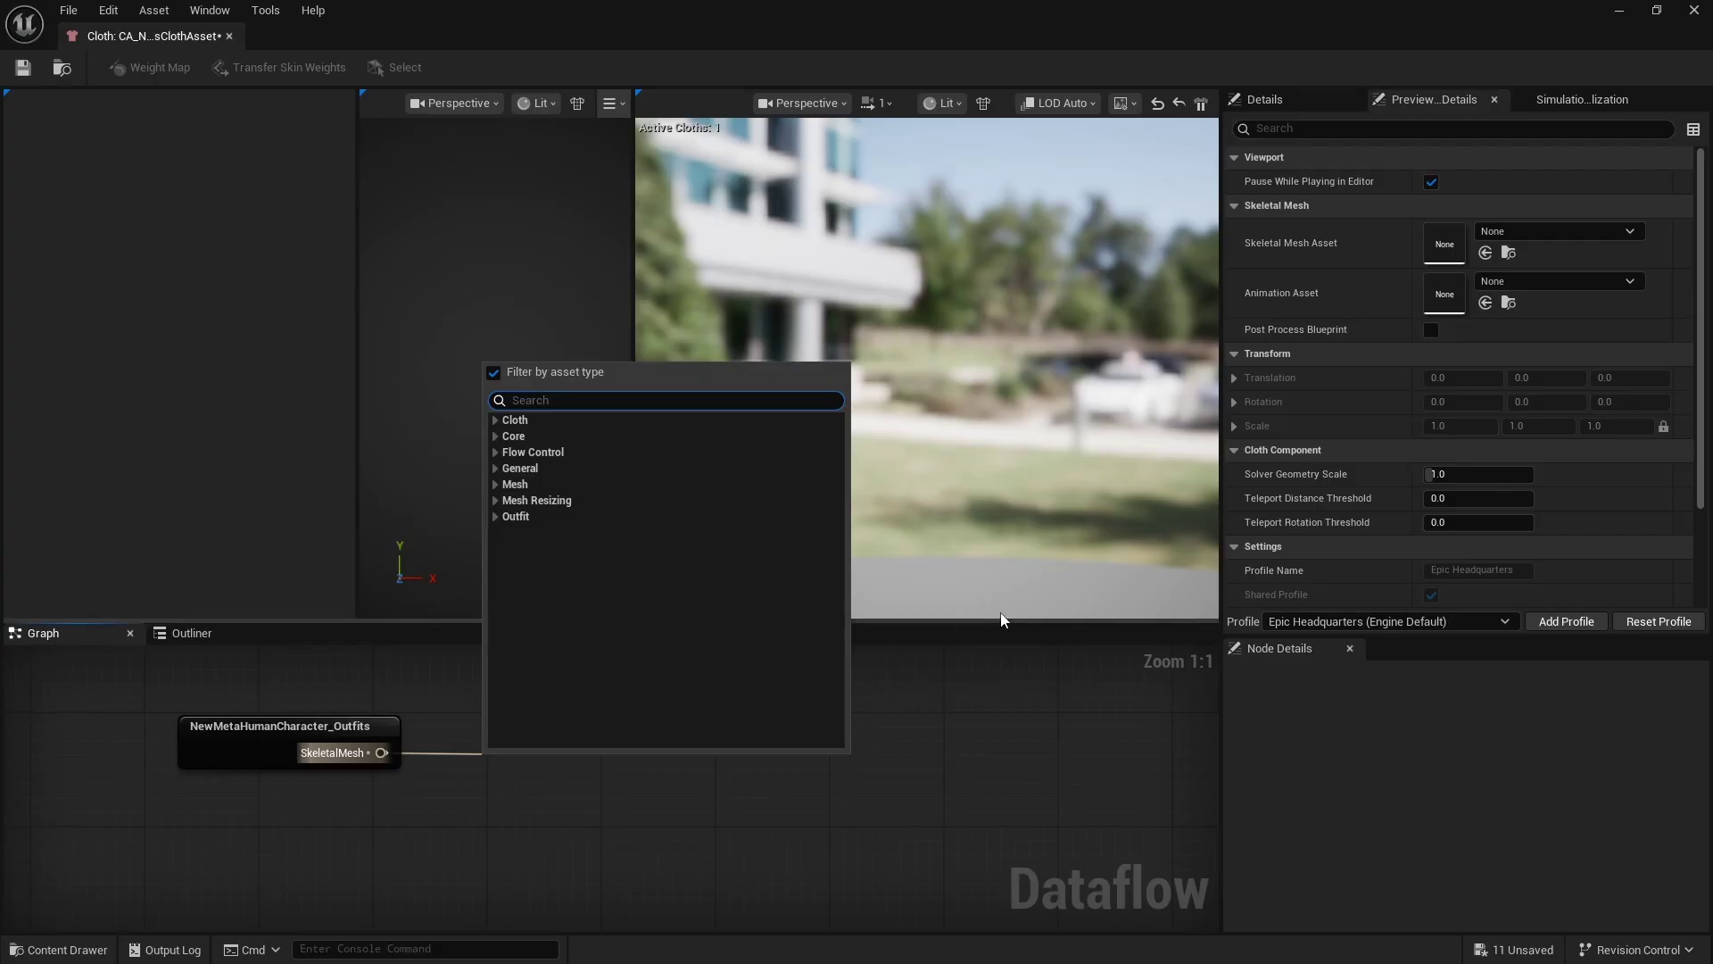
text(skeleta)
key(Up)
key(Up)
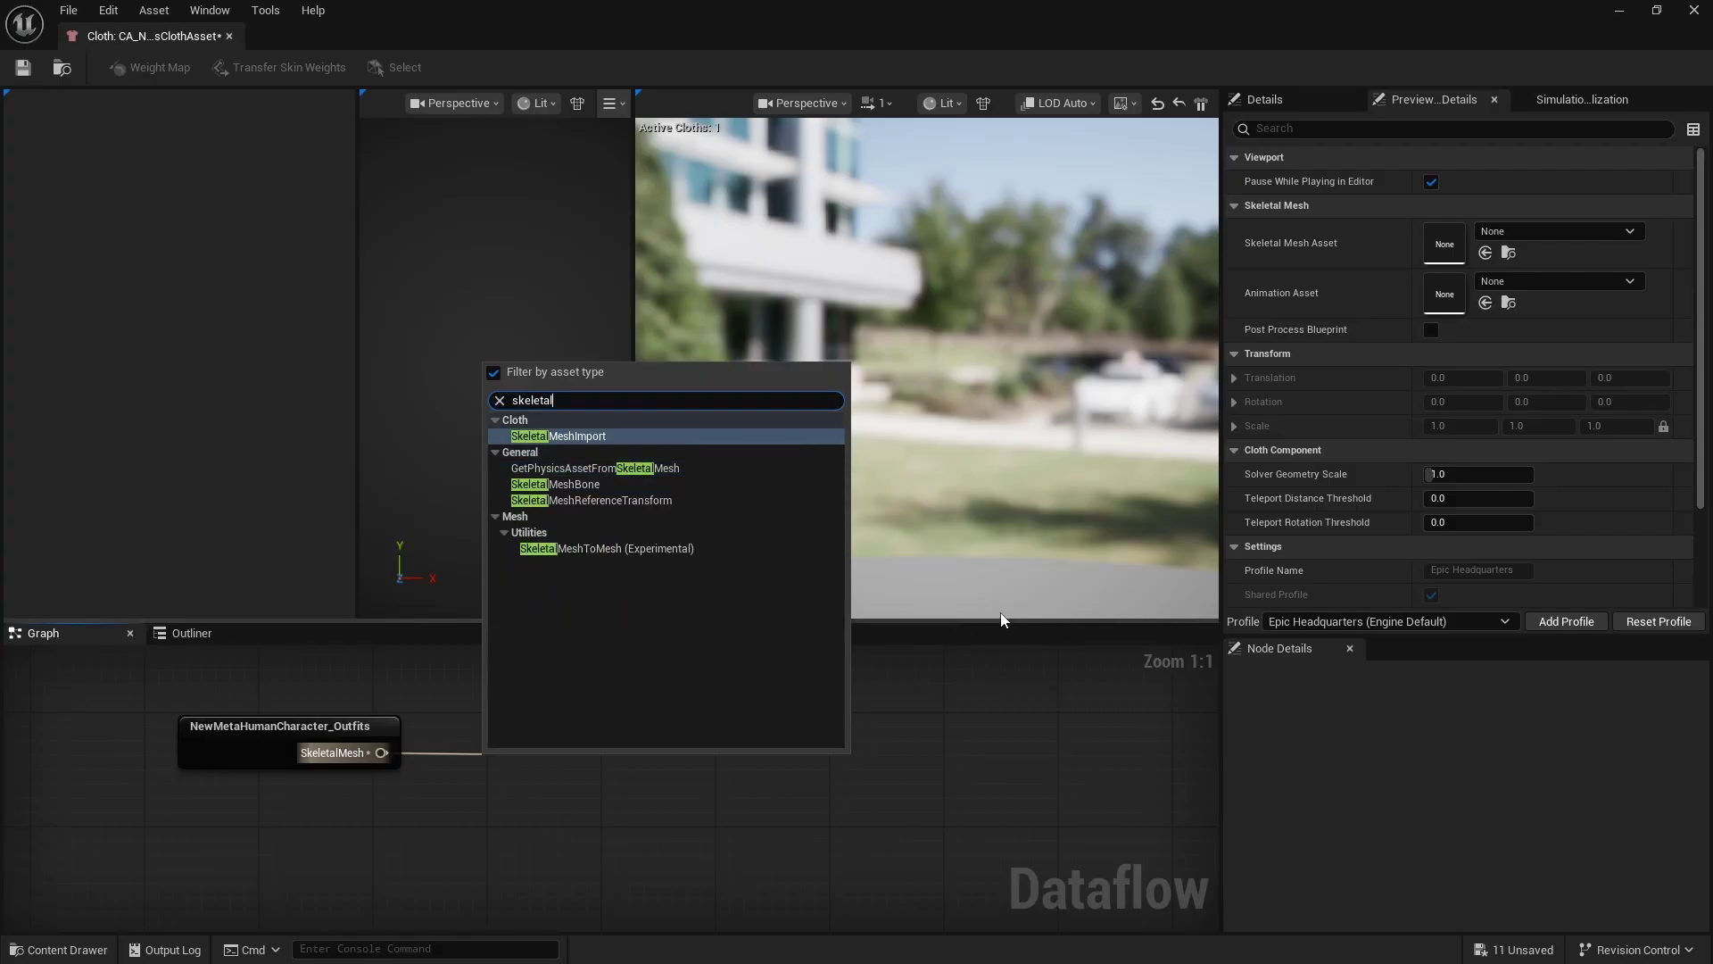
key(Return)
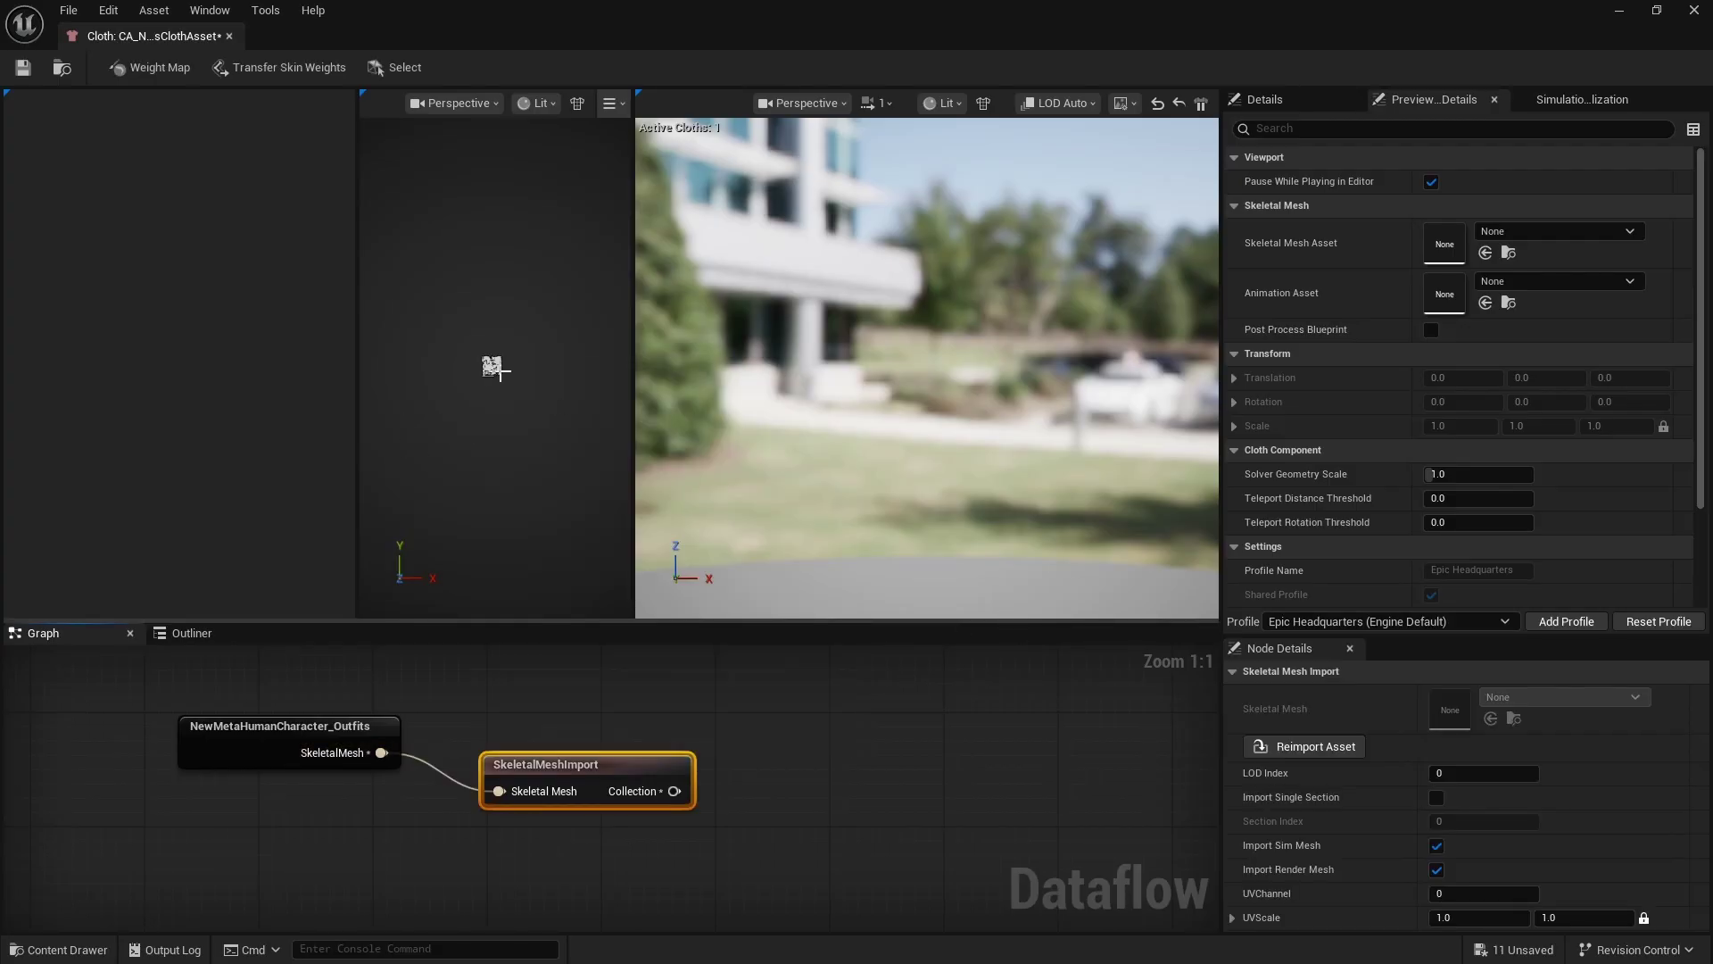
scroll(484, 384, up, 3)
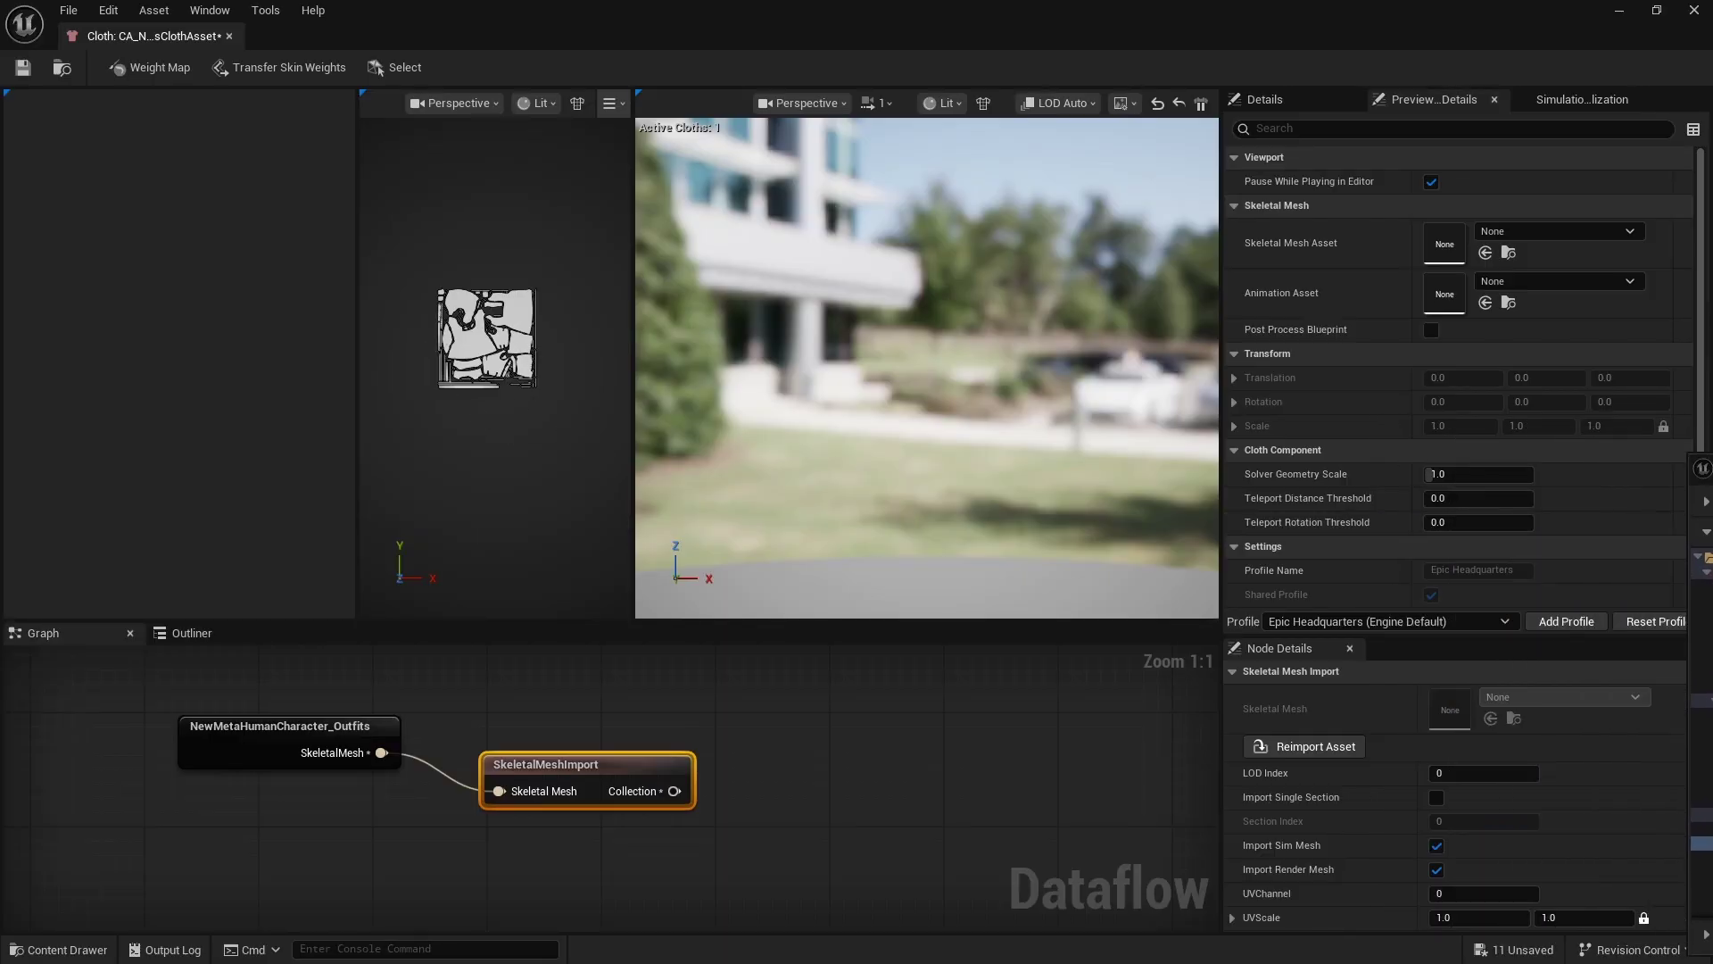
Add a WeightMap node fed by the SkeletalMeshImport collection and set its output name to MaxDistance.
drag(587, 784, 739, 758)
text(wei)
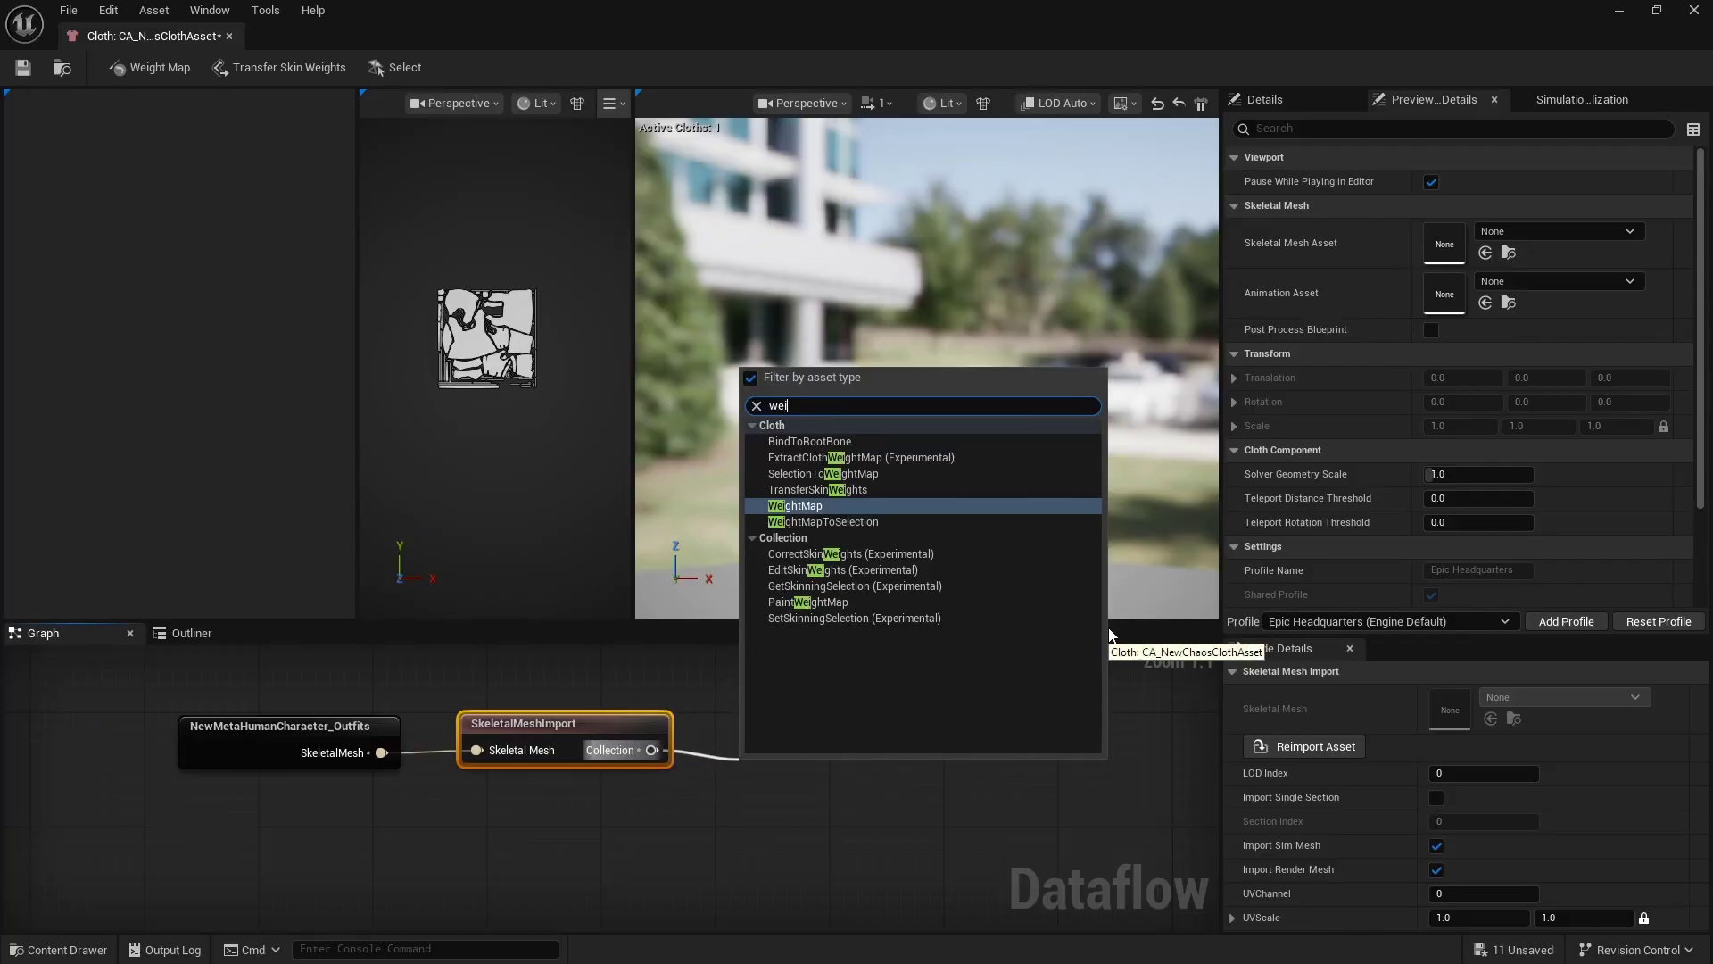
key(Return)
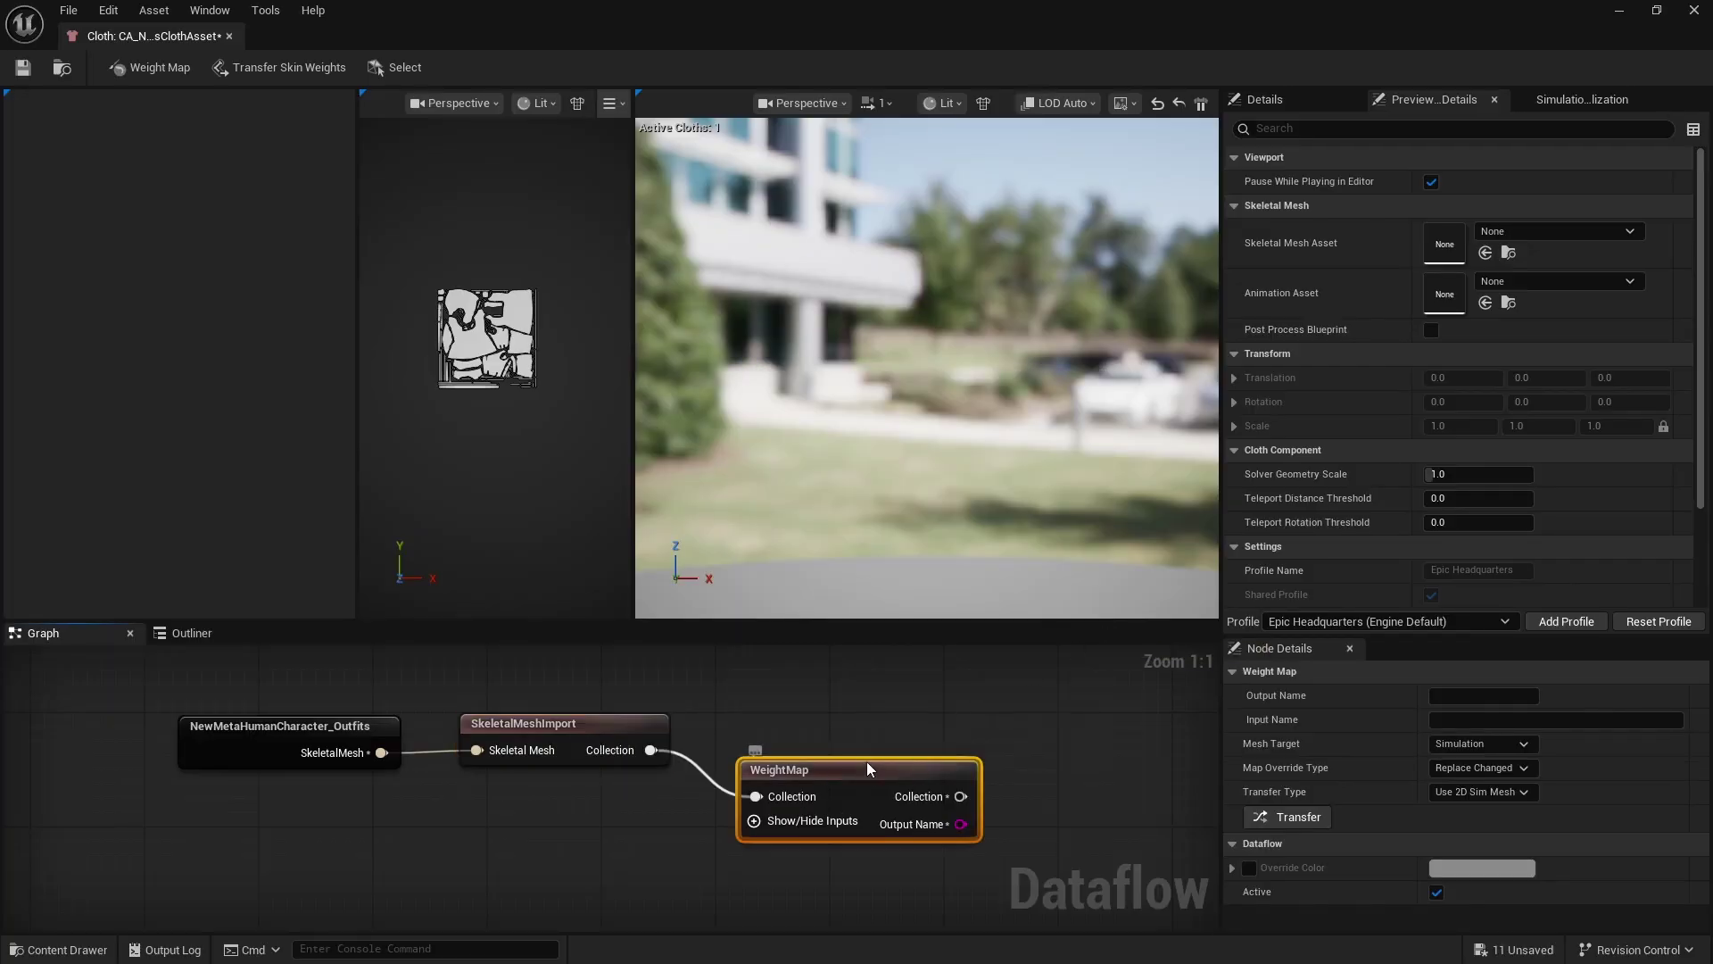
drag(870, 769, 862, 723)
click(1442, 696)
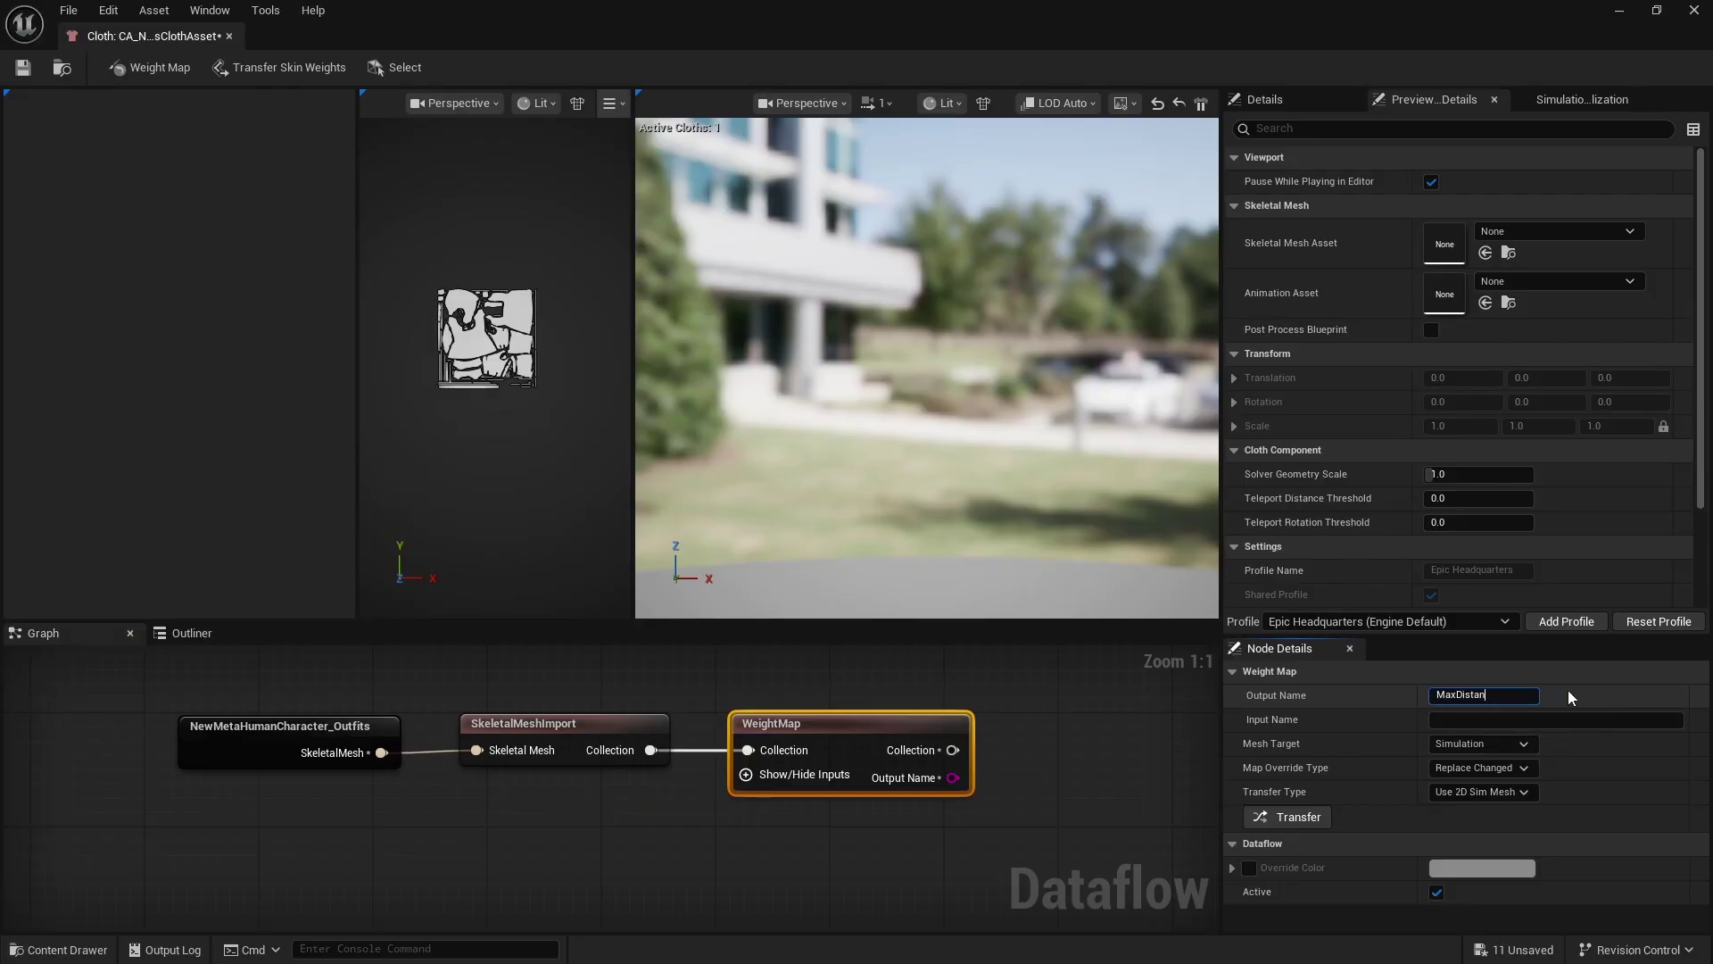
Add a SimulationDefaultConfig node fed by the WeightMap collection and align it with the other nodes.
right_drag(1004, 782, 744, 761)
drag(743, 761, 763, 758)
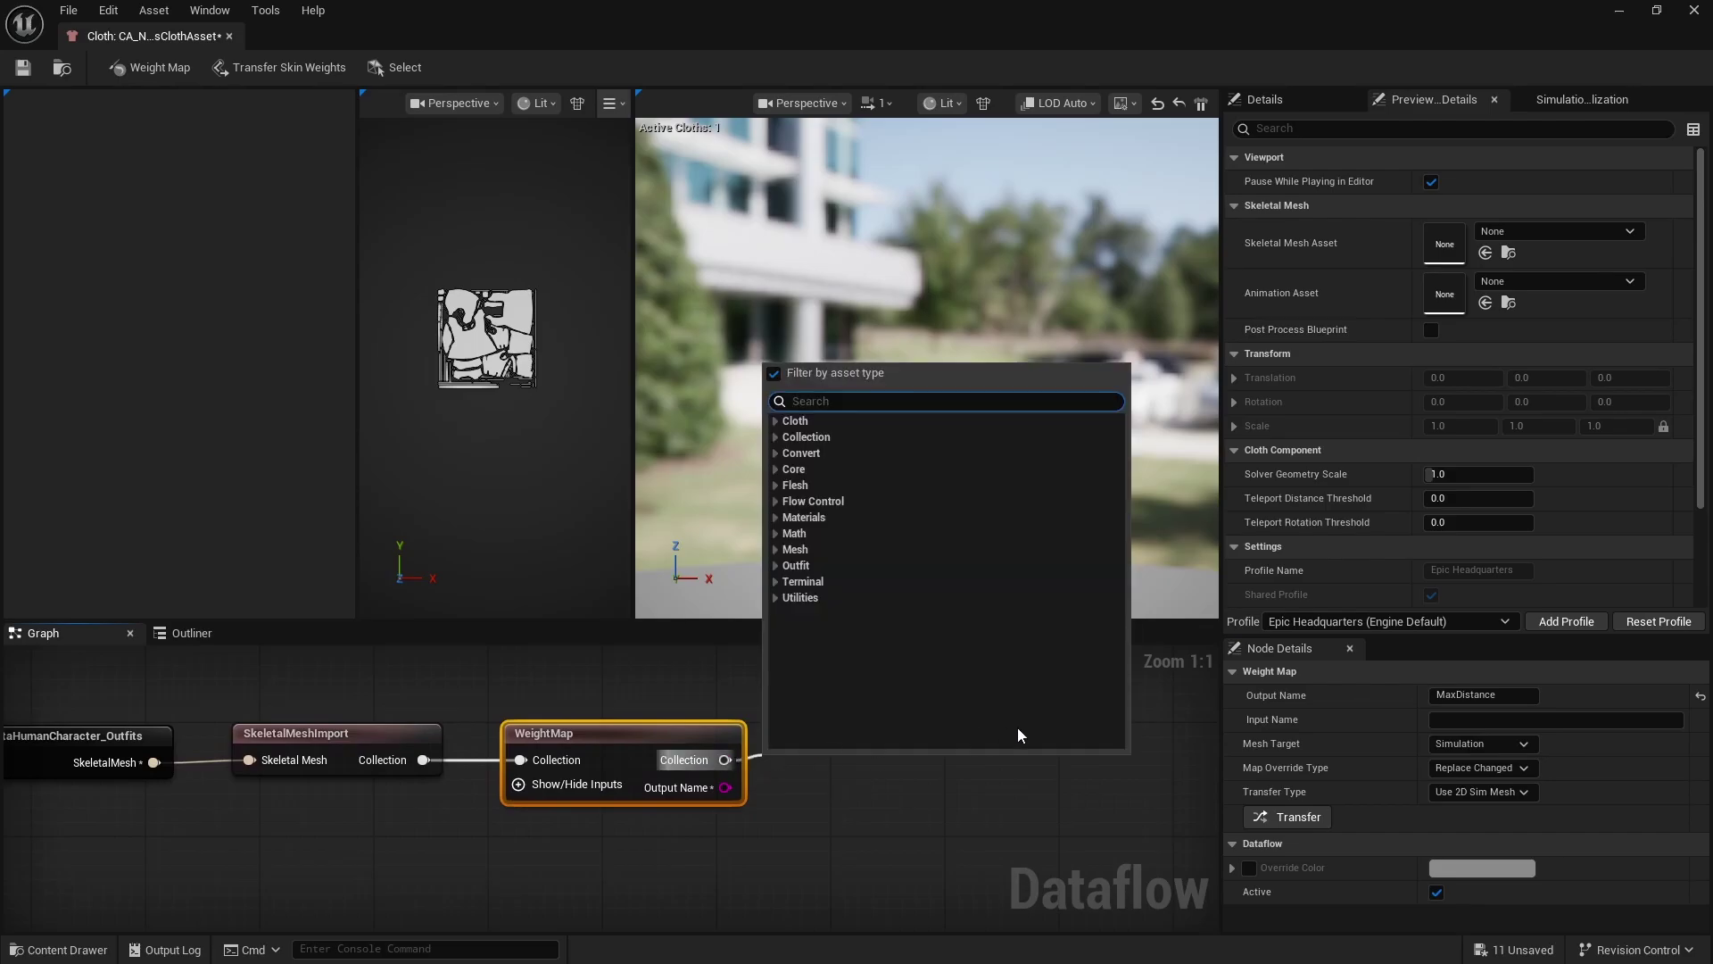
text(defaul)
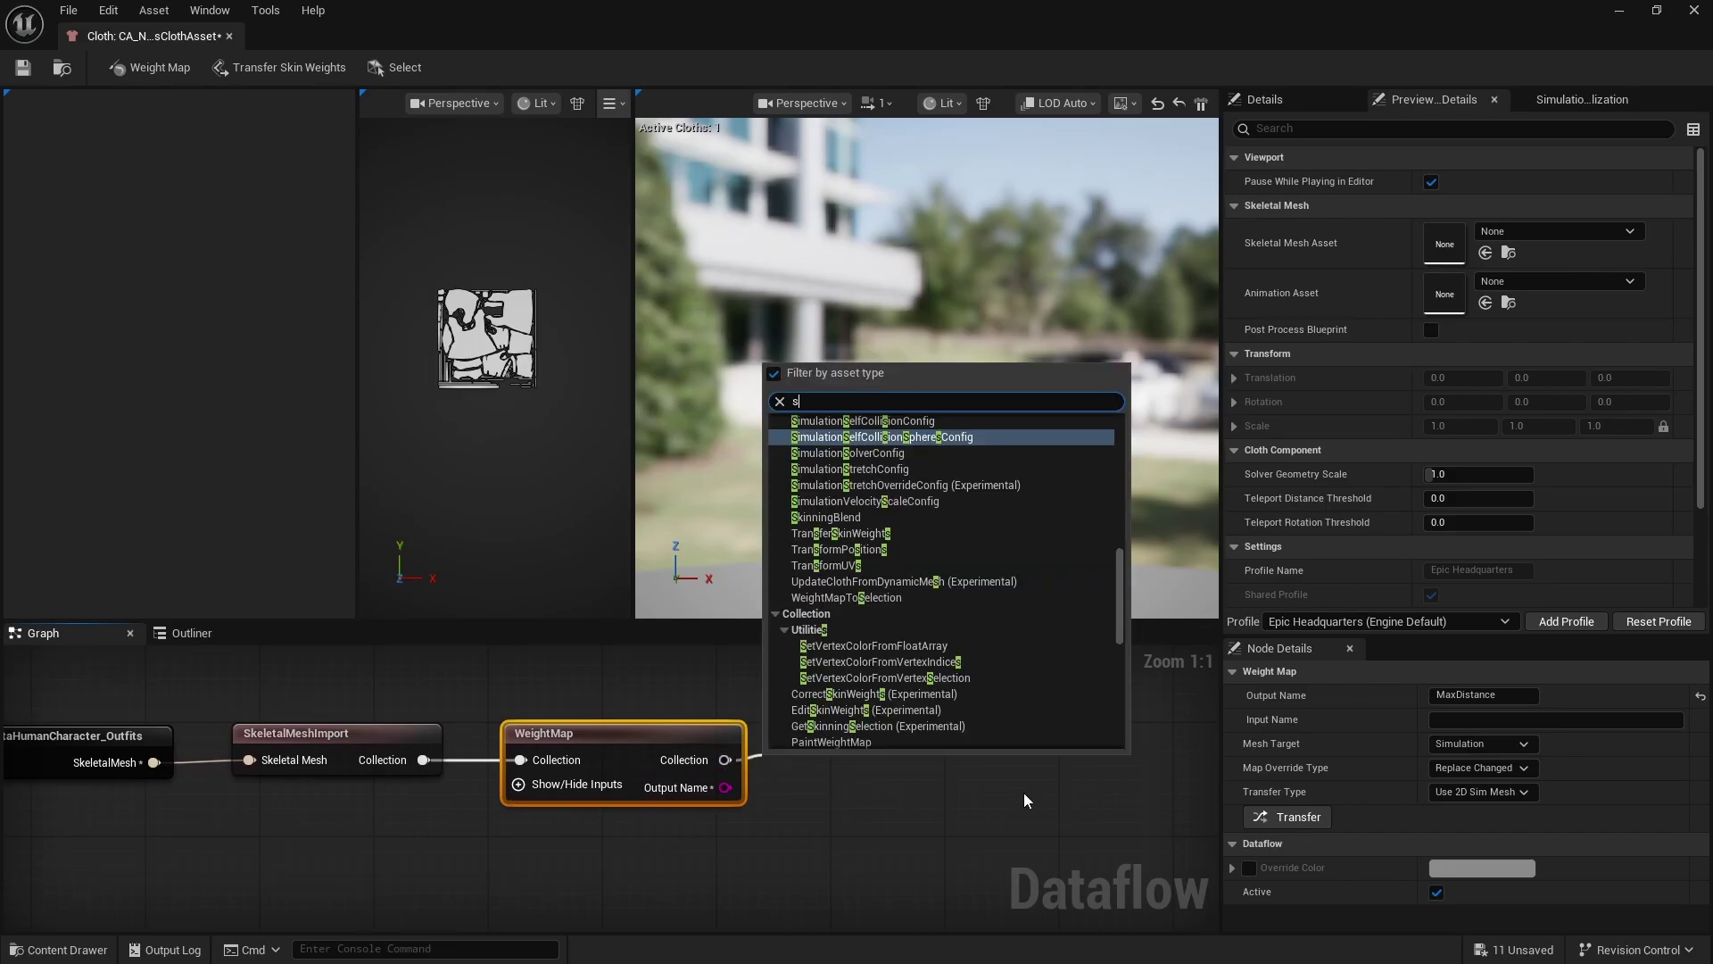
key(Return)
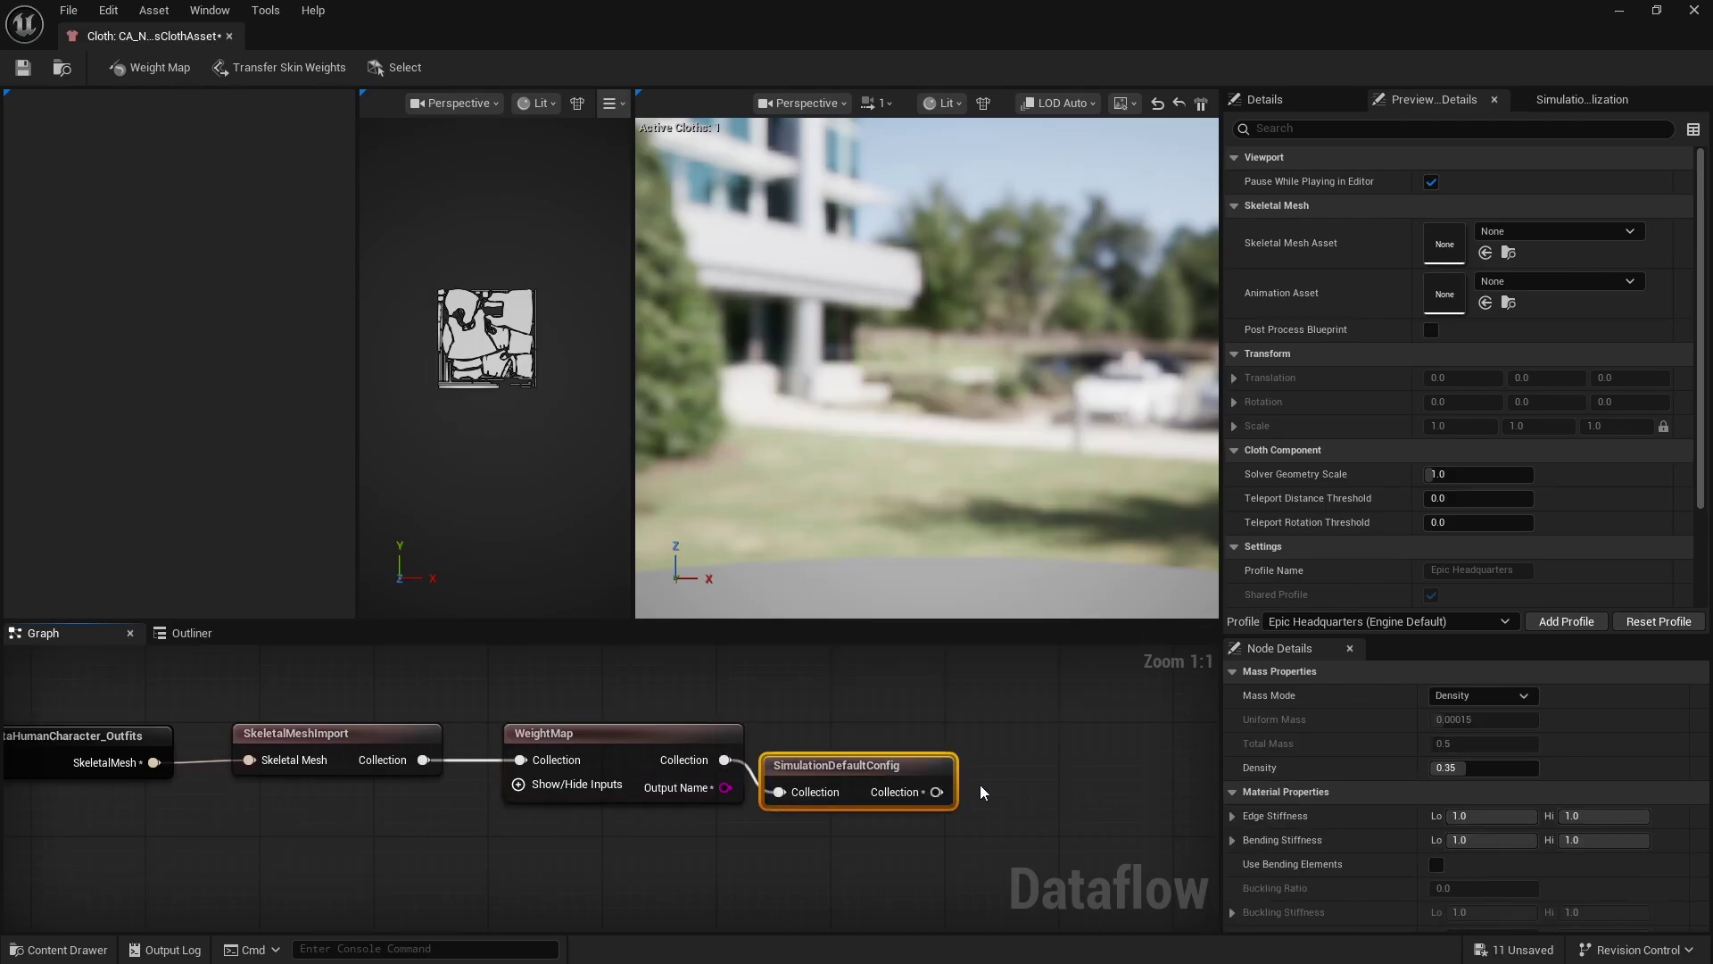
drag(838, 765, 852, 733)
Add a SimulationMaxDistanceConfig node fed by the SimulationDefaultConfig collection and align it with the node row.
drag(949, 760, 1101, 694)
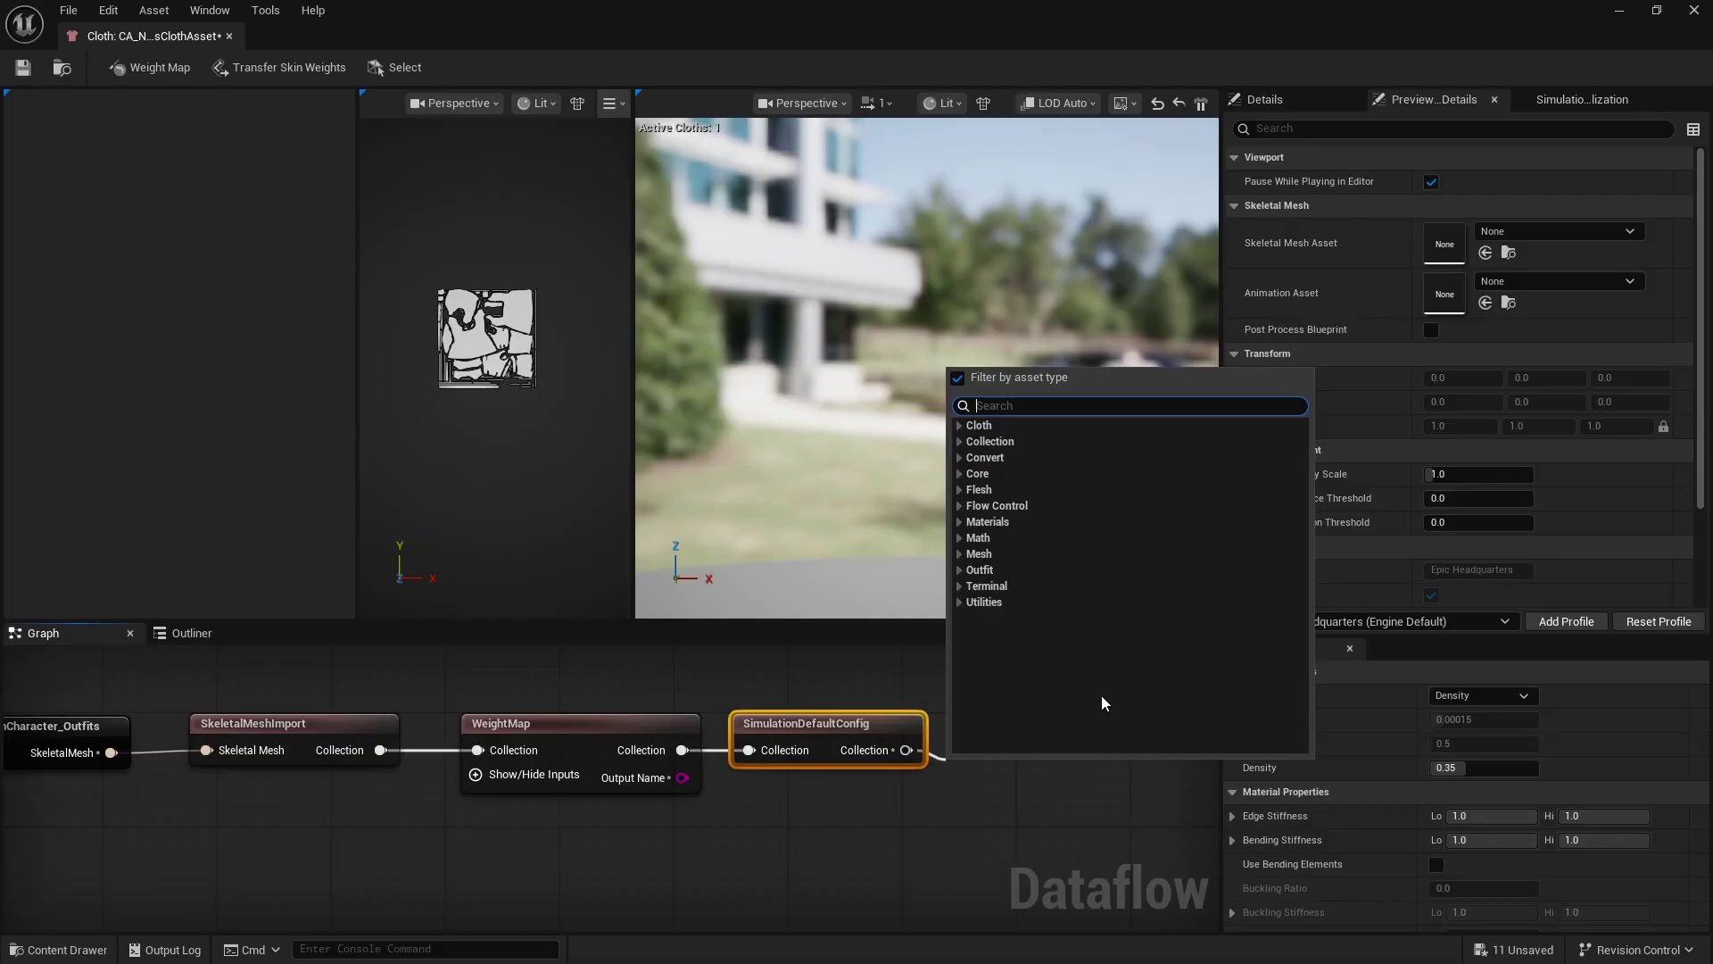
text(maxdist)
key(Return)
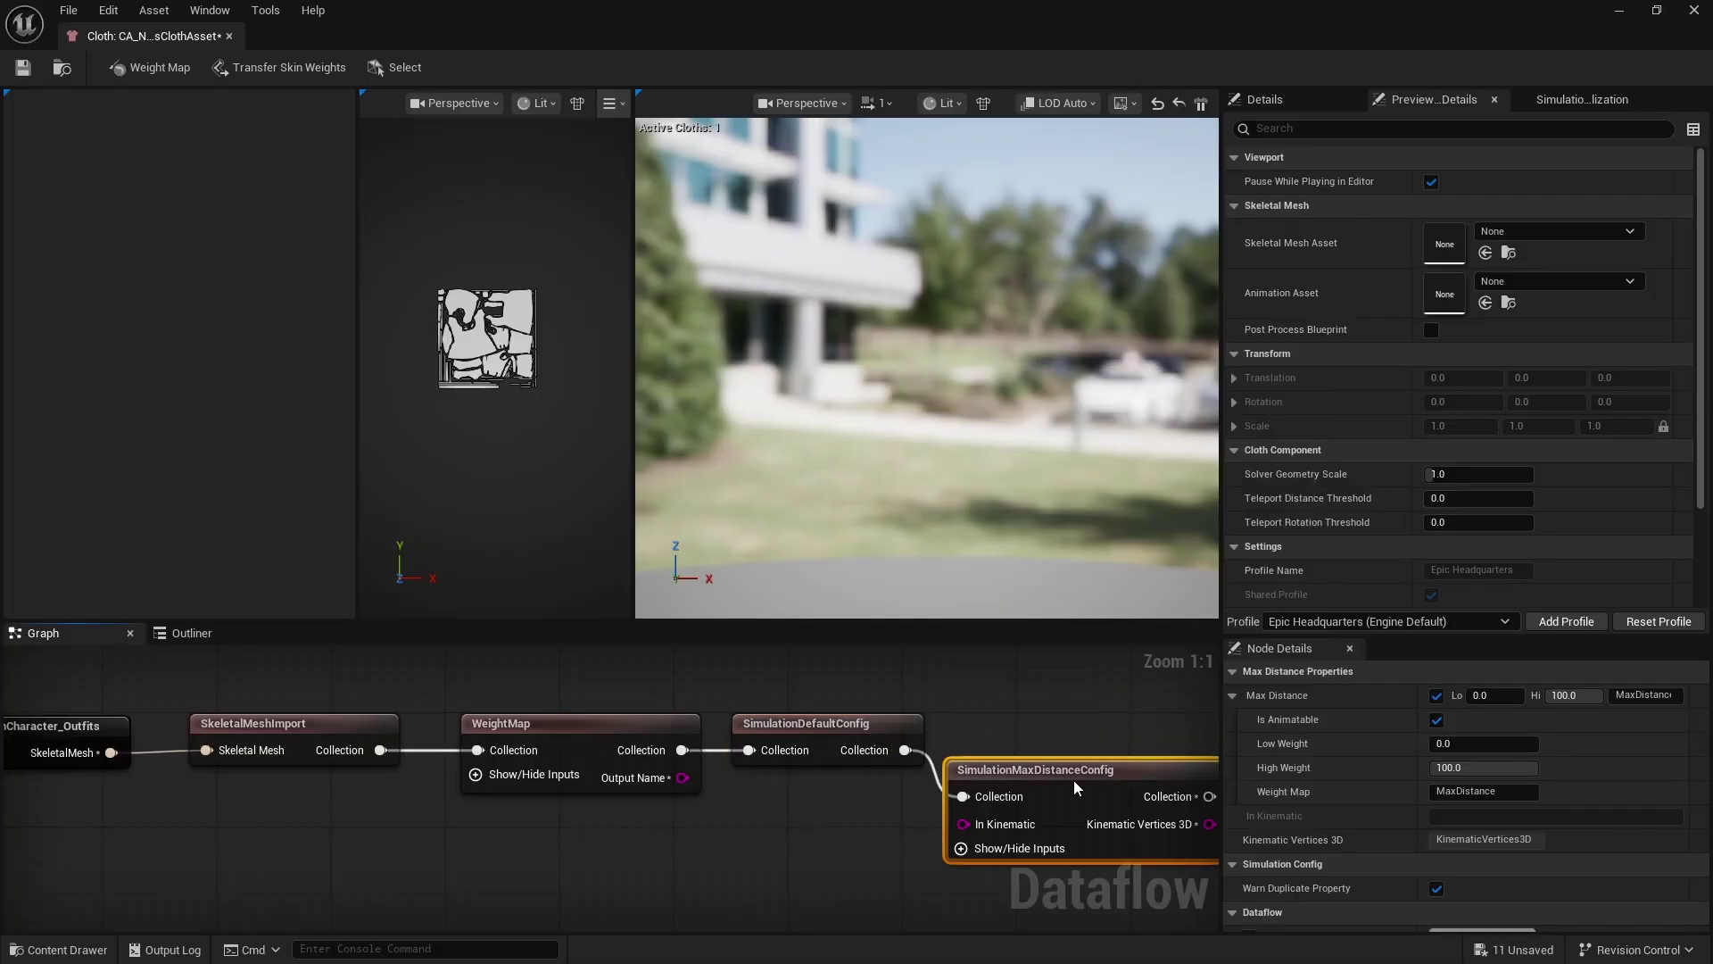
drag(1079, 790, 1073, 742)
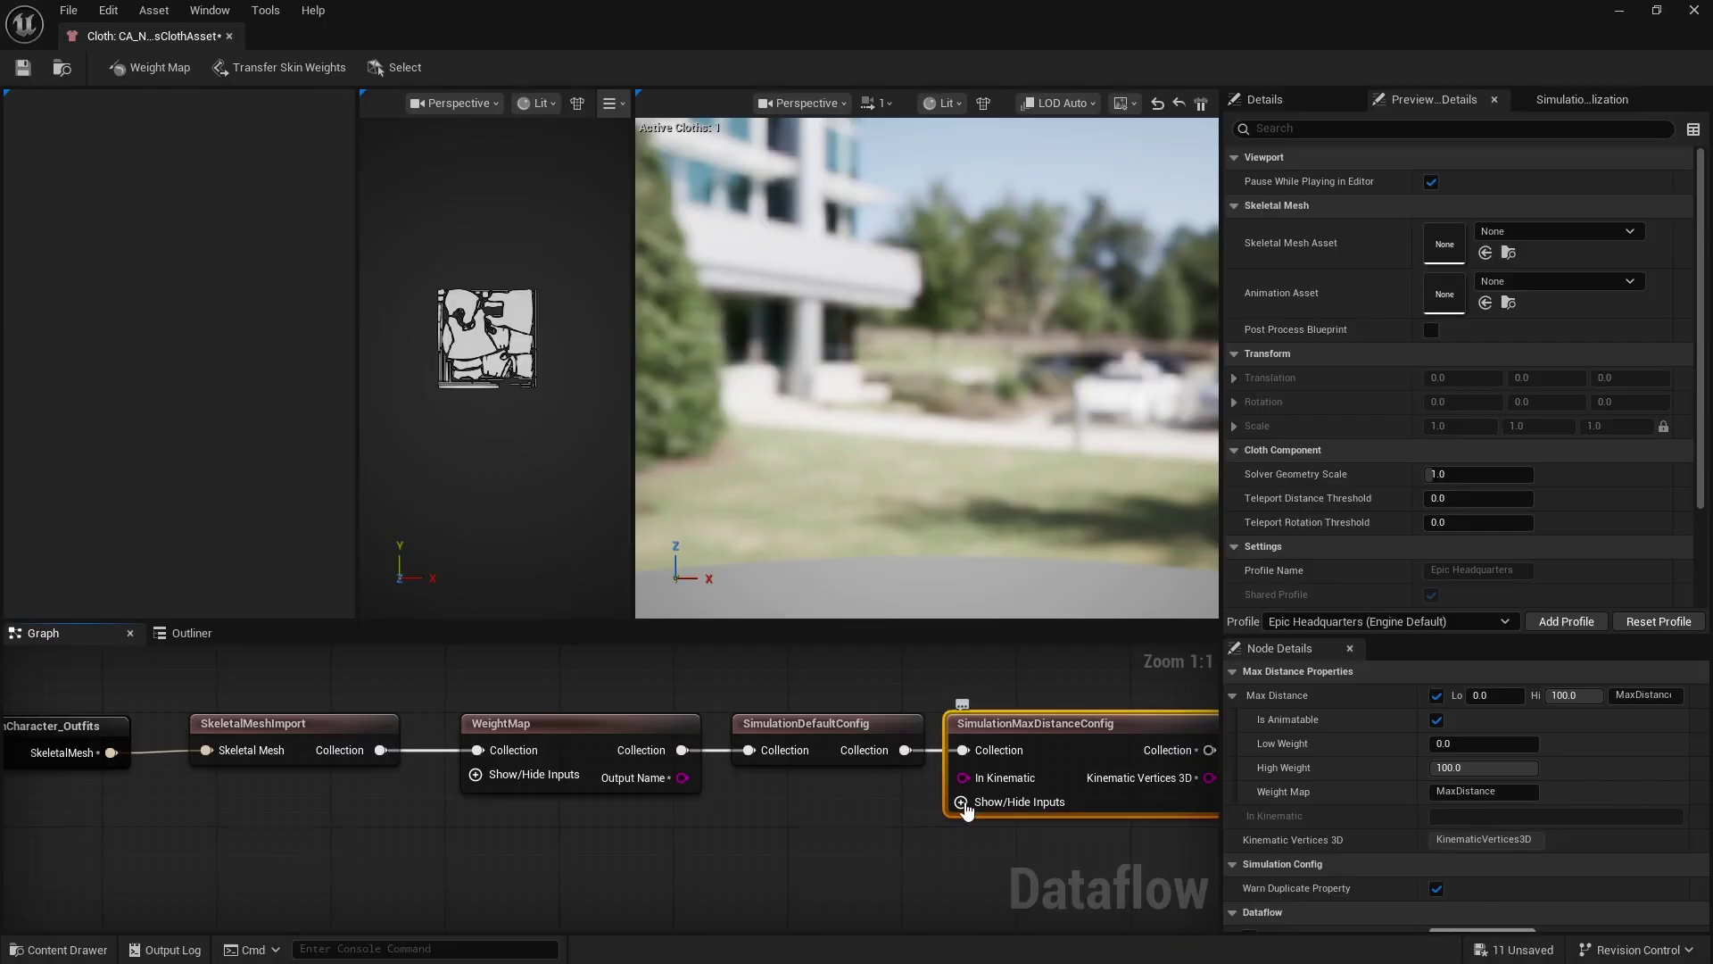
Expose the MaxDistance.WeightMap input on the SimulationMaxDistanceConfig node and connect the WeightMap node's Output Name to it.
click(962, 801)
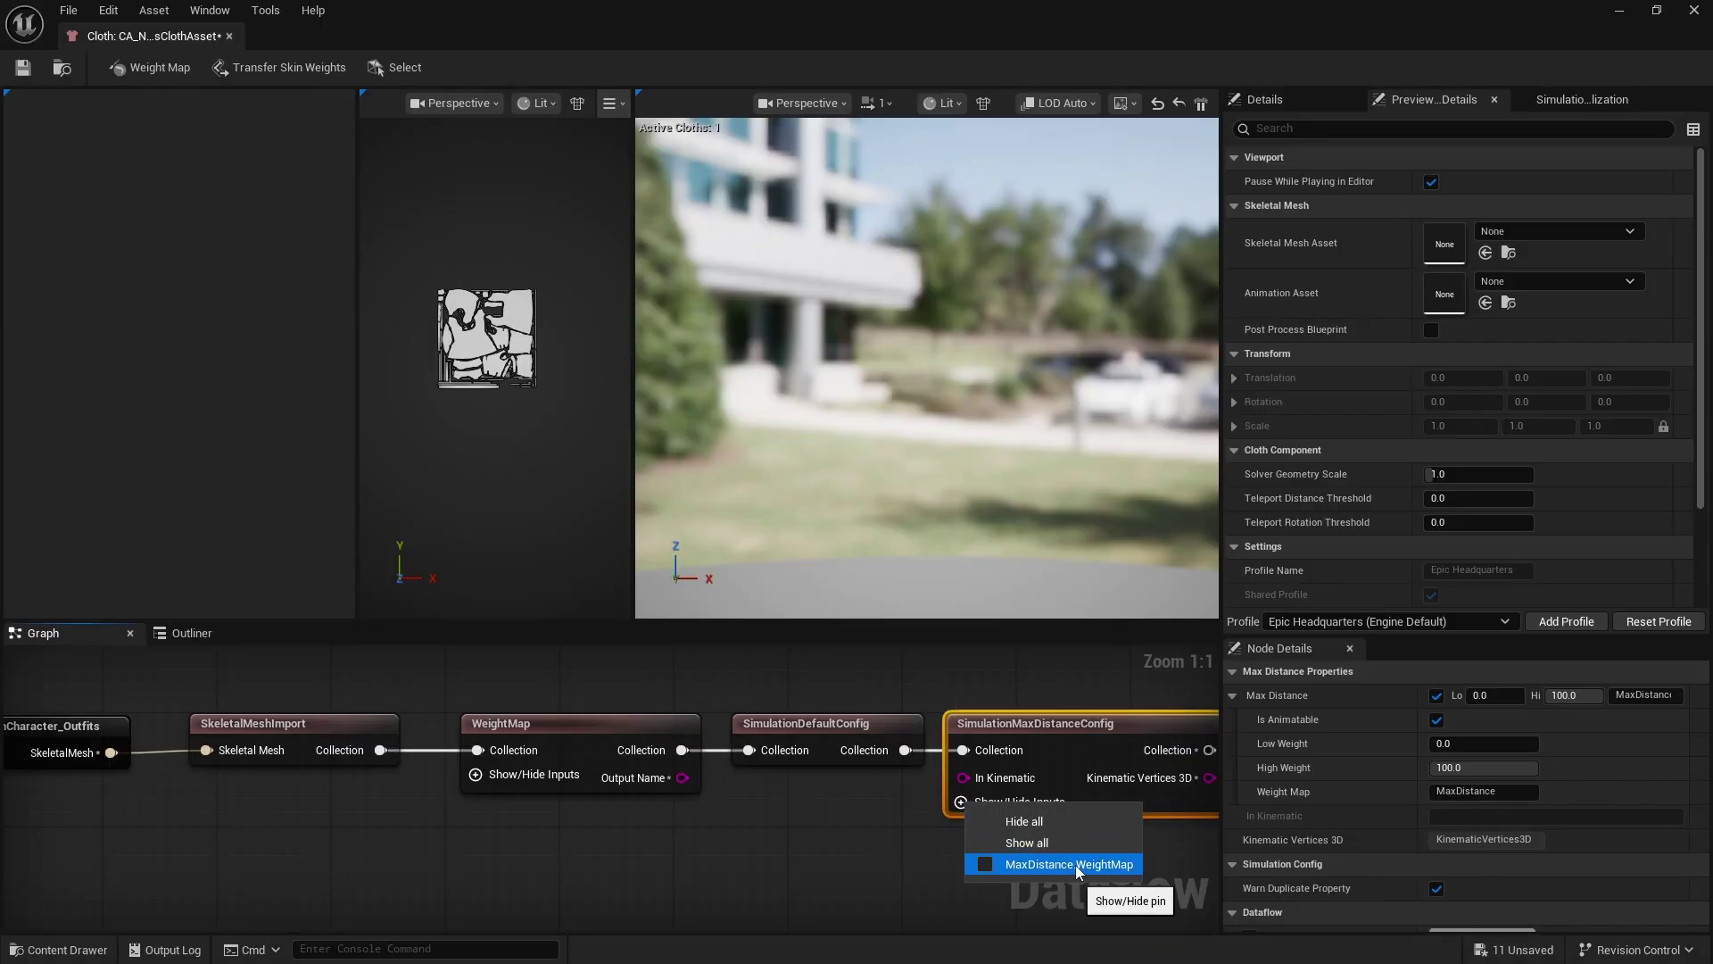
click(1071, 864)
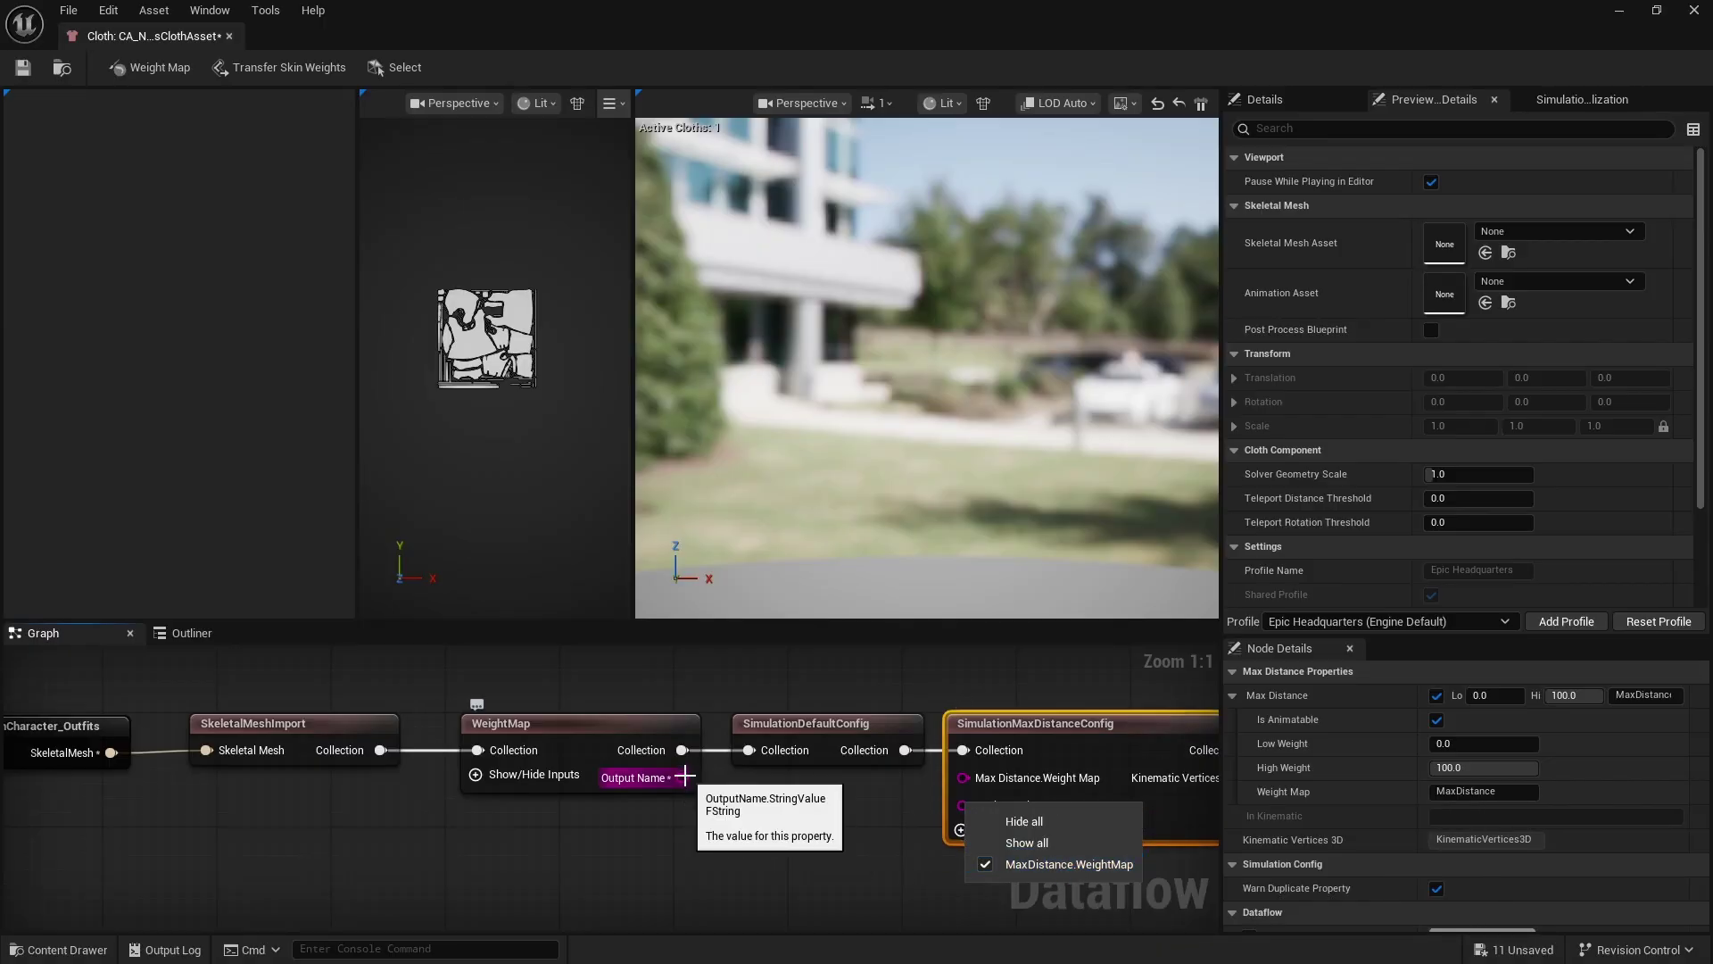
drag(683, 779, 963, 777)
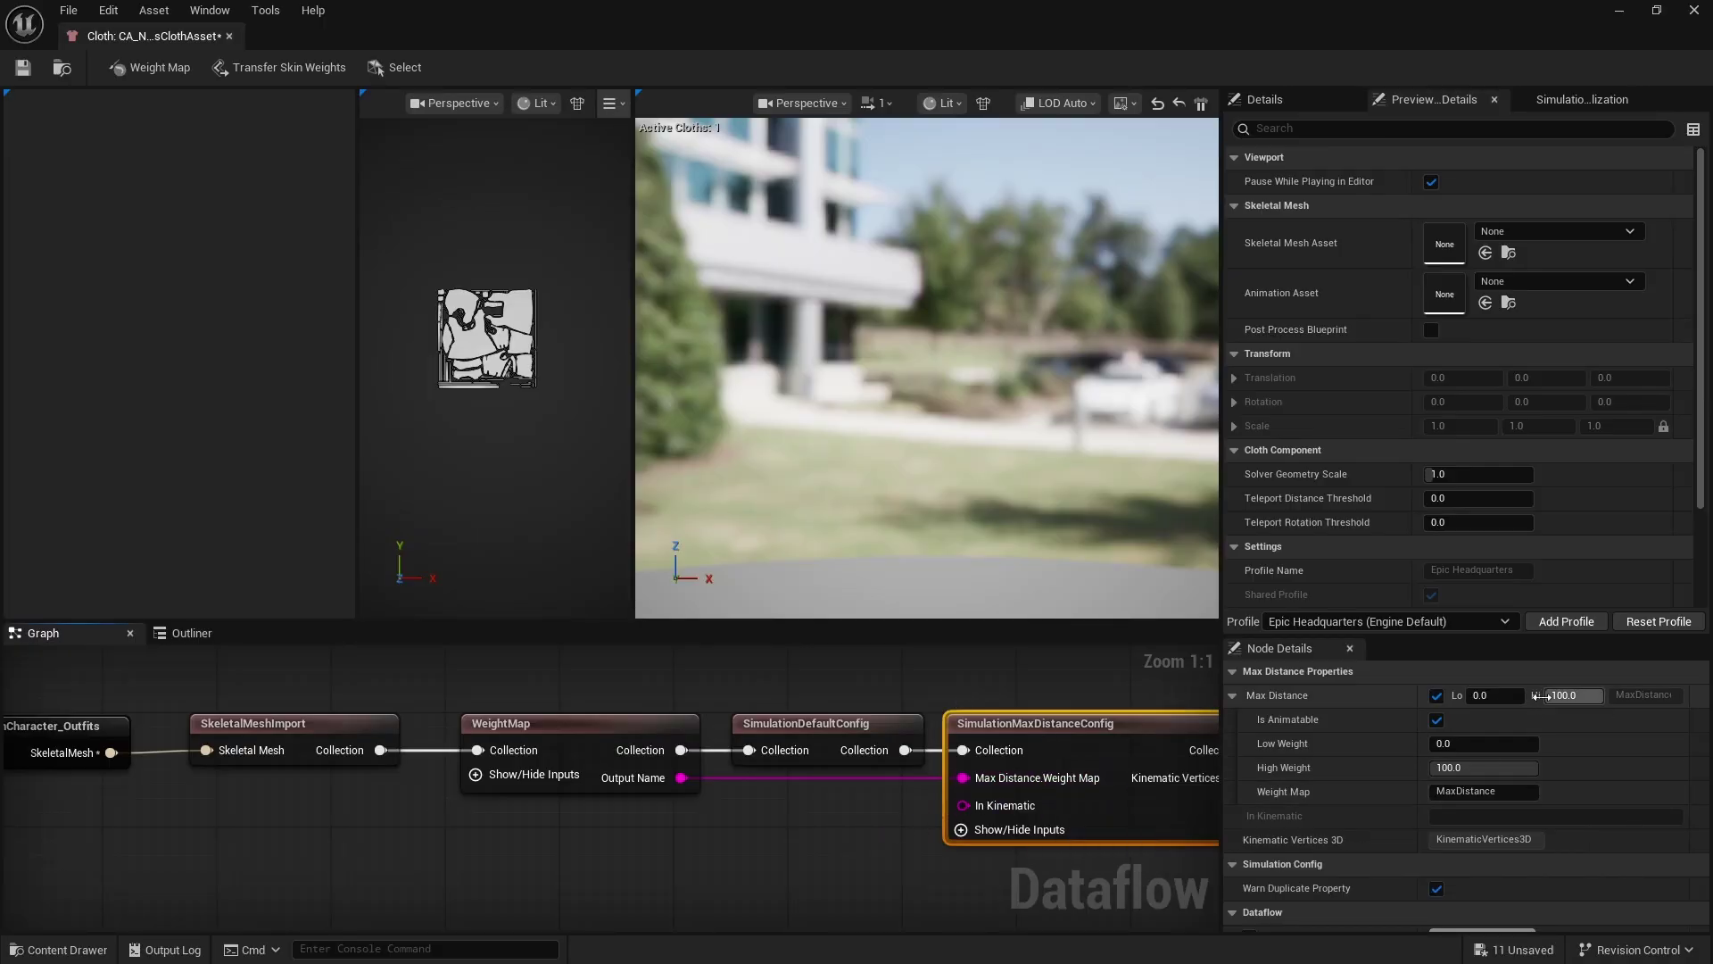
click(842, 853)
right_drag(710, 836, 627, 838)
scroll(758, 830, down, 1)
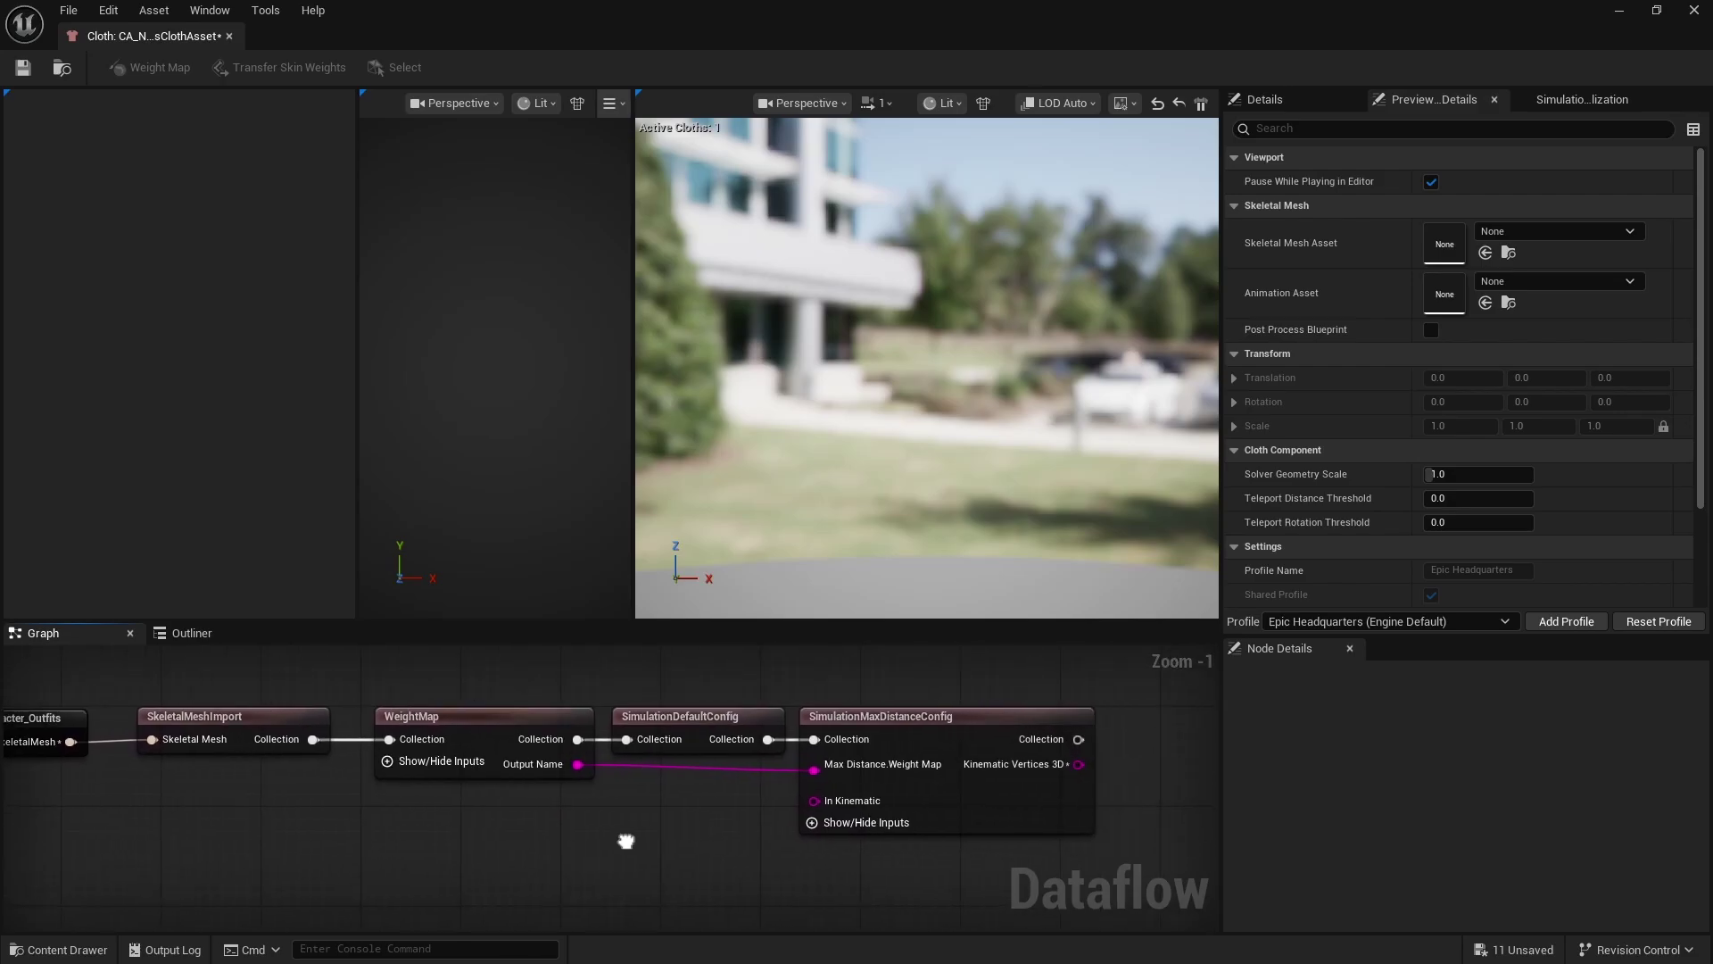
Add a SetPhysicsAsset node fed by the SimulationMaxDistanceConfig collection and align it with the node row.
right_drag(237, 815, 486, 808)
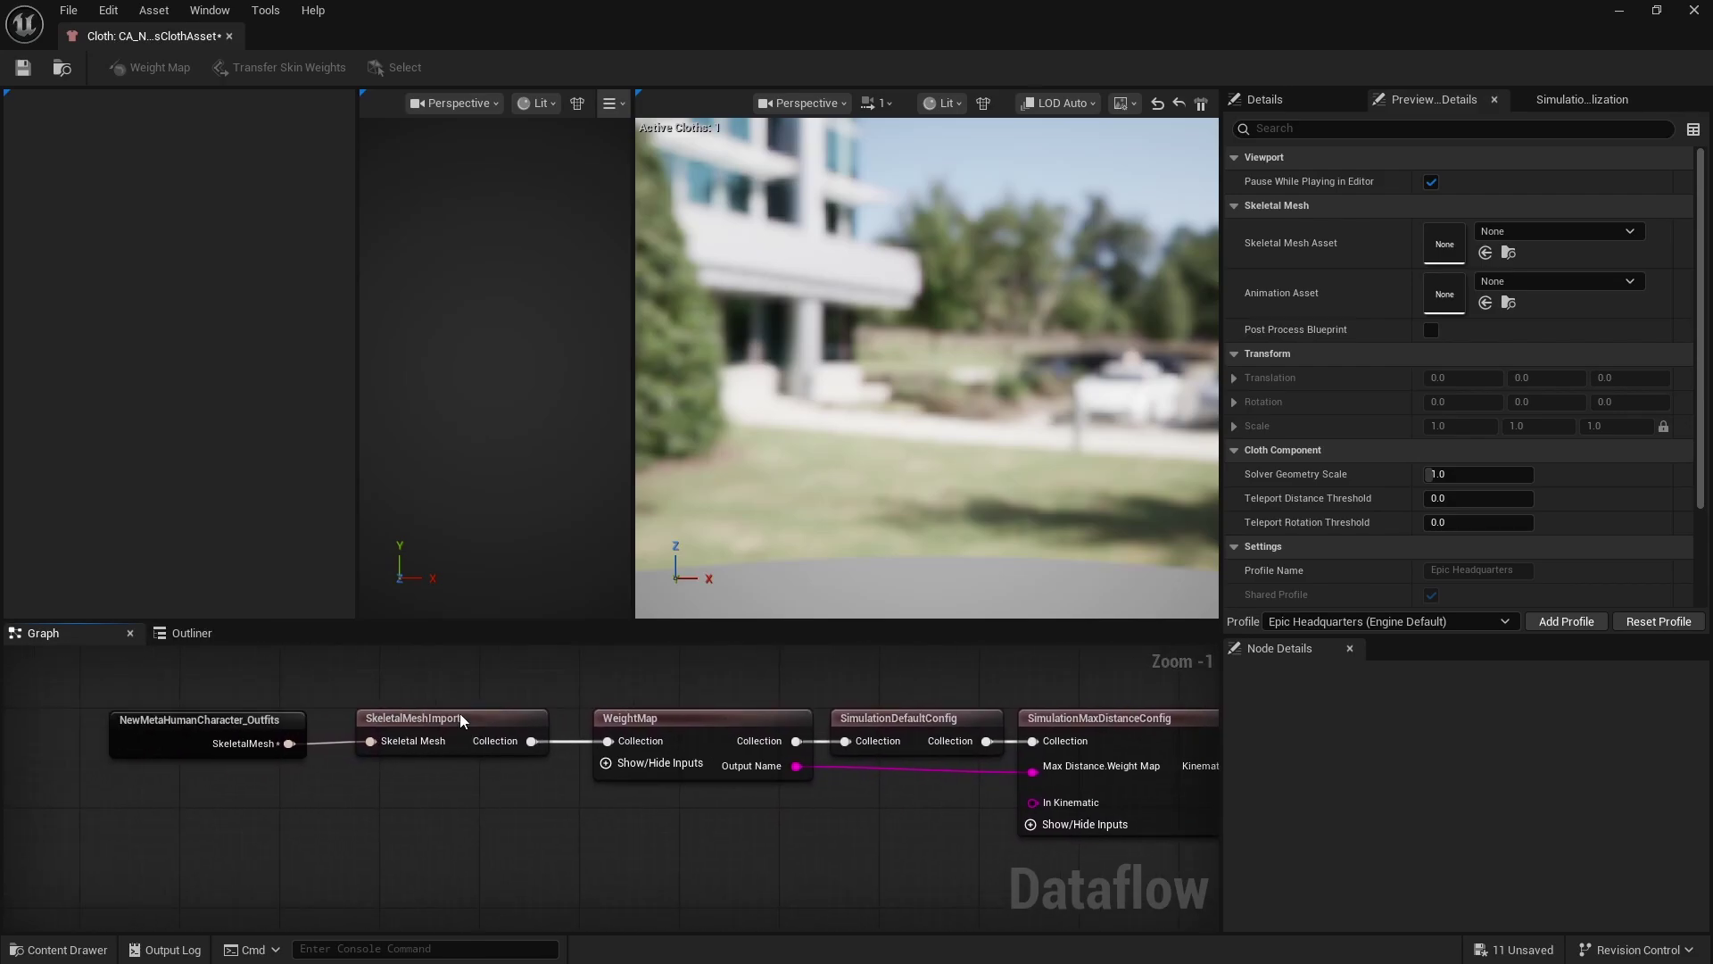
click(456, 721)
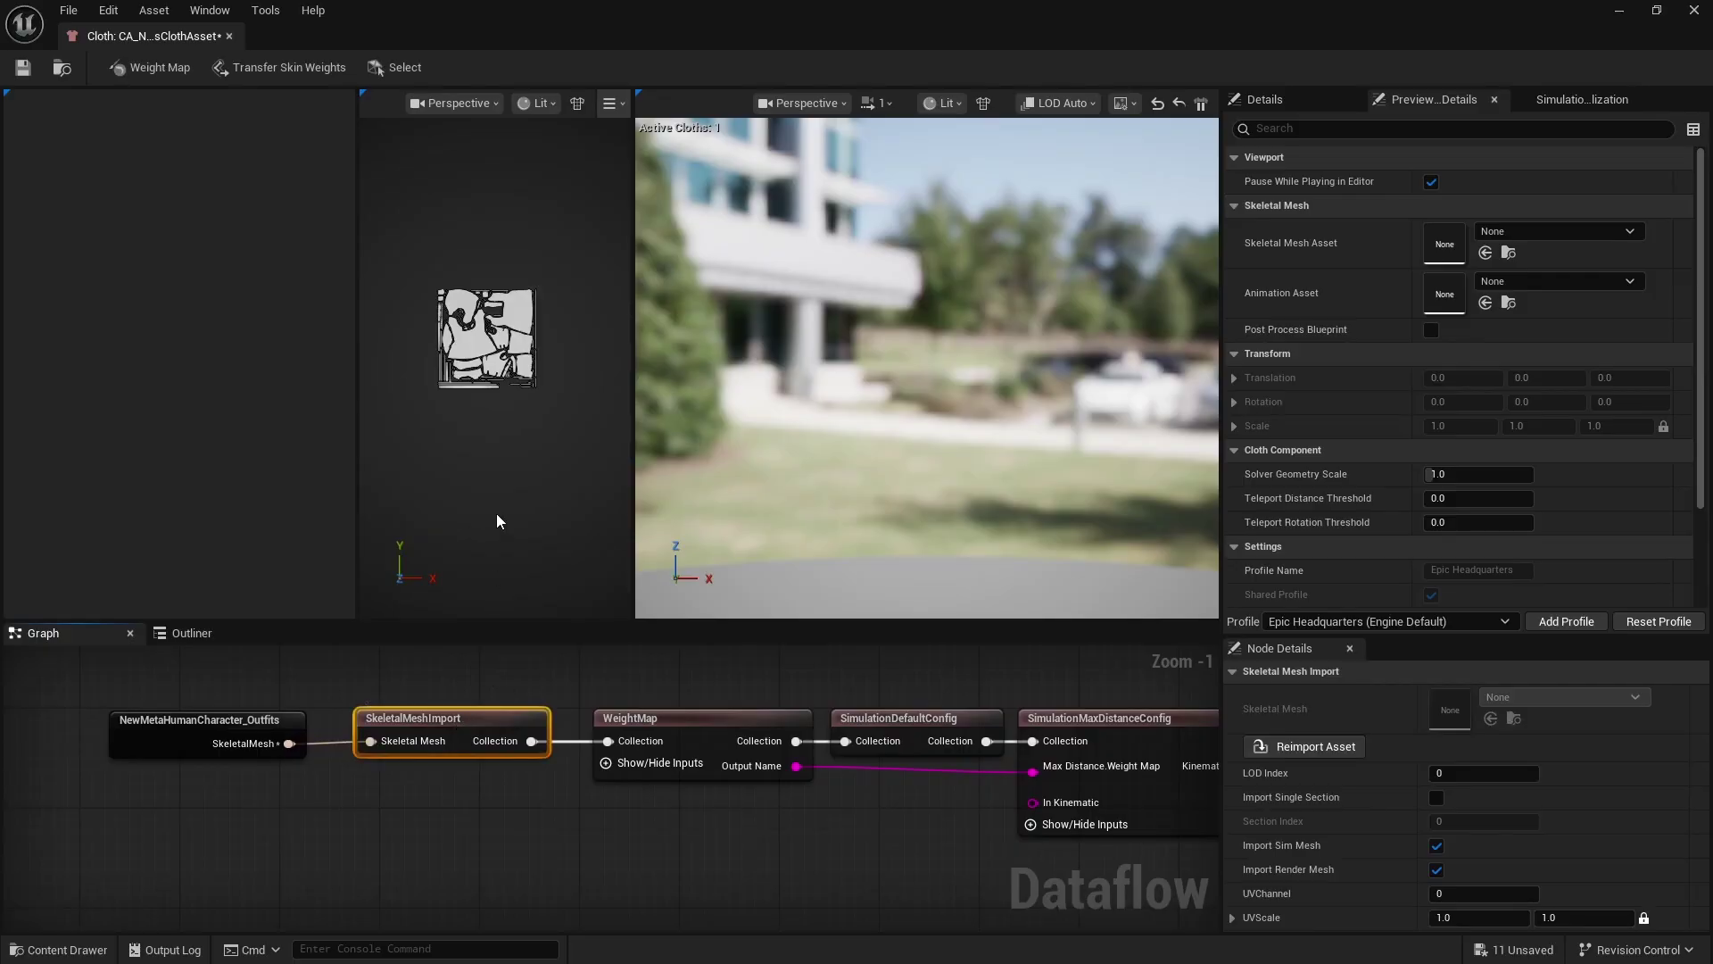
right_drag(976, 867, 537, 876)
drag(854, 751, 931, 758)
text(setph)
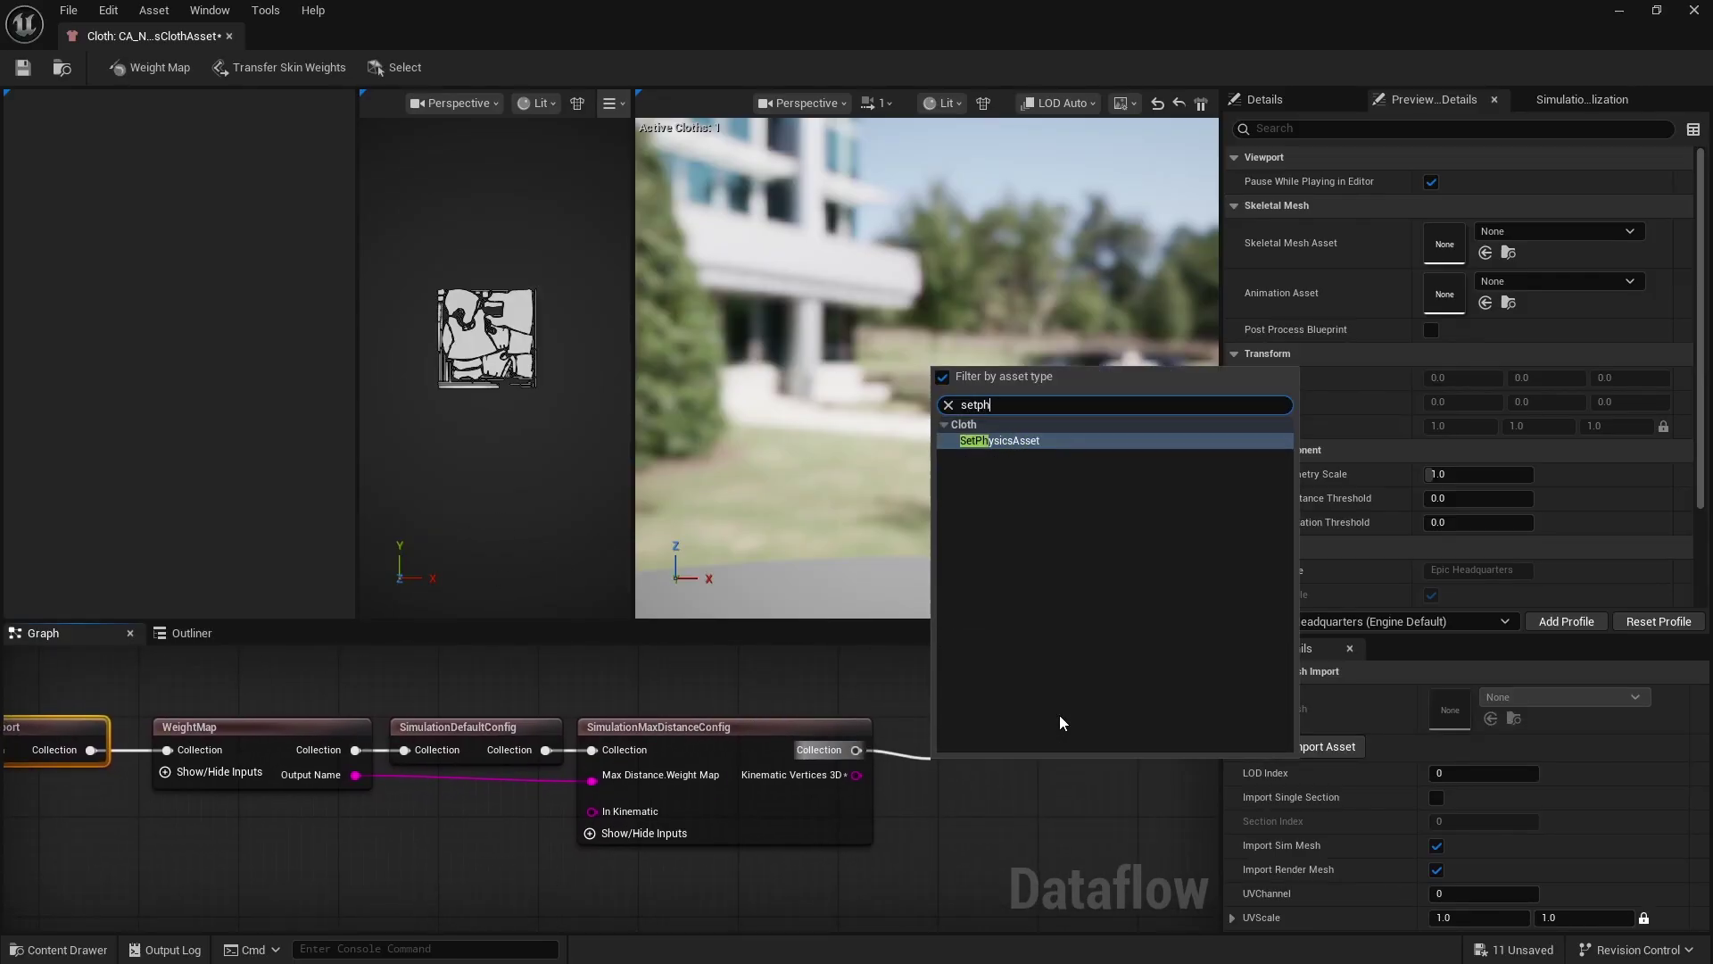
key(Return)
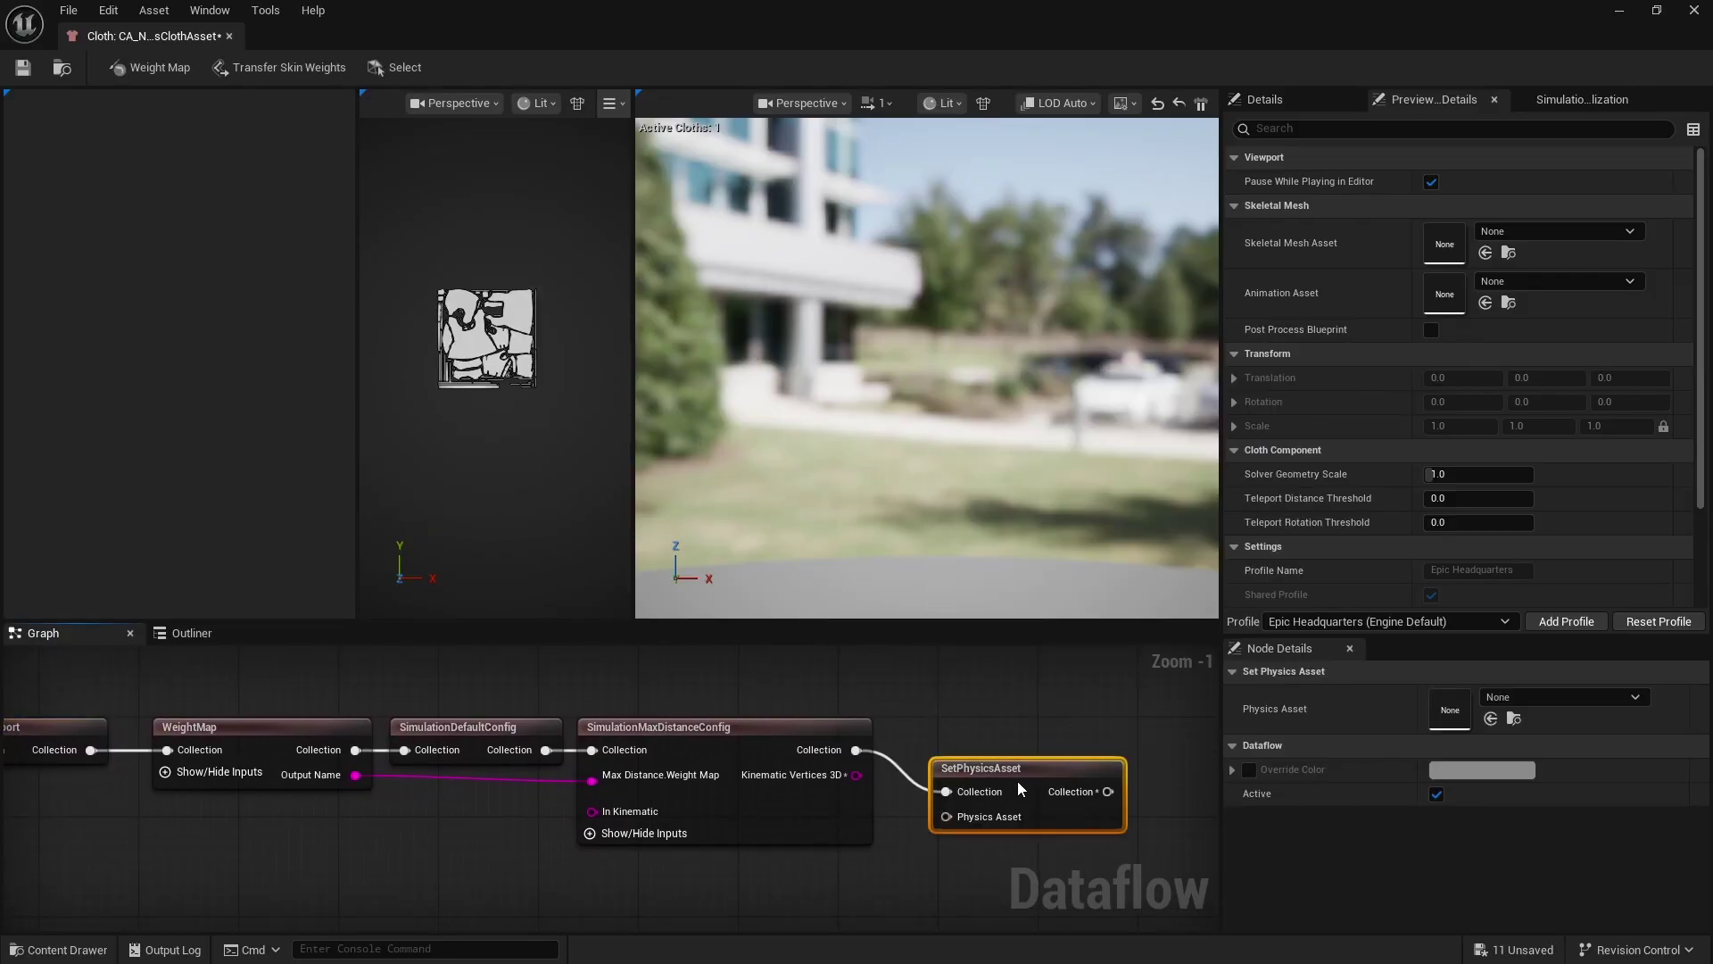
Add a ClothAssetTerminal node fed by the SetPhysicsAsset collection and align it with the node row.
right_drag(1061, 849, 767, 863)
drag(796, 764, 862, 770)
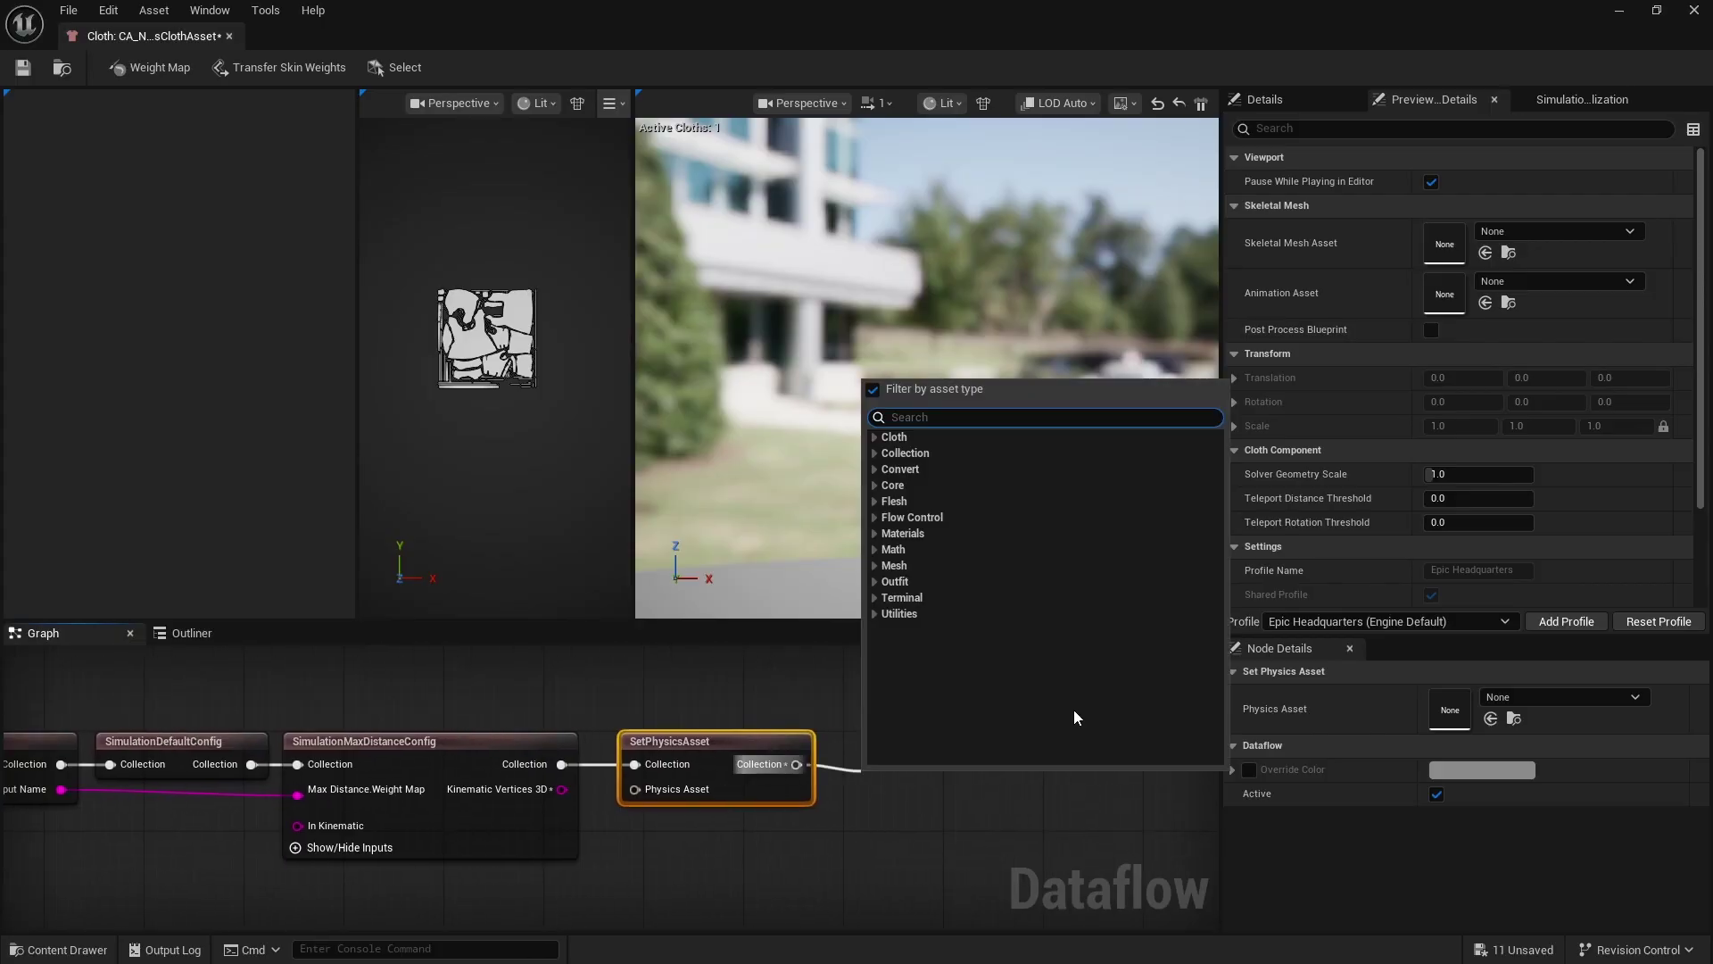
text(cl)
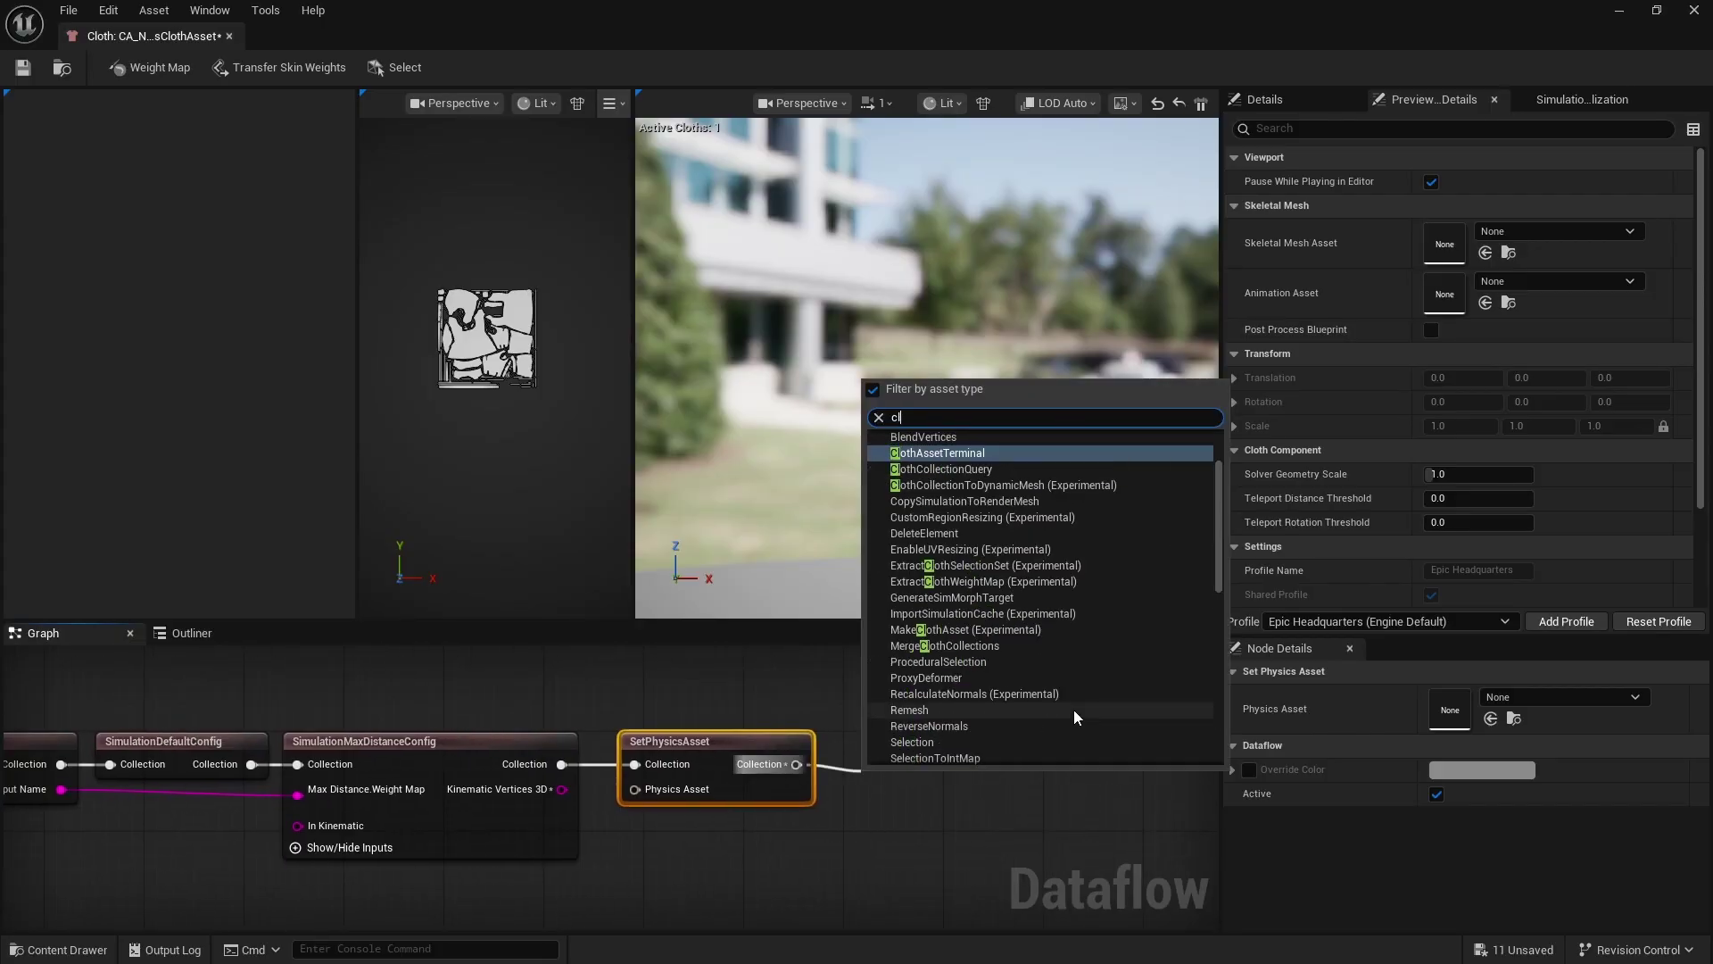
text(oth)
key(Return)
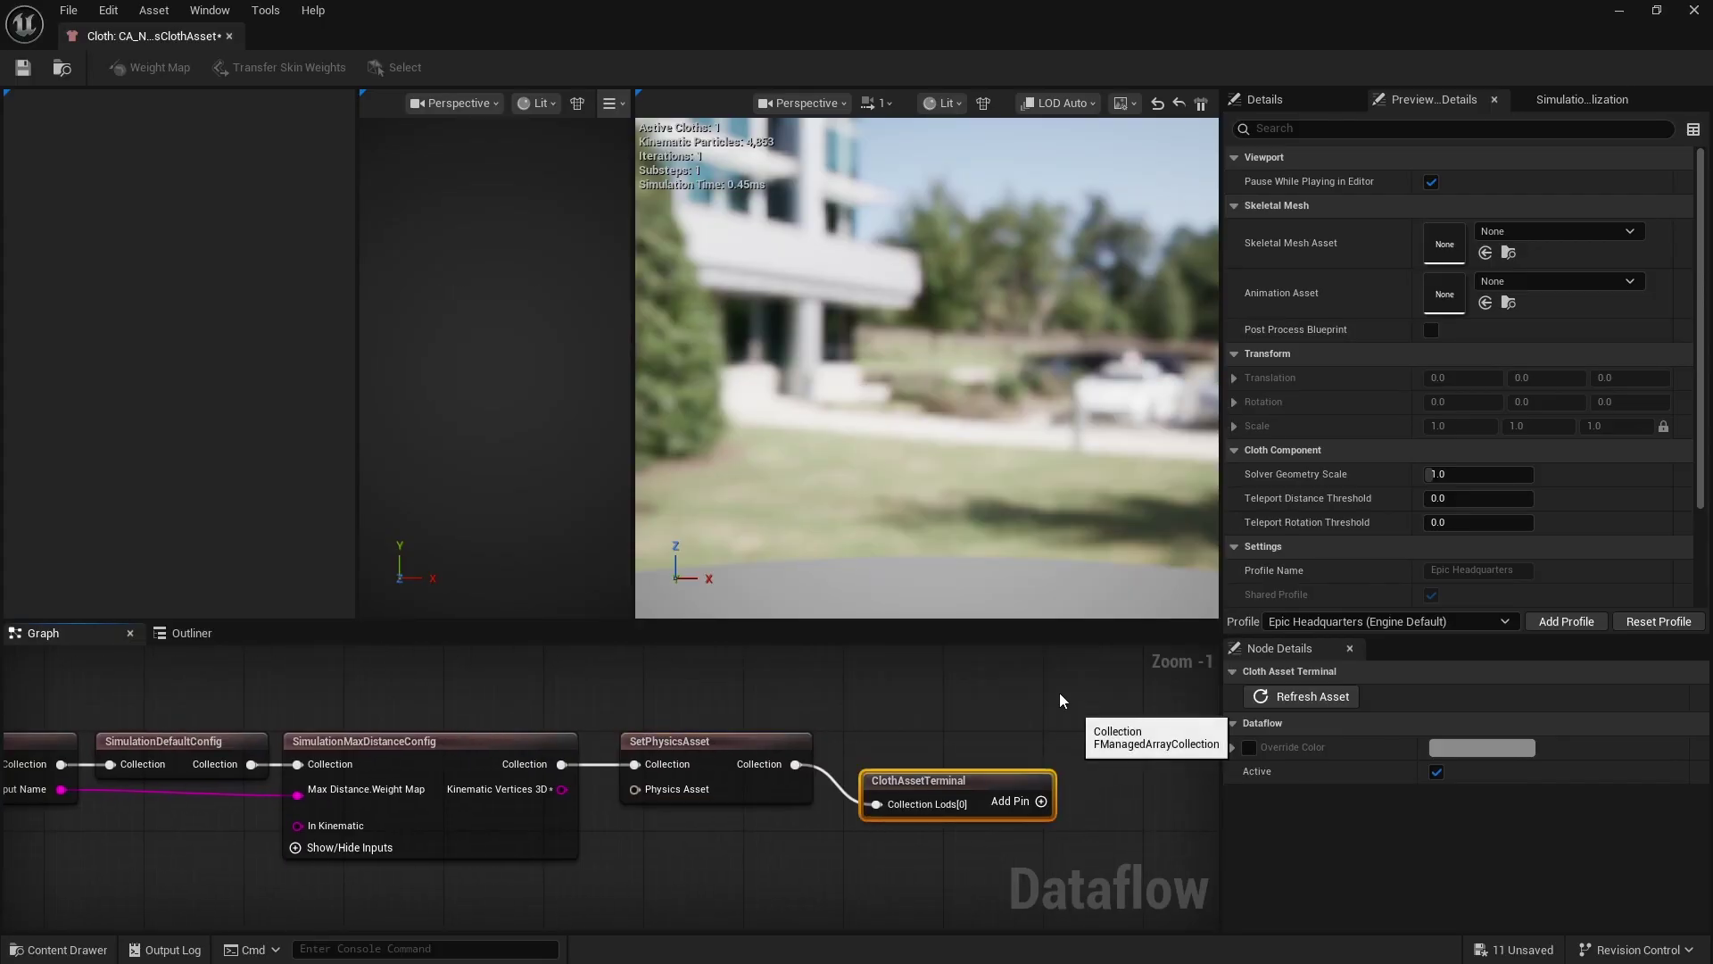
drag(944, 783, 939, 745)
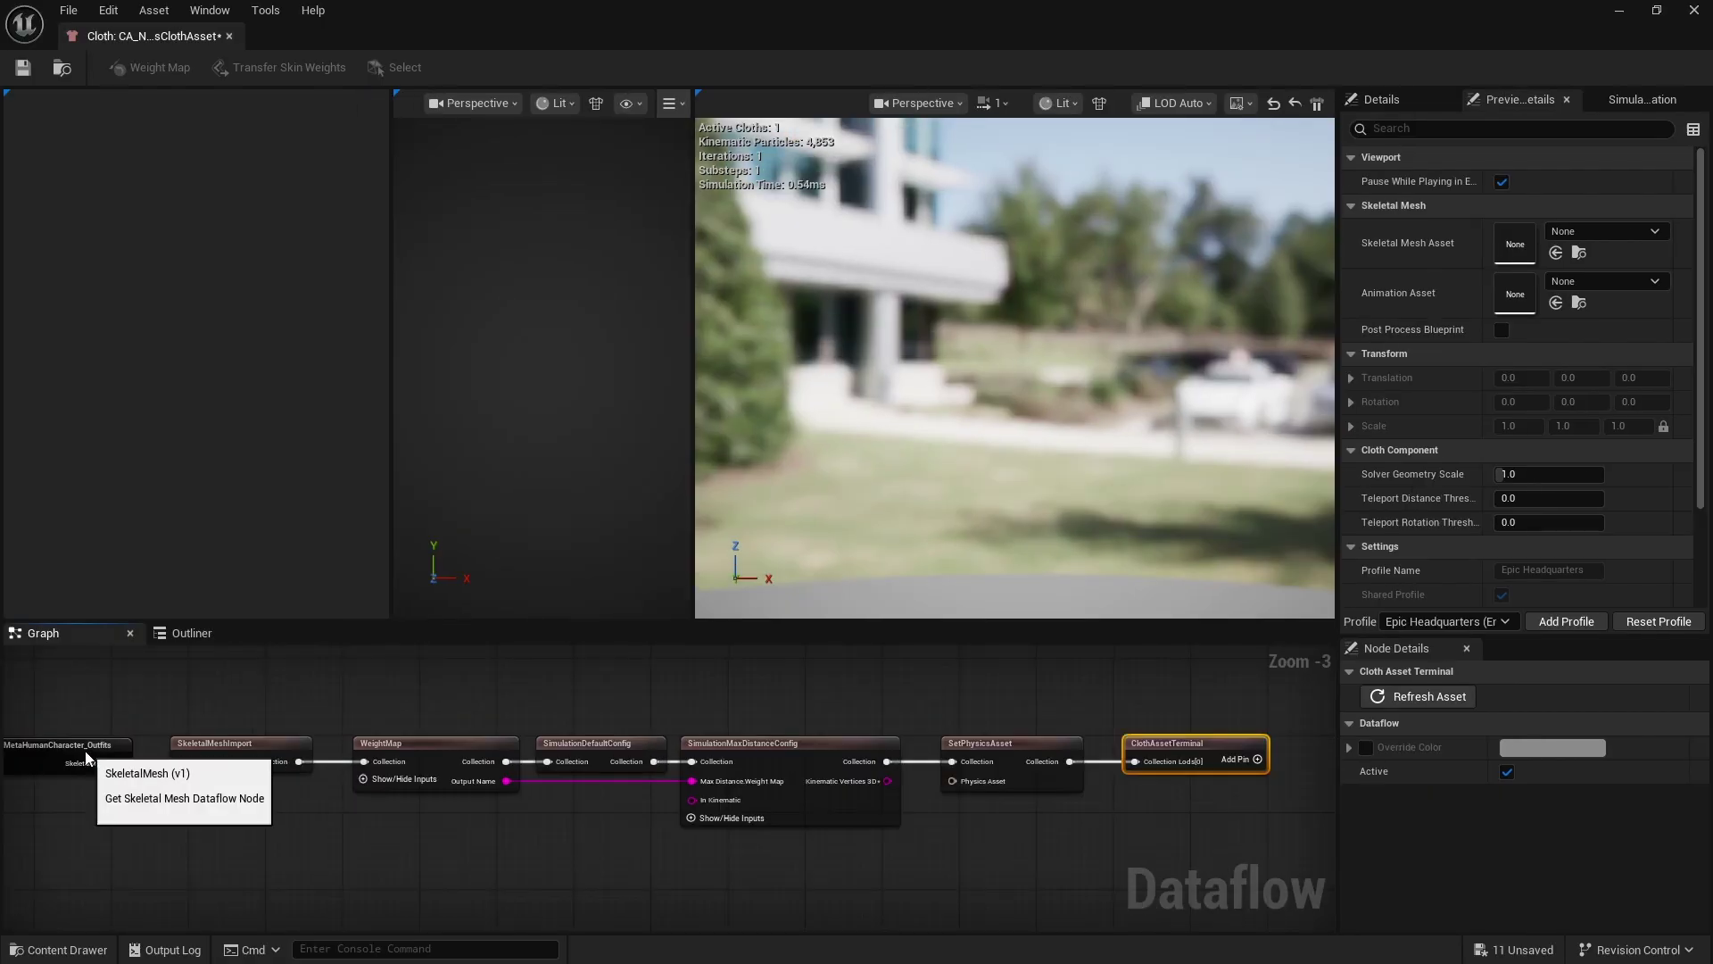
Examine the settings of each graph node in order, from the outfit SkeletalMesh variable through to the ClothAssetTerminal.
click(87, 757)
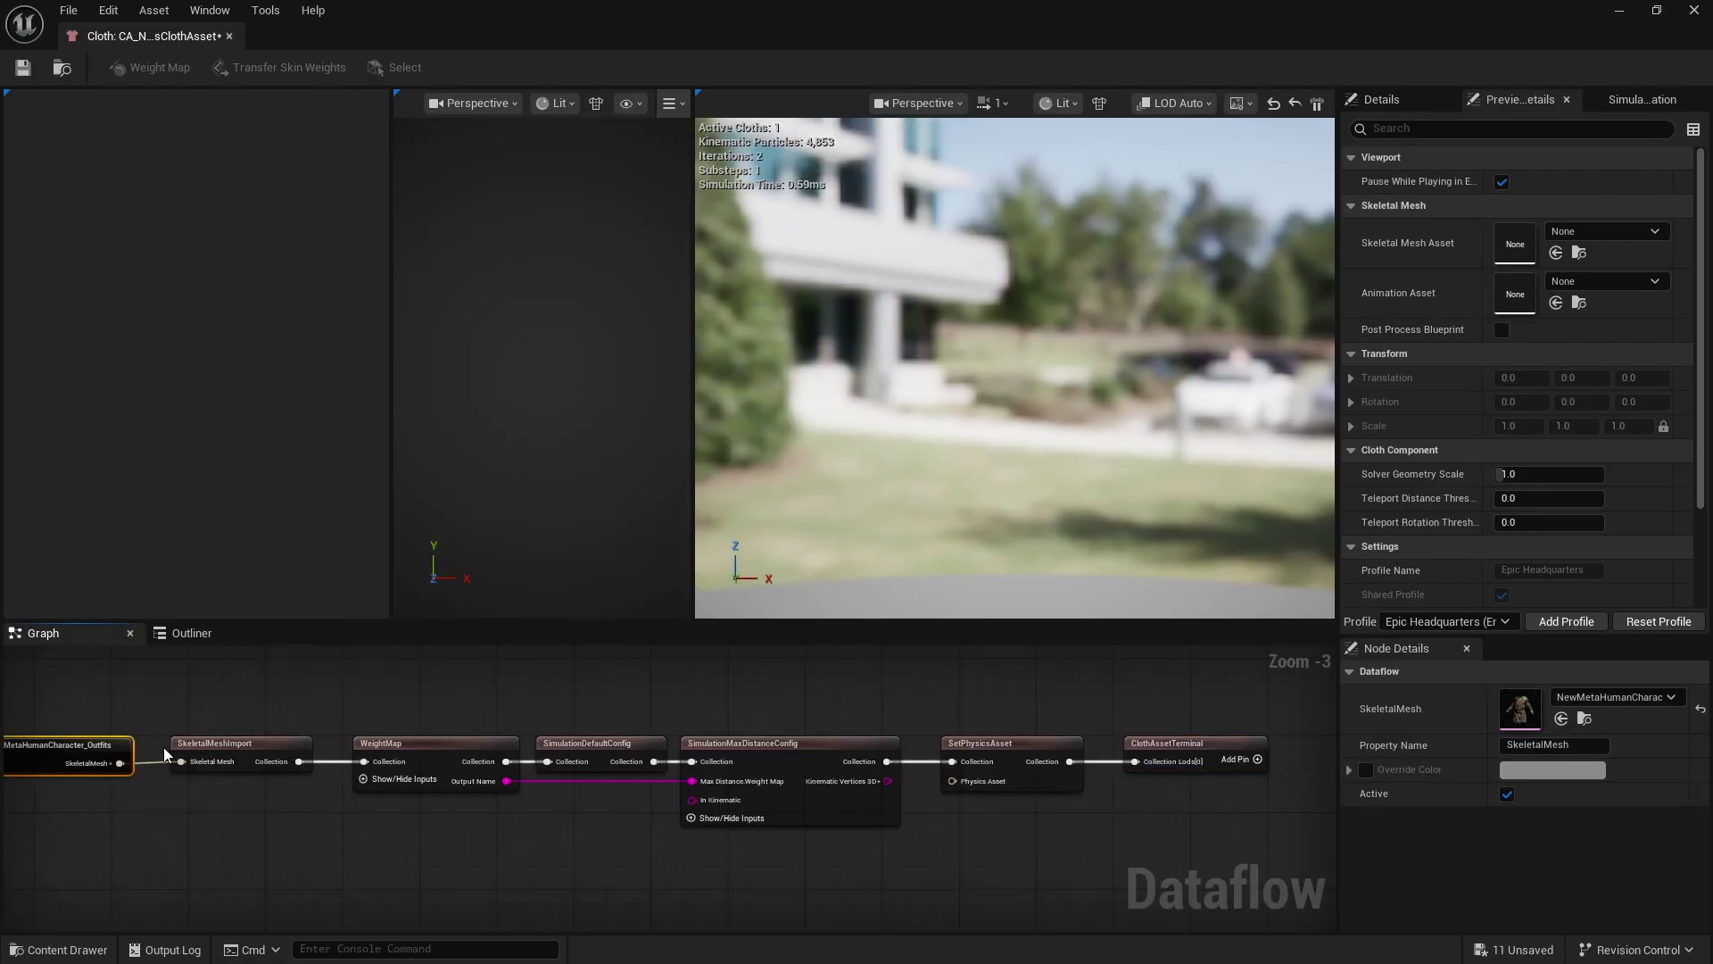
click(213, 748)
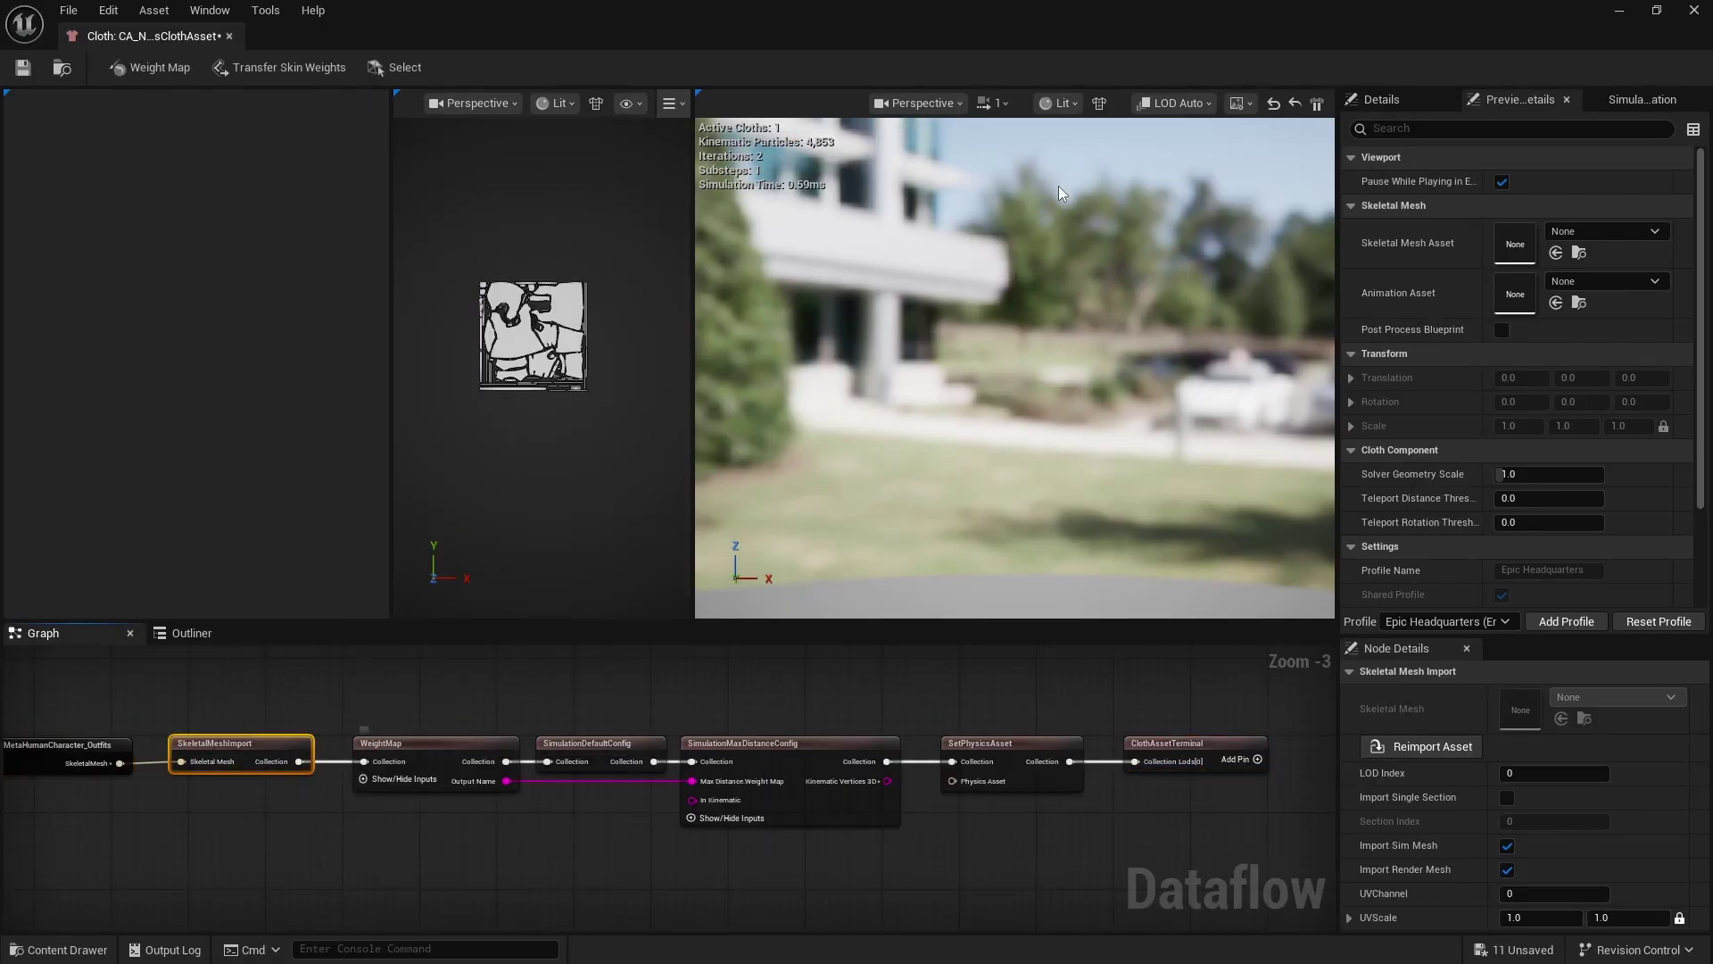
click(447, 752)
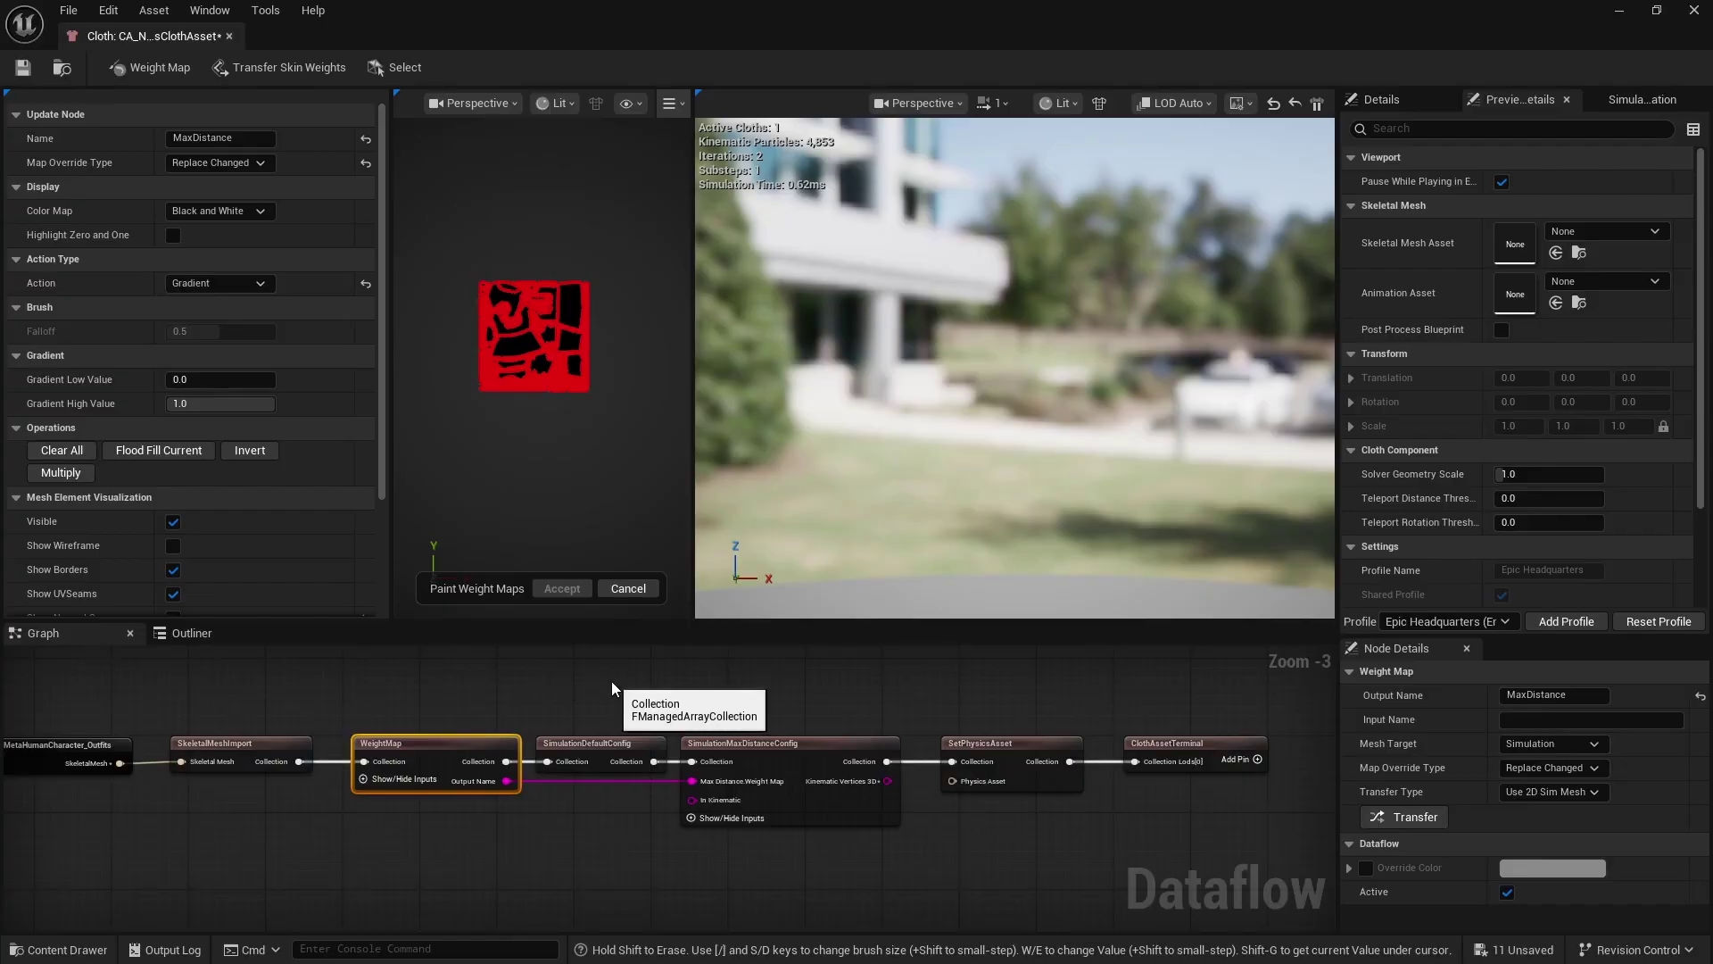
click(604, 743)
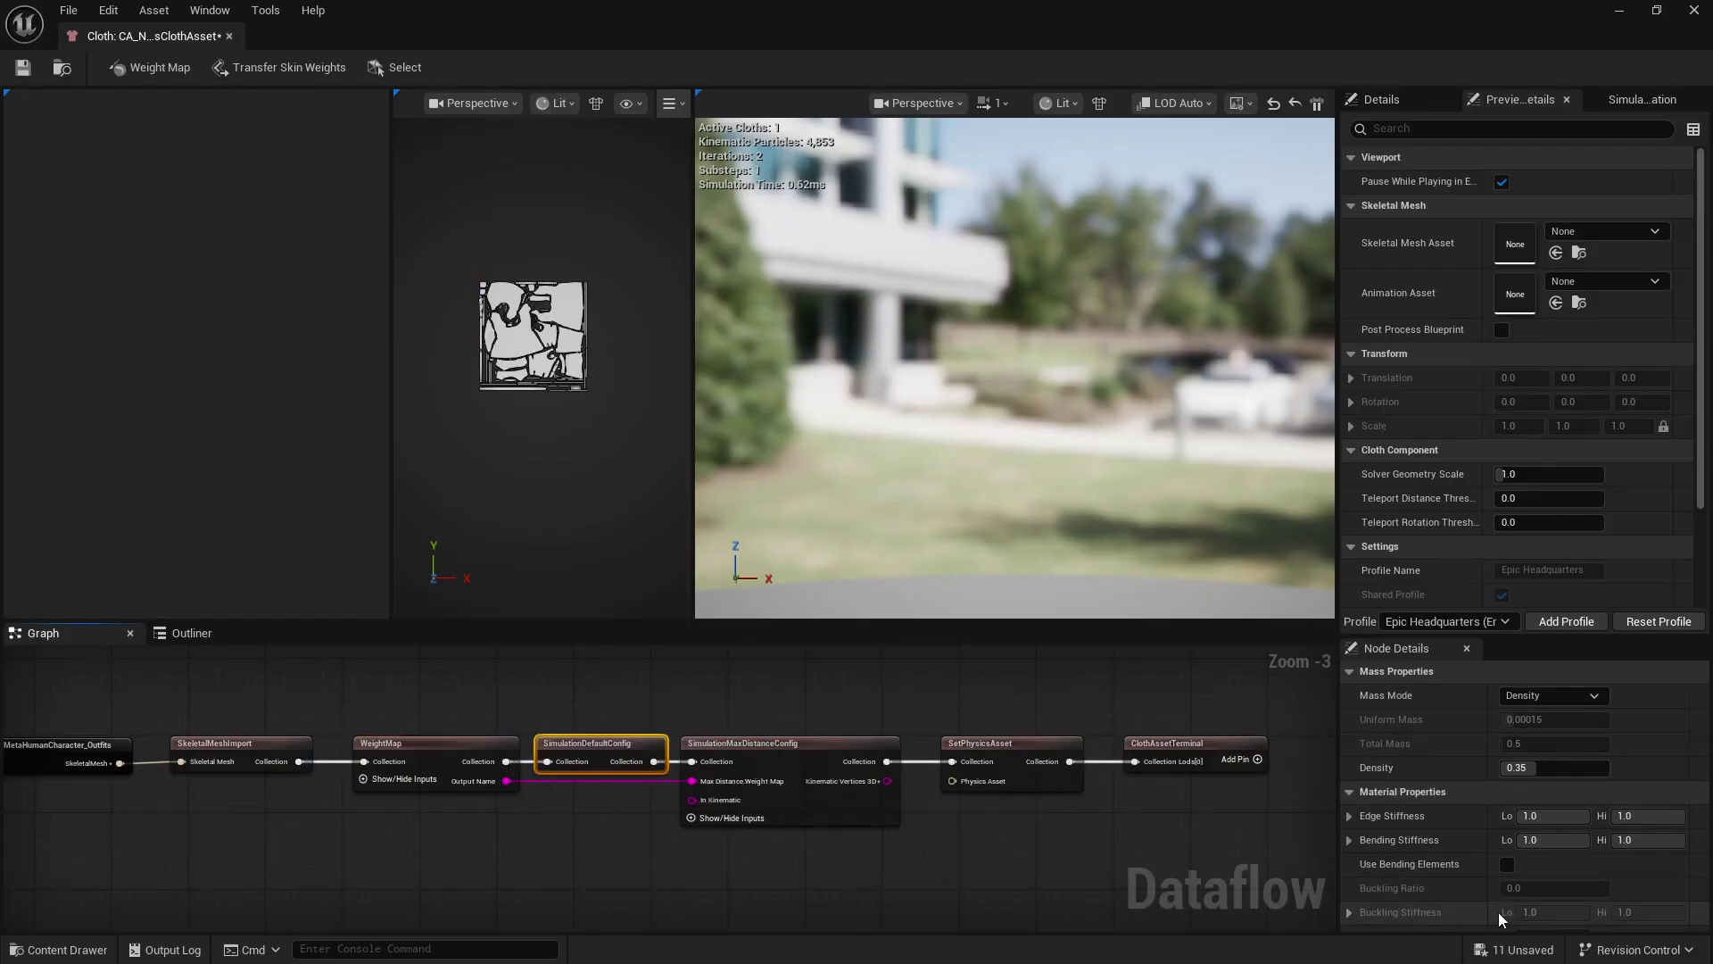
scroll(1474, 803, down, 3)
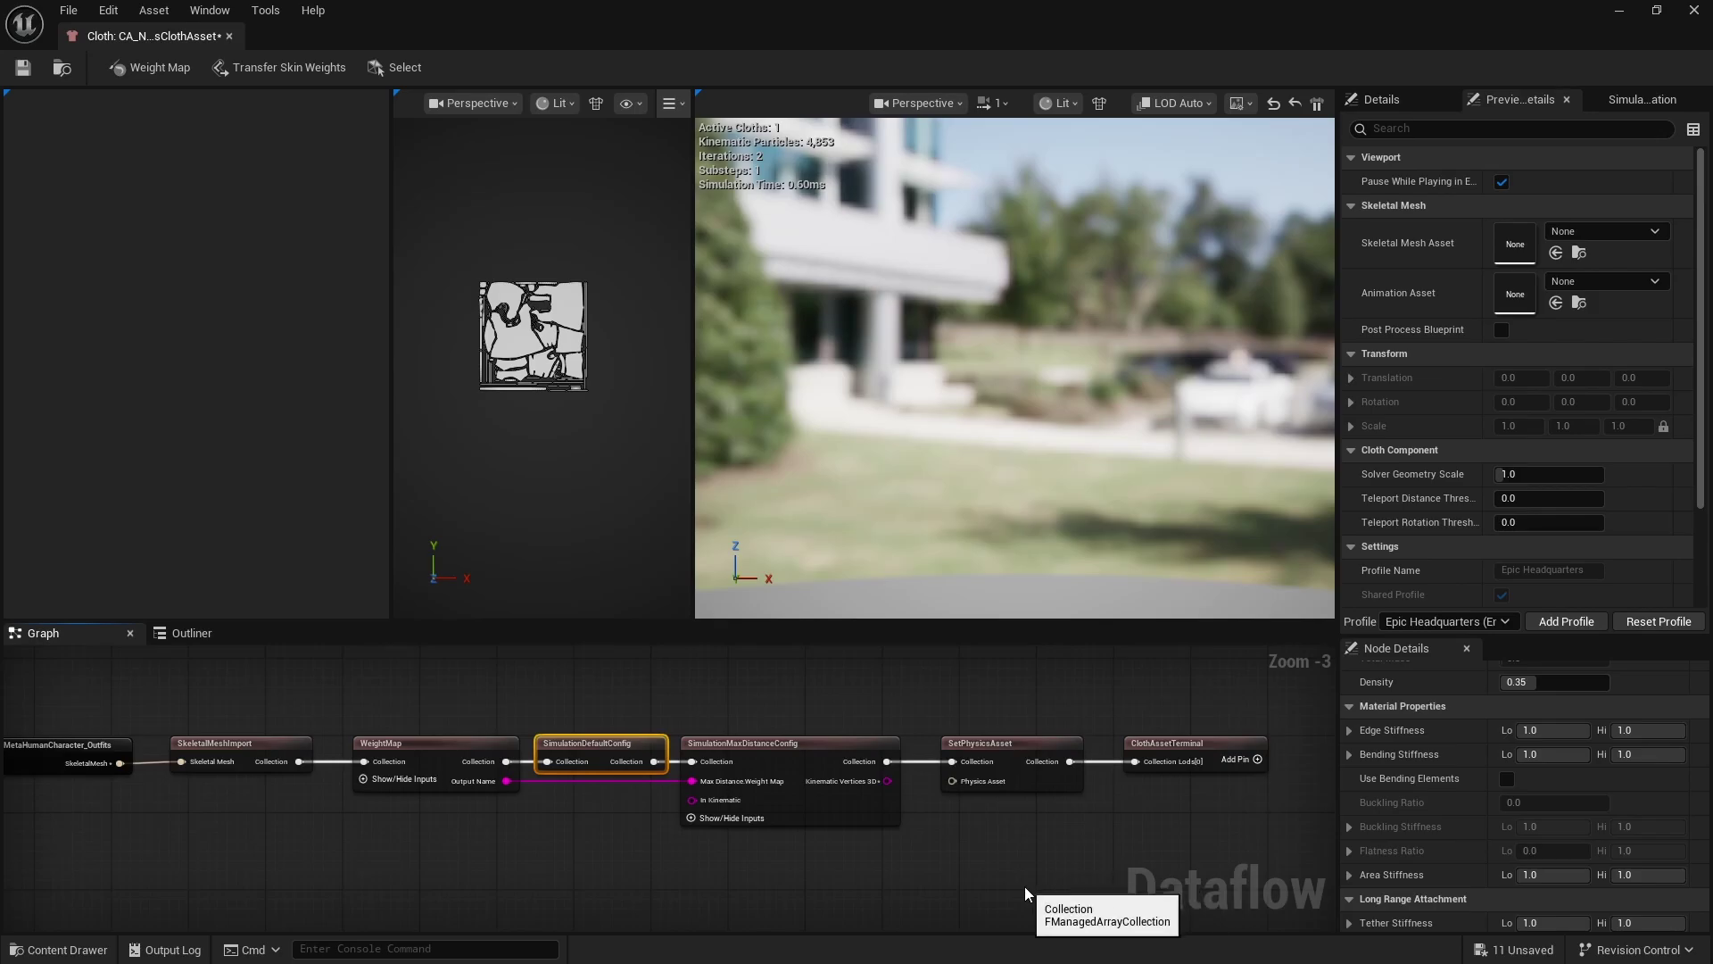
scroll(1567, 783, down, 1)
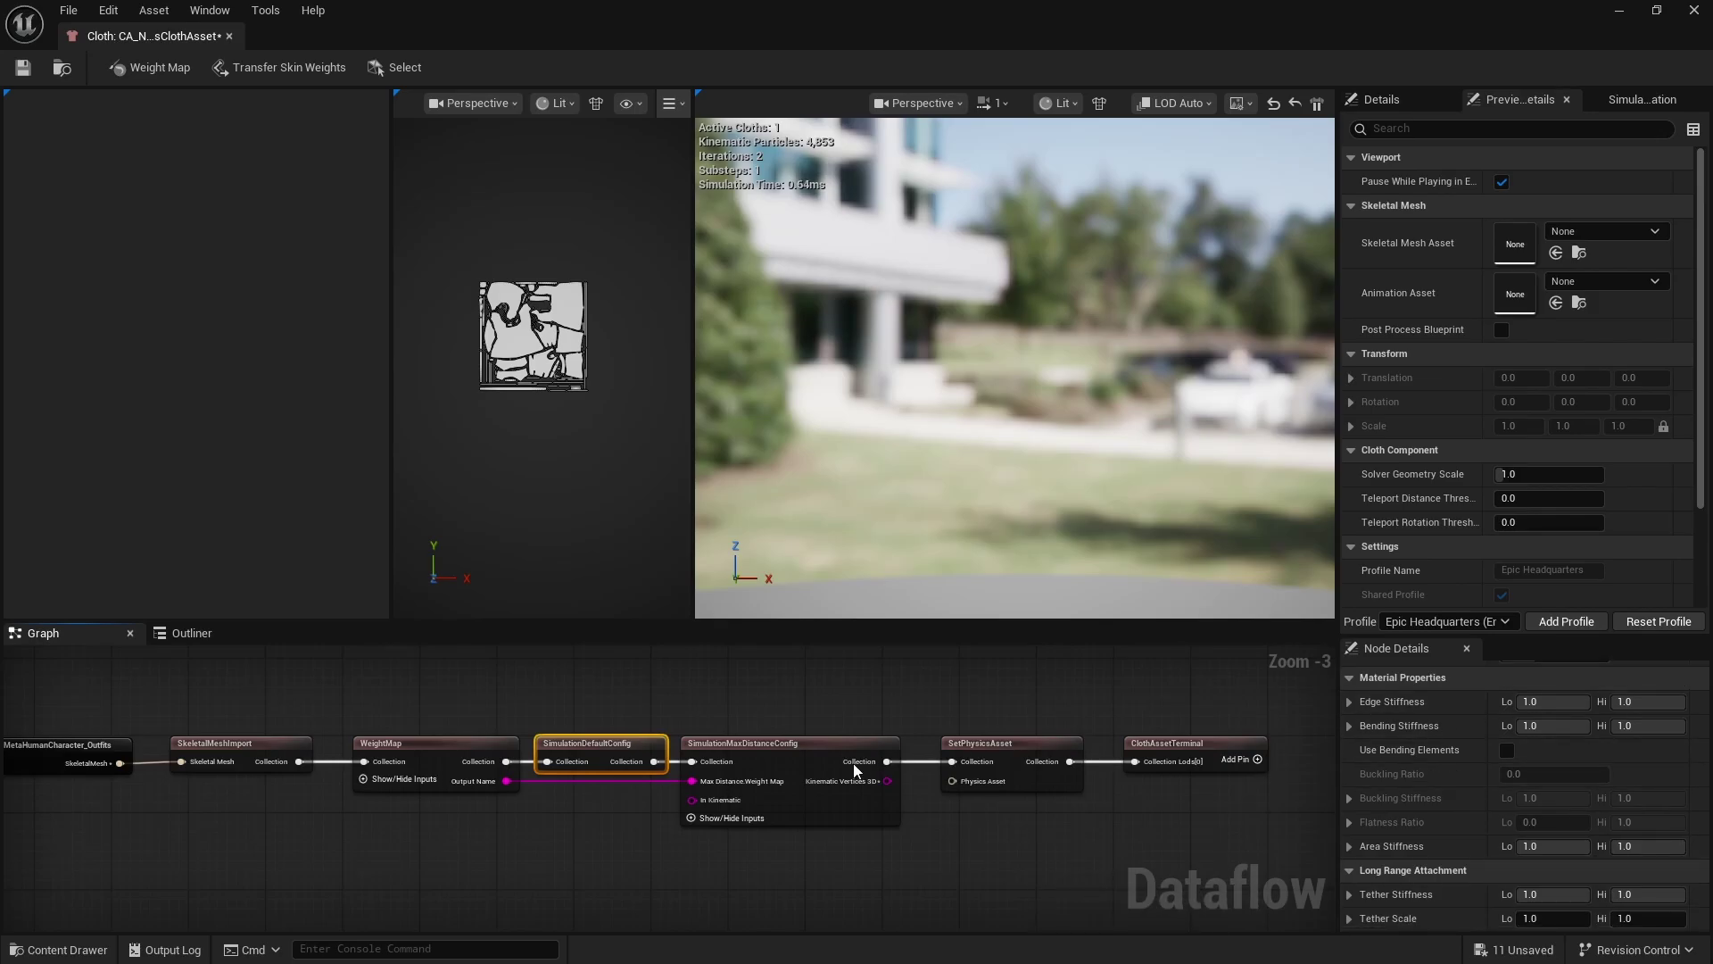
click(796, 753)
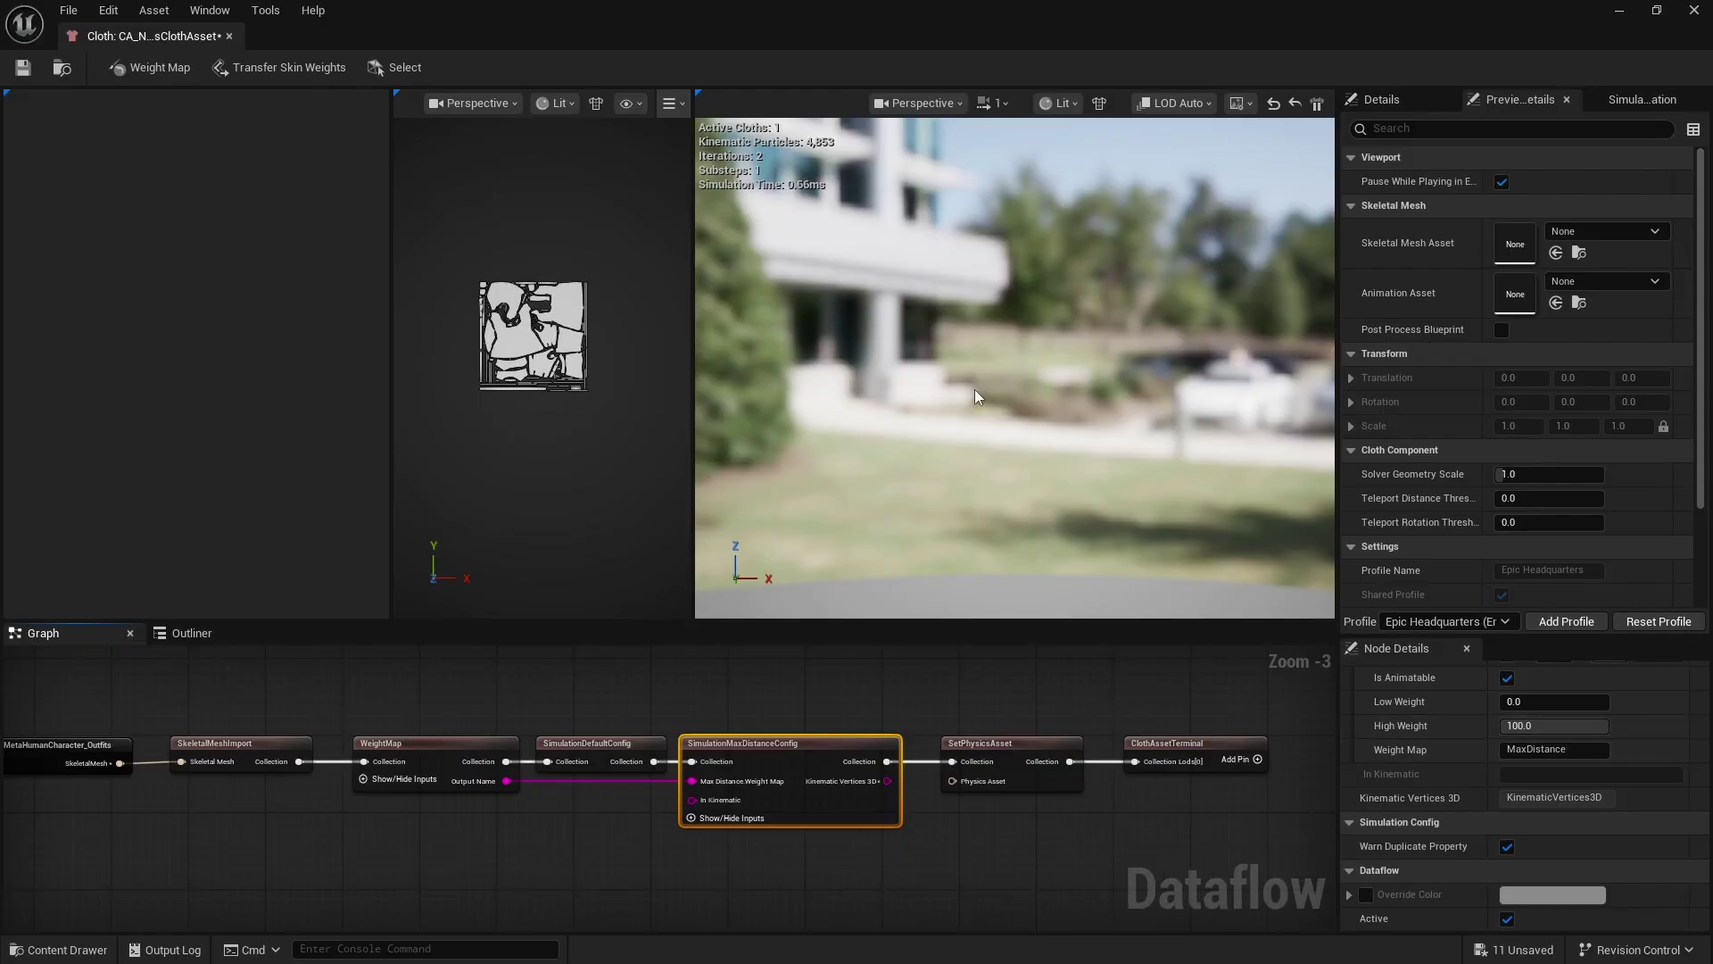
click(999, 745)
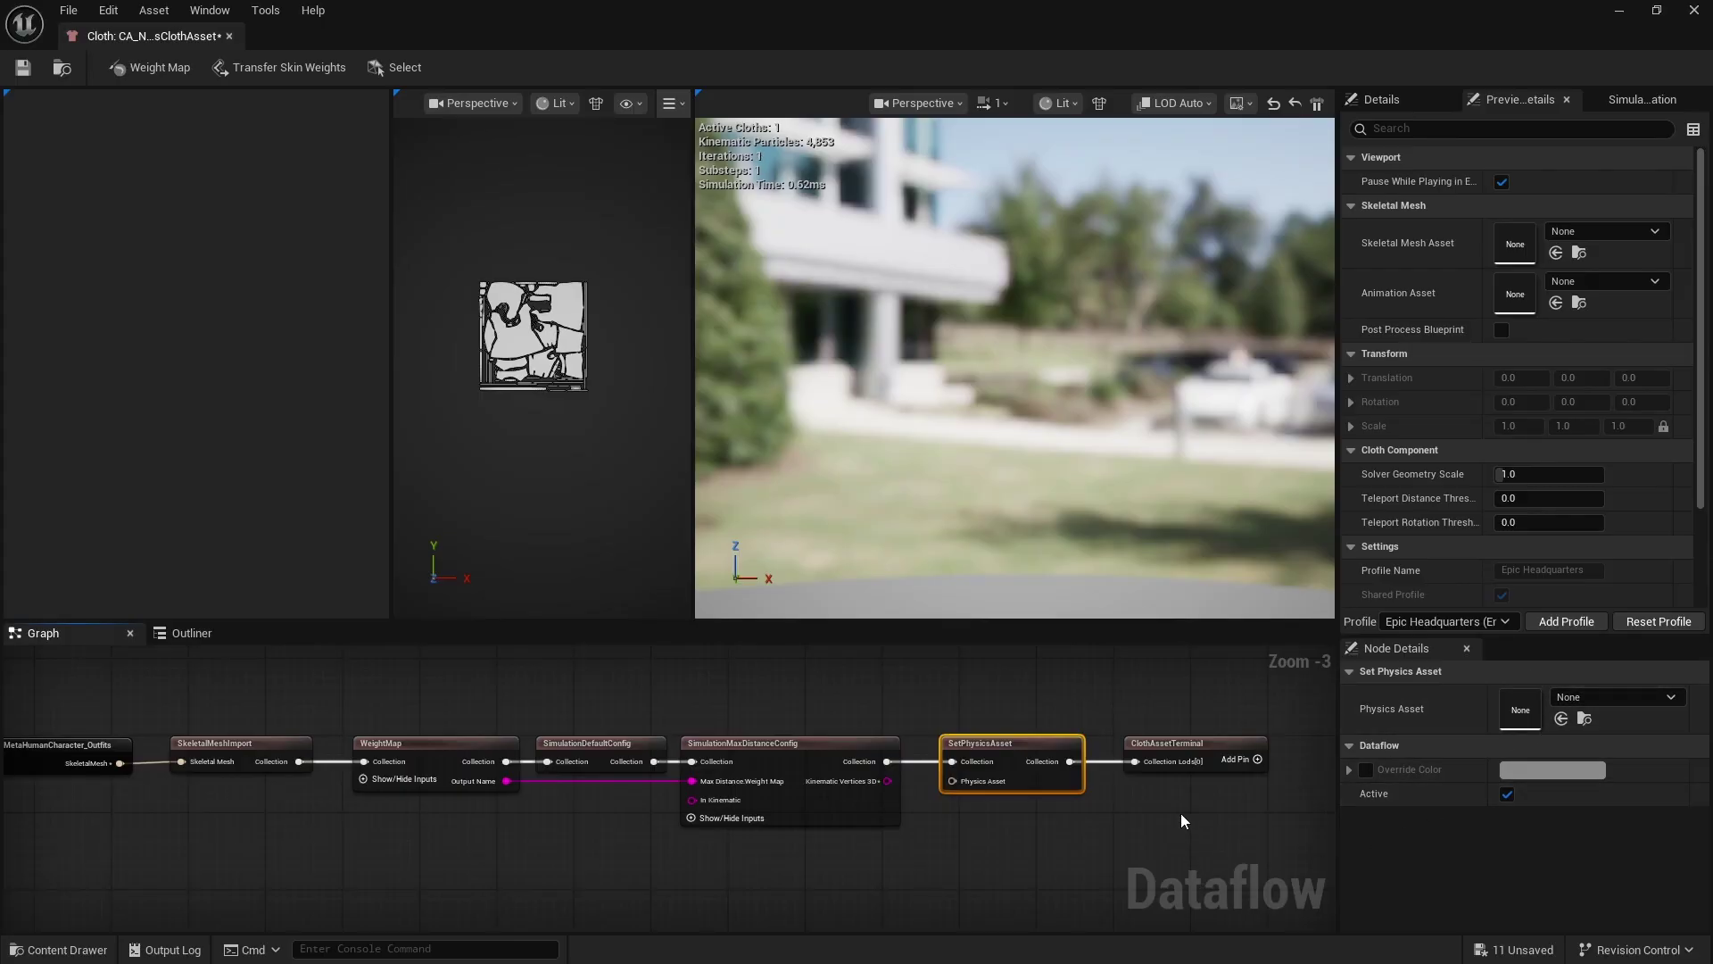
click(1207, 763)
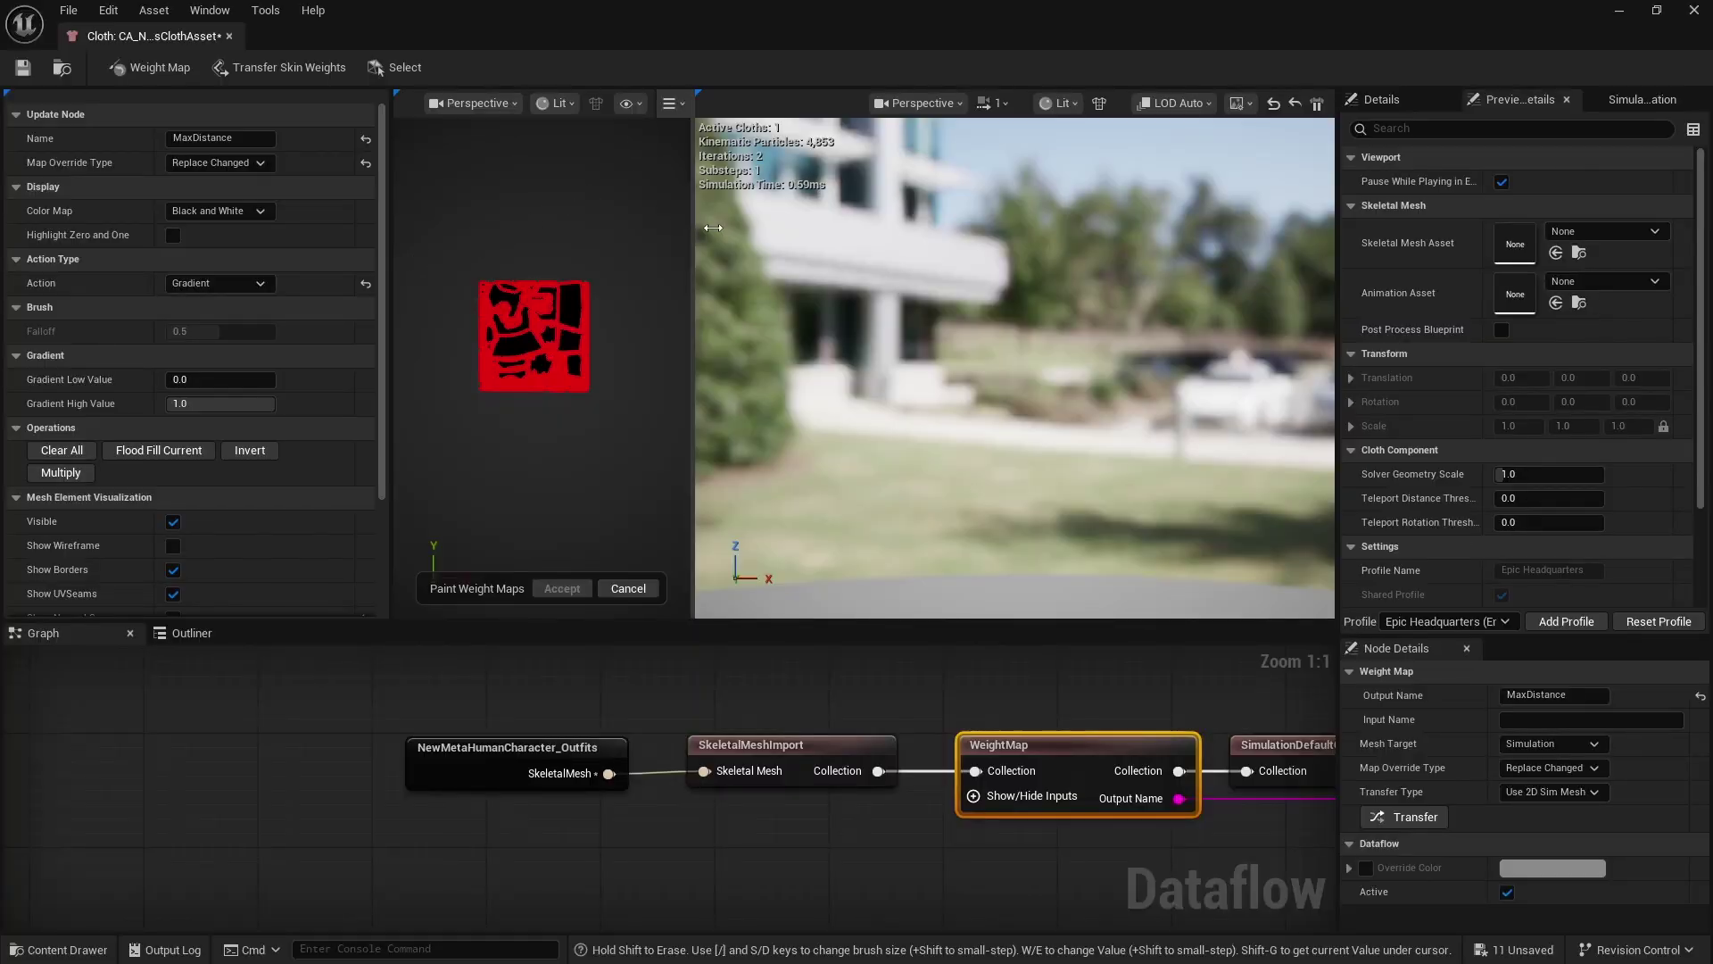
Widen the construction viewport for the WeightMap node and switch its display to the 3D Sim mesh.
drag(713, 228, 969, 231)
scroll(642, 325, up, 5)
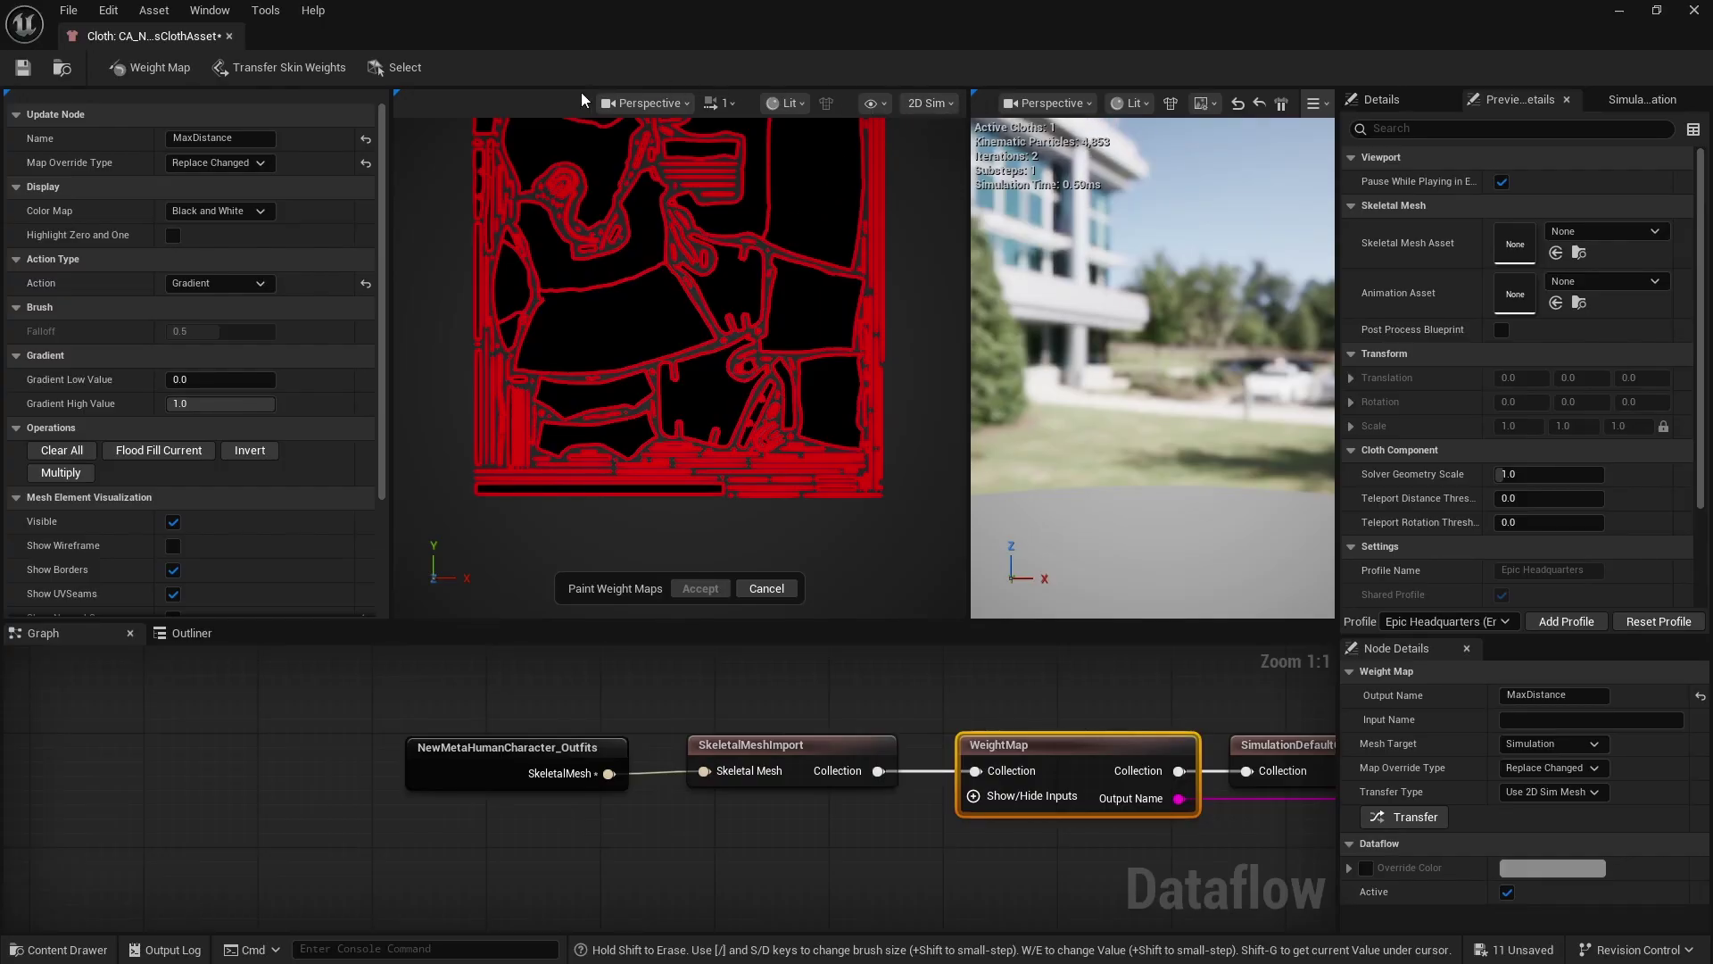
scroll(230, 570, down, 3)
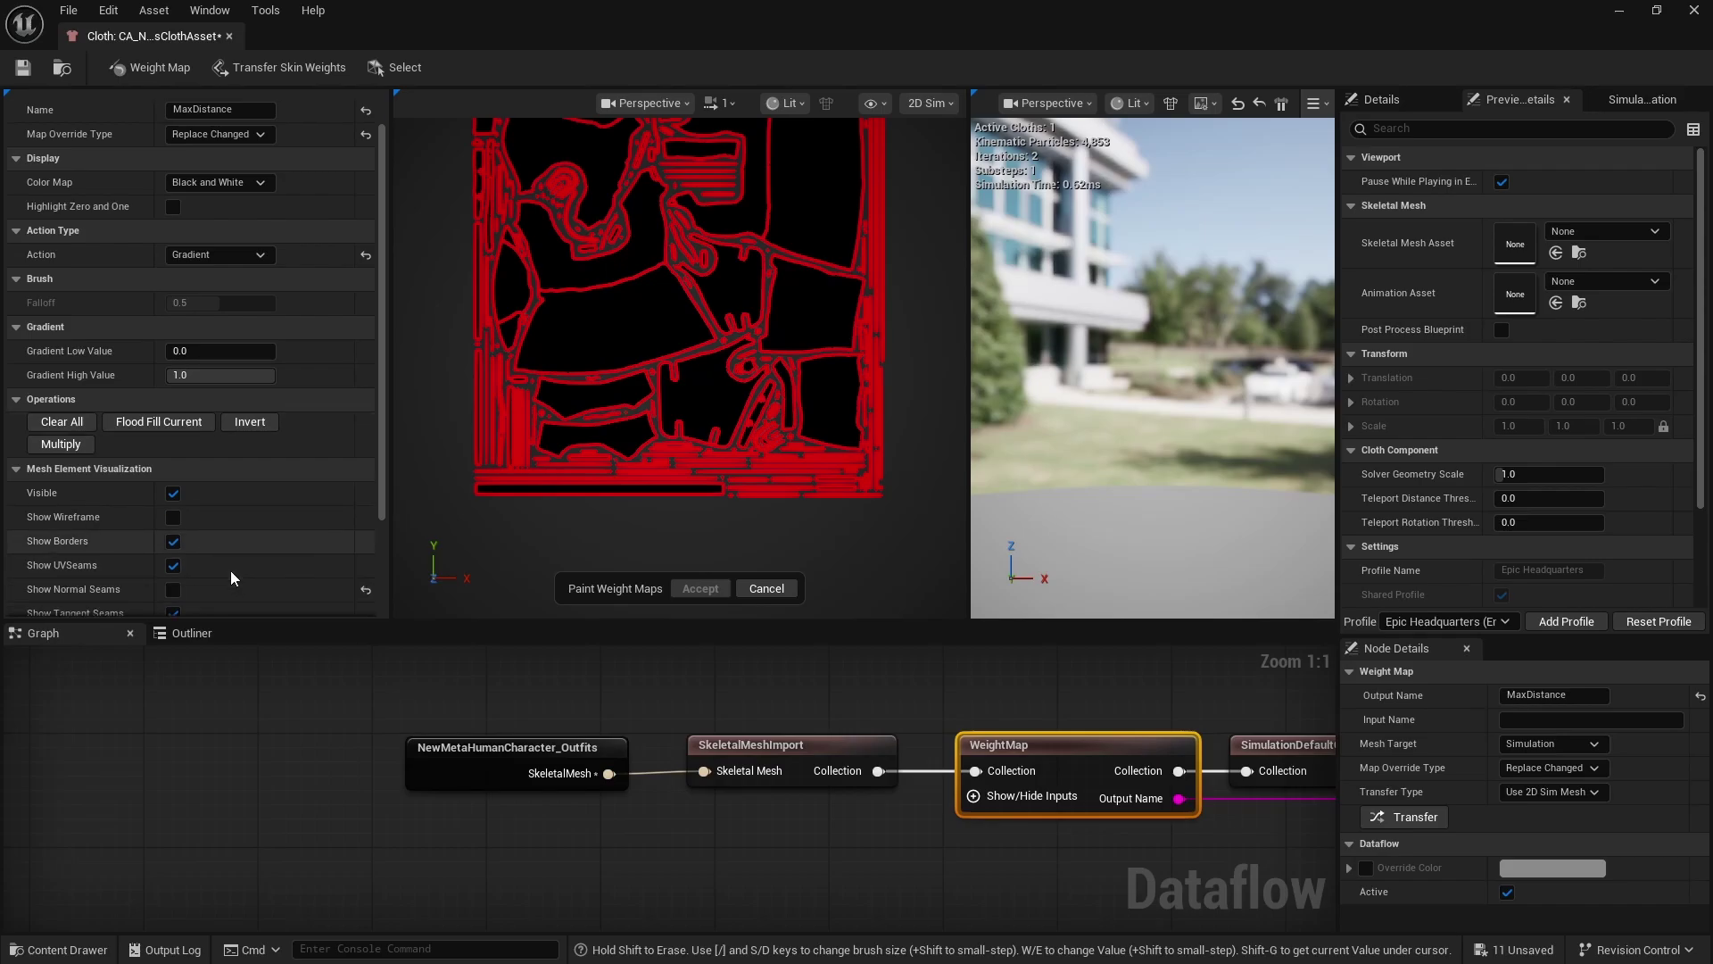
scroll(268, 553, up, 3)
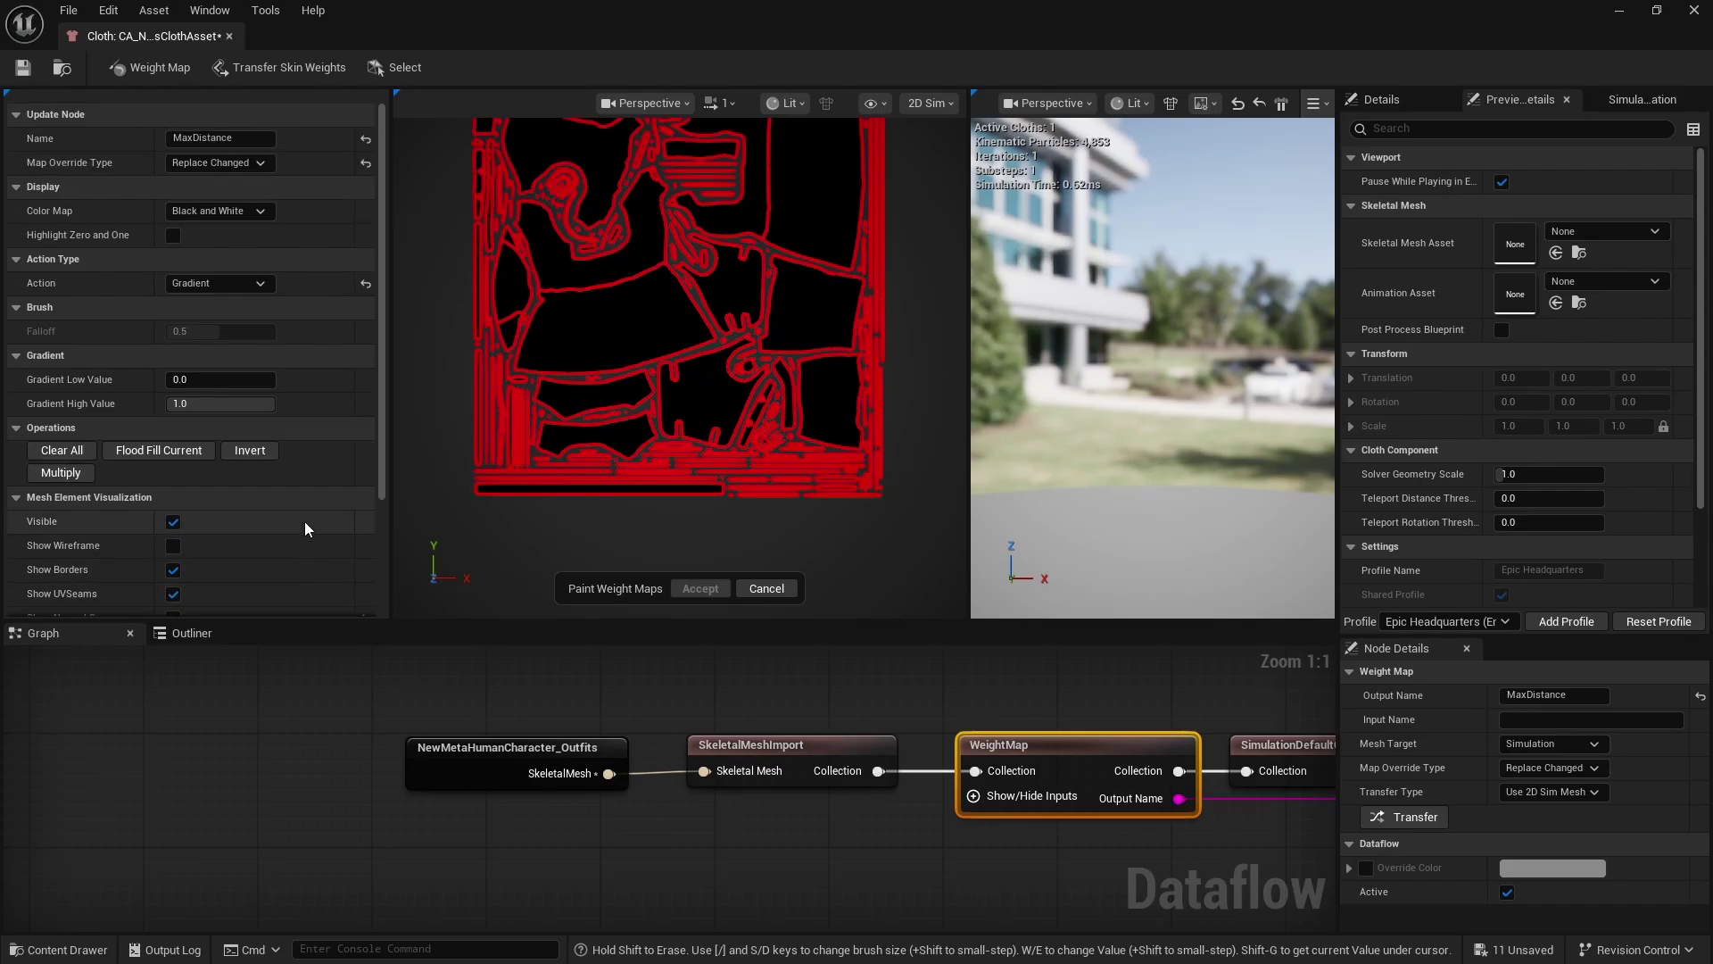
click(935, 103)
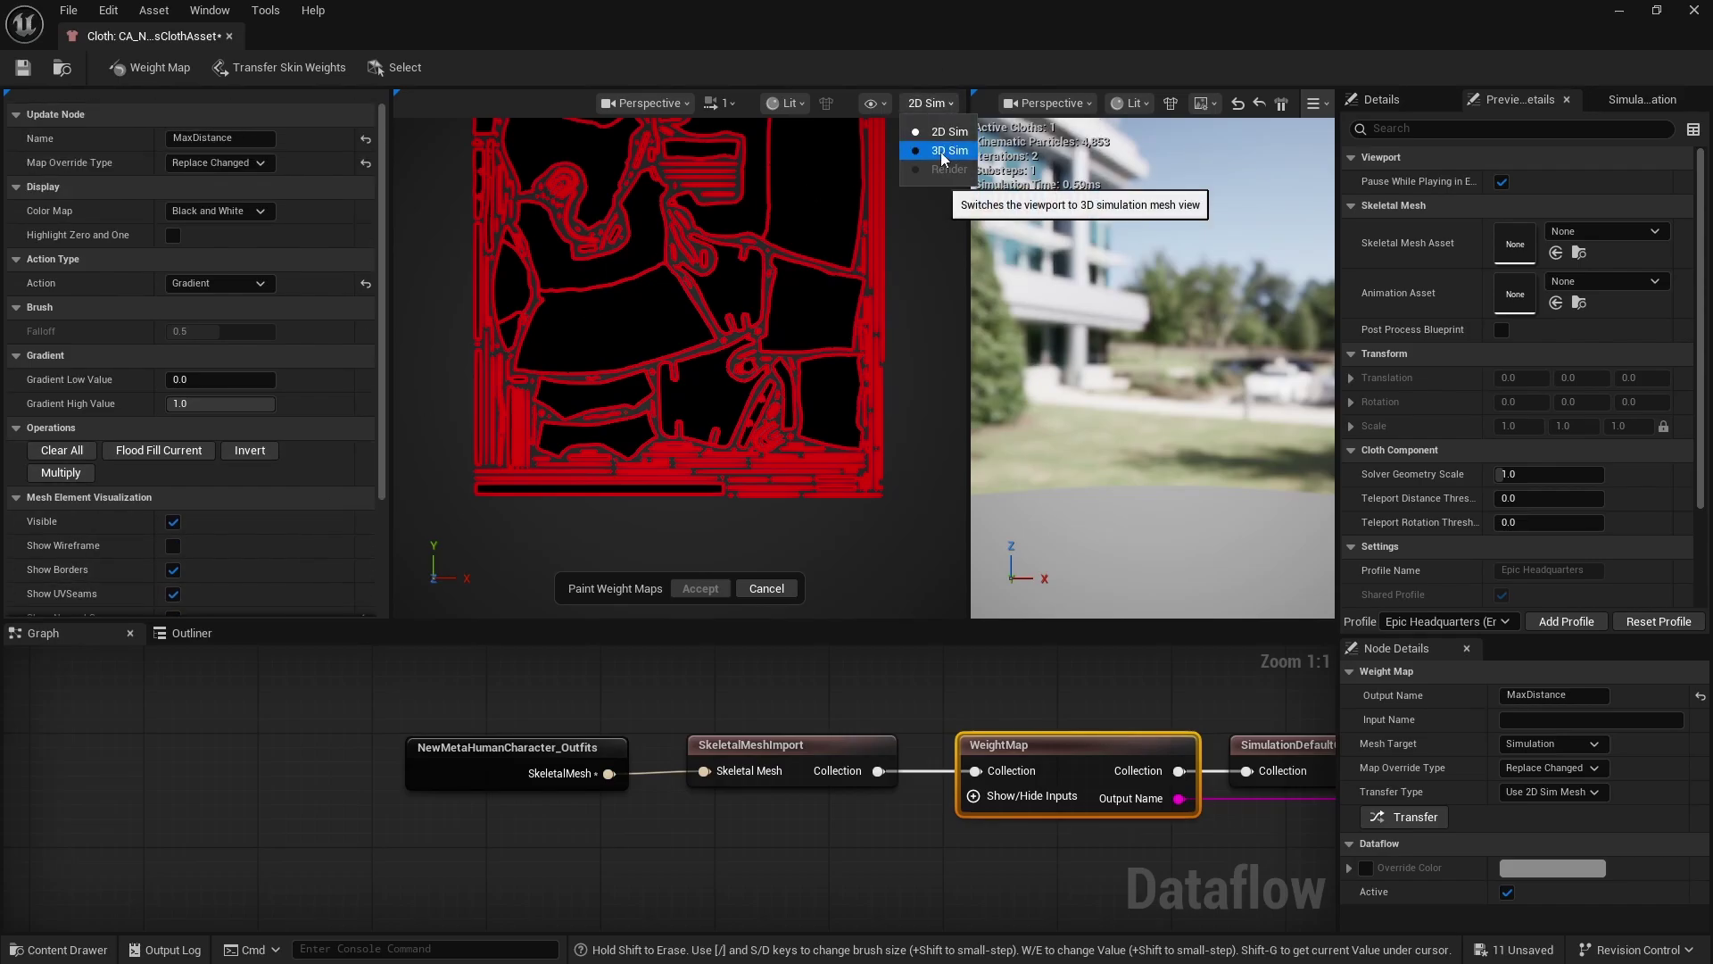
click(942, 151)
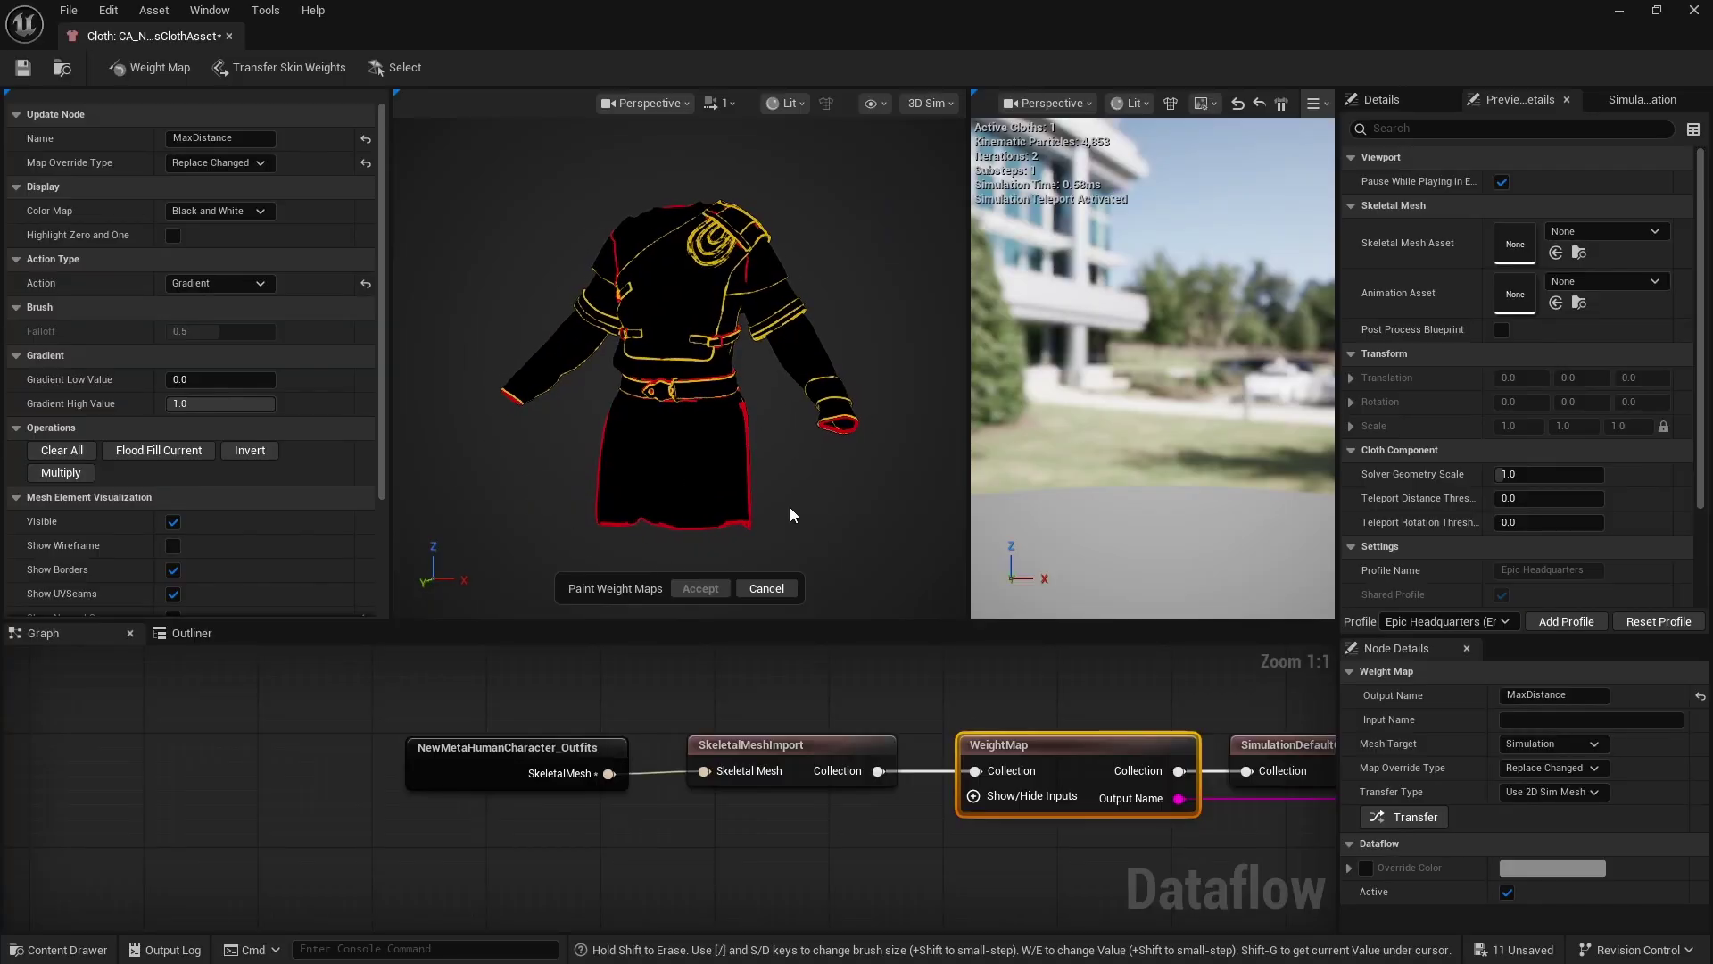
Try painting the skirt's MaxDistance weights with the Brush and Poly Lasso actions, undoing each stroke.
click(198, 291)
click(216, 307)
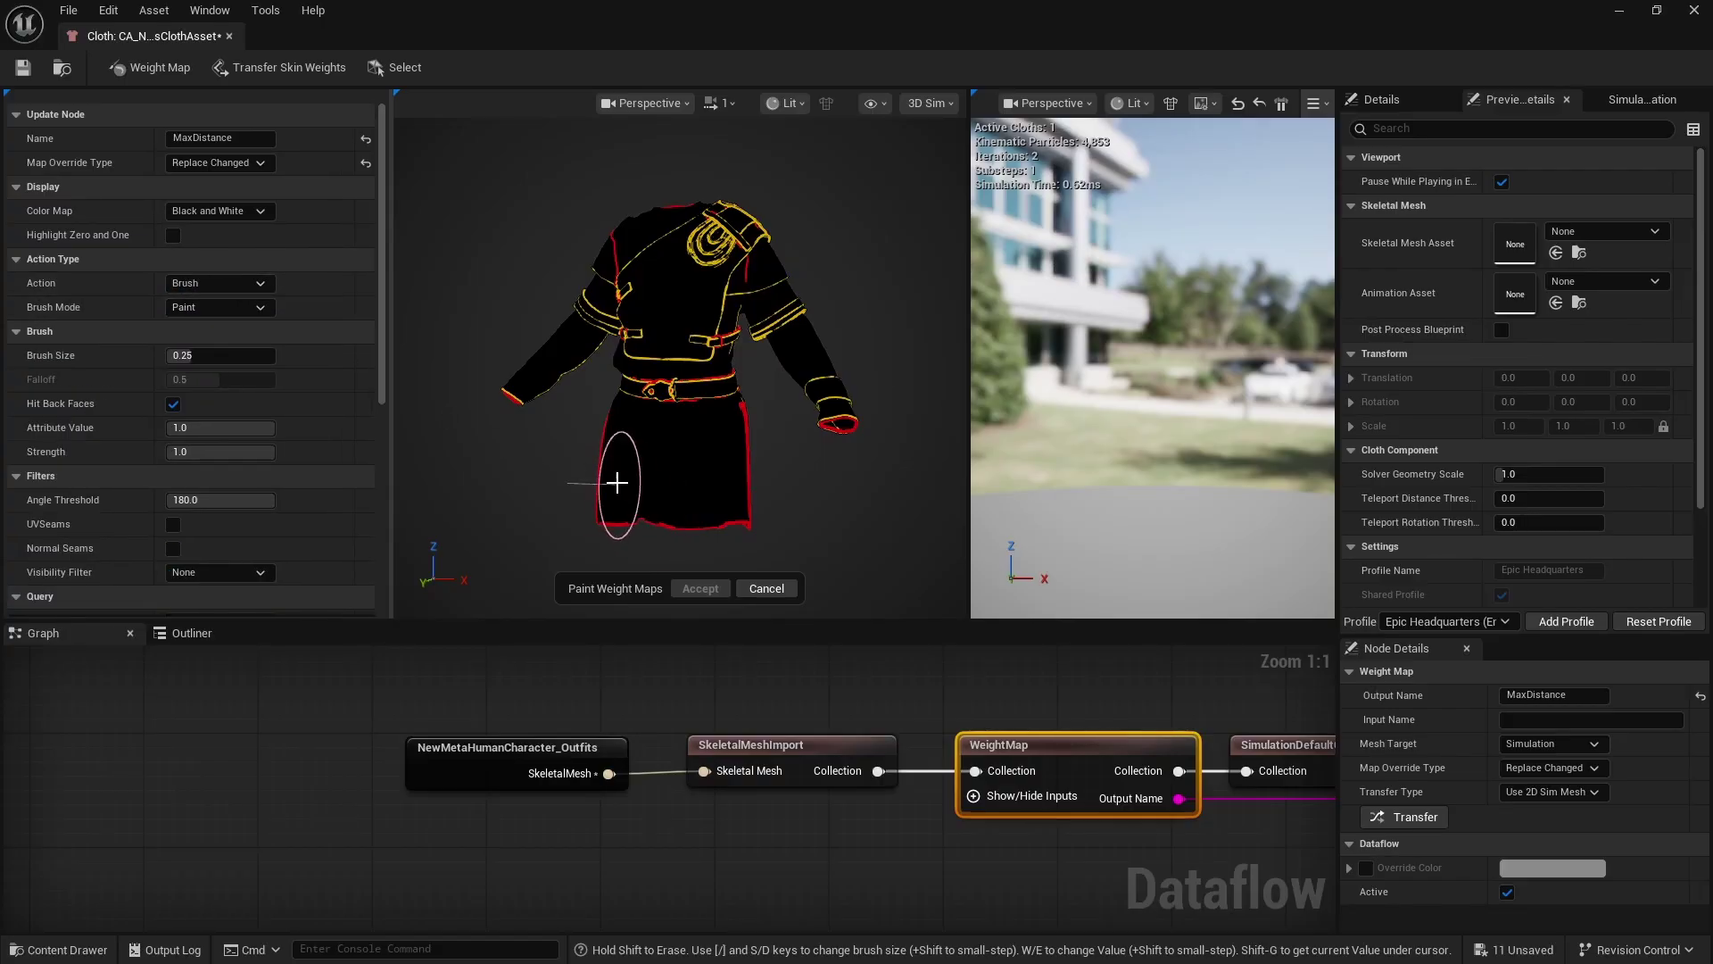
drag(617, 483, 722, 487)
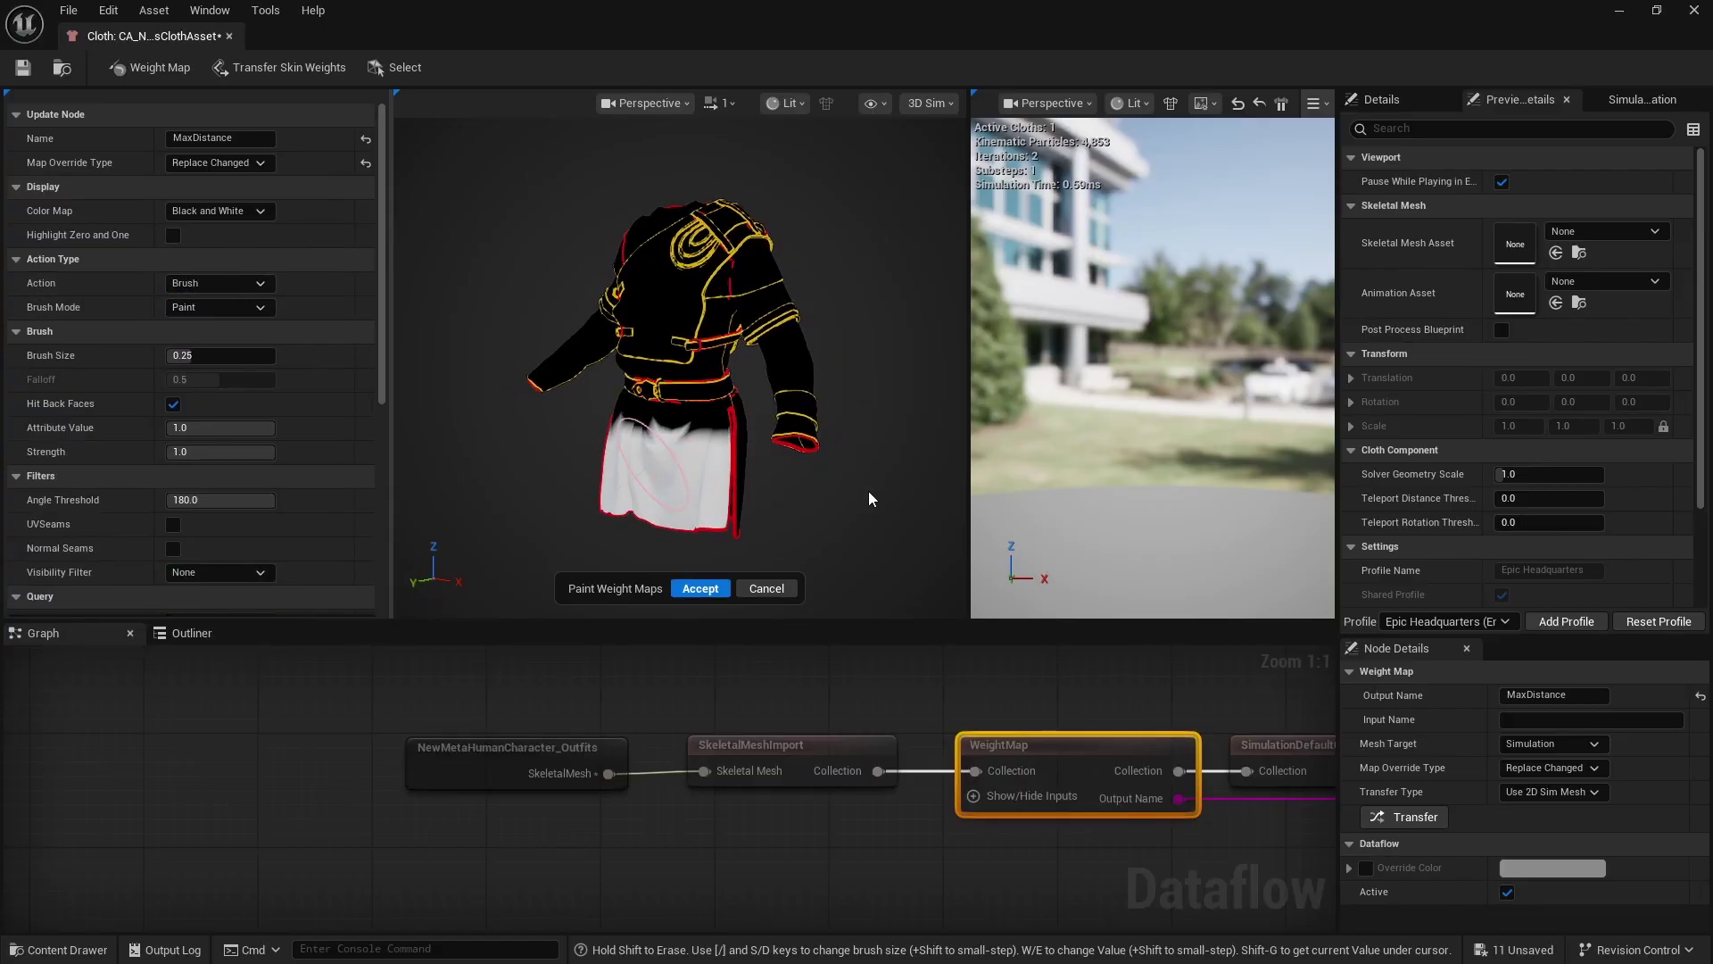
key(ctrl+z)
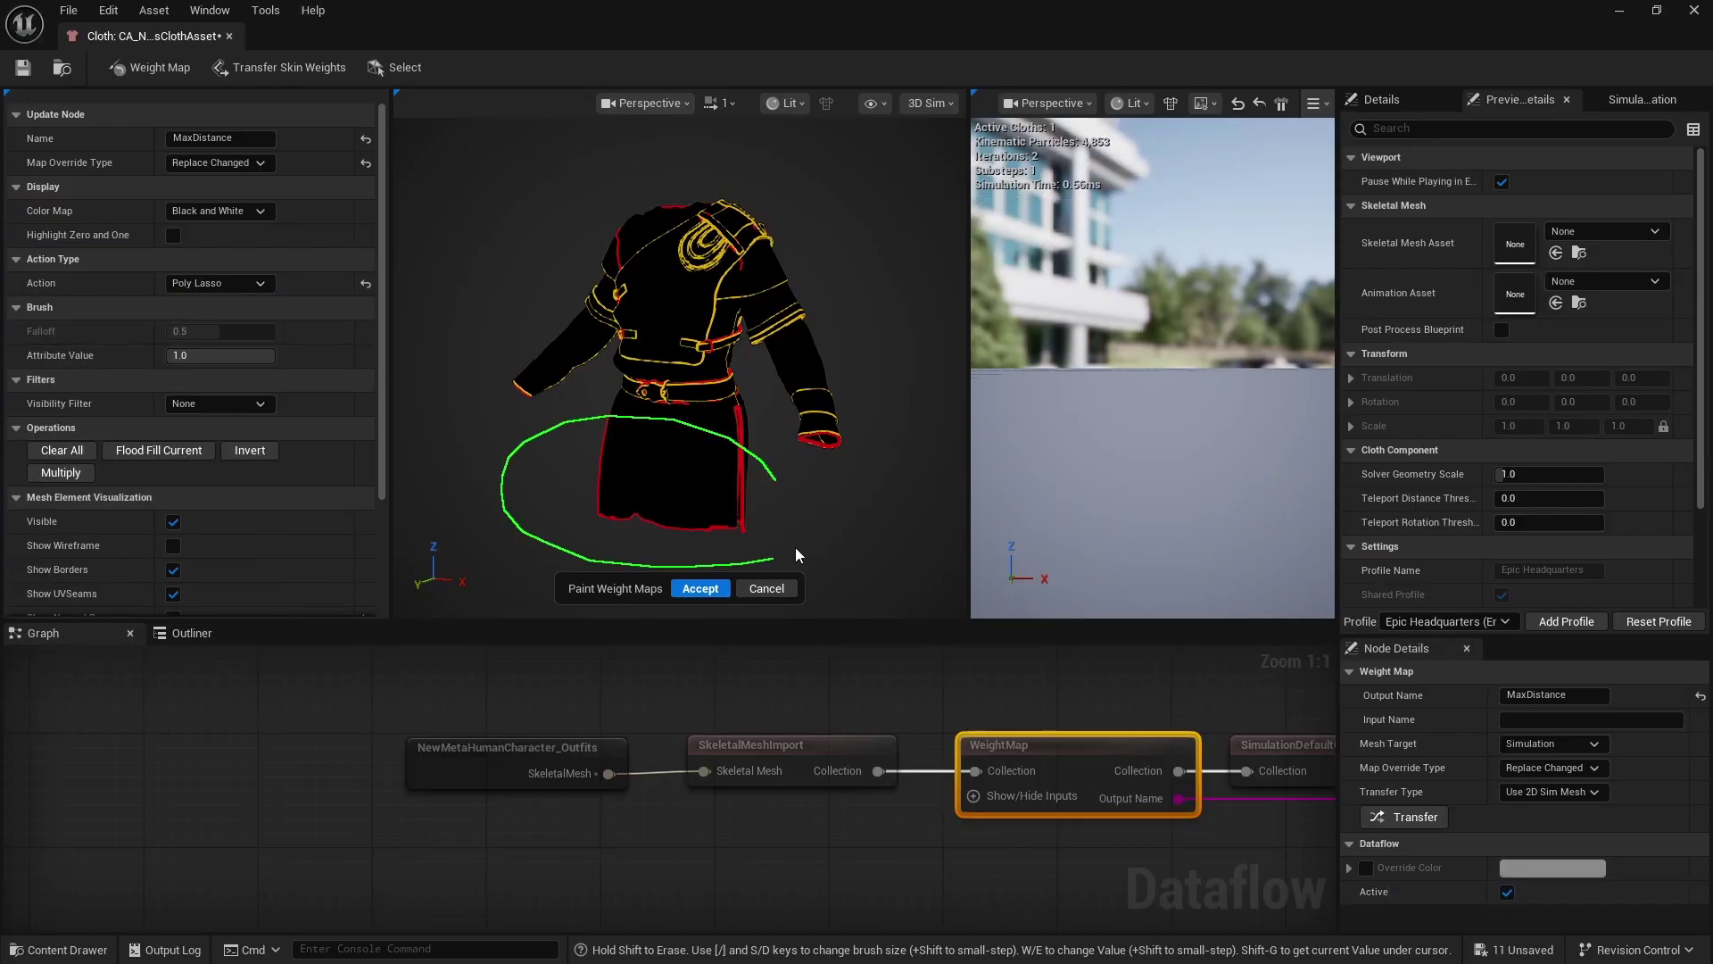
drag(796, 548, 799, 548)
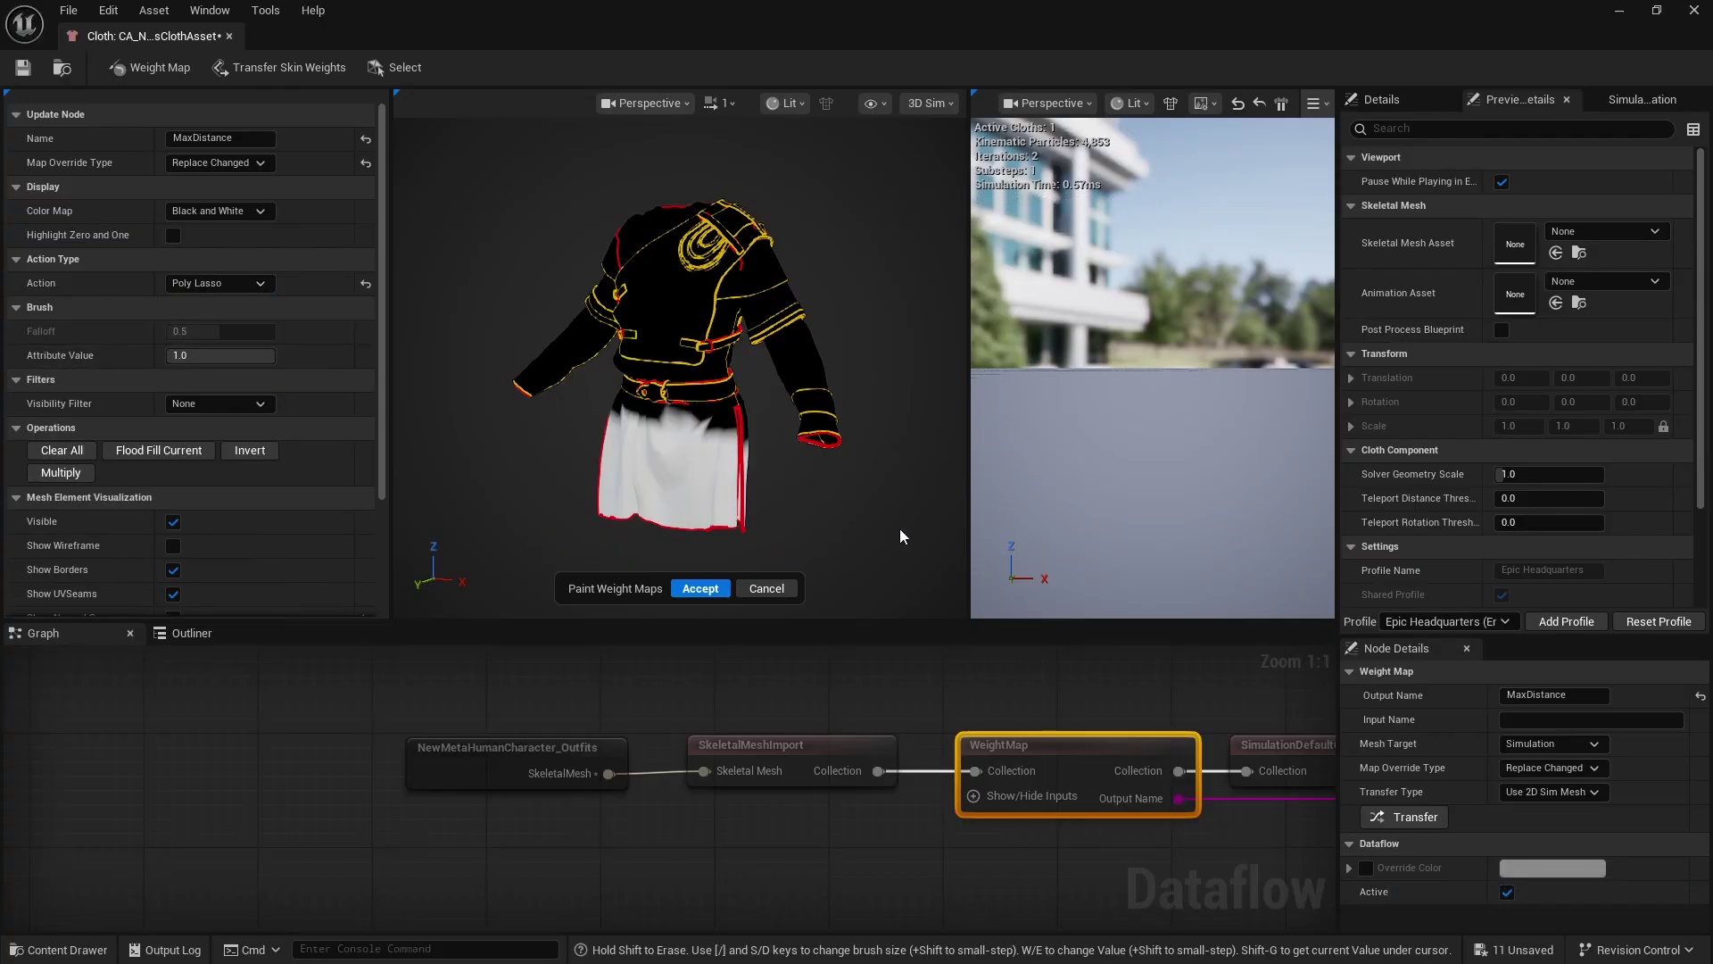
key(ctrl+z)
Apply a Gradient weight from 0.0 on the upper garment to 1.0 at the skirt's hem and accept the weight map.
click(219, 283)
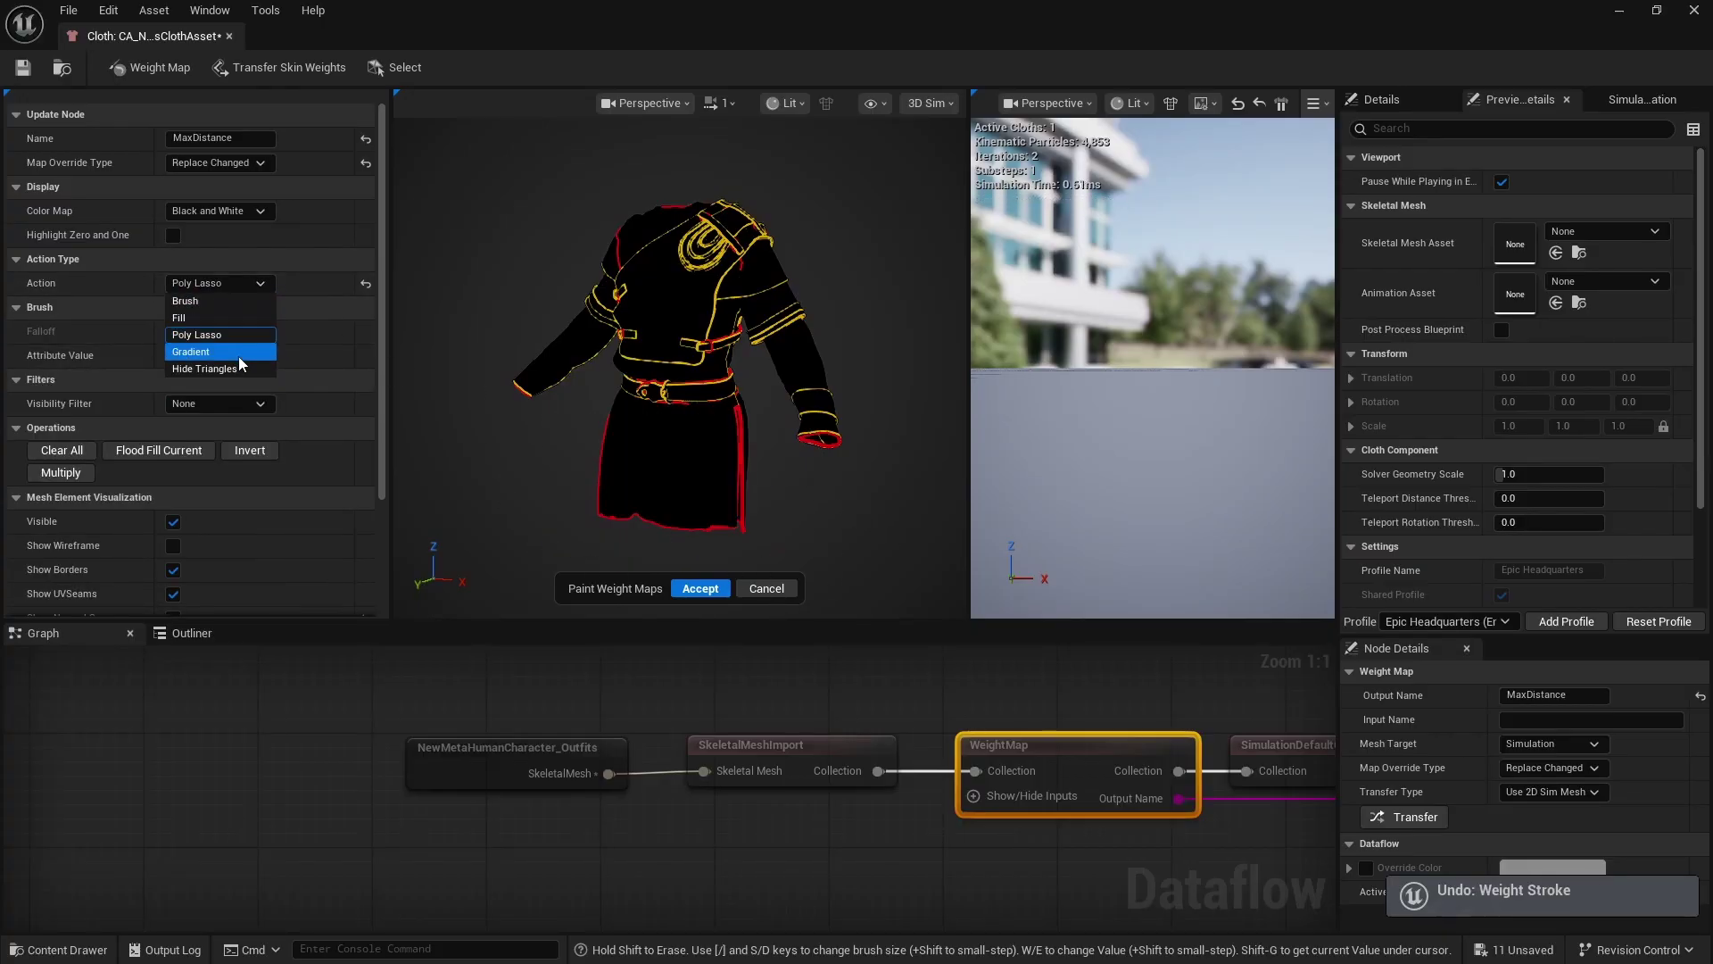
click(238, 356)
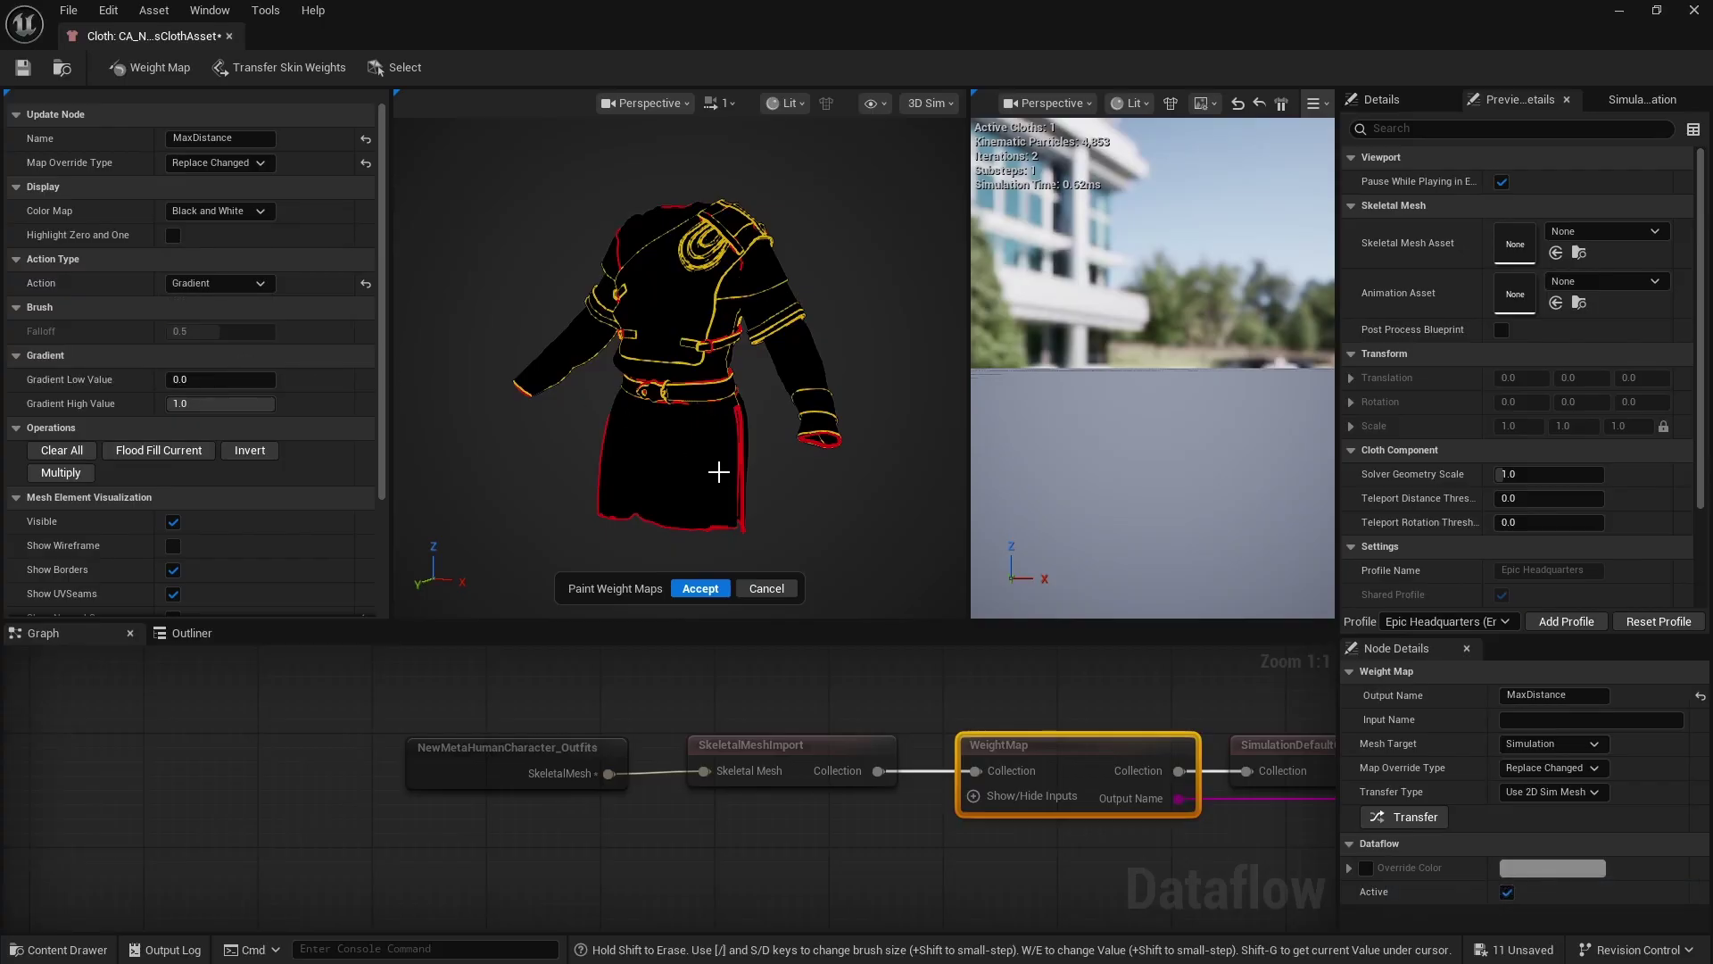
mouse_move(718, 470)
alt+mouse_down()
mouse_move(786, 462)
mouse_move(755, 433)
alt+mouse_up()
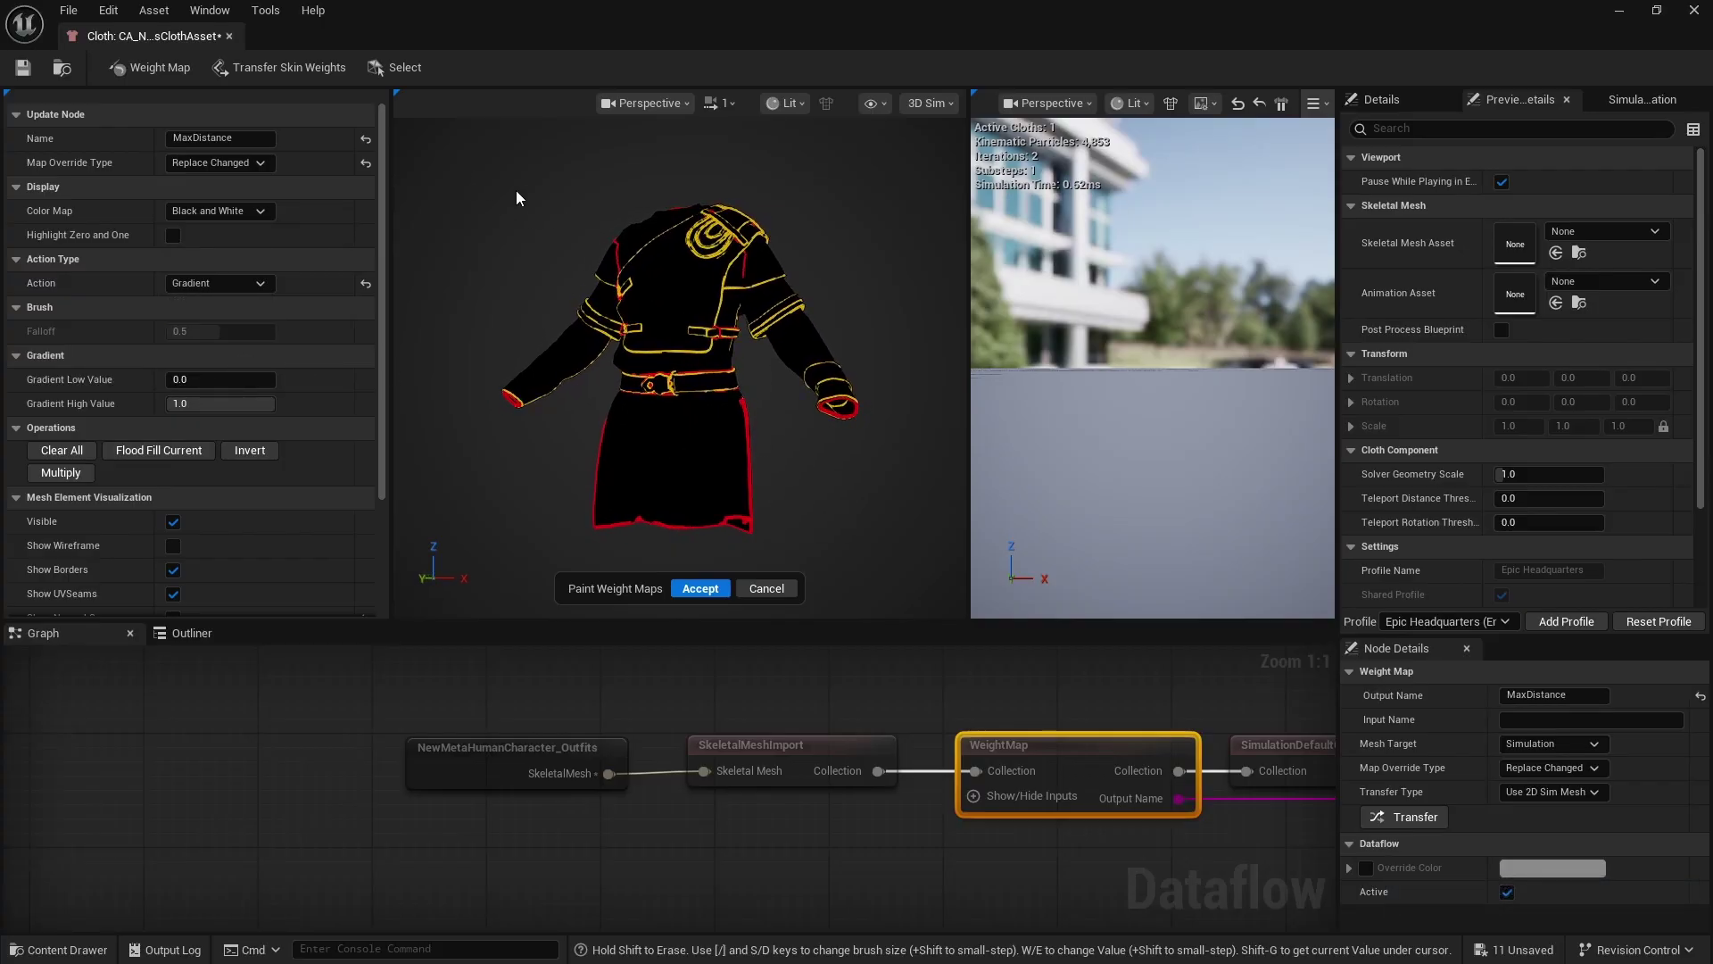
drag(469, 164, 880, 425)
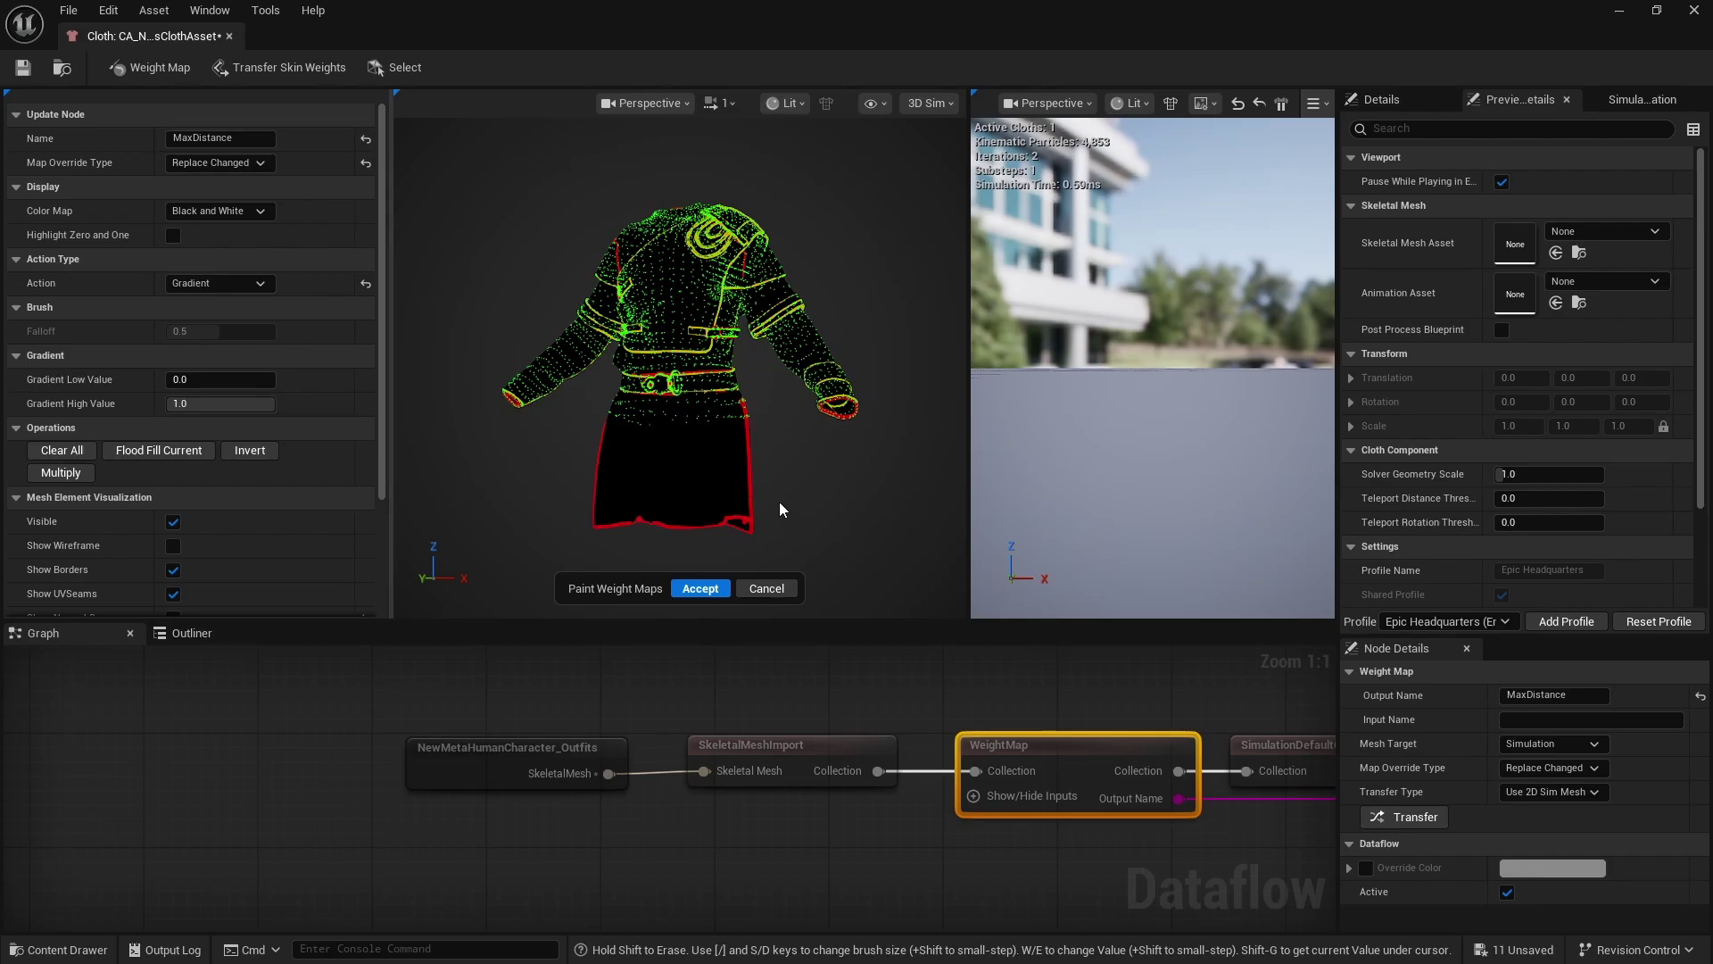
drag(781, 499, 509, 536)
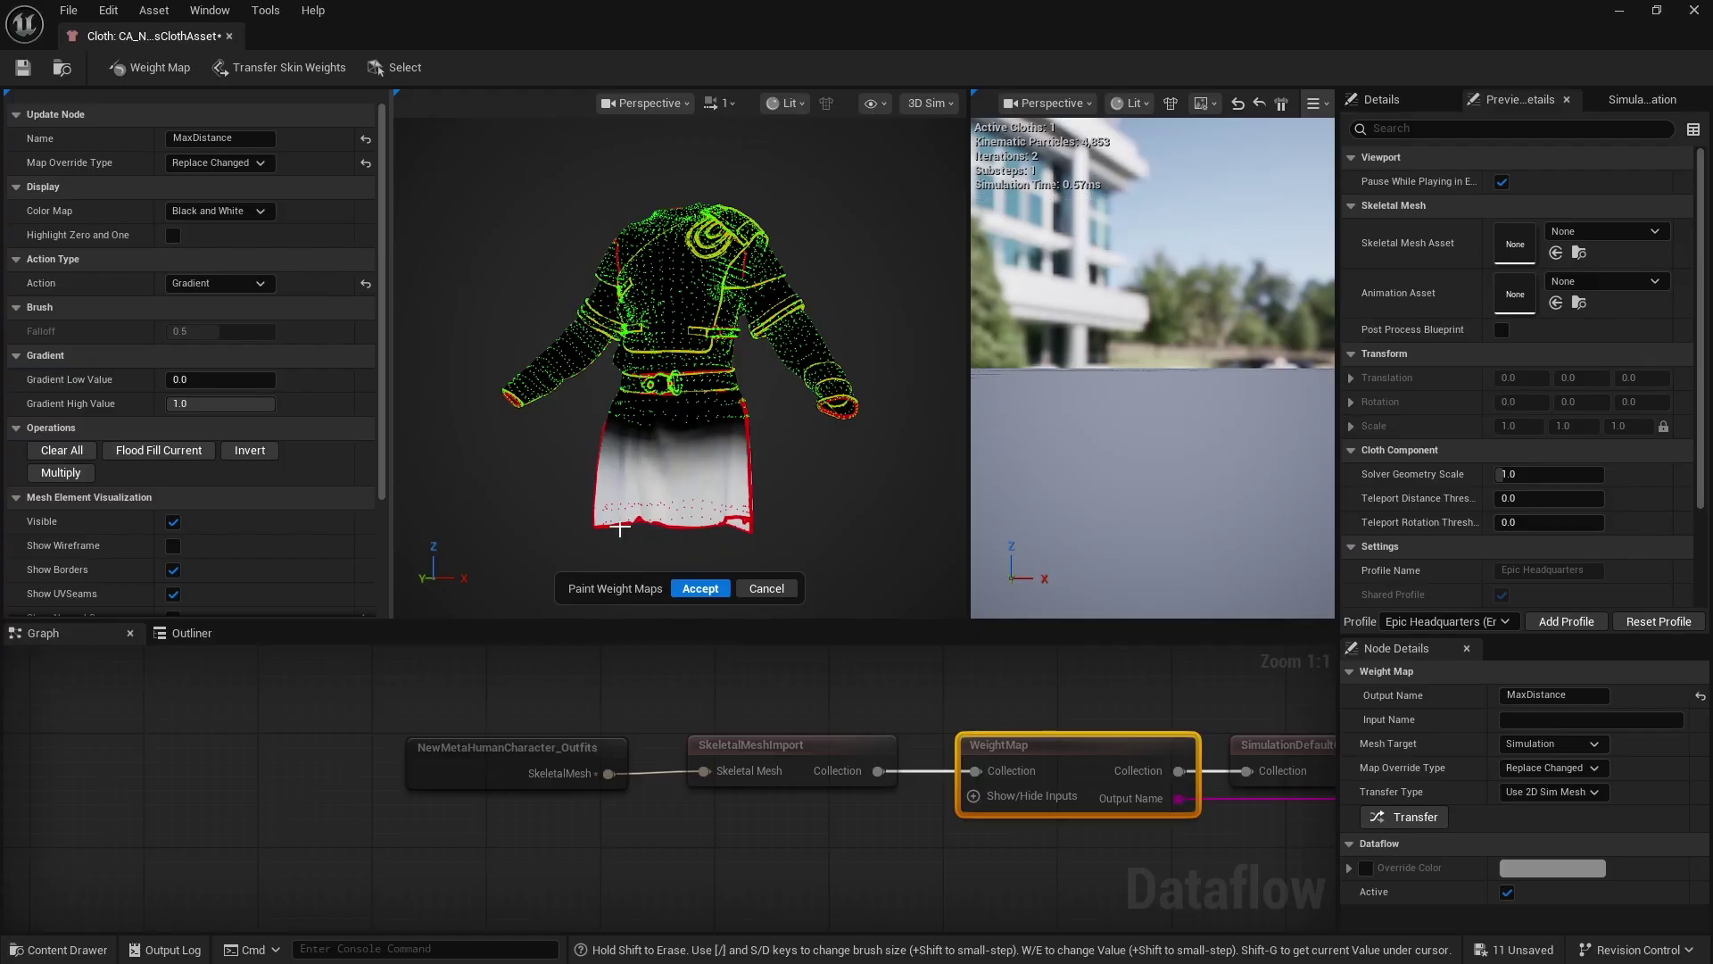
mouse_move(832, 543)
alt+mouse_down()
mouse_move(430, 543)
mouse_move(870, 546)
alt+mouse_up()
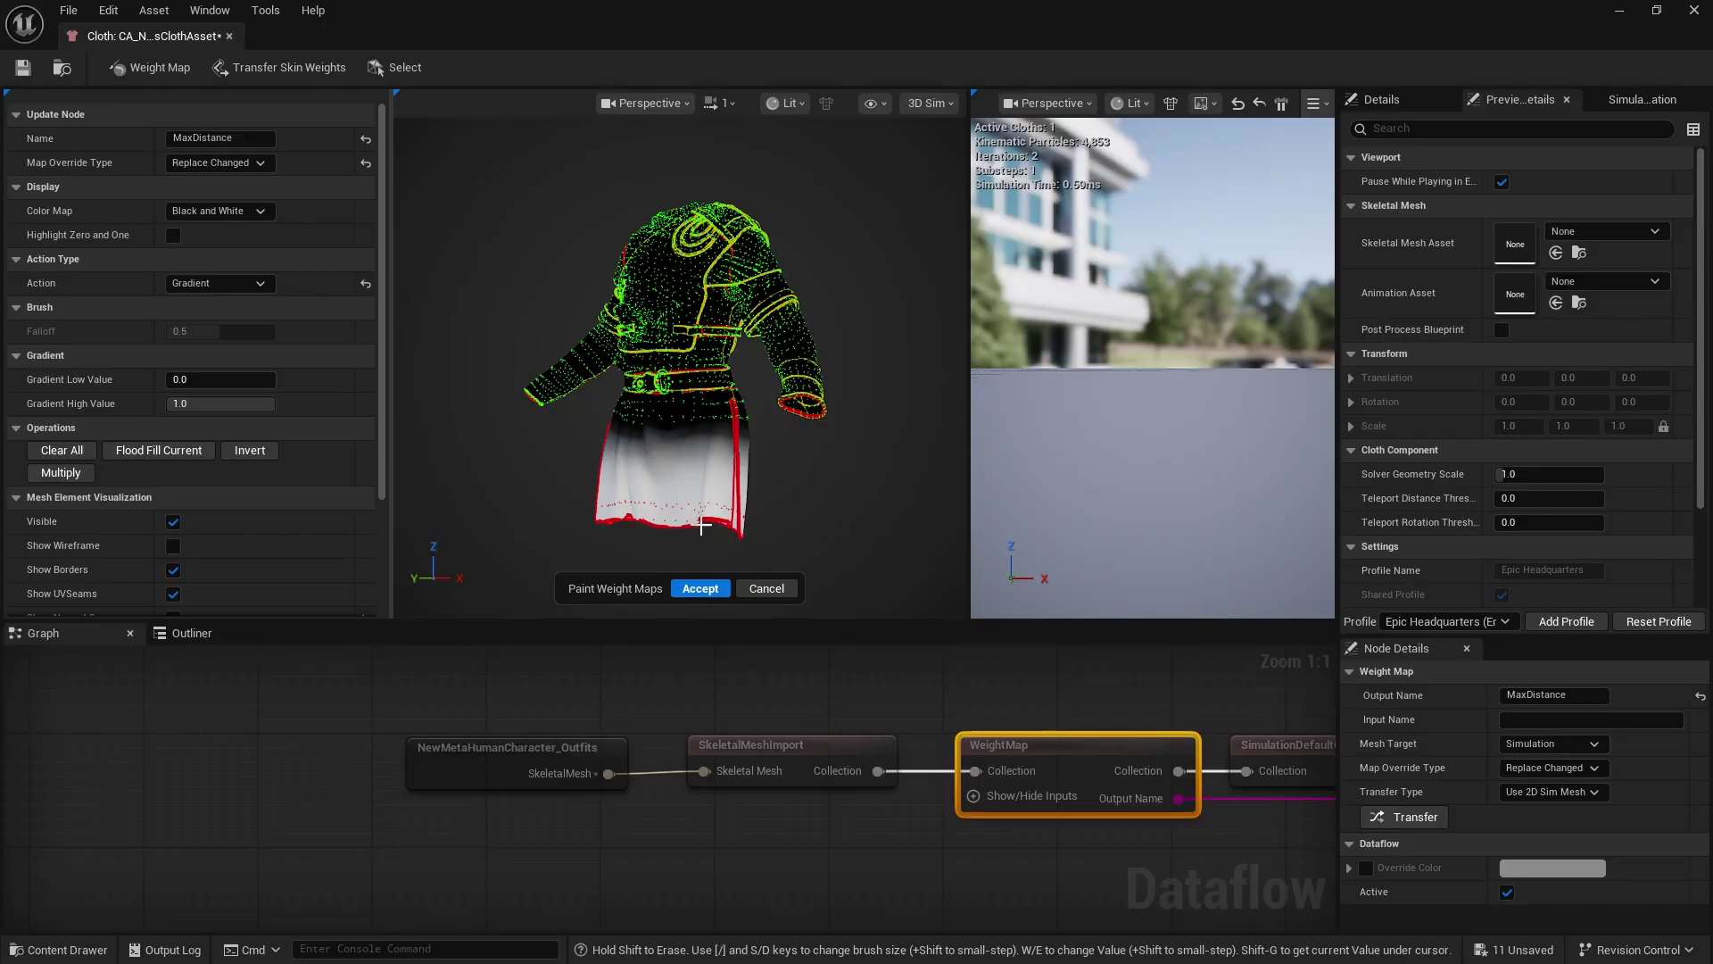
click(719, 592)
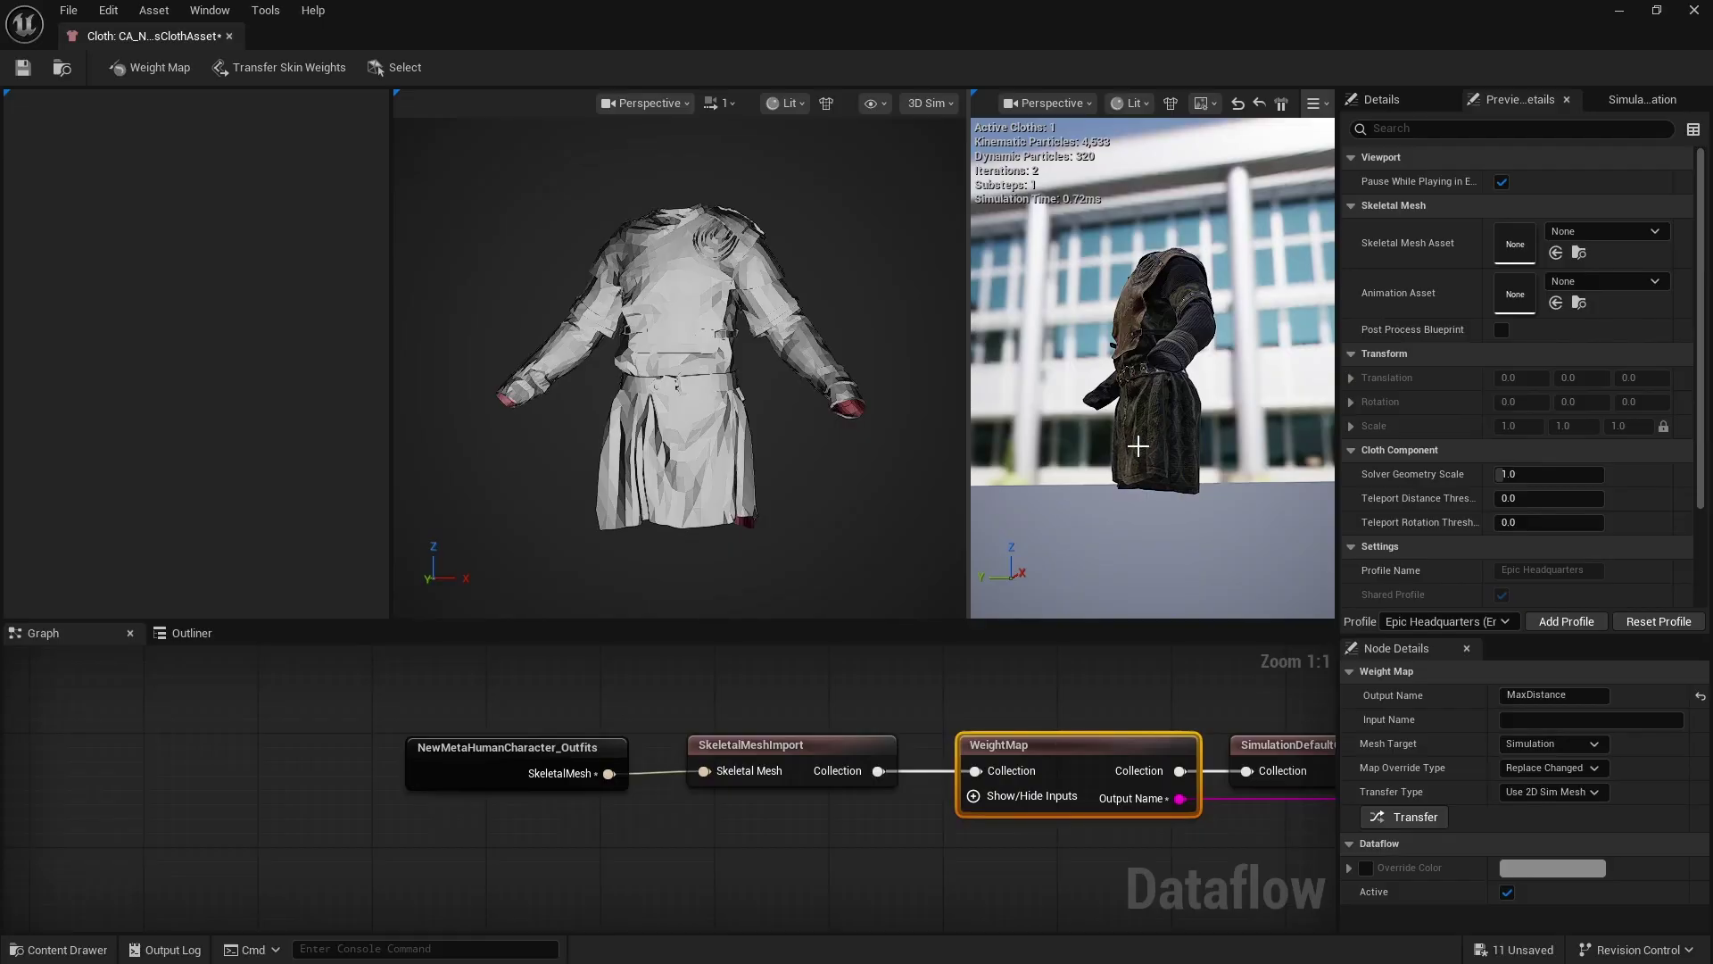
Reopen the WeightMap node for painting and inspect the skirt's gradient on the 3D mesh and in the 2D Sim view.
double_click(1072, 751)
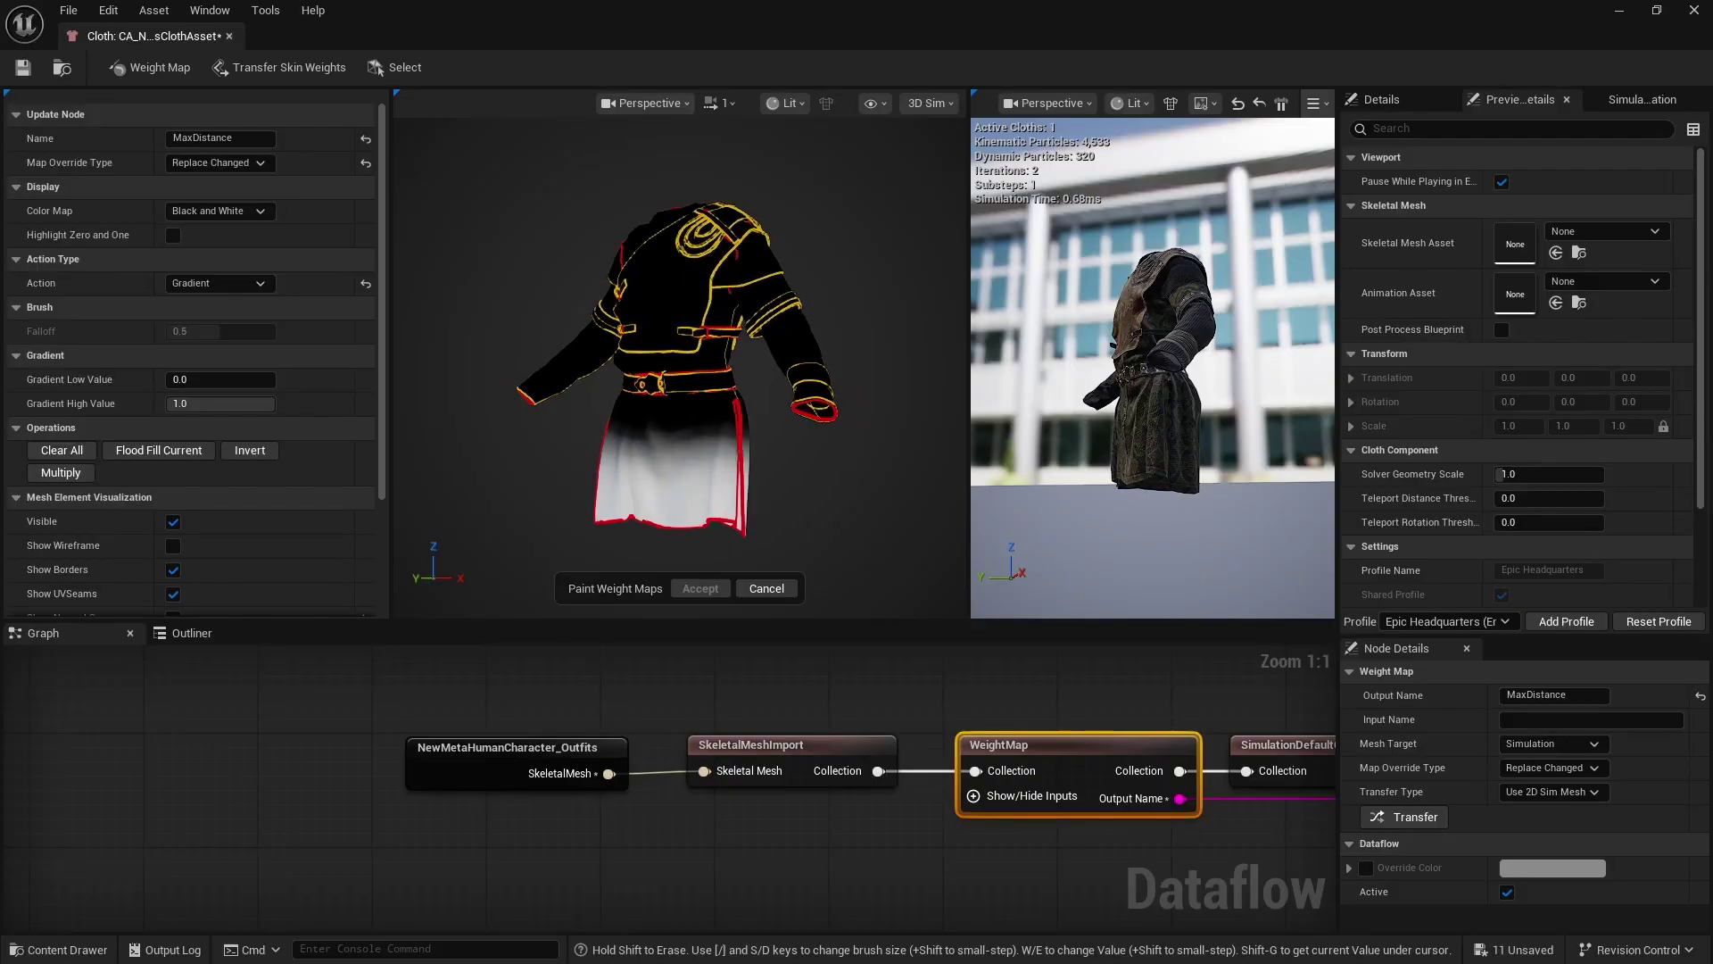
mouse_move(679, 357)
alt+mouse_down()
mouse_move(758, 357)
mouse_move(616, 357)
mouse_move(732, 357)
alt+mouse_up()
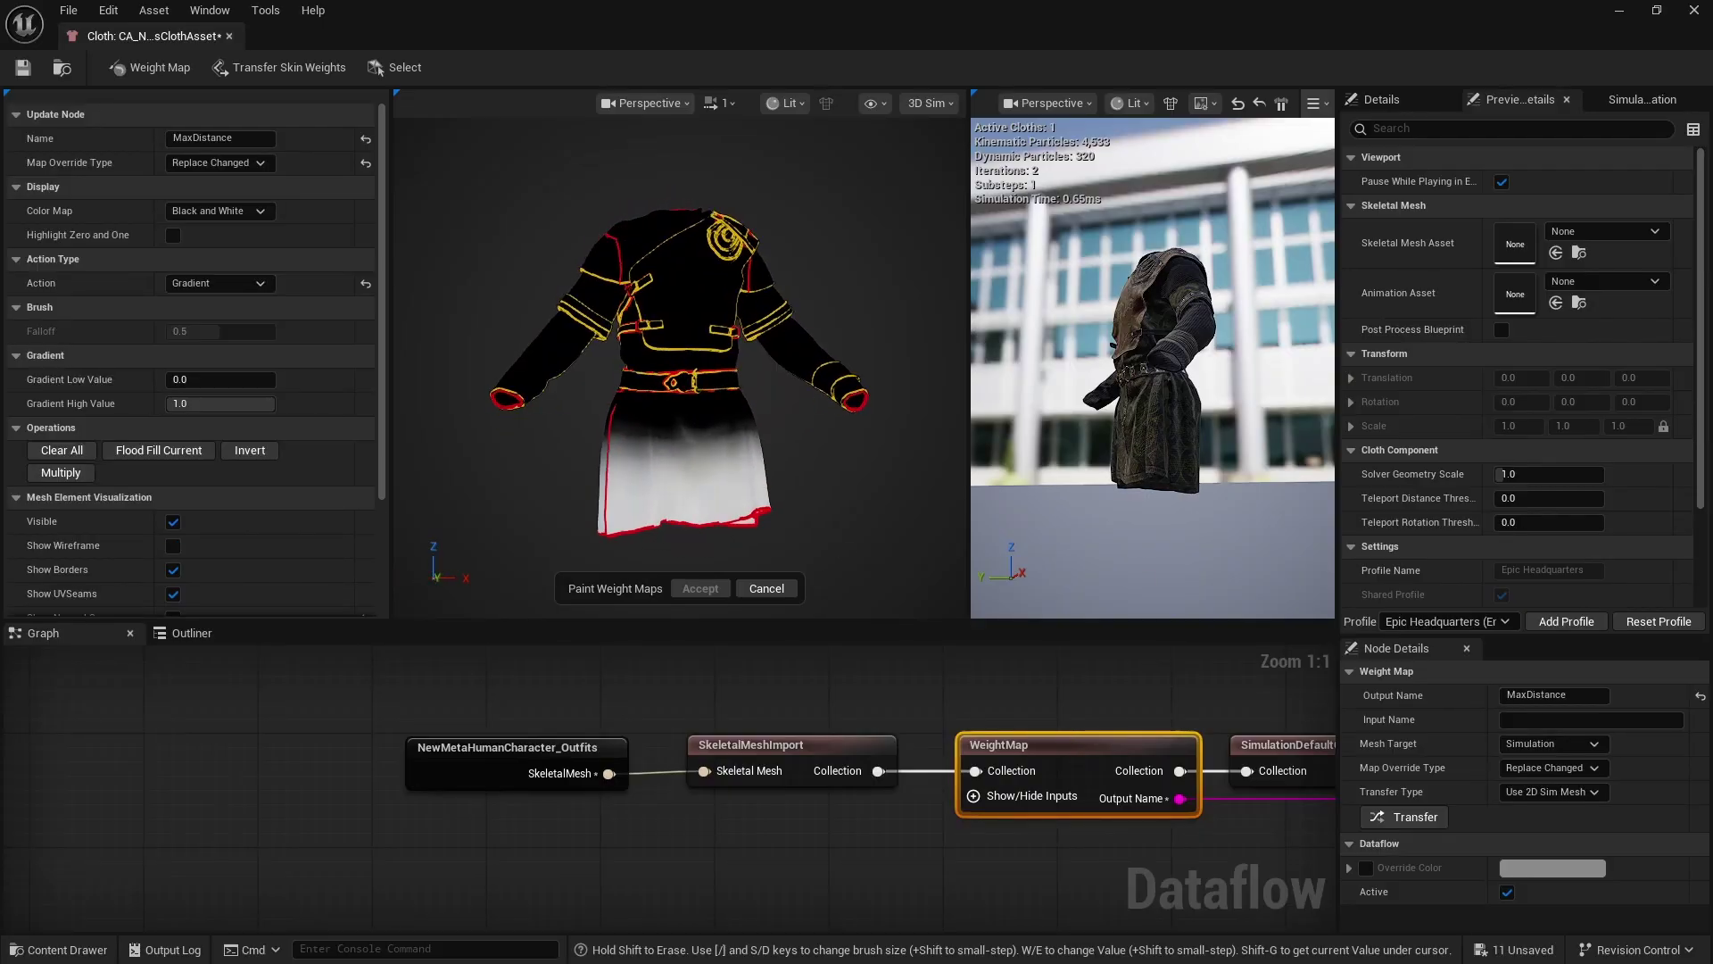
click(930, 104)
click(933, 138)
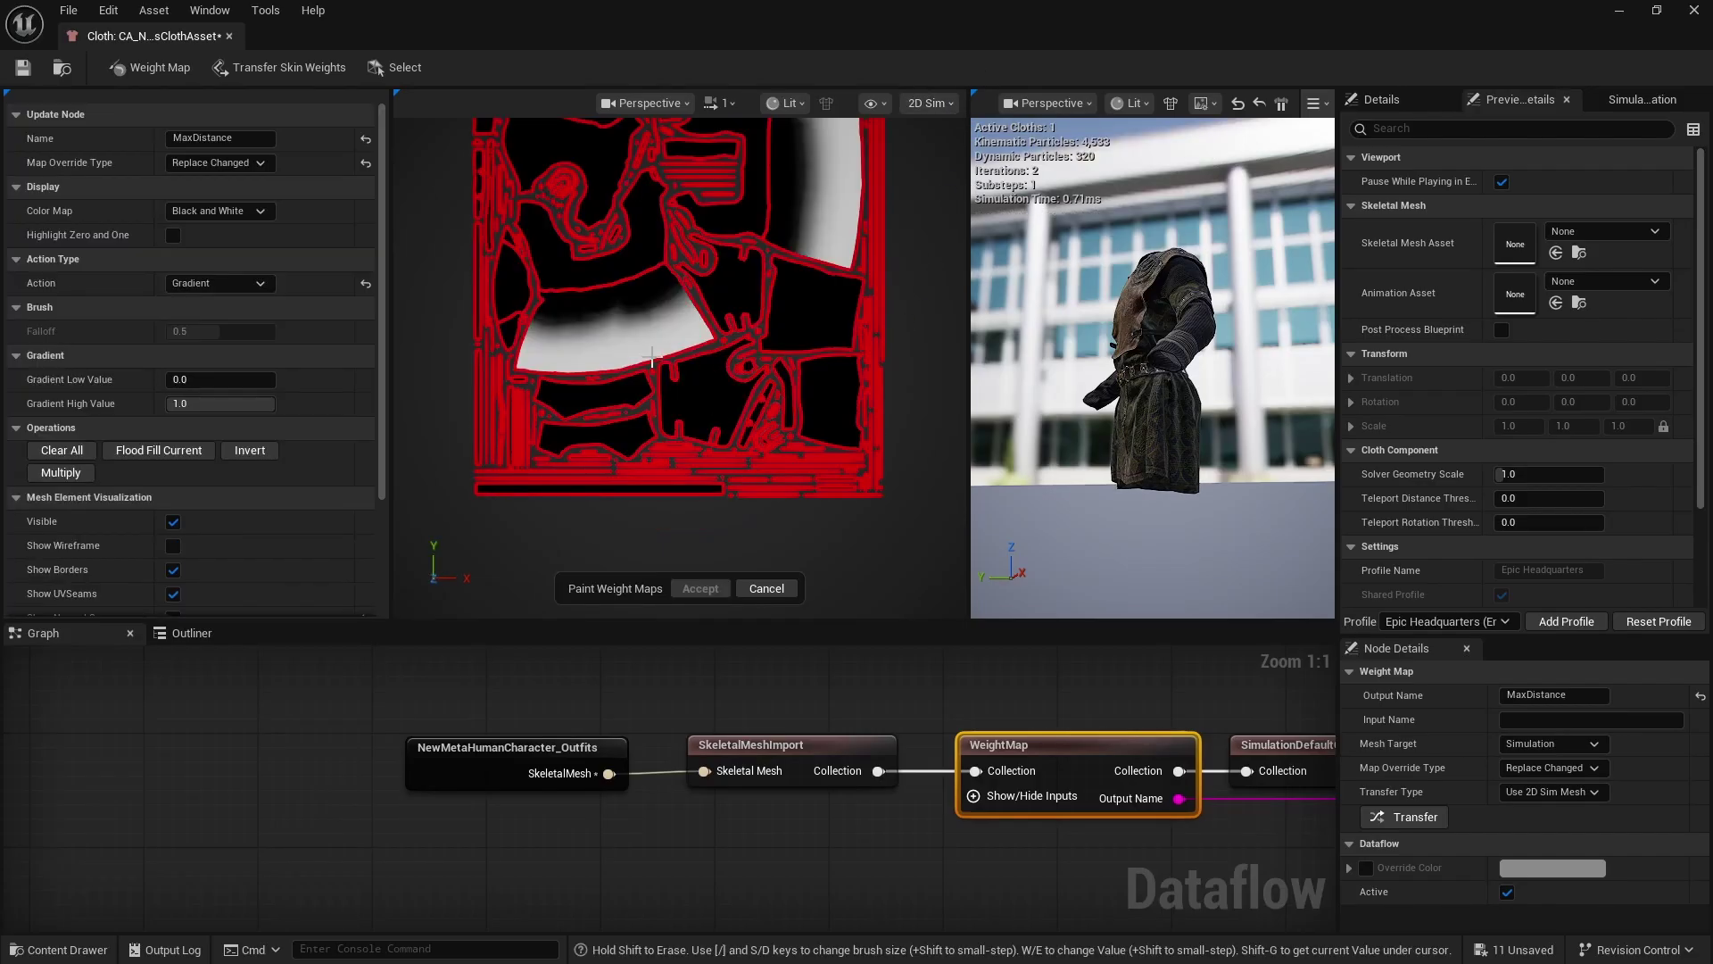
Return the weight map viewport to the 3D Sim mesh and review the skirt's gradient.
scroll(836, 239, down, 2)
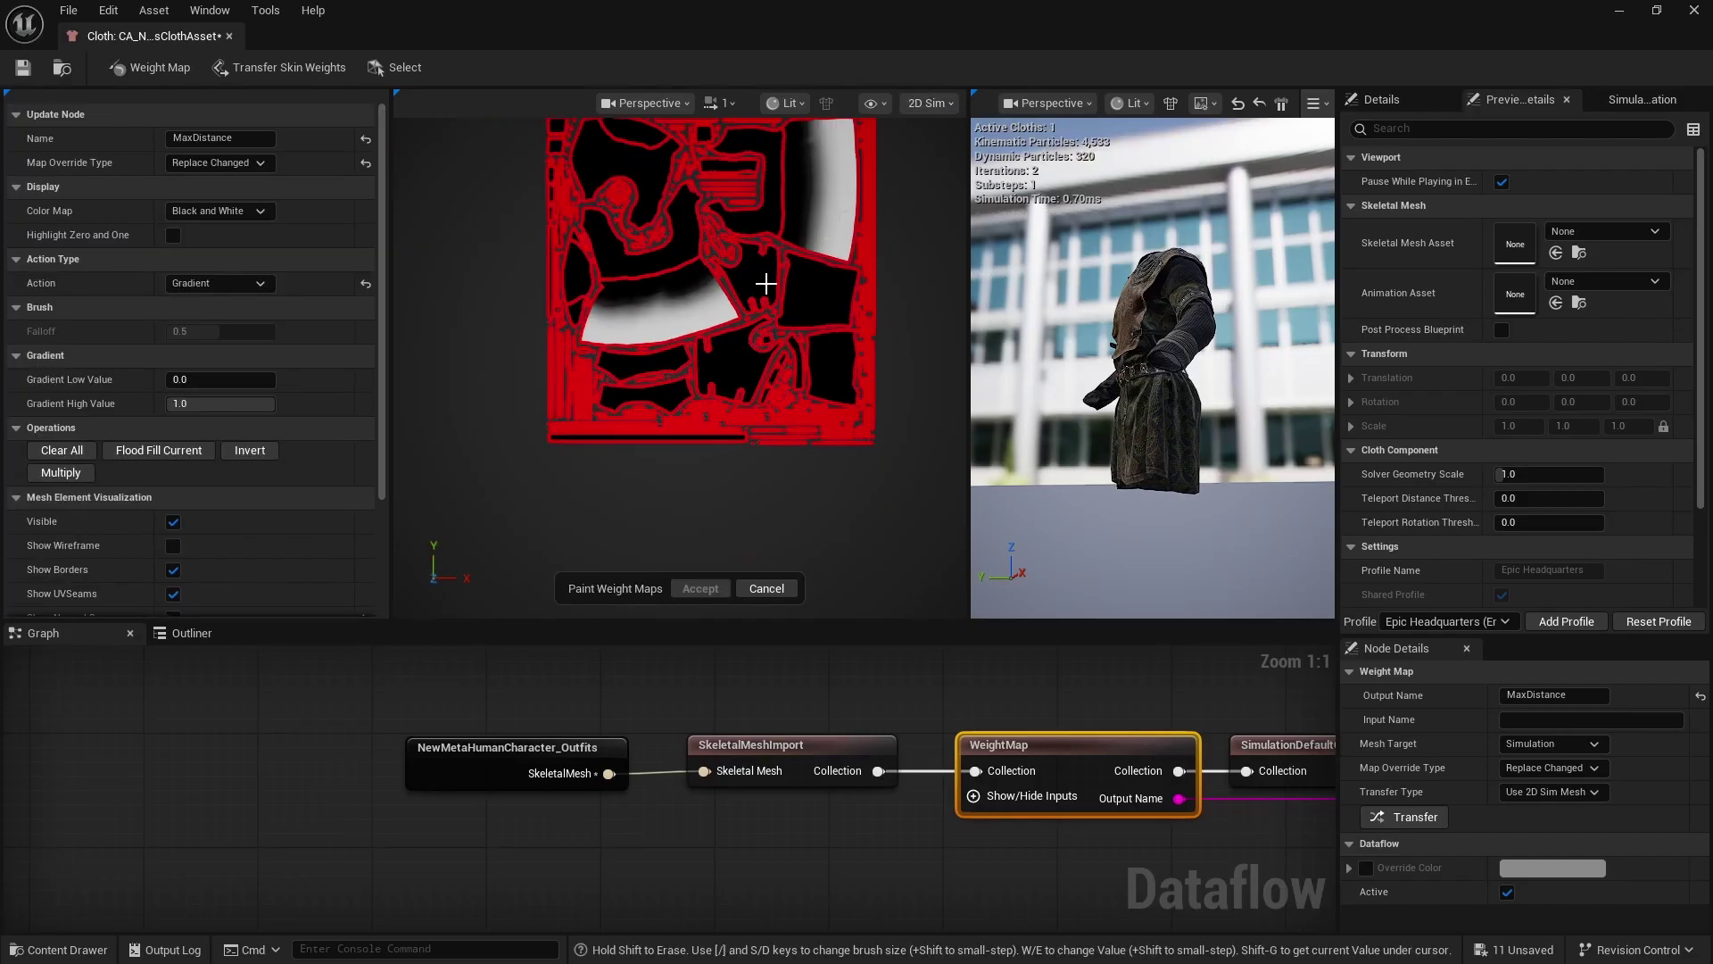
click(929, 105)
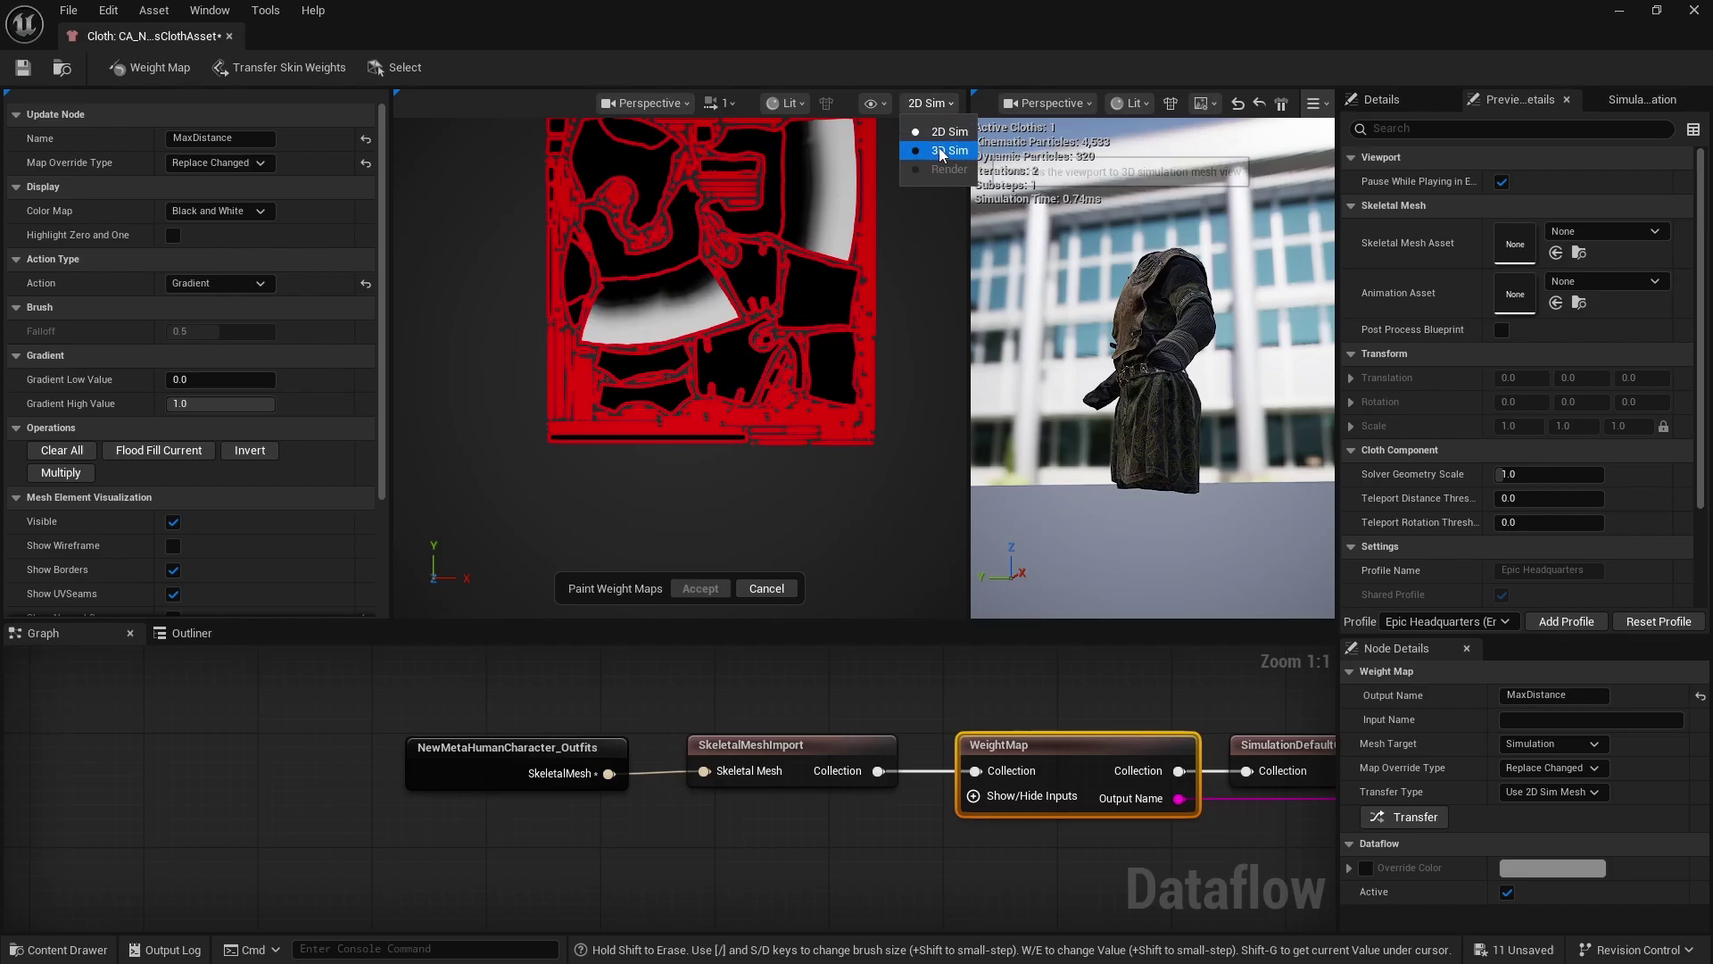
click(933, 123)
mouse_move(776, 469)
alt+mouse_down()
mouse_move(624, 461)
mouse_move(779, 459)
alt+mouse_up()
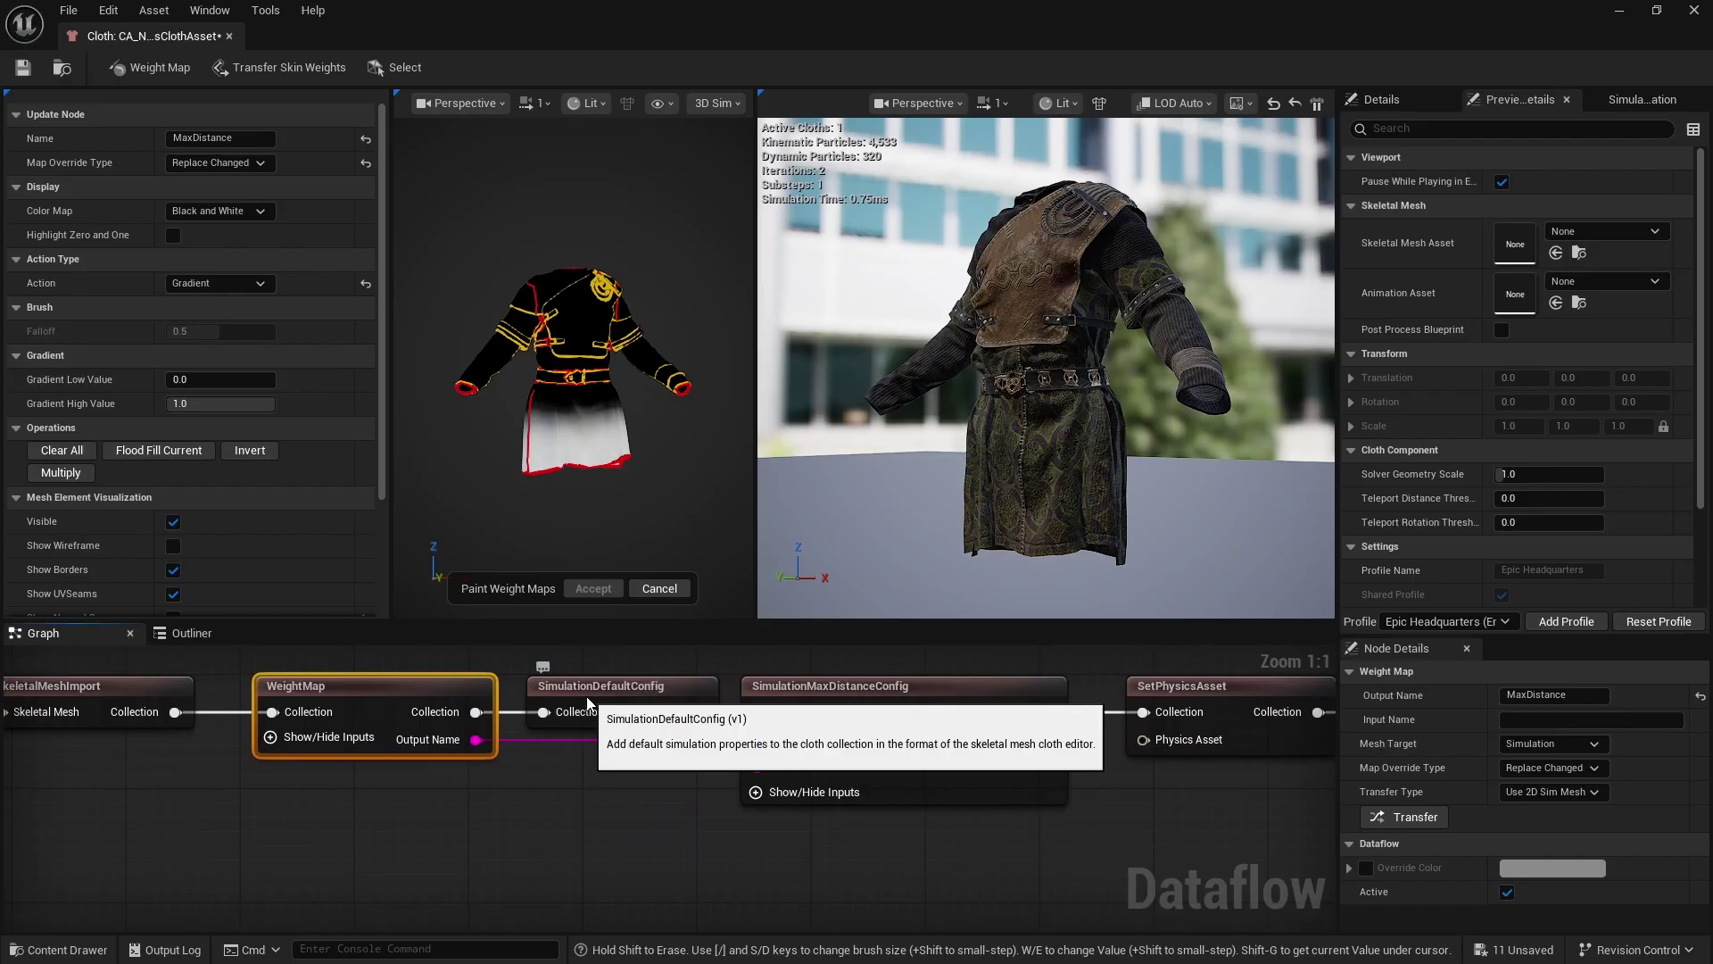
Select the SimulationDefaultConfig node and review its mass, material, long range attachment and collision properties.
click(592, 705)
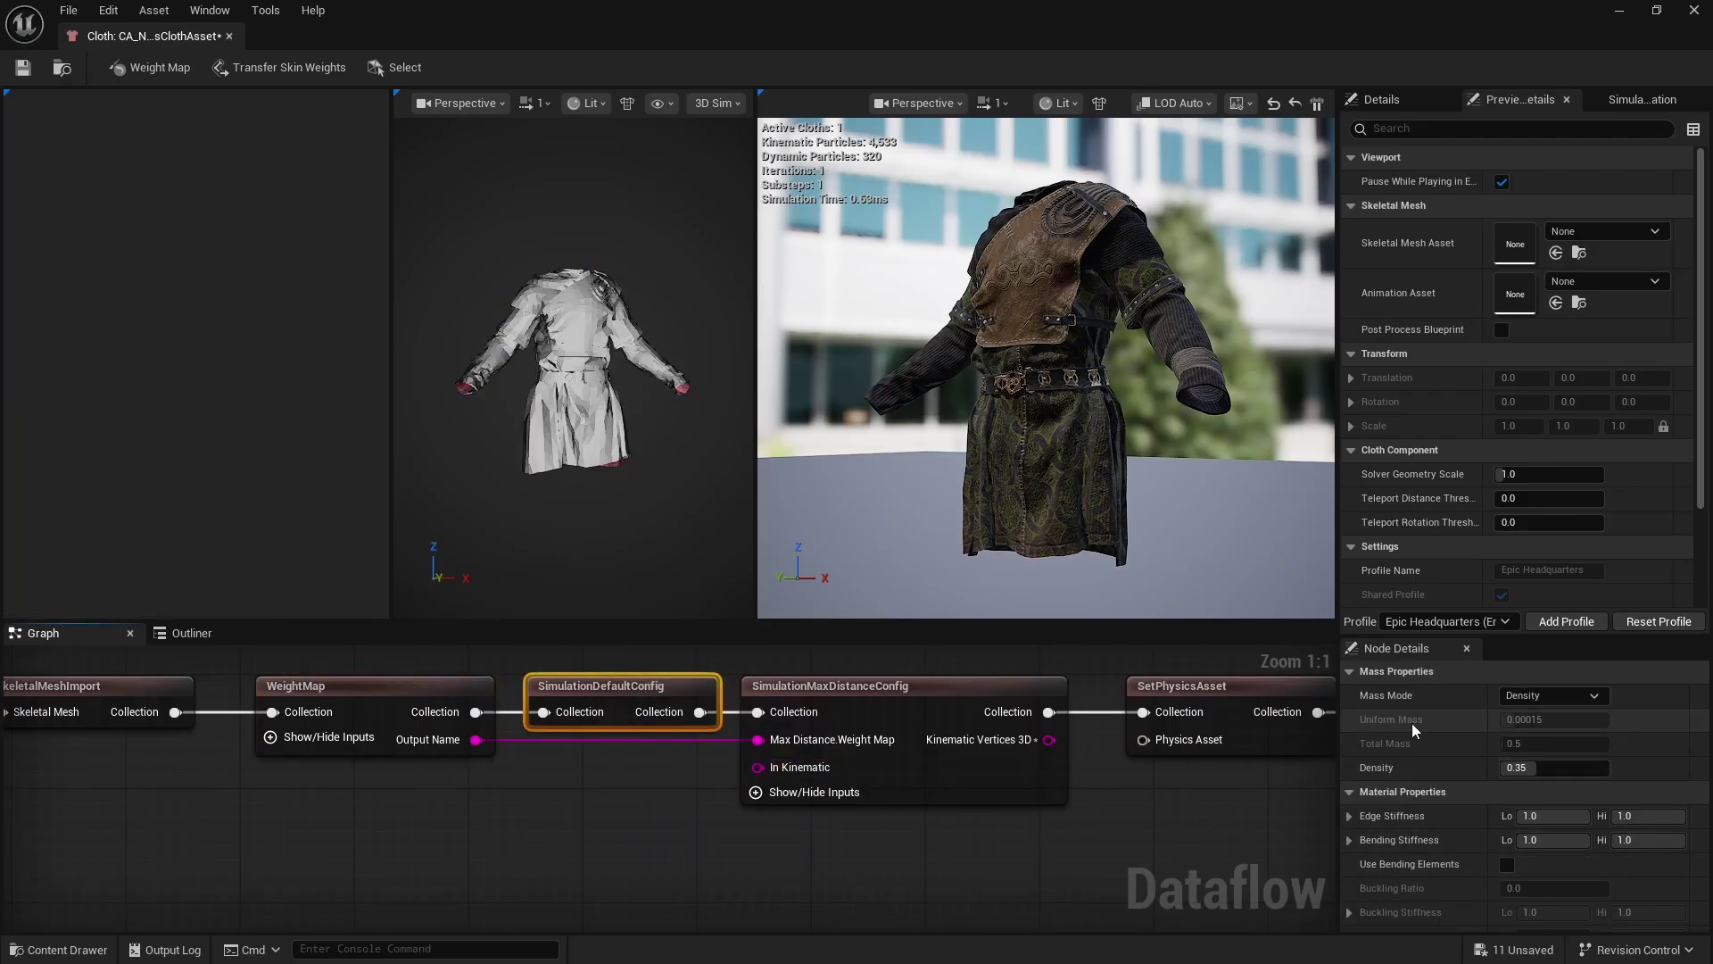
scroll(1428, 764, down, 2)
scroll(1428, 766, down, 8)
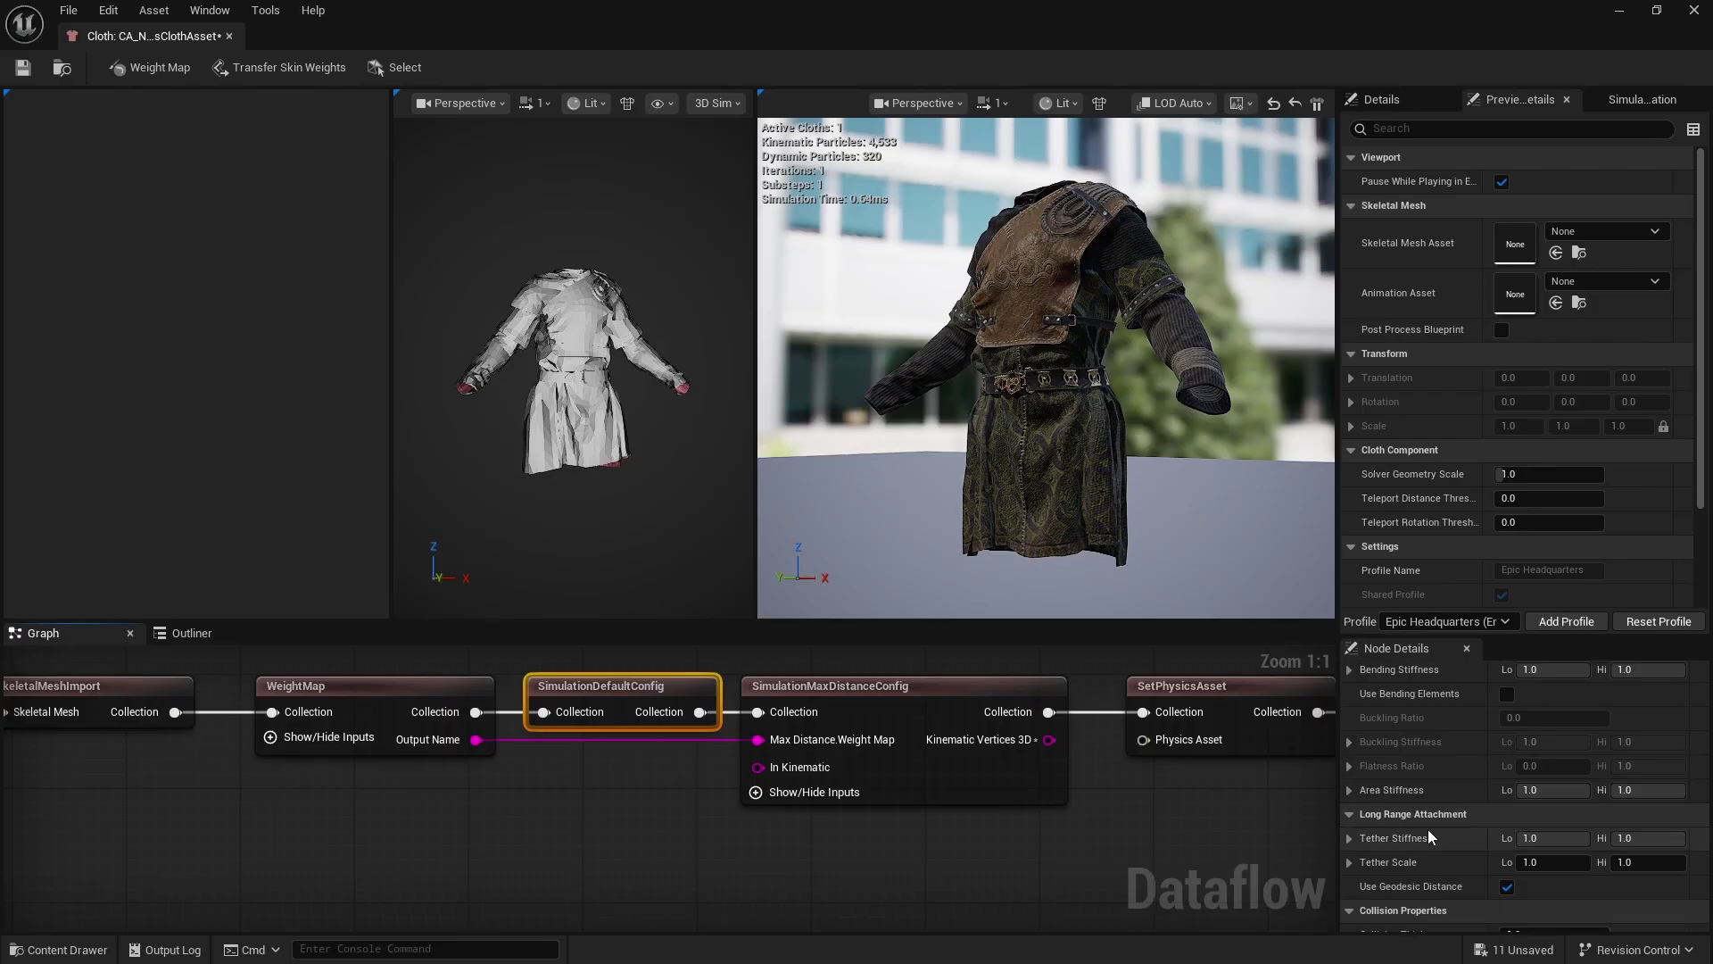
scroll(1432, 759, down, 4)
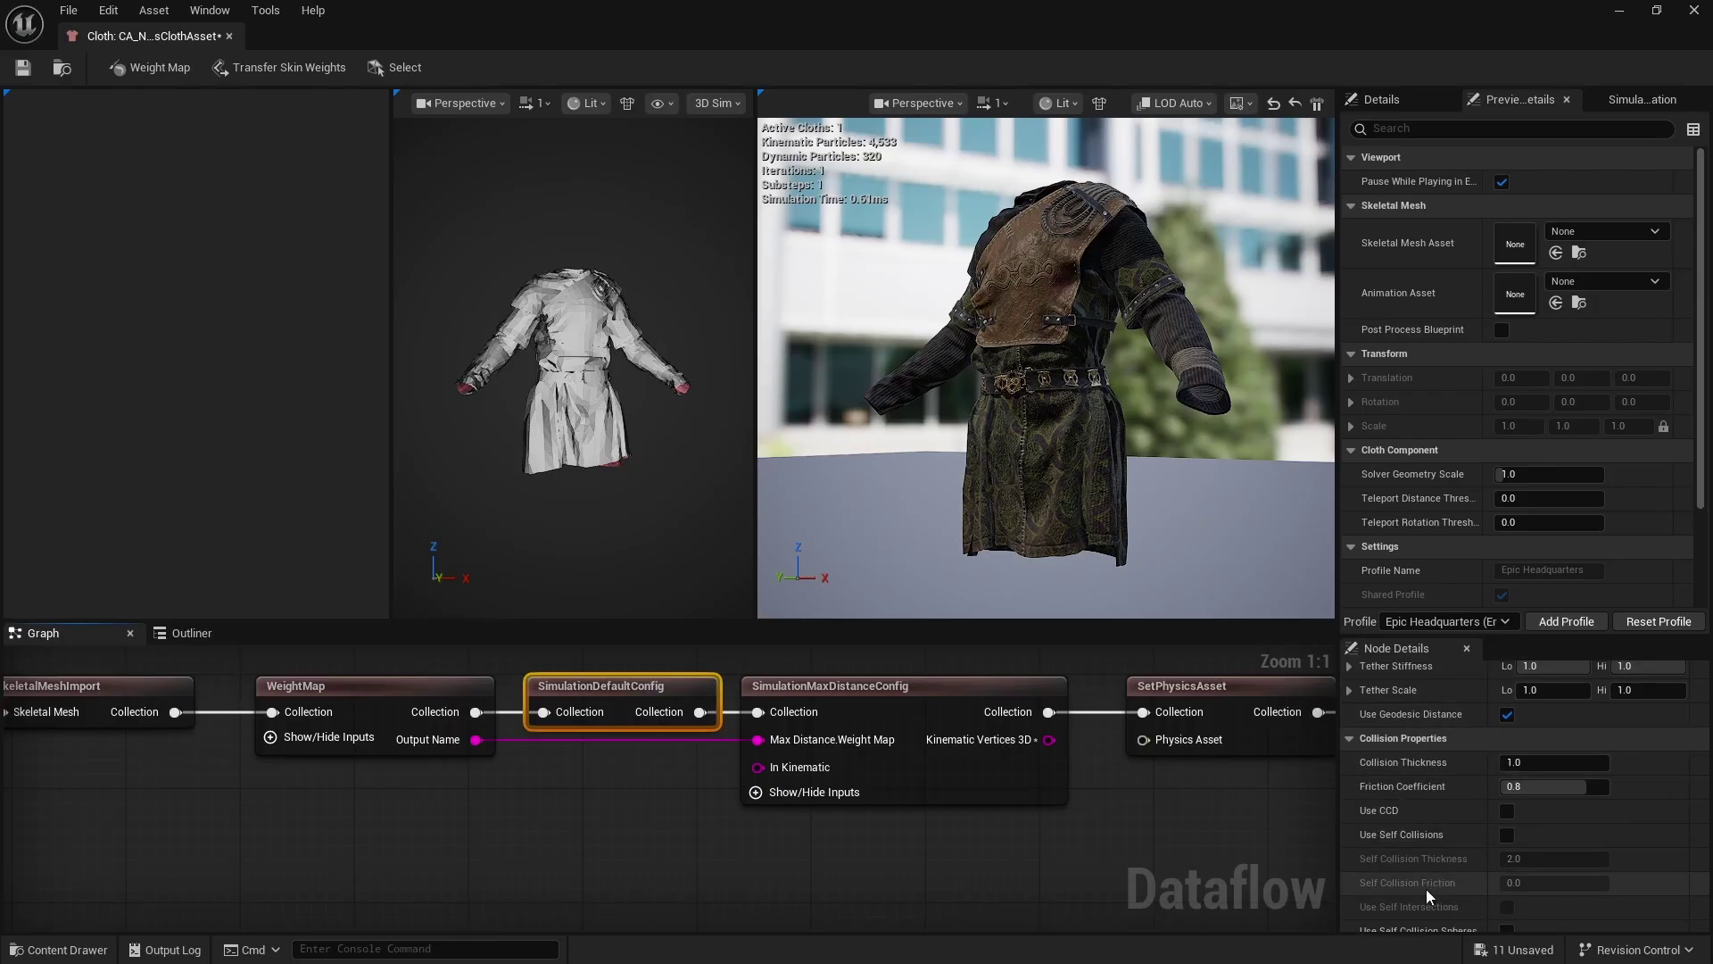
scroll(1446, 849, up, 14)
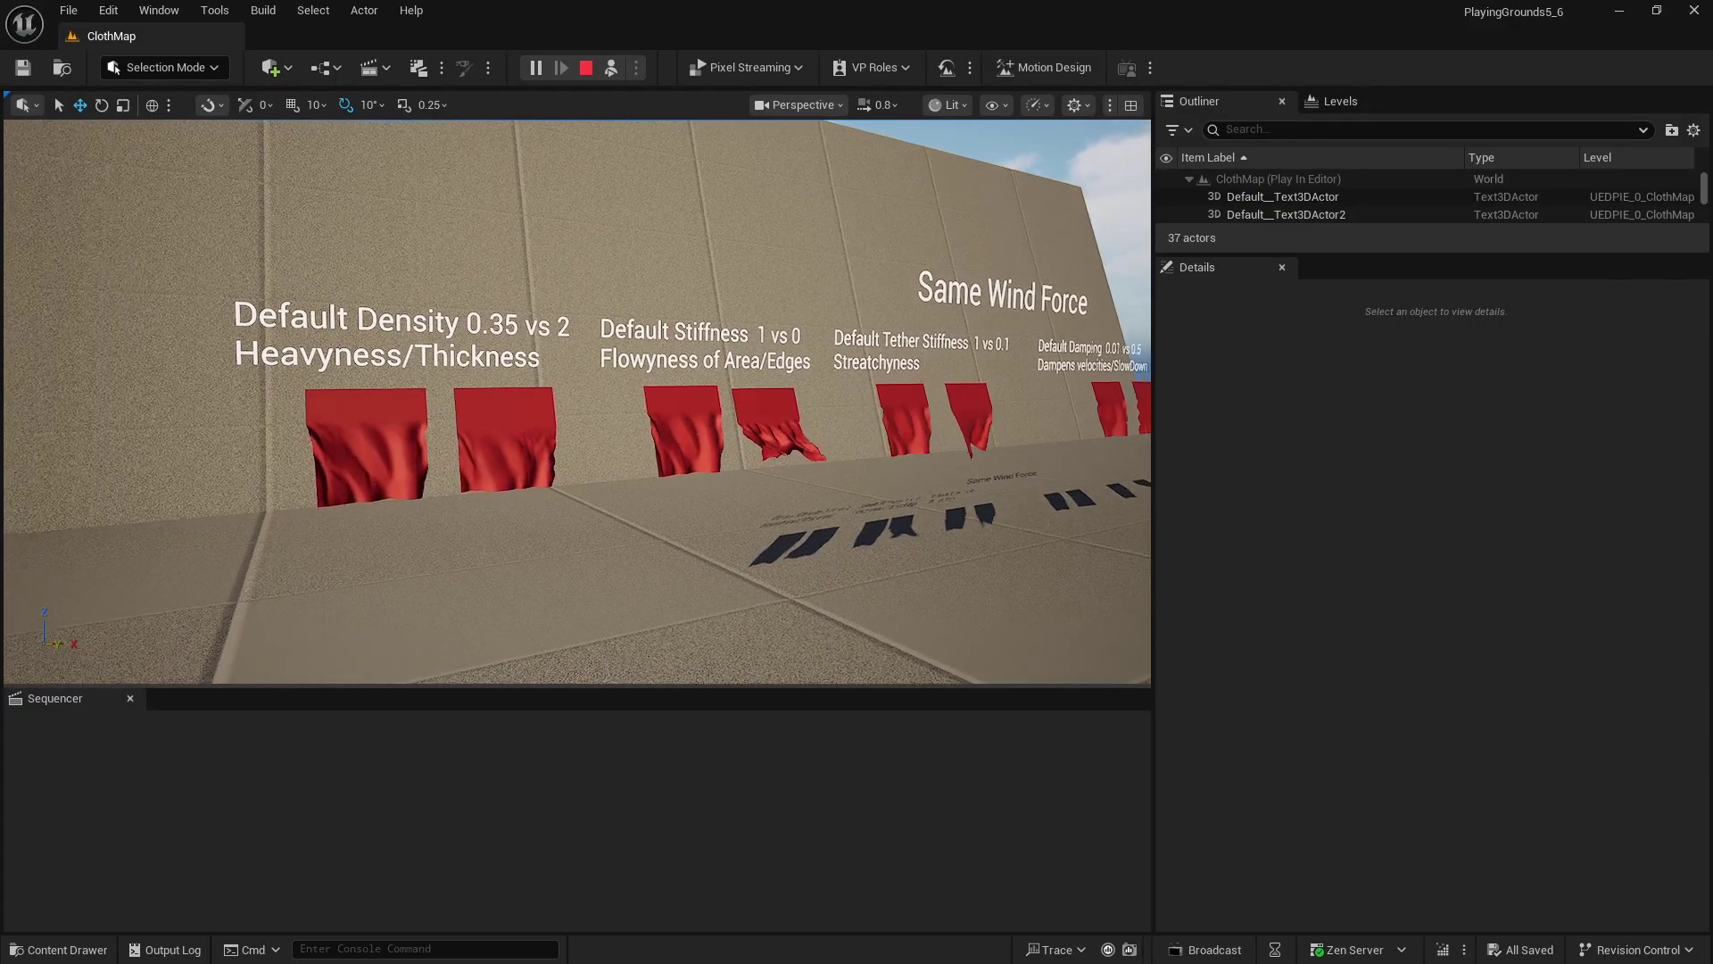
In the running ClothMap level, examine the two cloth planes comparing density 0.35 and 2 up close.
key(w)
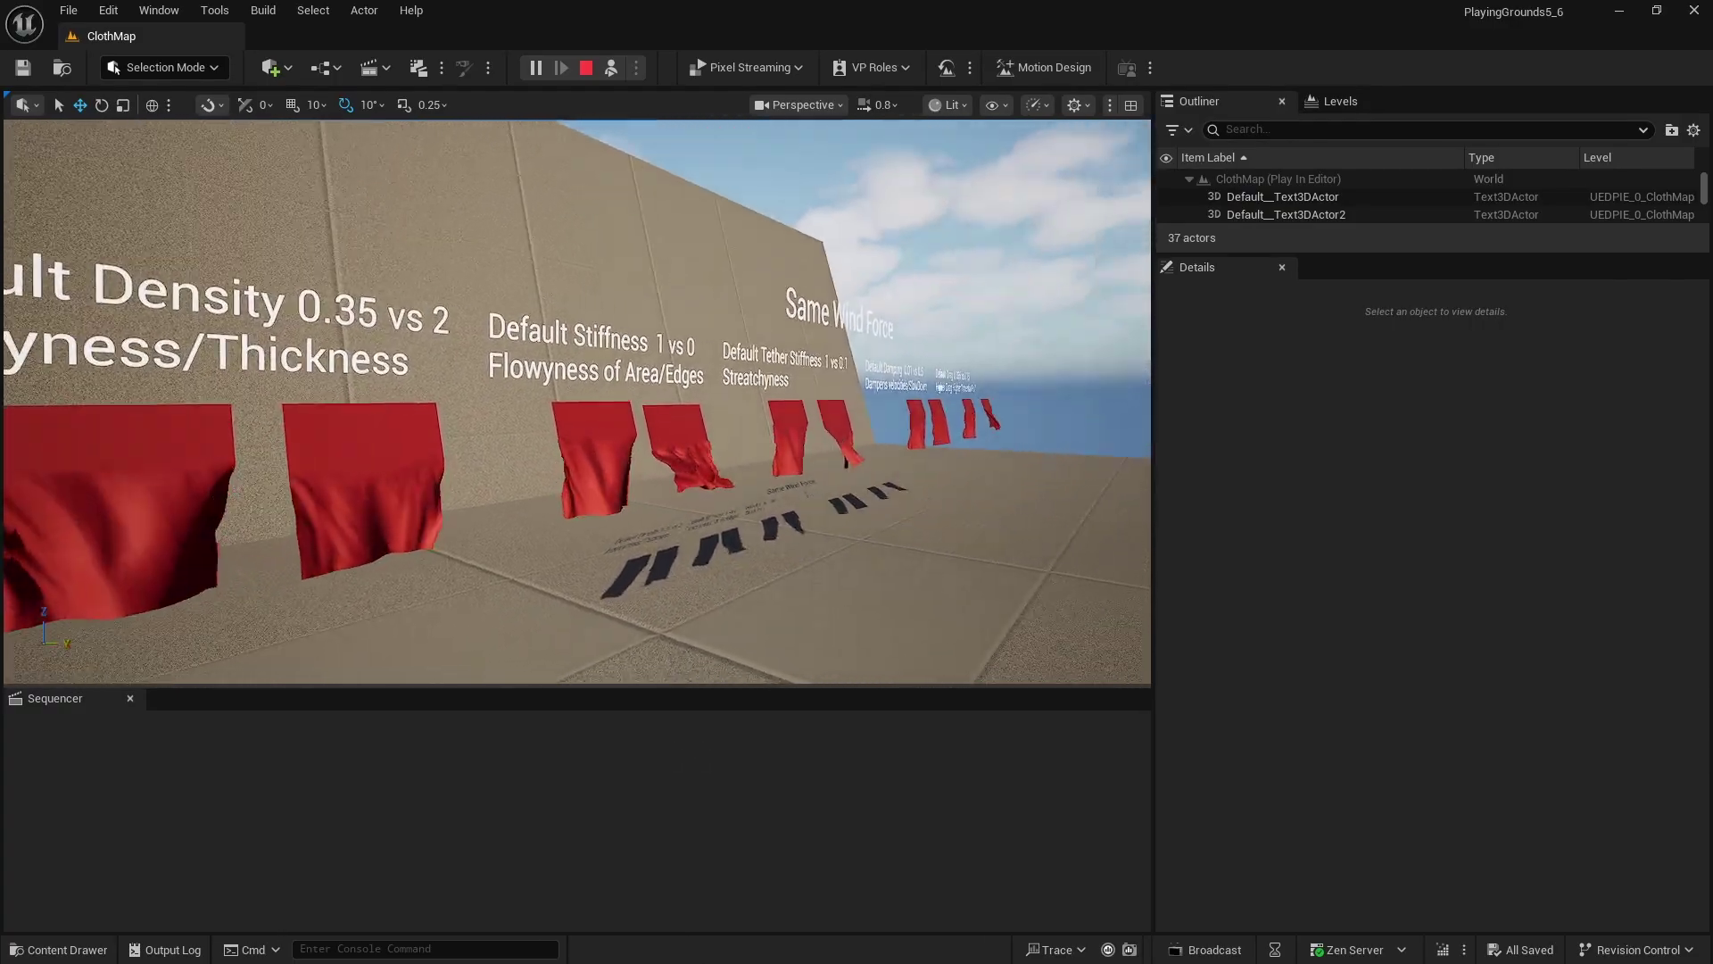
right_drag(576, 401, 362, 361)
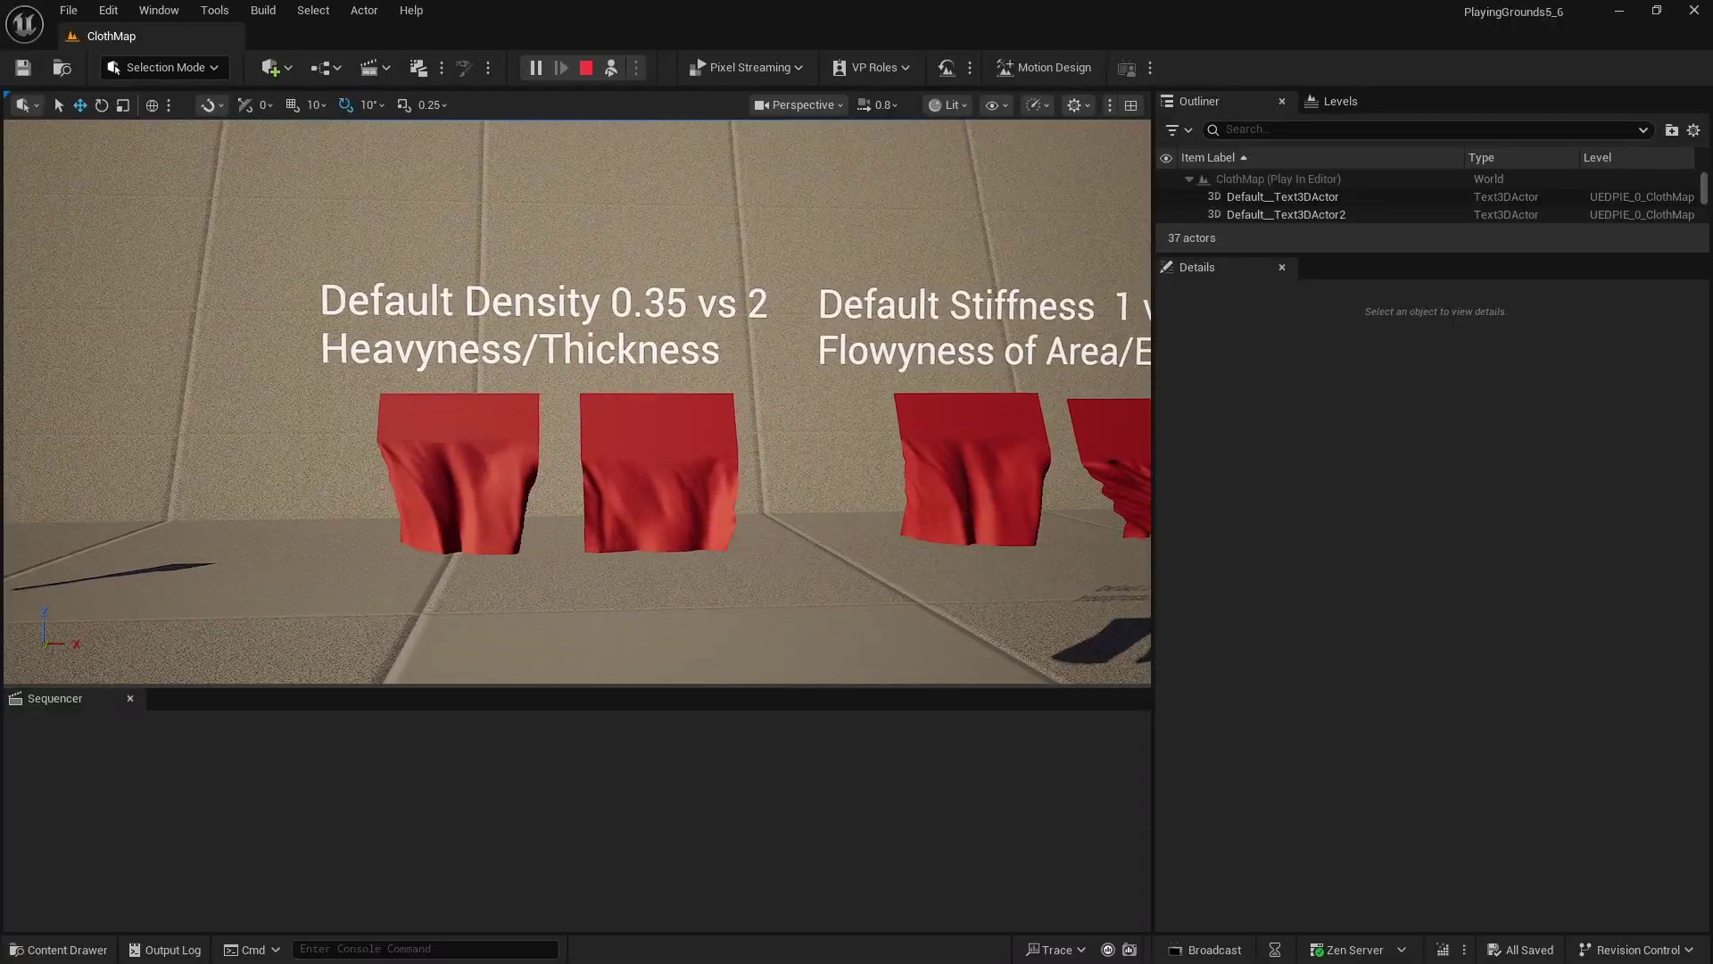
key(w)
right_drag(665, 329, 625, 314)
key(w)
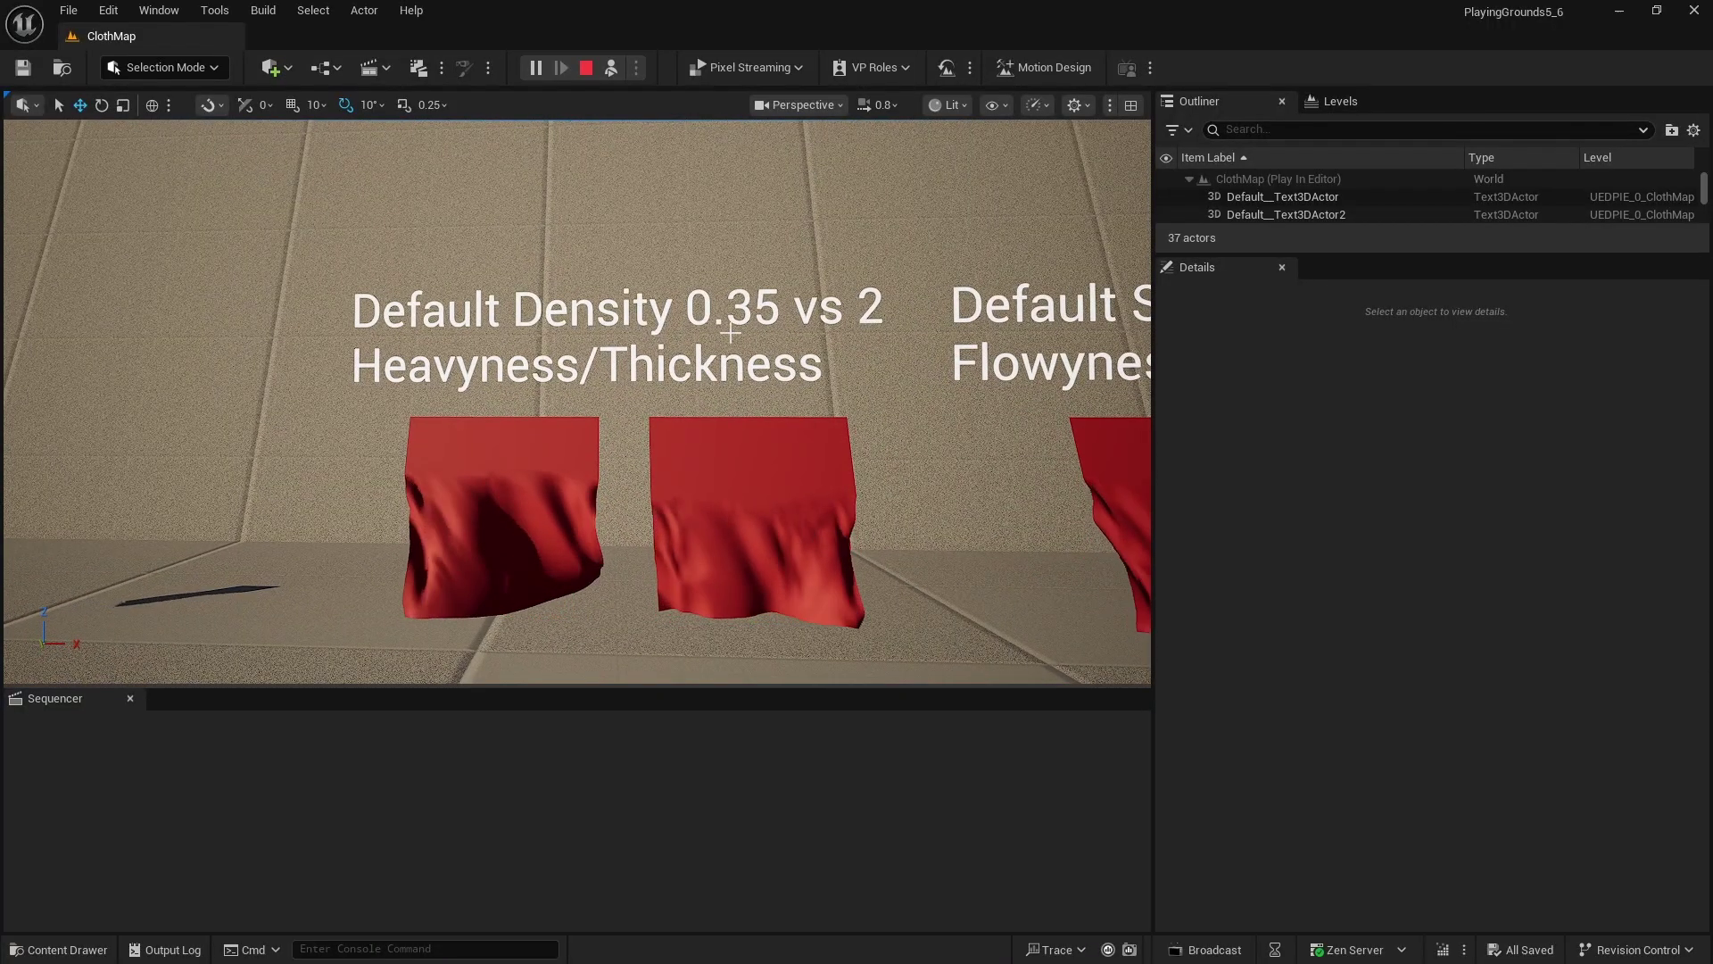
right_drag(784, 634, 784, 678)
key(w)
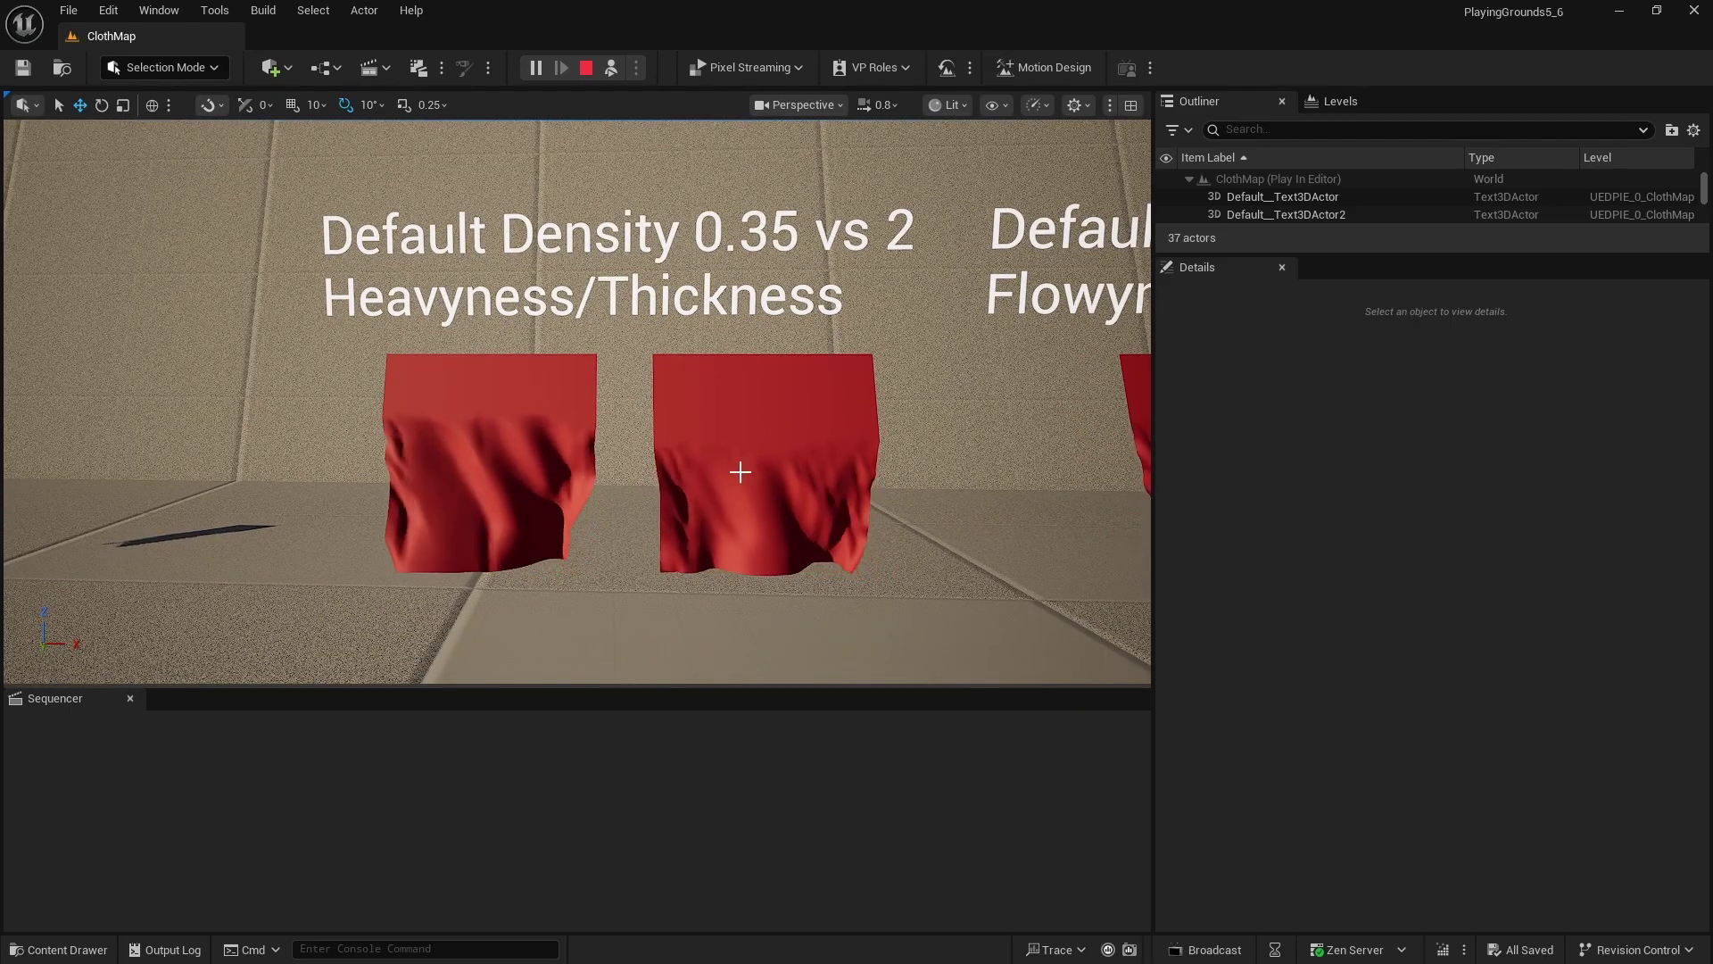
right_drag(839, 511, 857, 507)
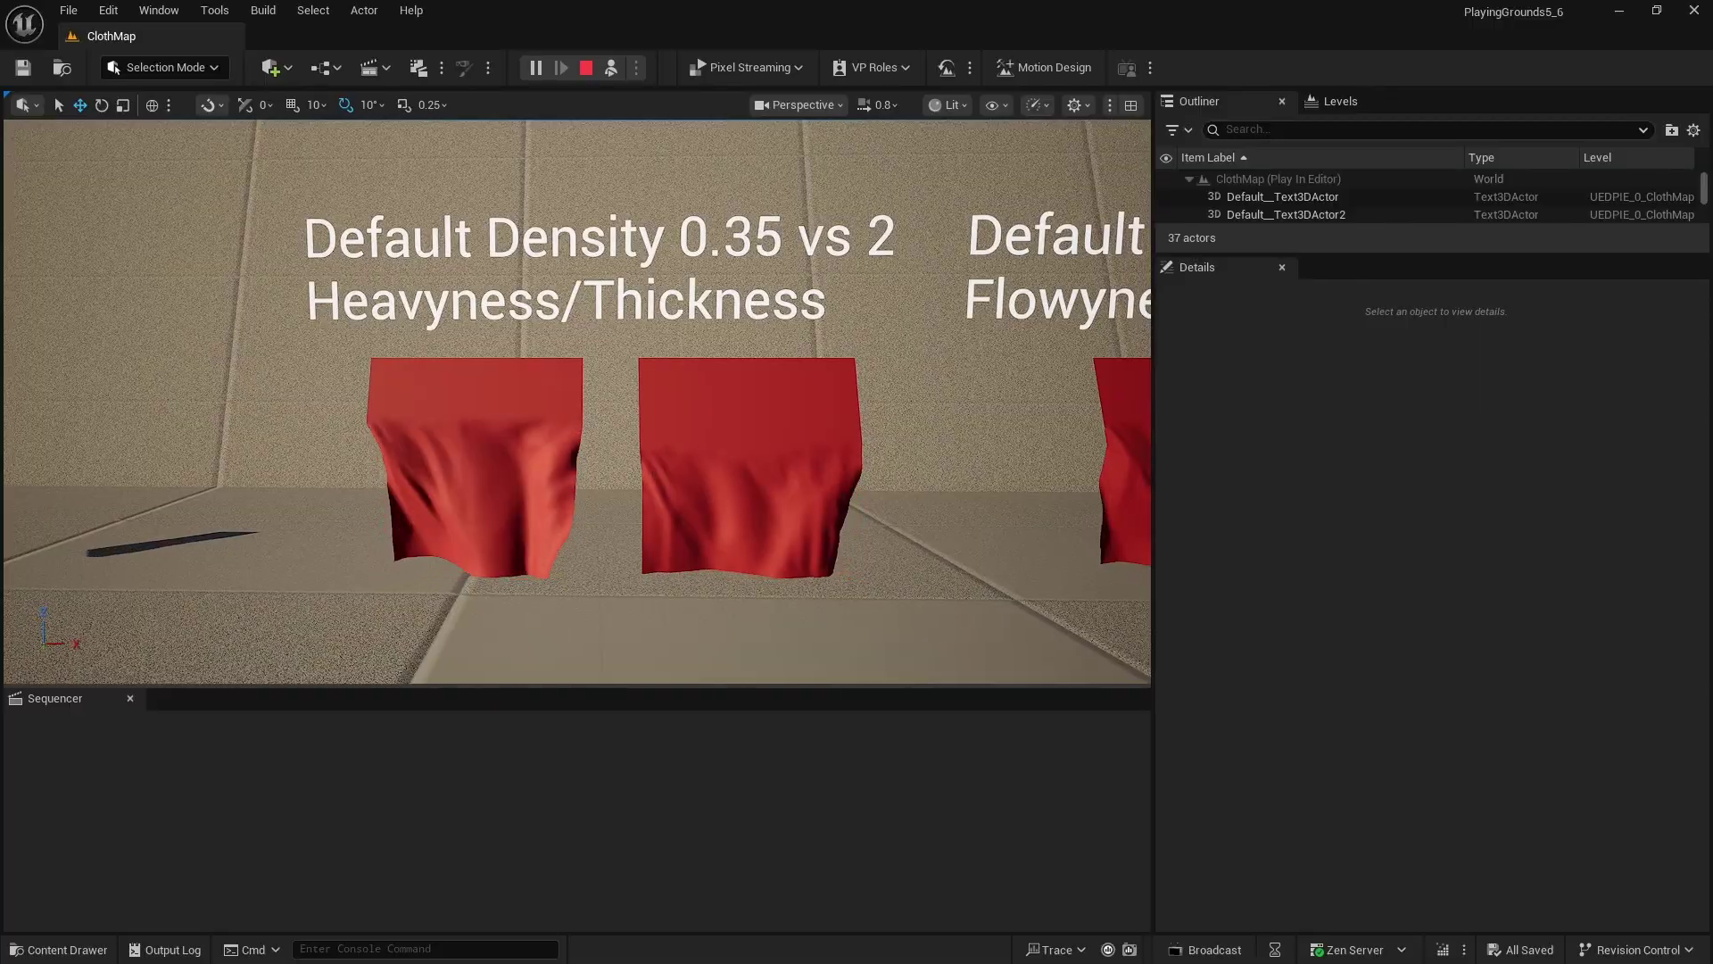
Examine the cloth planes comparing stiffness 1 and 0 for area and edge flow, reducing the camera speed to 0.3.
key(d)
scroll(857, 507, down, 2)
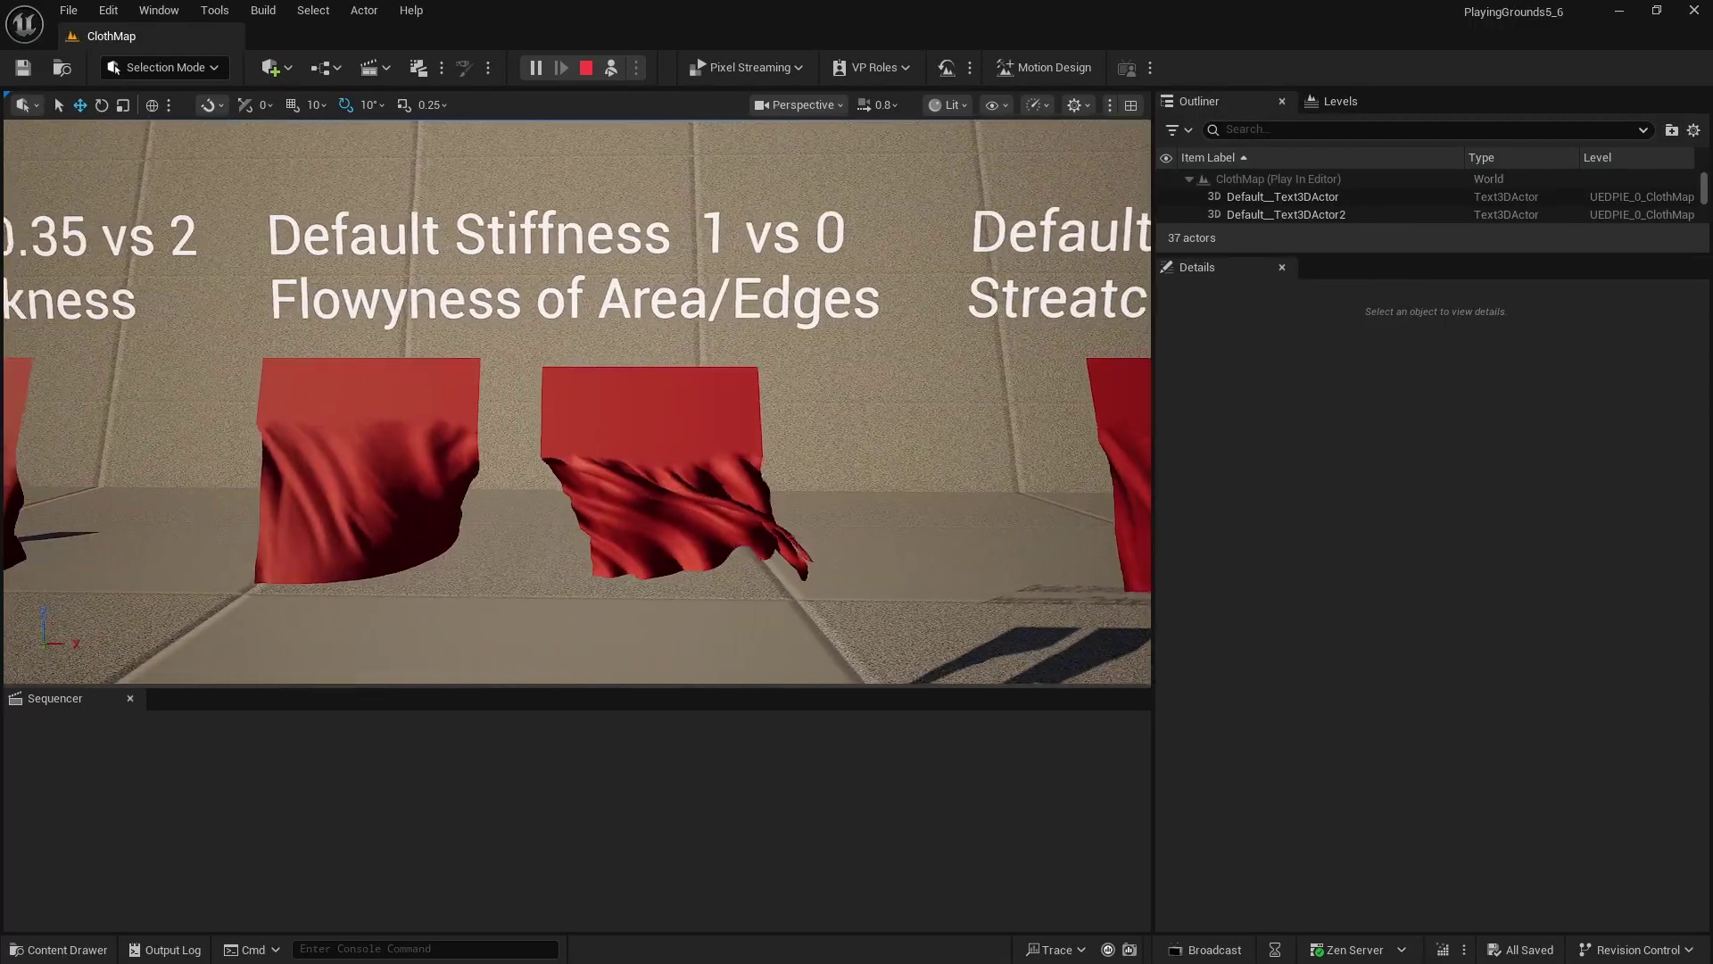
key(a)
key(a)
scroll(845, 494, down, 2)
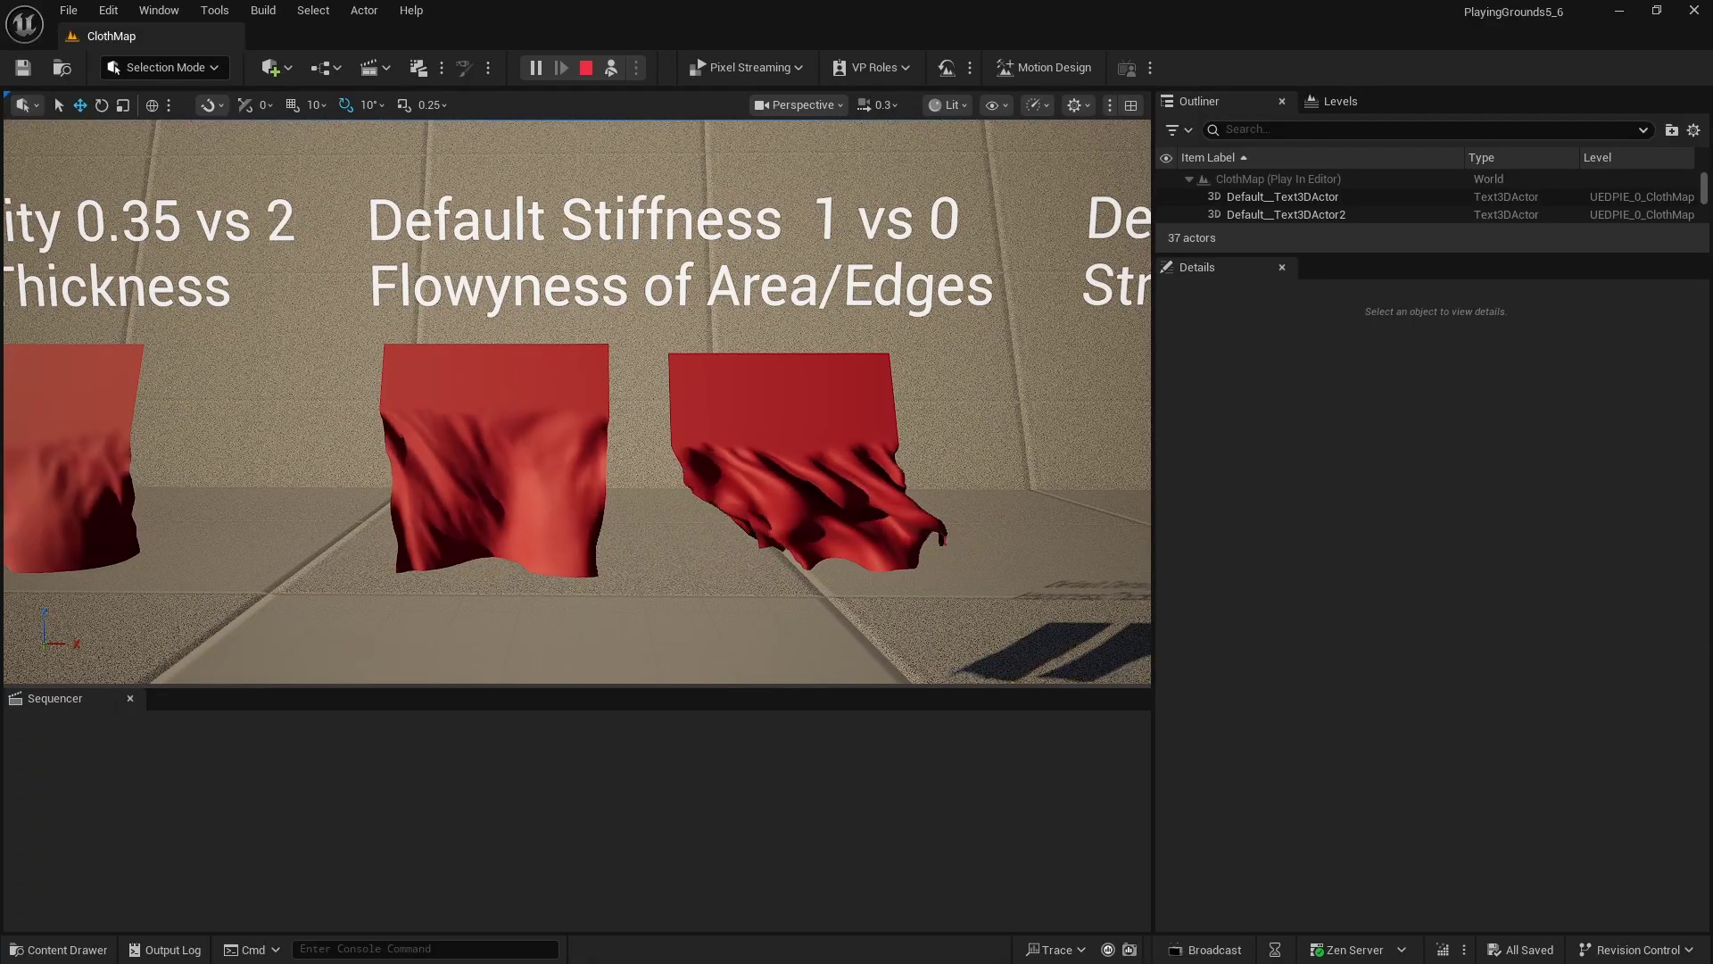
key(d)
right_drag(487, 476, 497, 468)
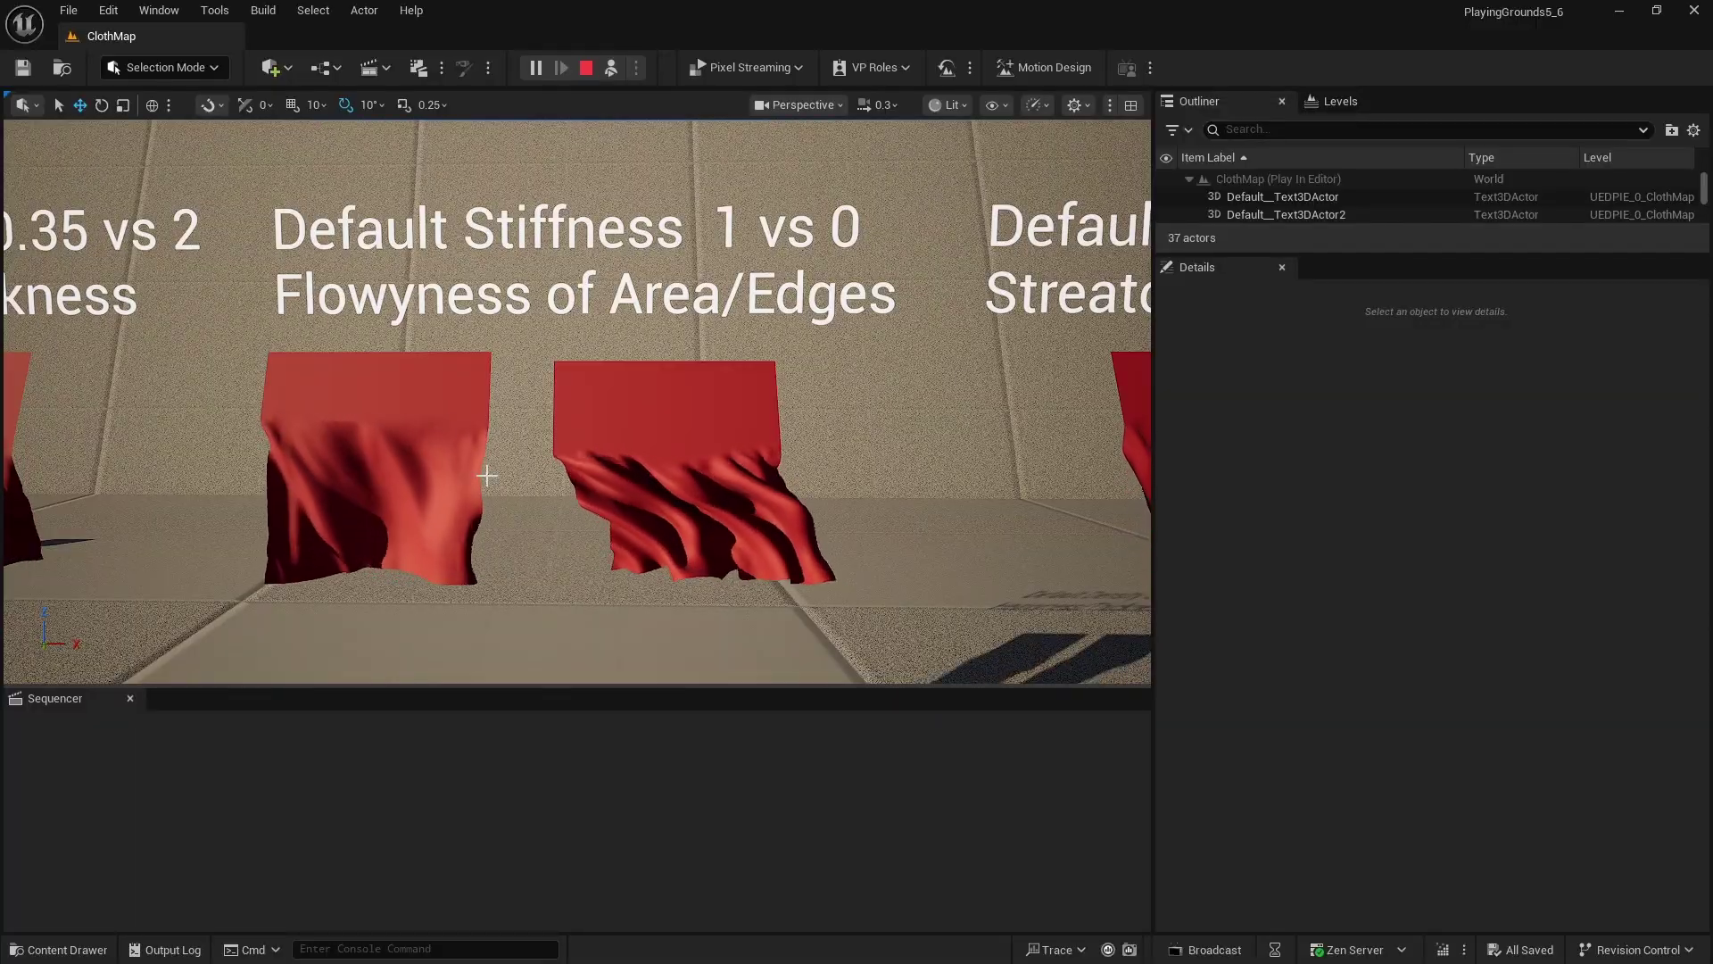
right_drag(780, 505, 789, 506)
key(d)
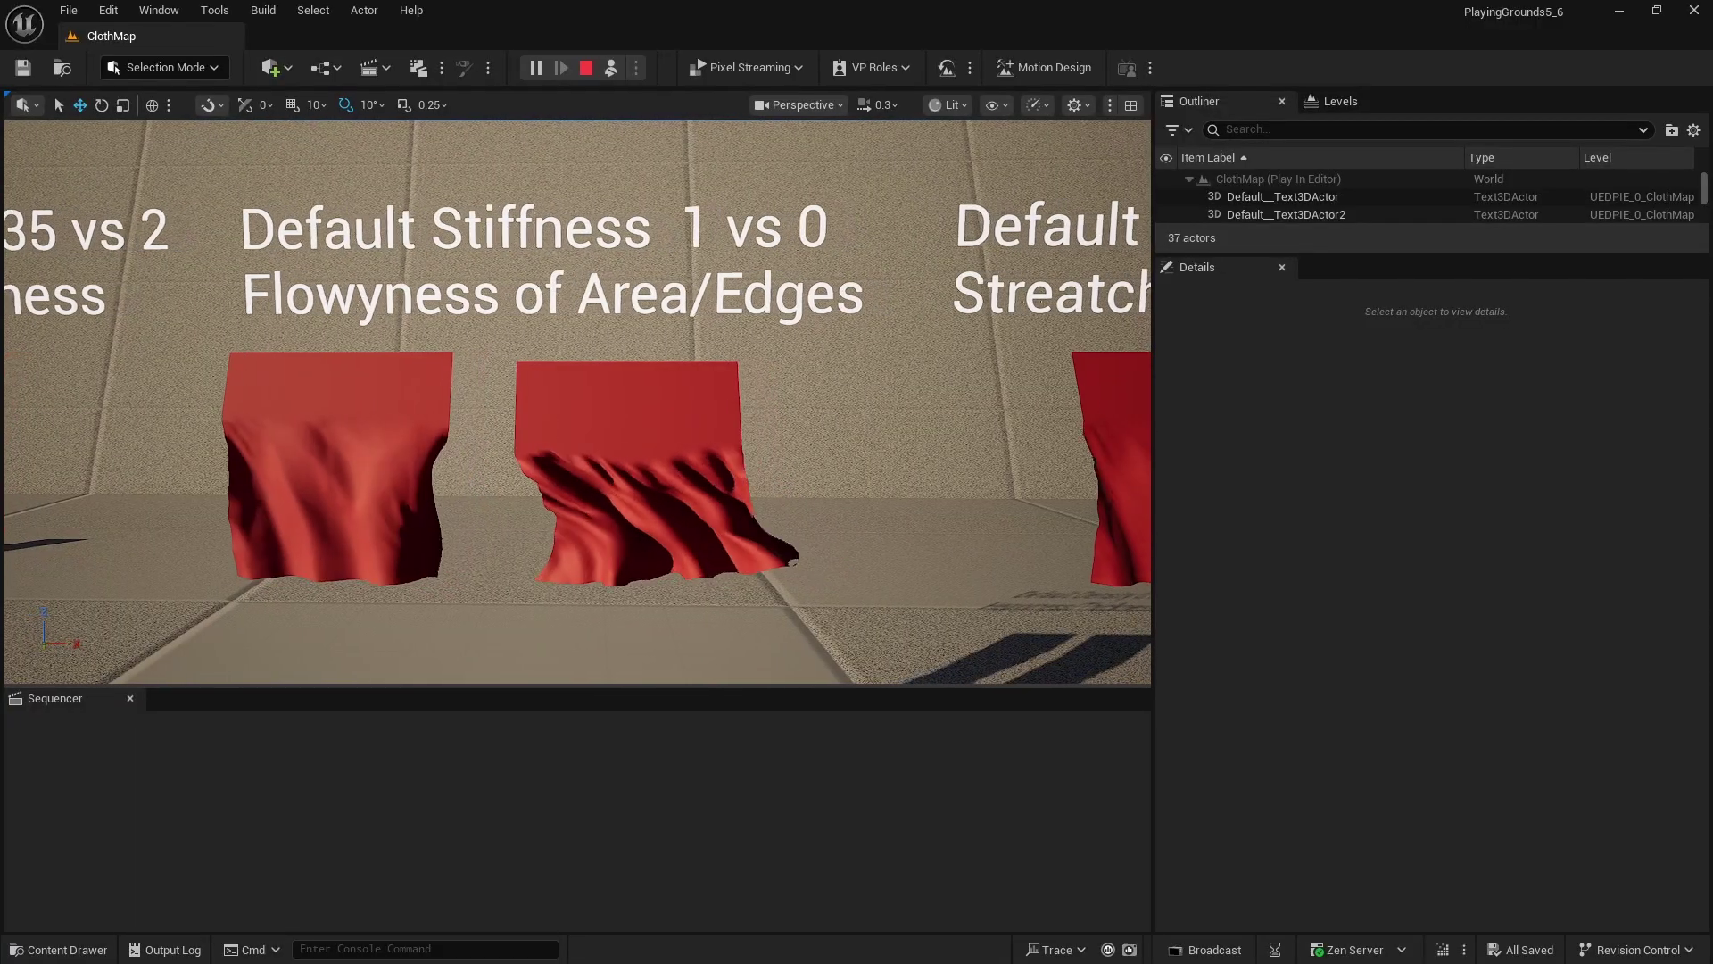
Examine the cloth planes comparing tether stiffness 1 and 0.1, and select the plane with tether stiffness 0.1.
key(d)
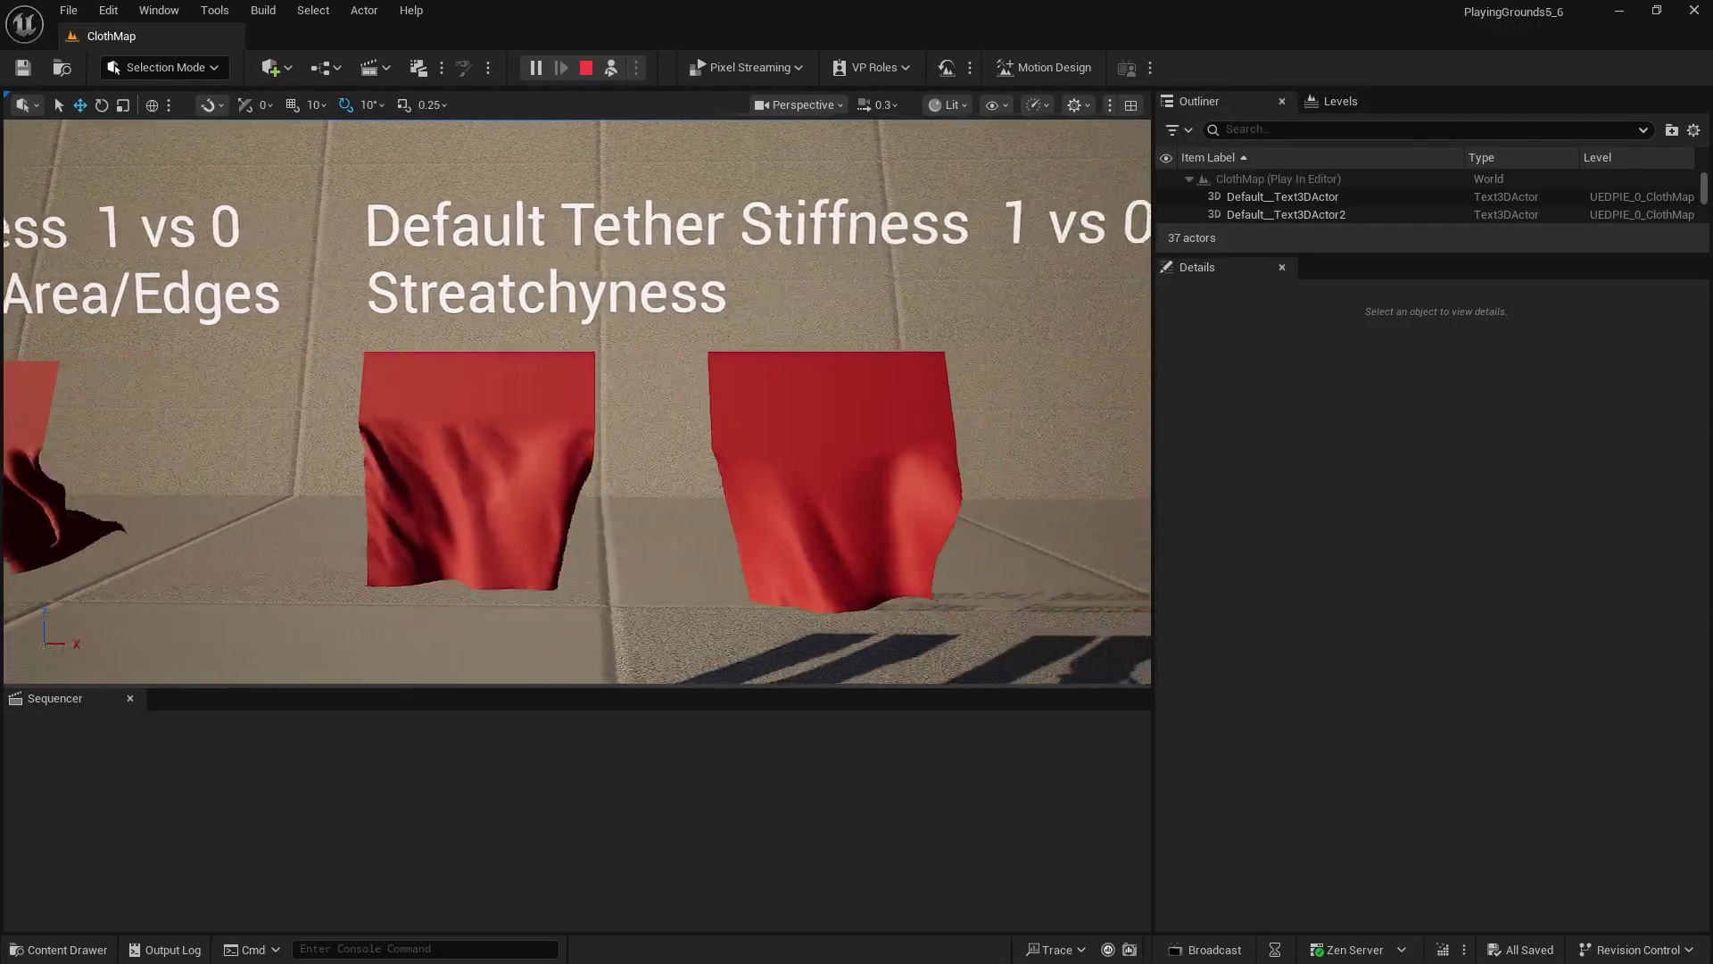
key(d)
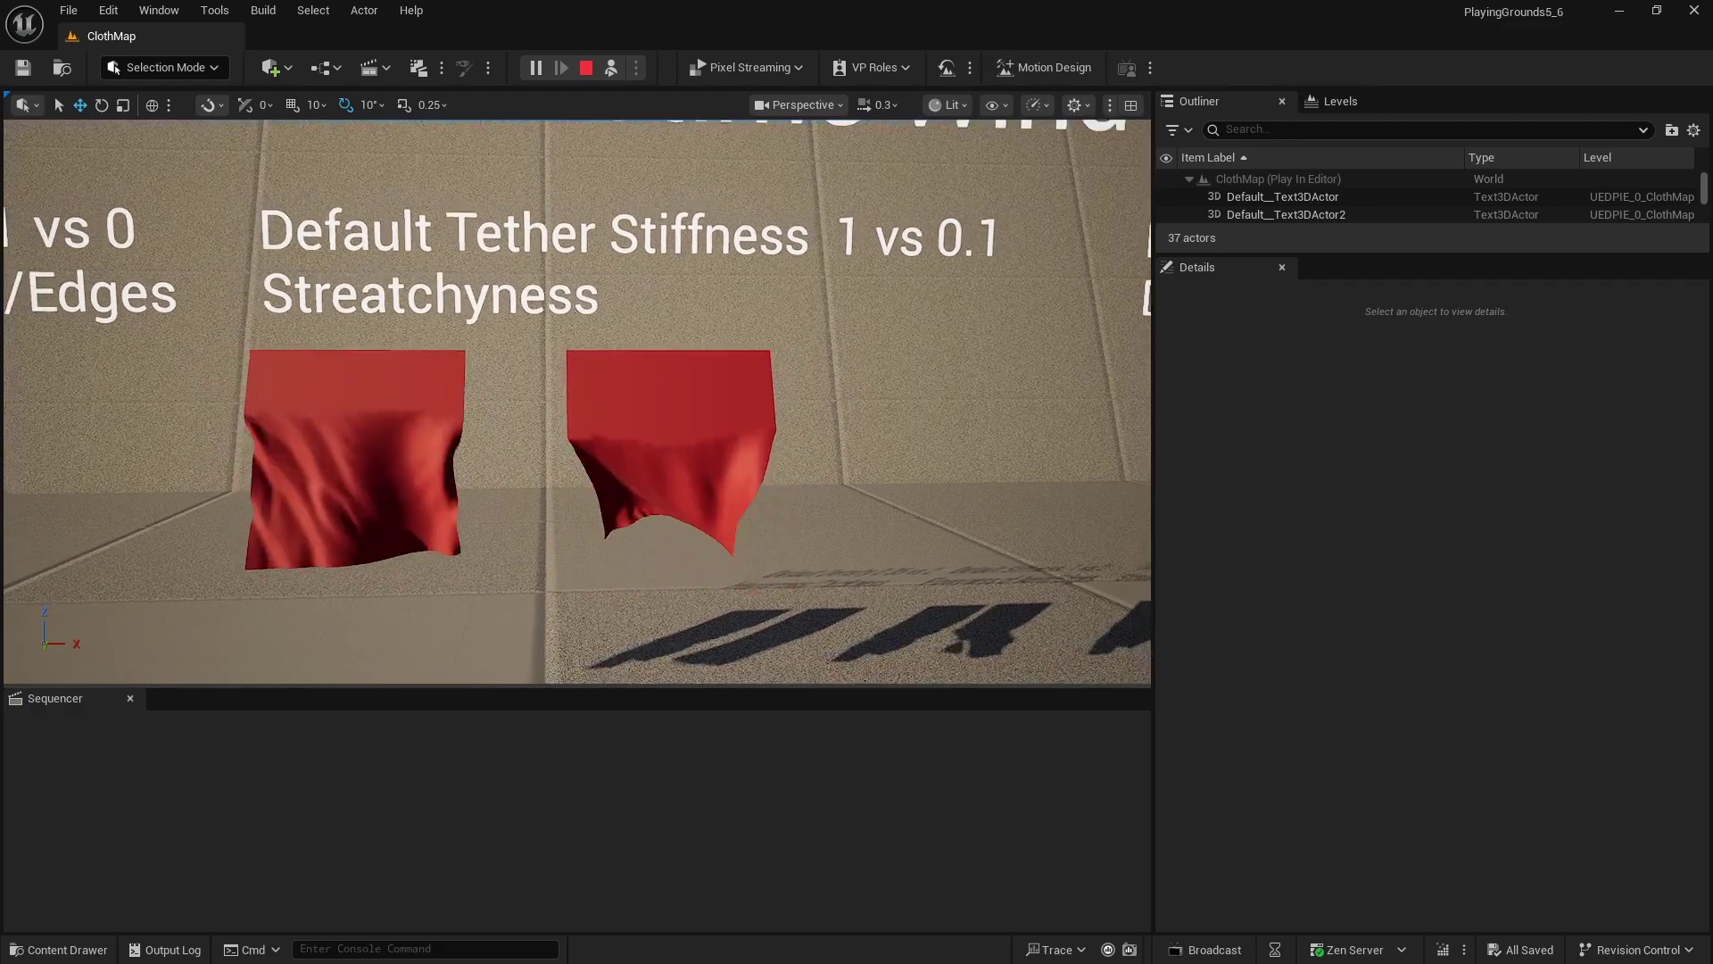
key(s)
key(q)
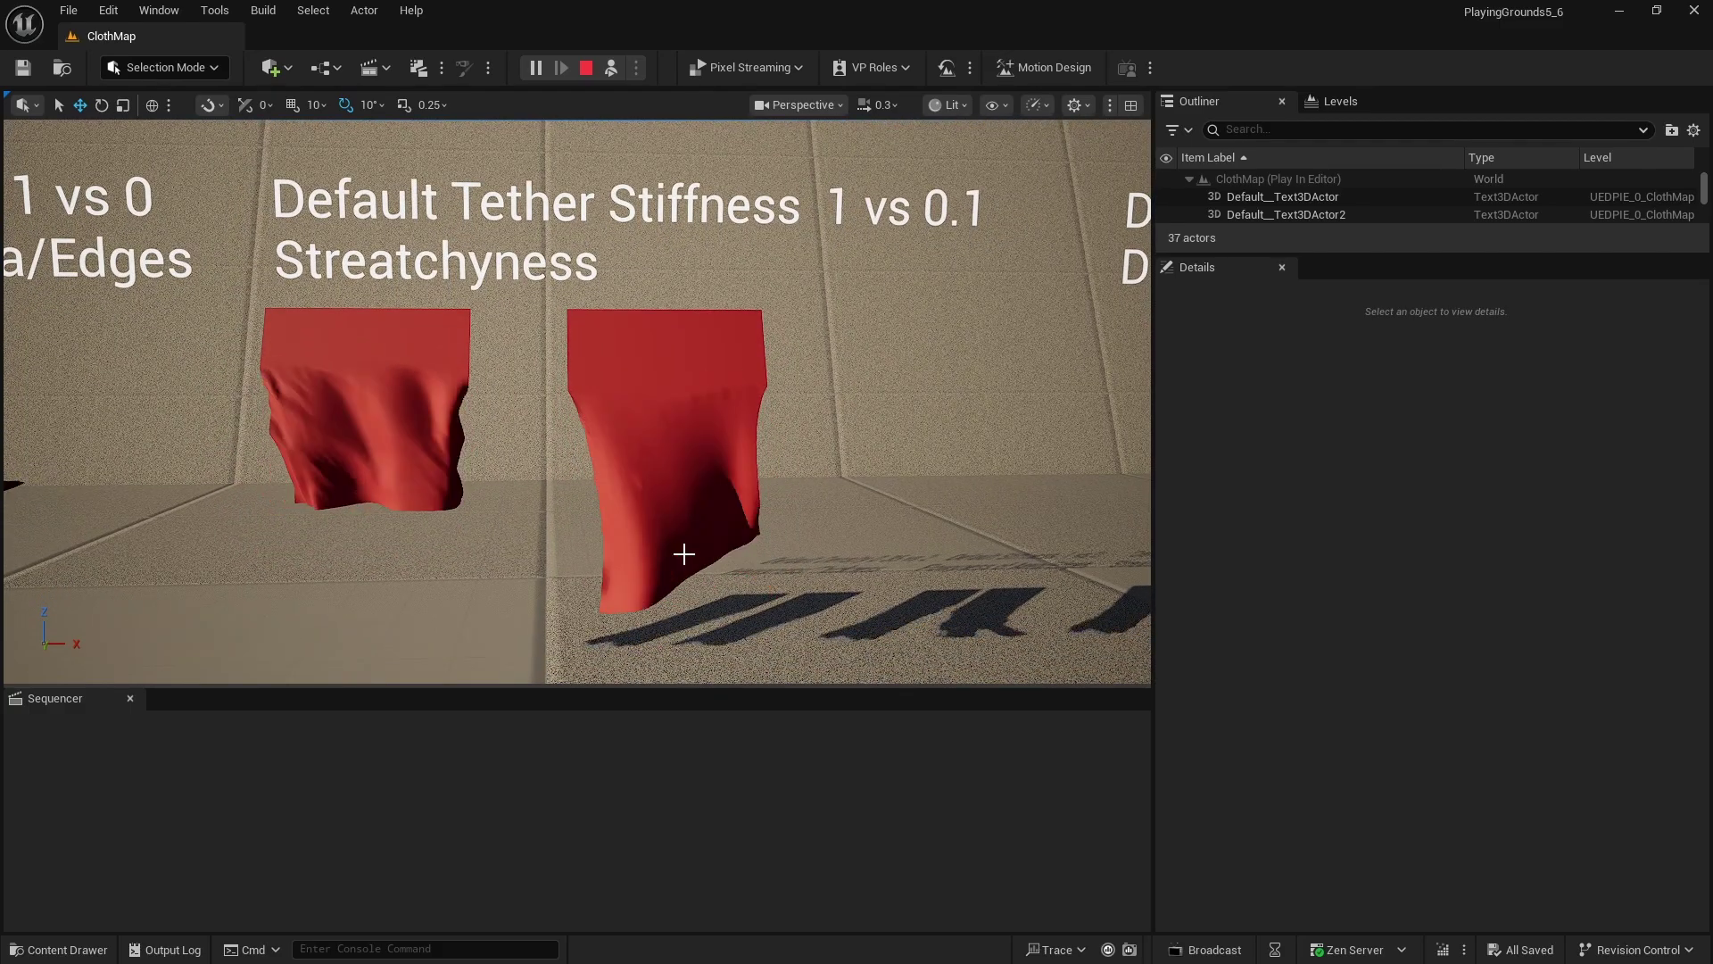
click(691, 343)
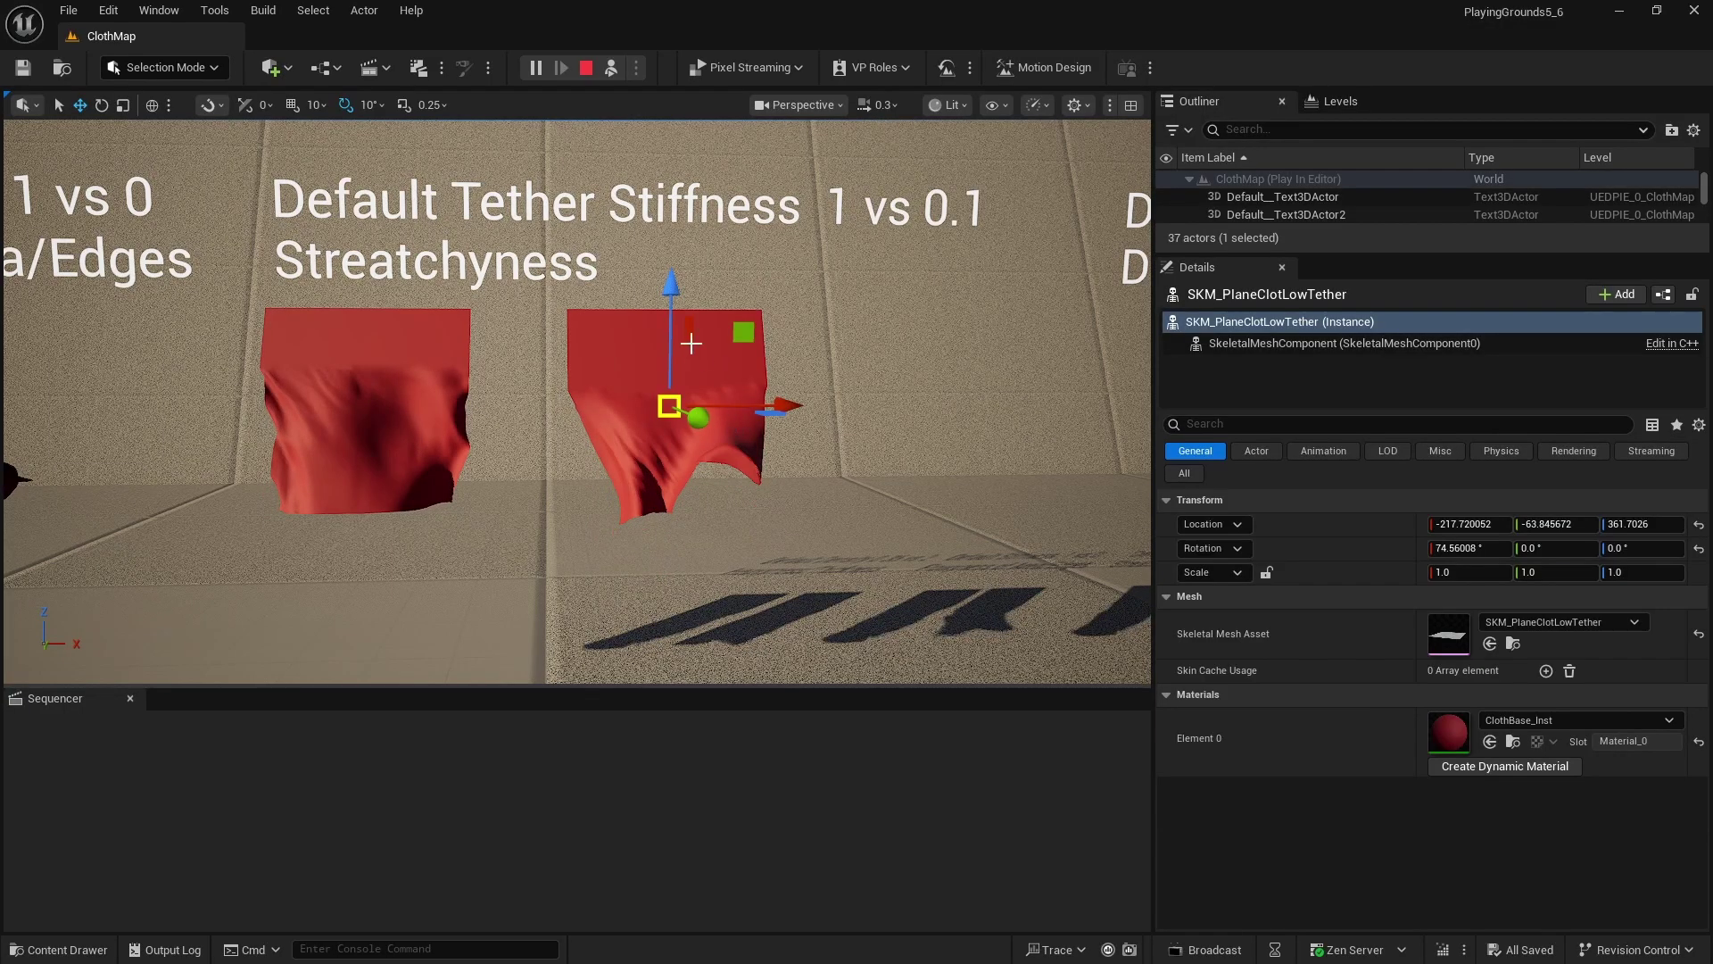
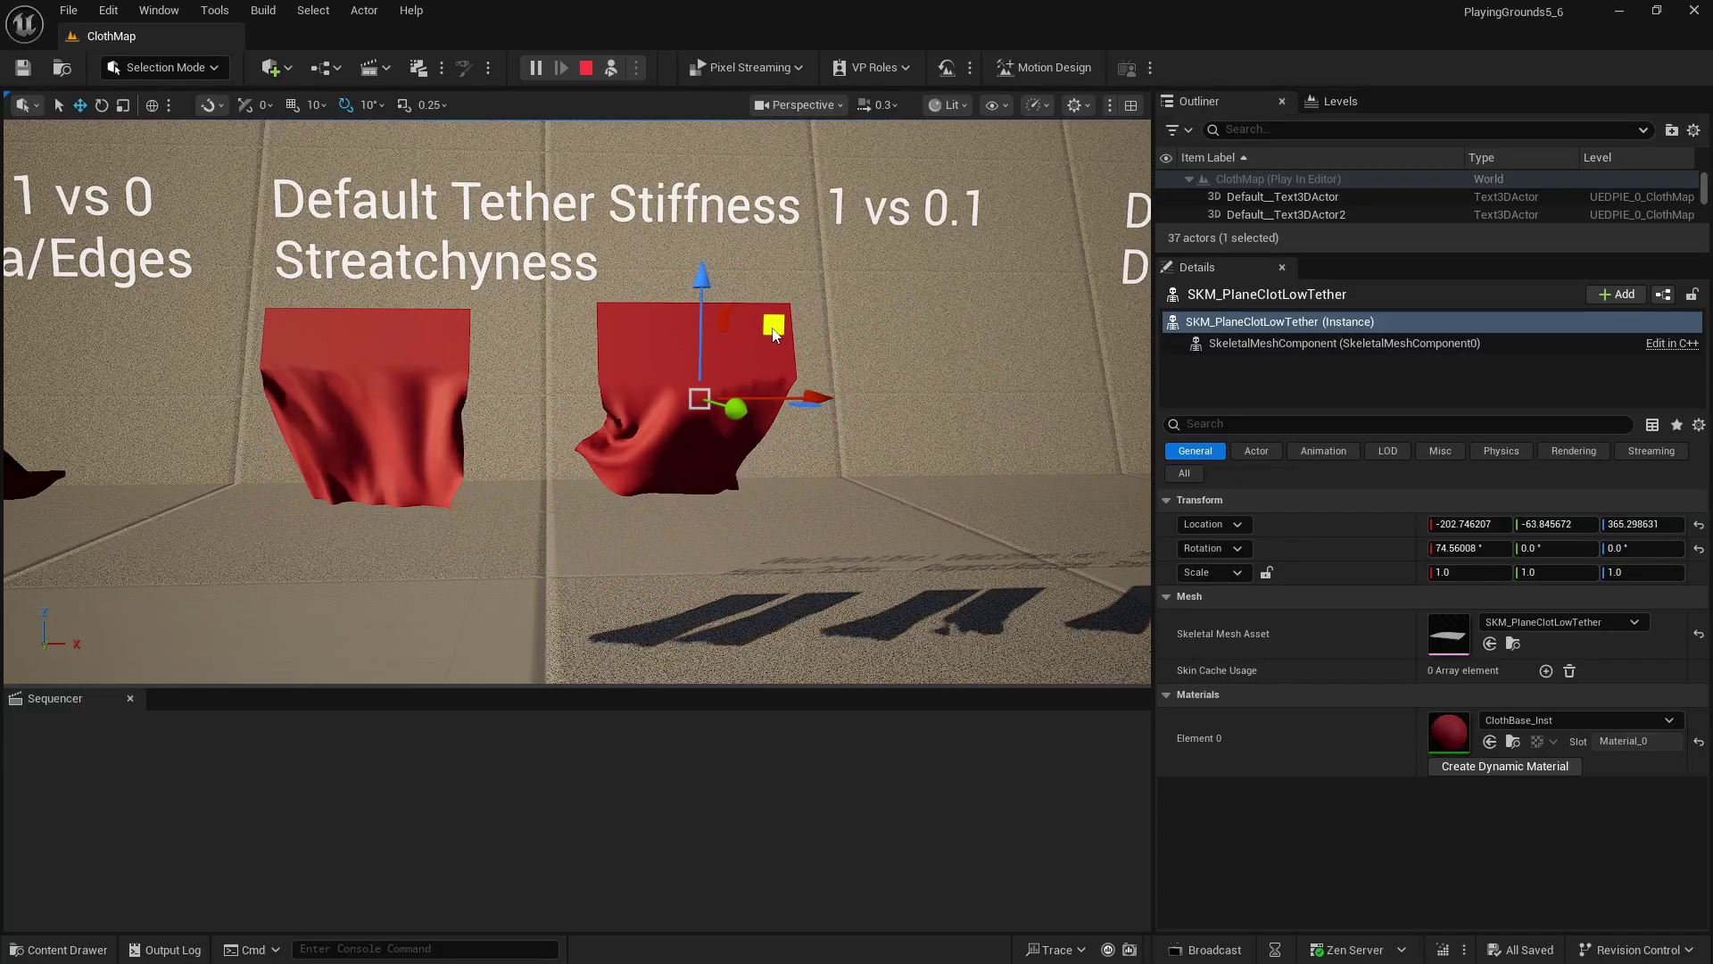
Examine the cloth planes comparing damping 0.01 and 0.5, and shift the plane with damping 0.5 around to test its motion.
key(d)
right_drag(851, 493, 851, 494)
scroll(850, 493, up, 1)
key(d)
right_drag(543, 466, 543, 466)
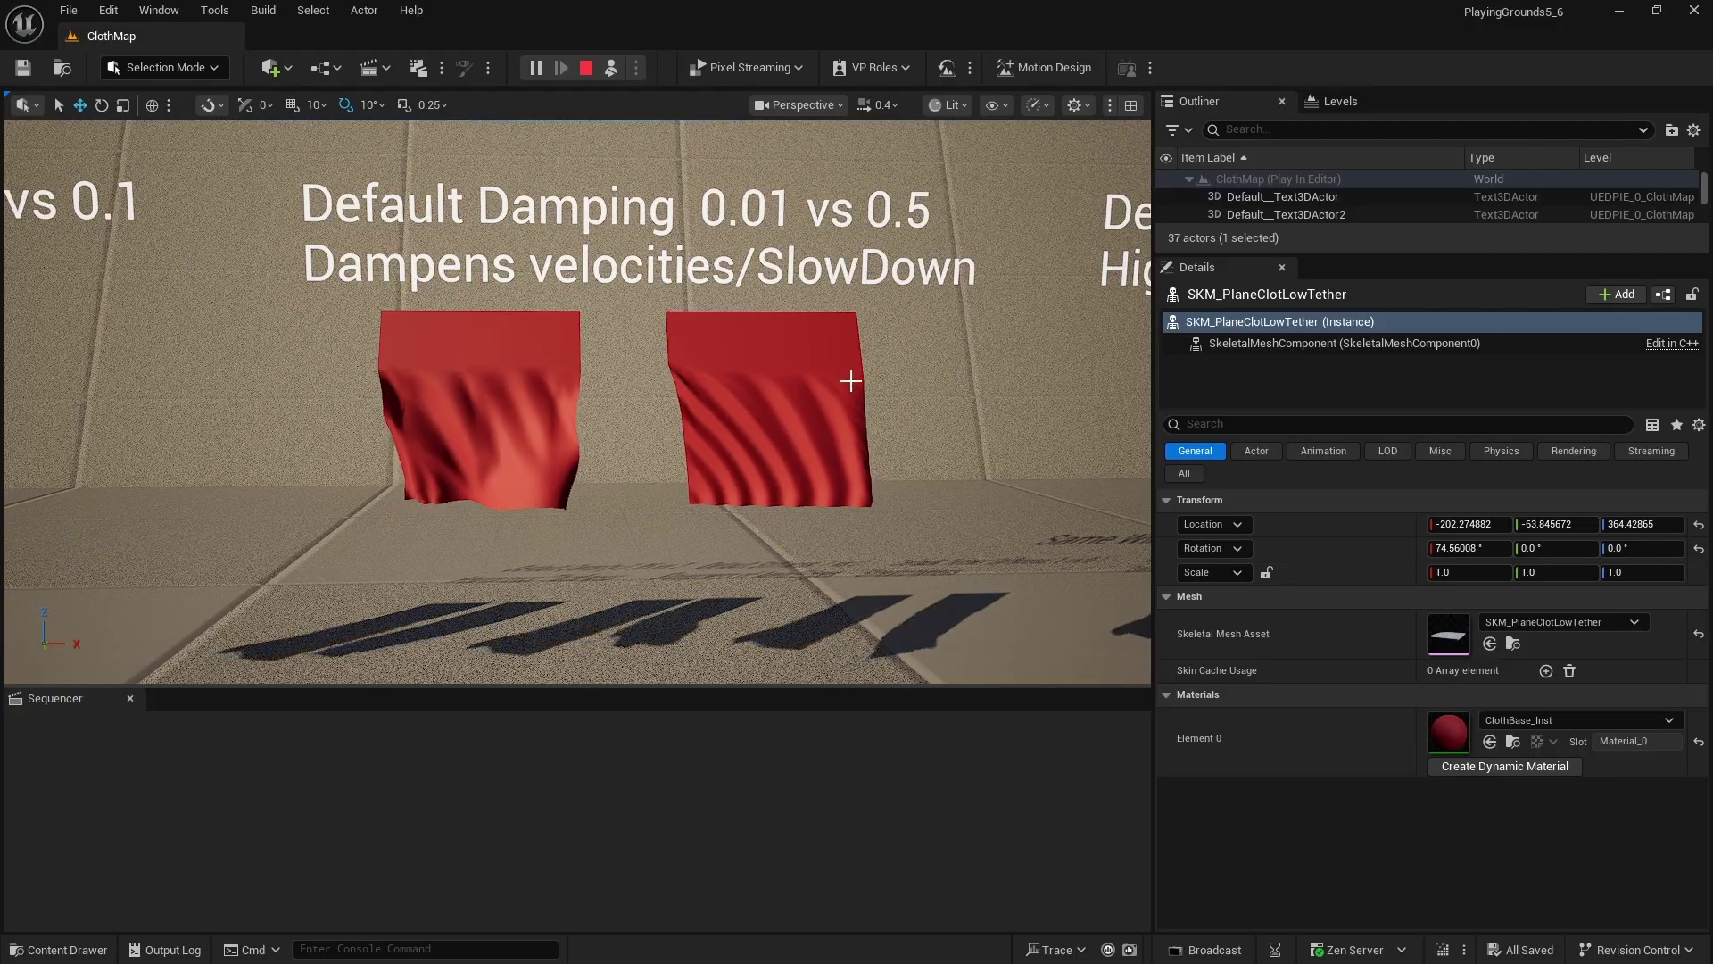
key(w)
right_drag(819, 467, 819, 468)
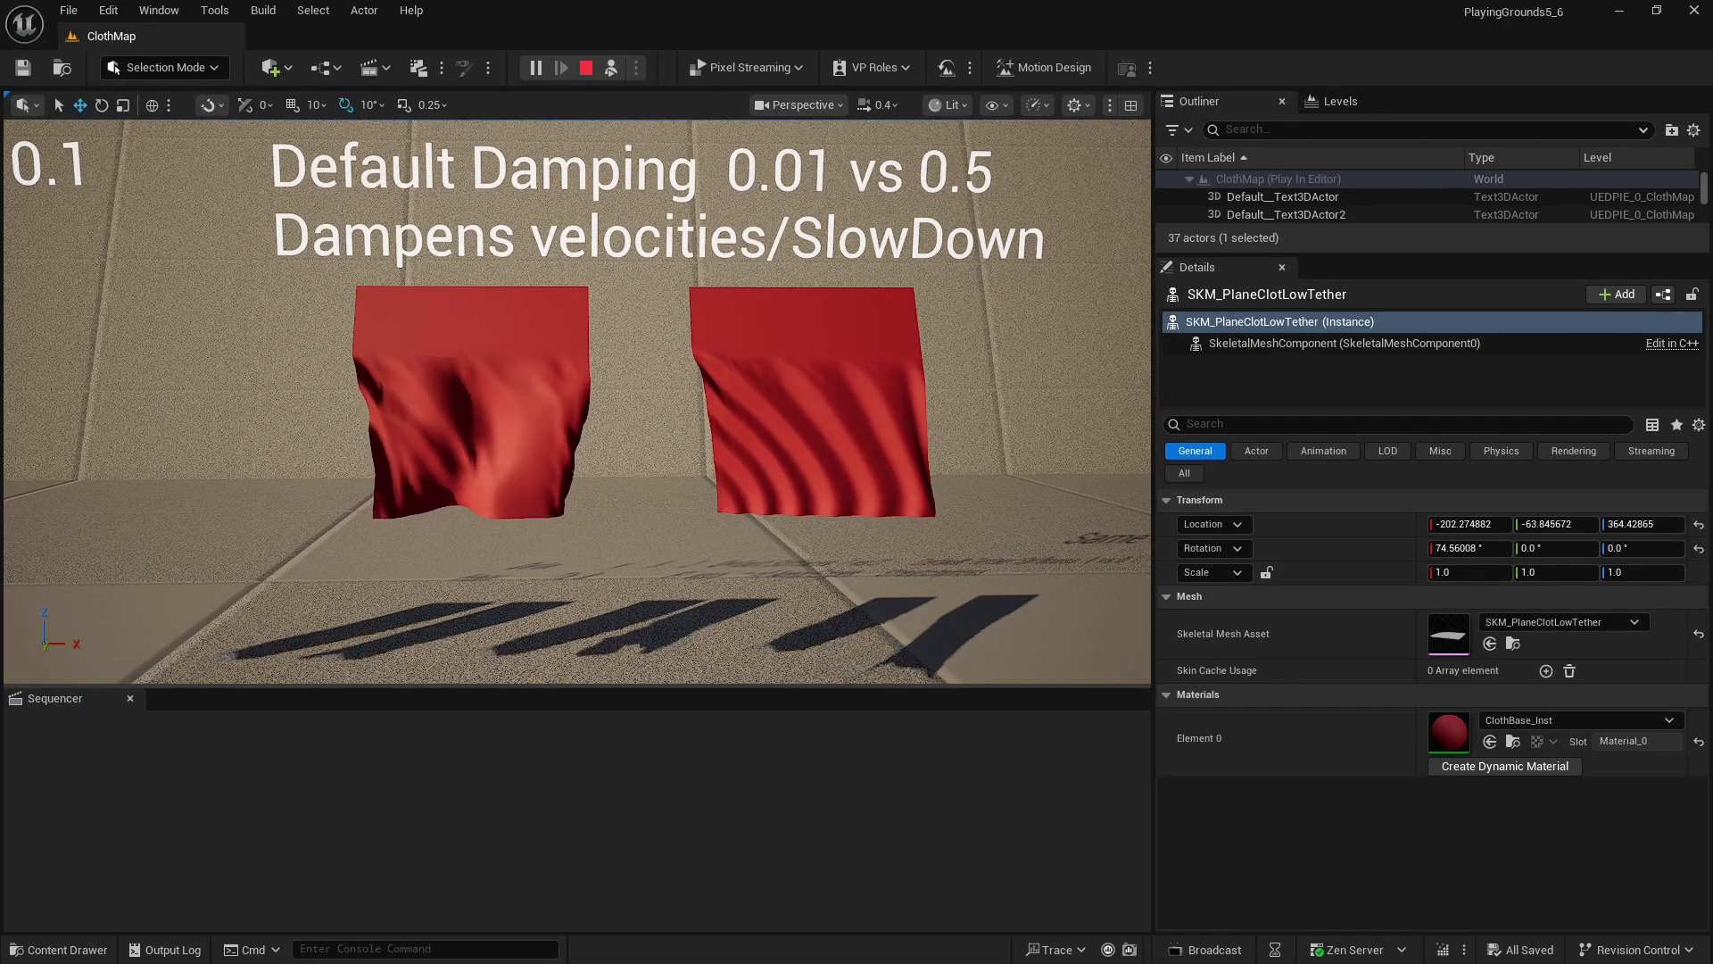
click(879, 339)
mouse_move(879, 339)
mouse_down()
mouse_move(895, 326)
mouse_move(917, 361)
mouse_move(775, 311)
mouse_move(803, 357)
mouse_move(973, 282)
mouse_move(932, 500)
mouse_move(812, 271)
mouse_move(955, 431)
mouse_move(739, 412)
mouse_move(815, 382)
mouse_move(939, 600)
mouse_move(808, 361)
mouse_move(952, 368)
mouse_move(806, 525)
mouse_move(913, 286)
mouse_move(1002, 405)
mouse_move(857, 386)
mouse_move(929, 370)
mouse_move(842, 329)
mouse_move(892, 318)
mouse_move(875, 325)
mouse_move(848, 504)
mouse_move(888, 272)
mouse_move(886, 438)
mouse_move(874, 323)
mouse_up()
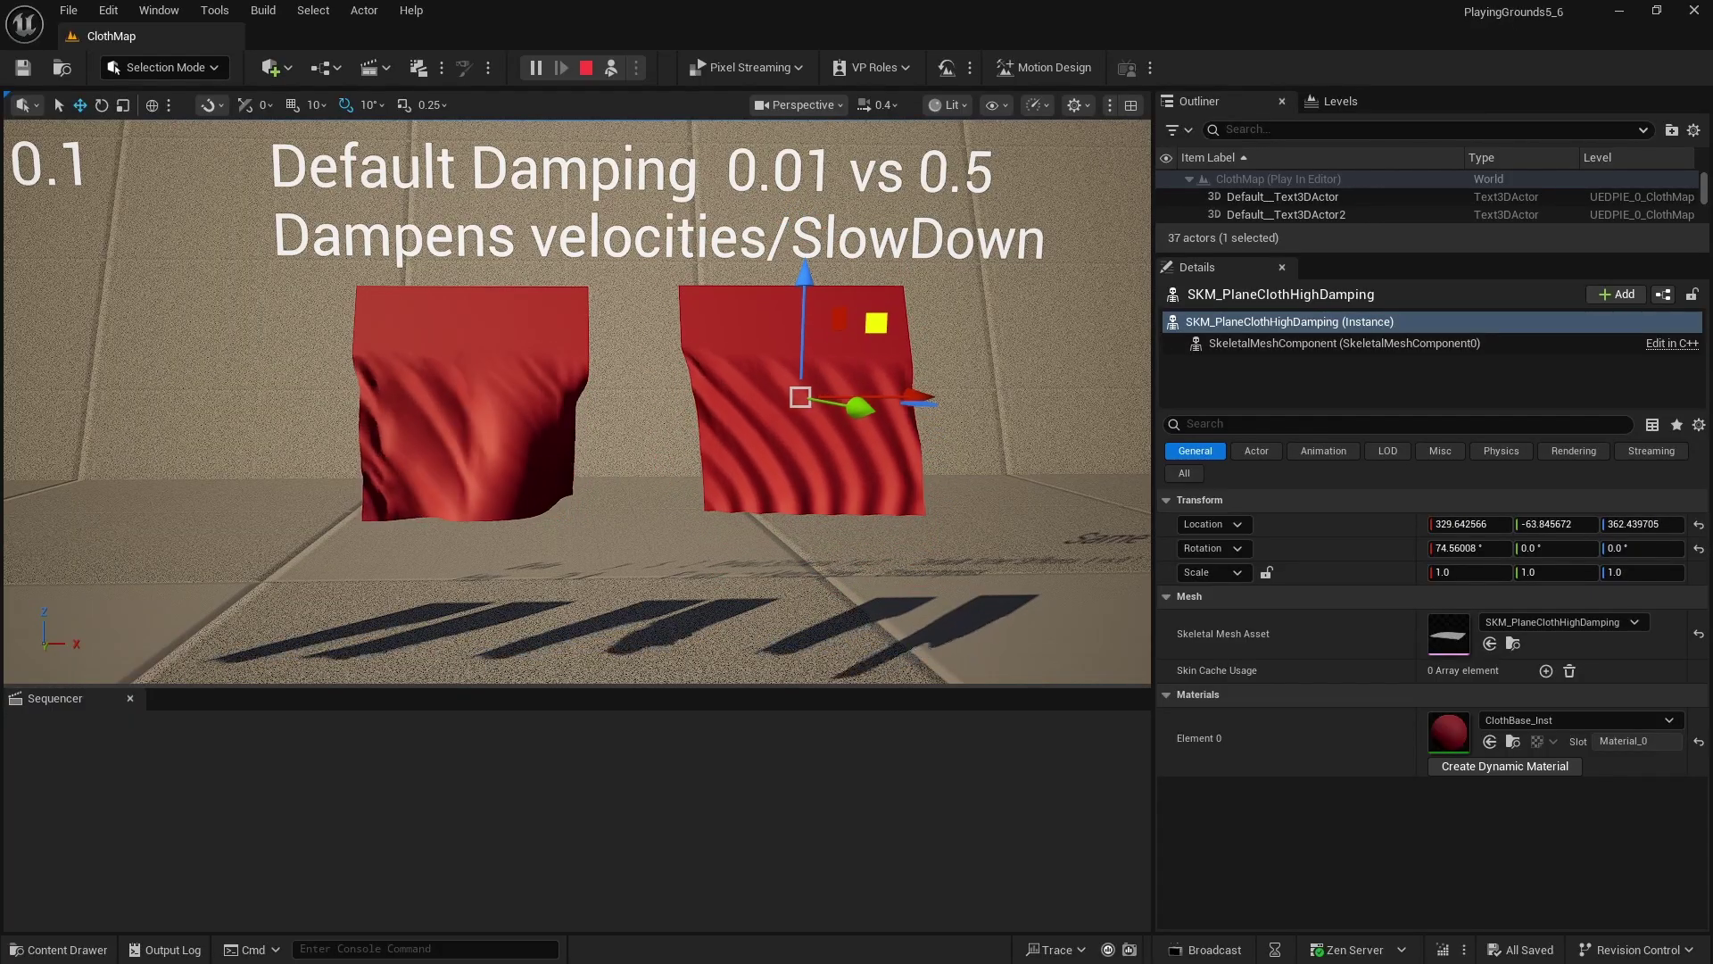
Examine the cloth planes comparing drag 0.035 and 0.15, moving the plane with drag 0.15 back and forth to test its pull.
drag(899, 436, 928, 473)
middle_drag(928, 473, 885, 544)
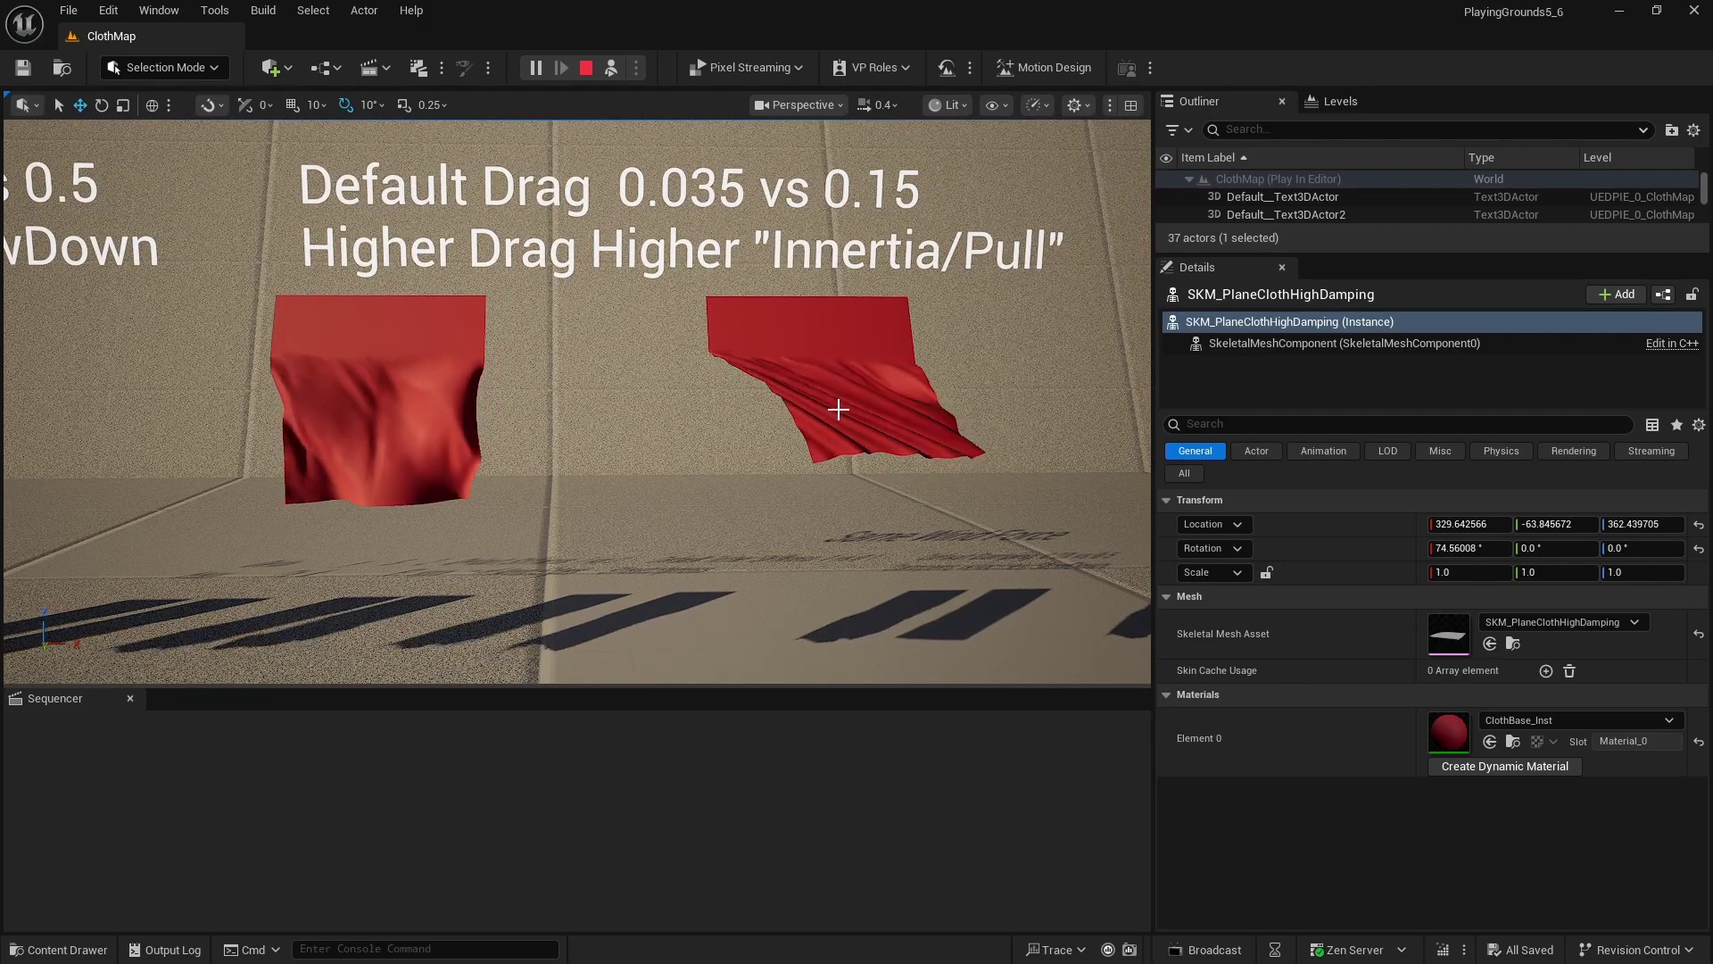
click(821, 317)
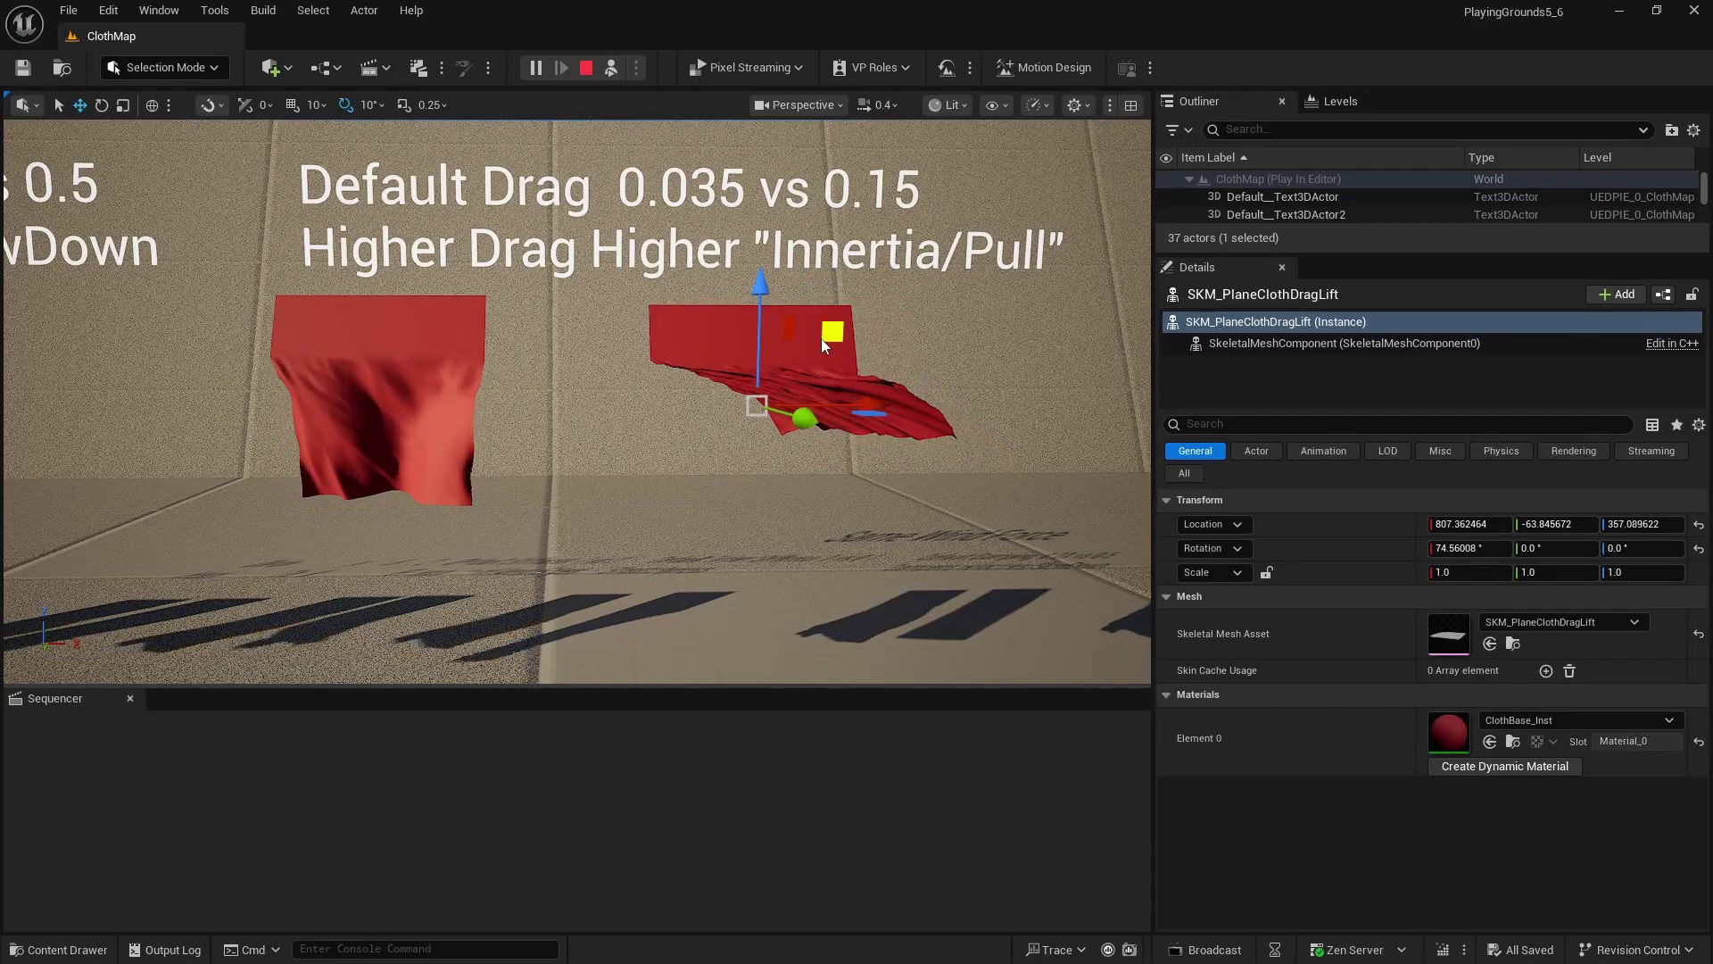
drag(821, 320, 883, 324)
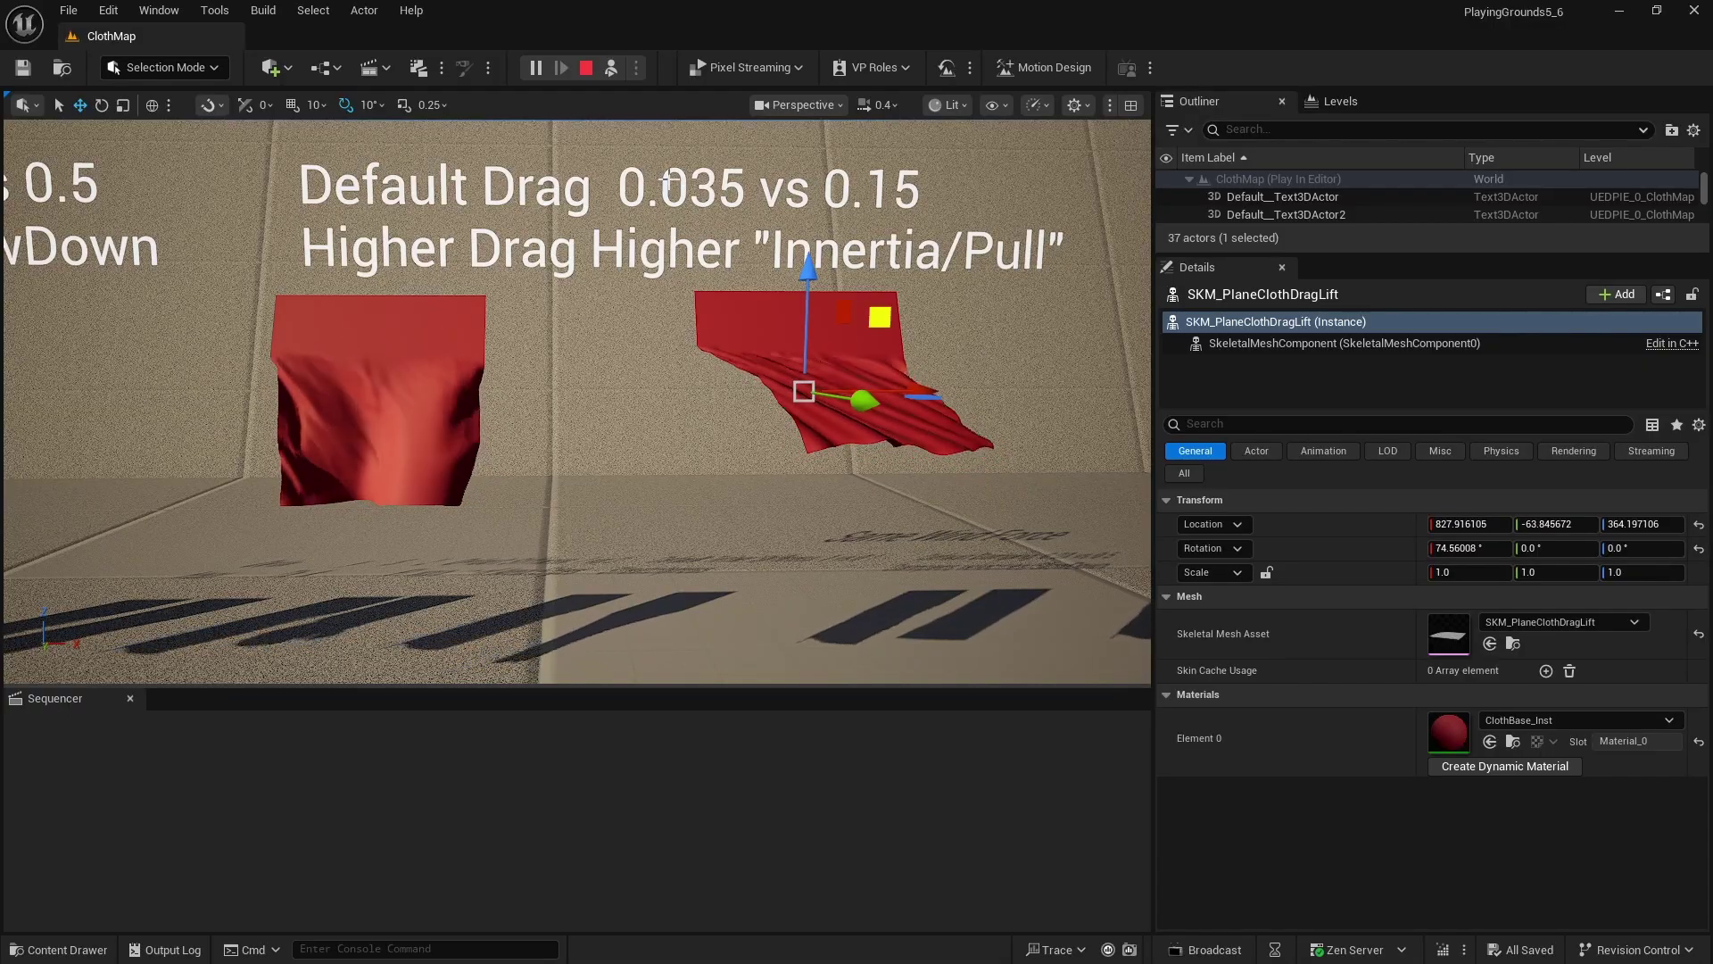
drag(884, 326, 841, 347)
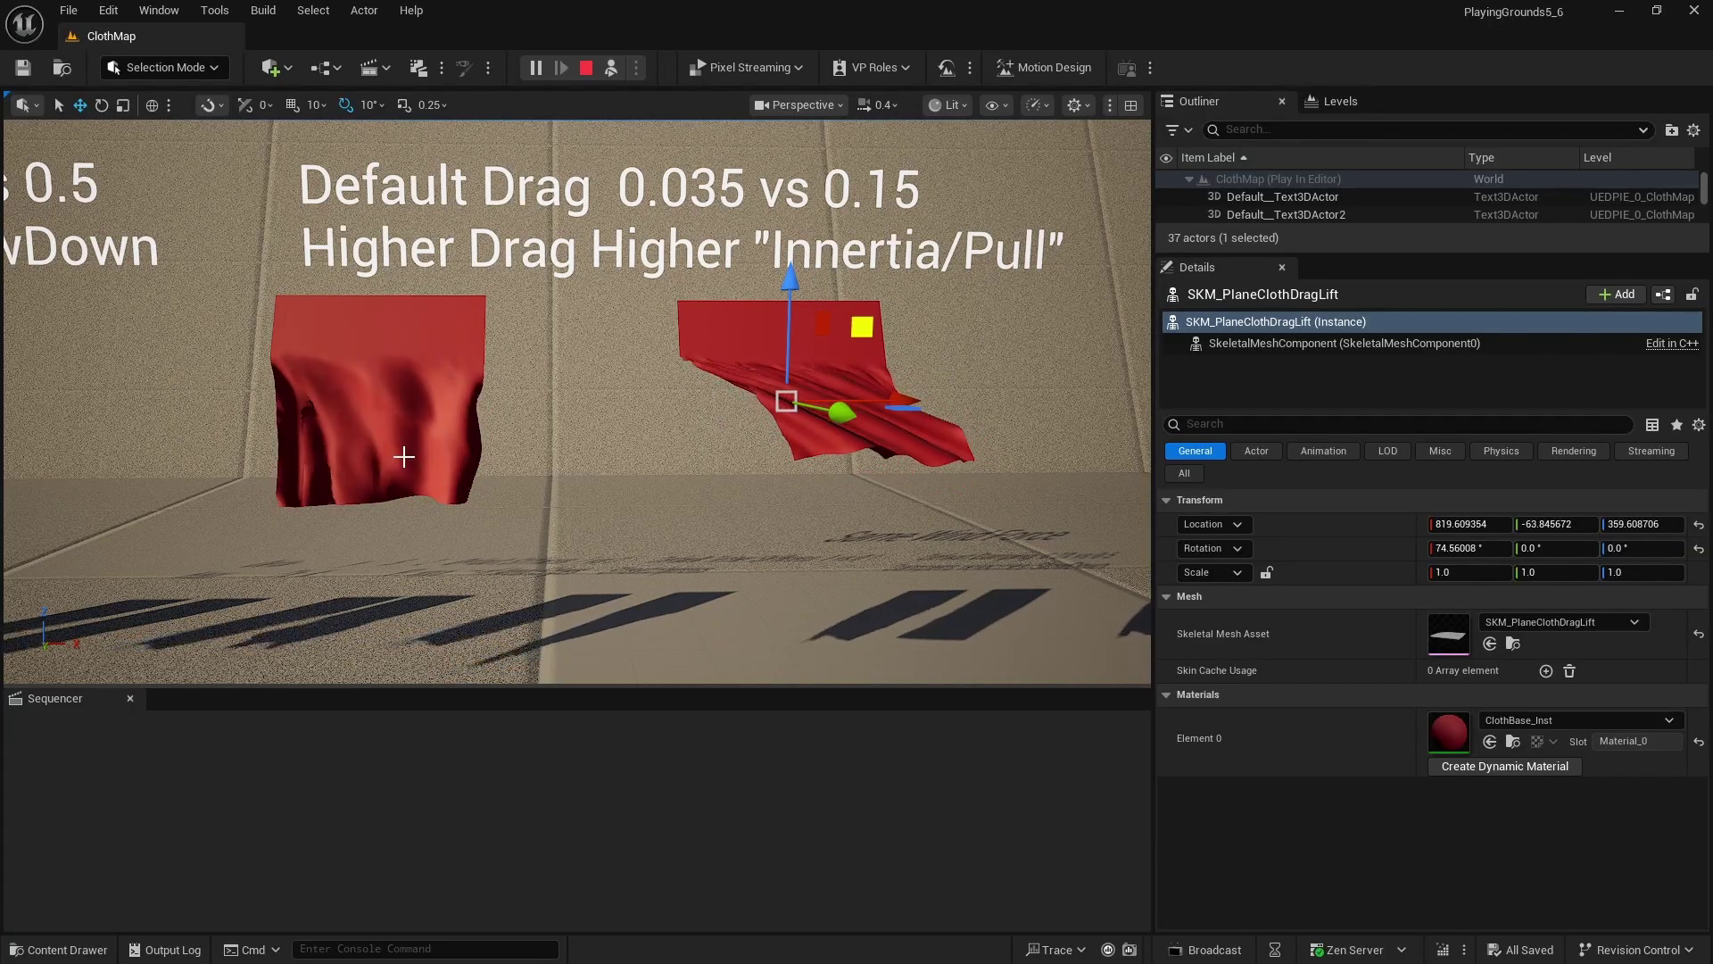
key(s)
right_drag(547, 390, 610, 391)
key(w)
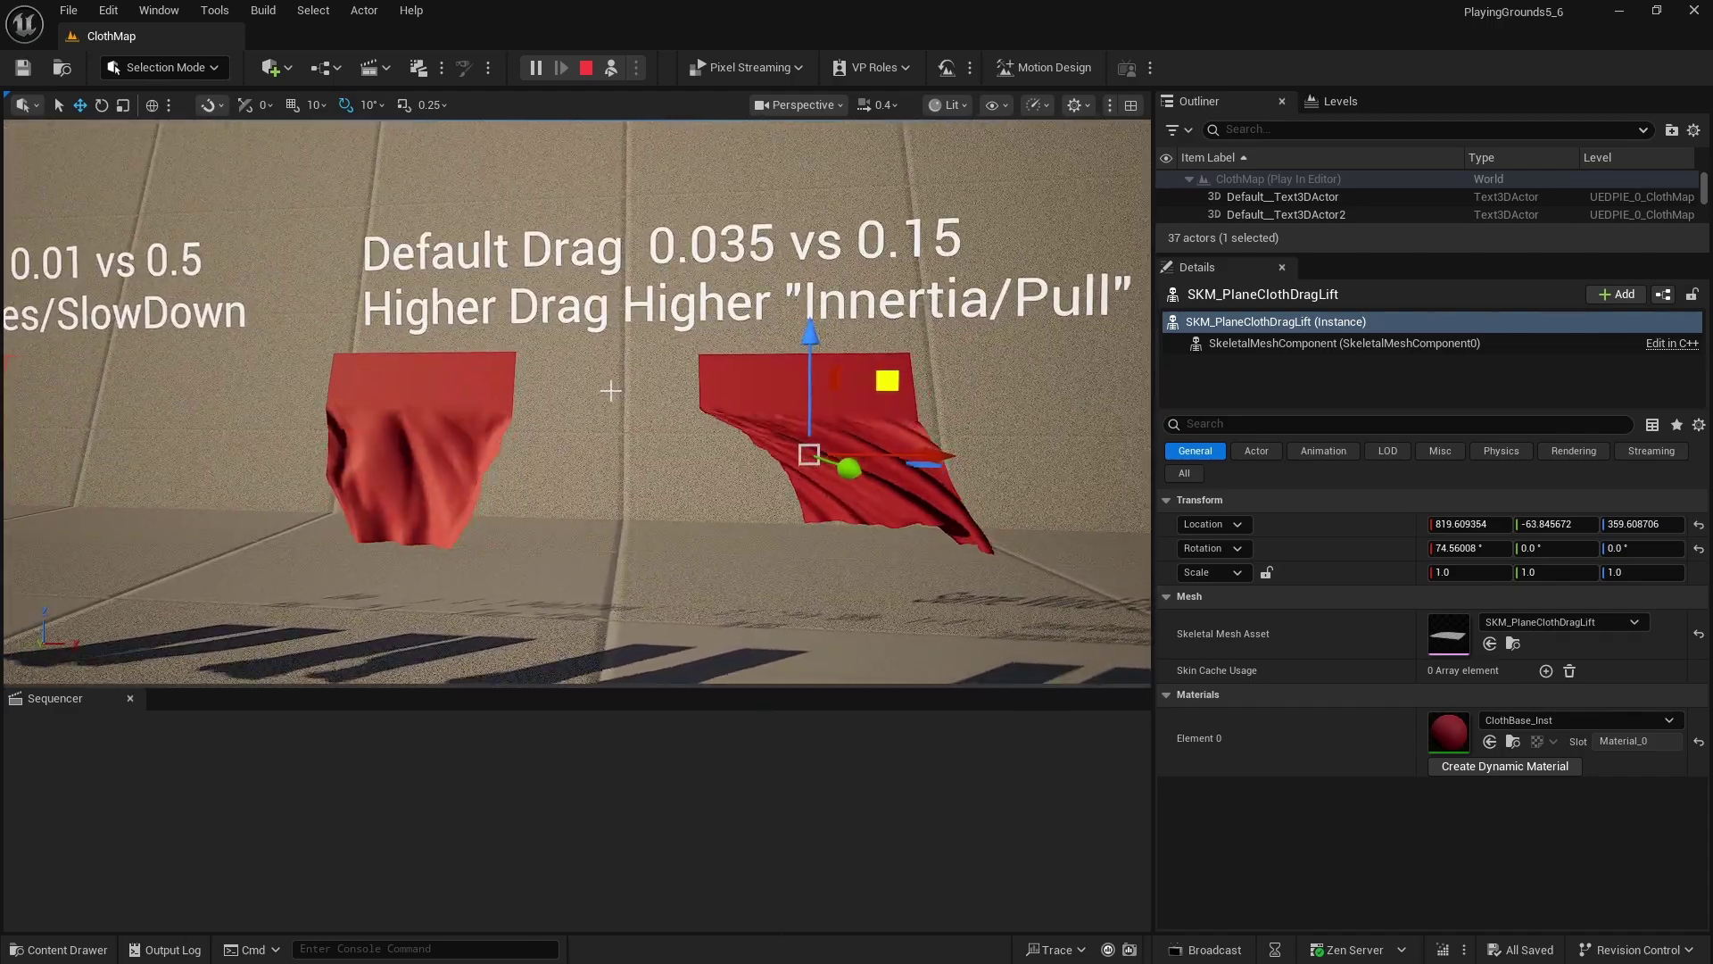
right_drag(715, 428, 669, 505)
key(d)
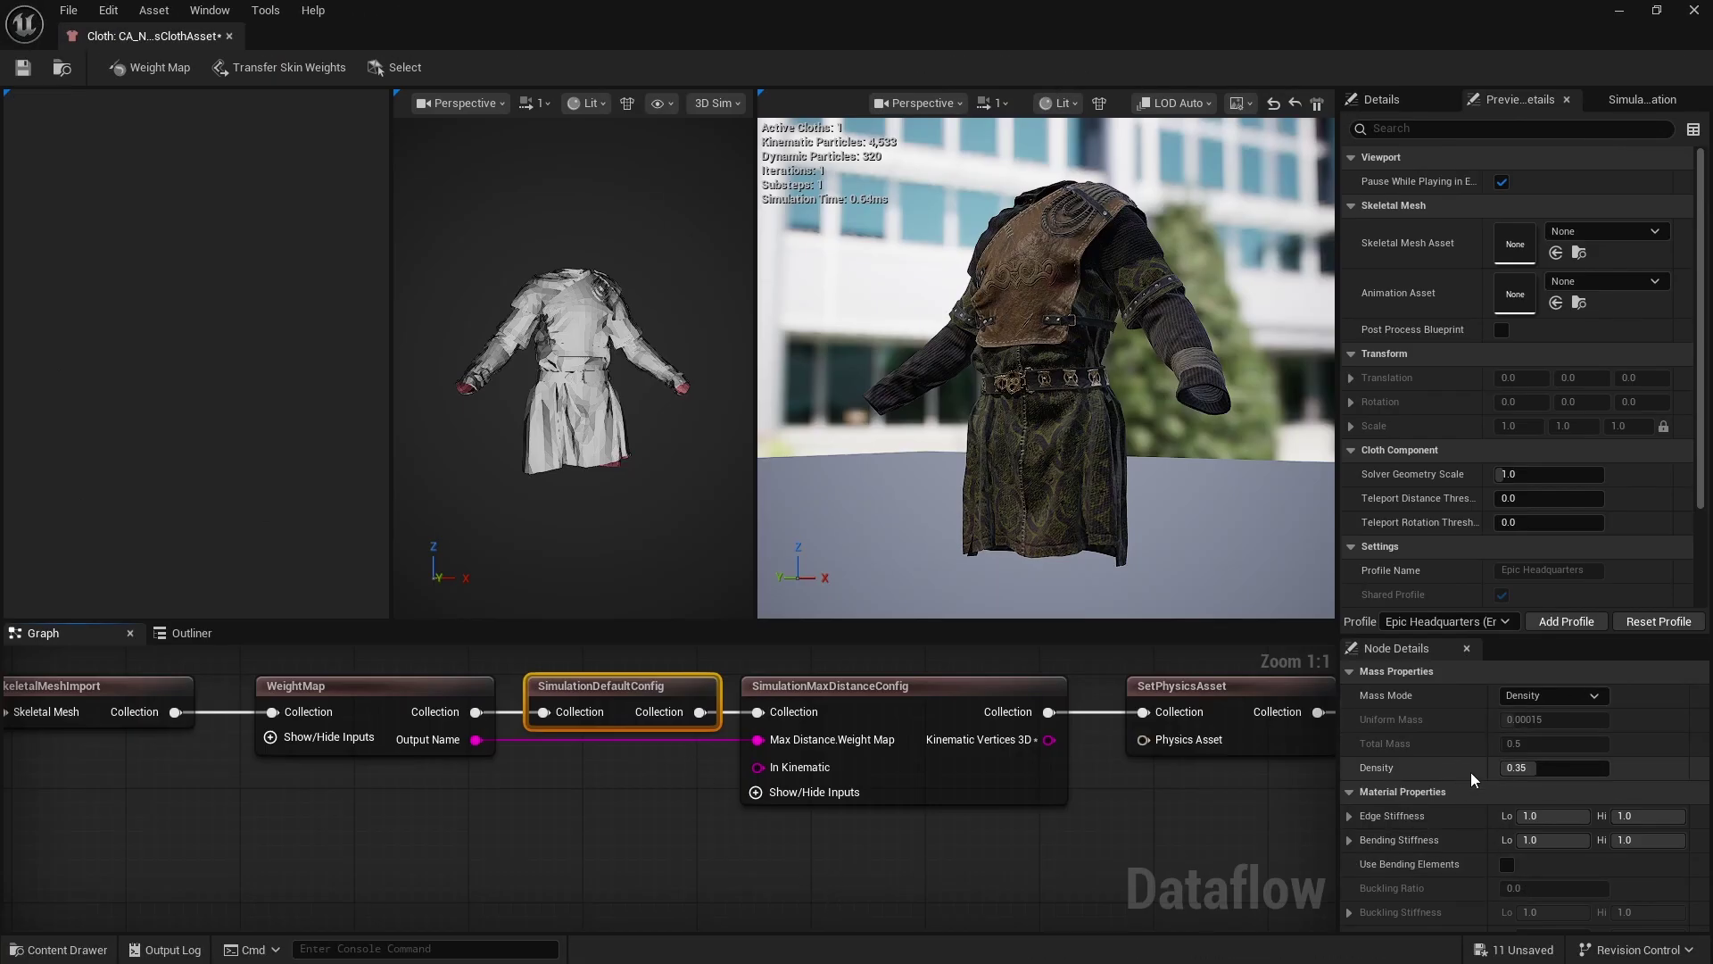
Back in the cloth asset, review the SimulationDefaultConfig node's material, collision and self-collision properties.
scroll(1448, 846, down, 3)
scroll(1442, 855, down, 5)
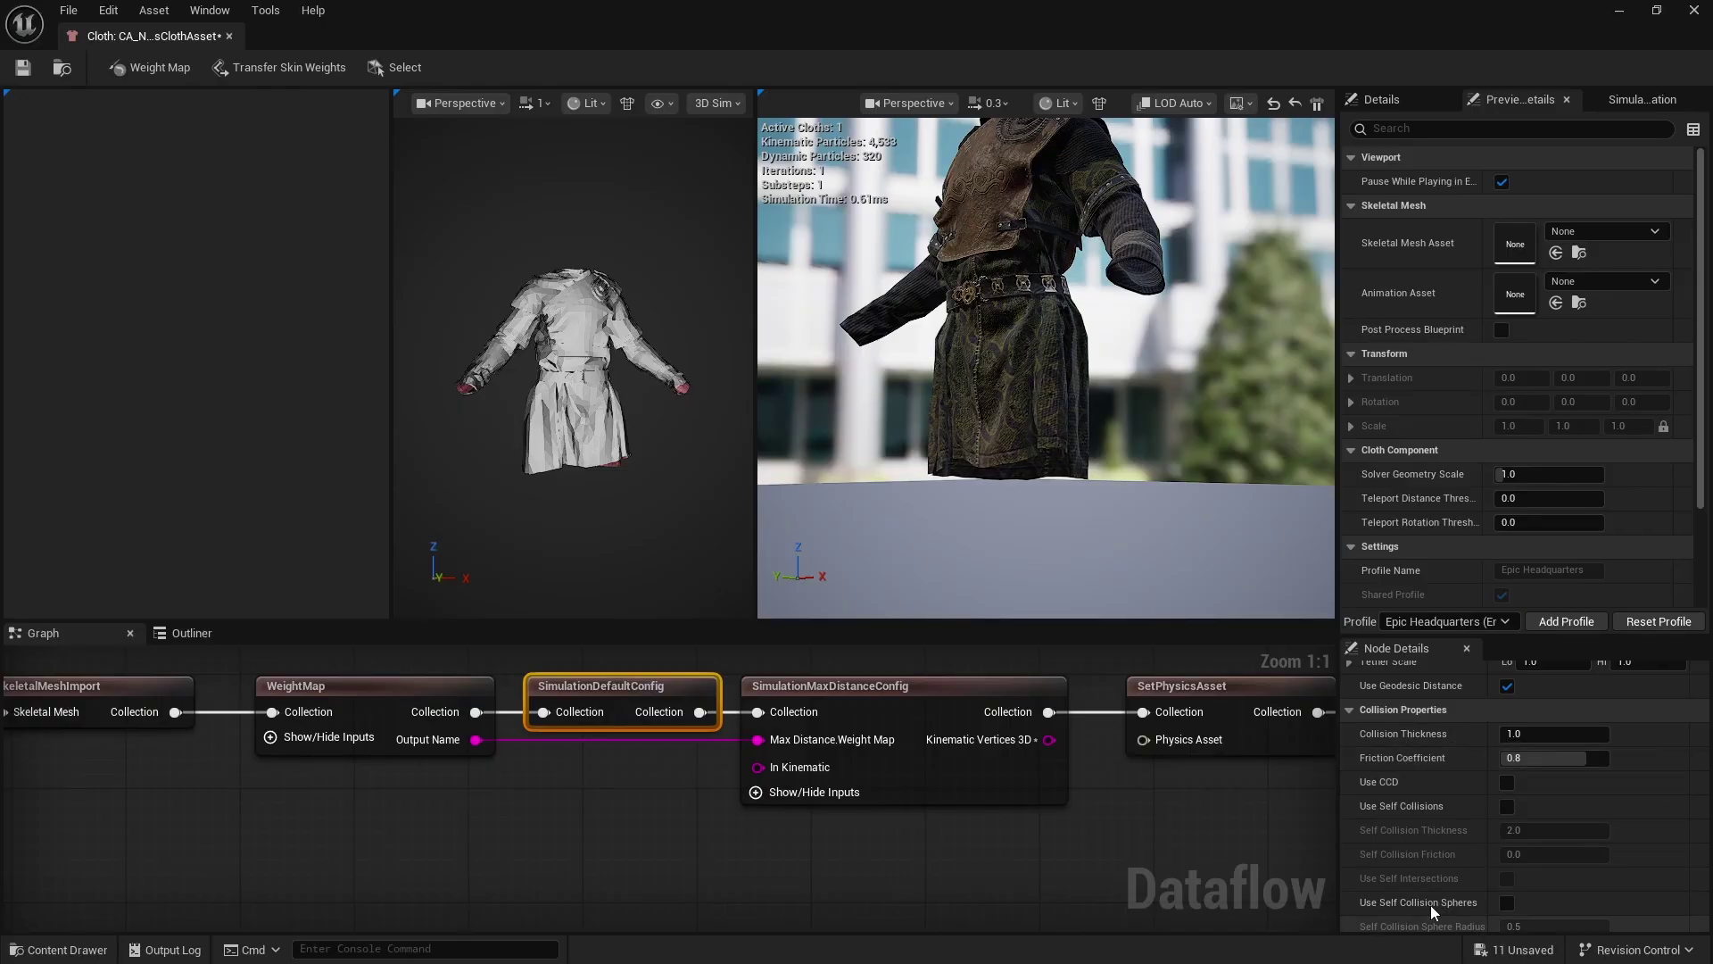
scroll(1414, 810, down, 2)
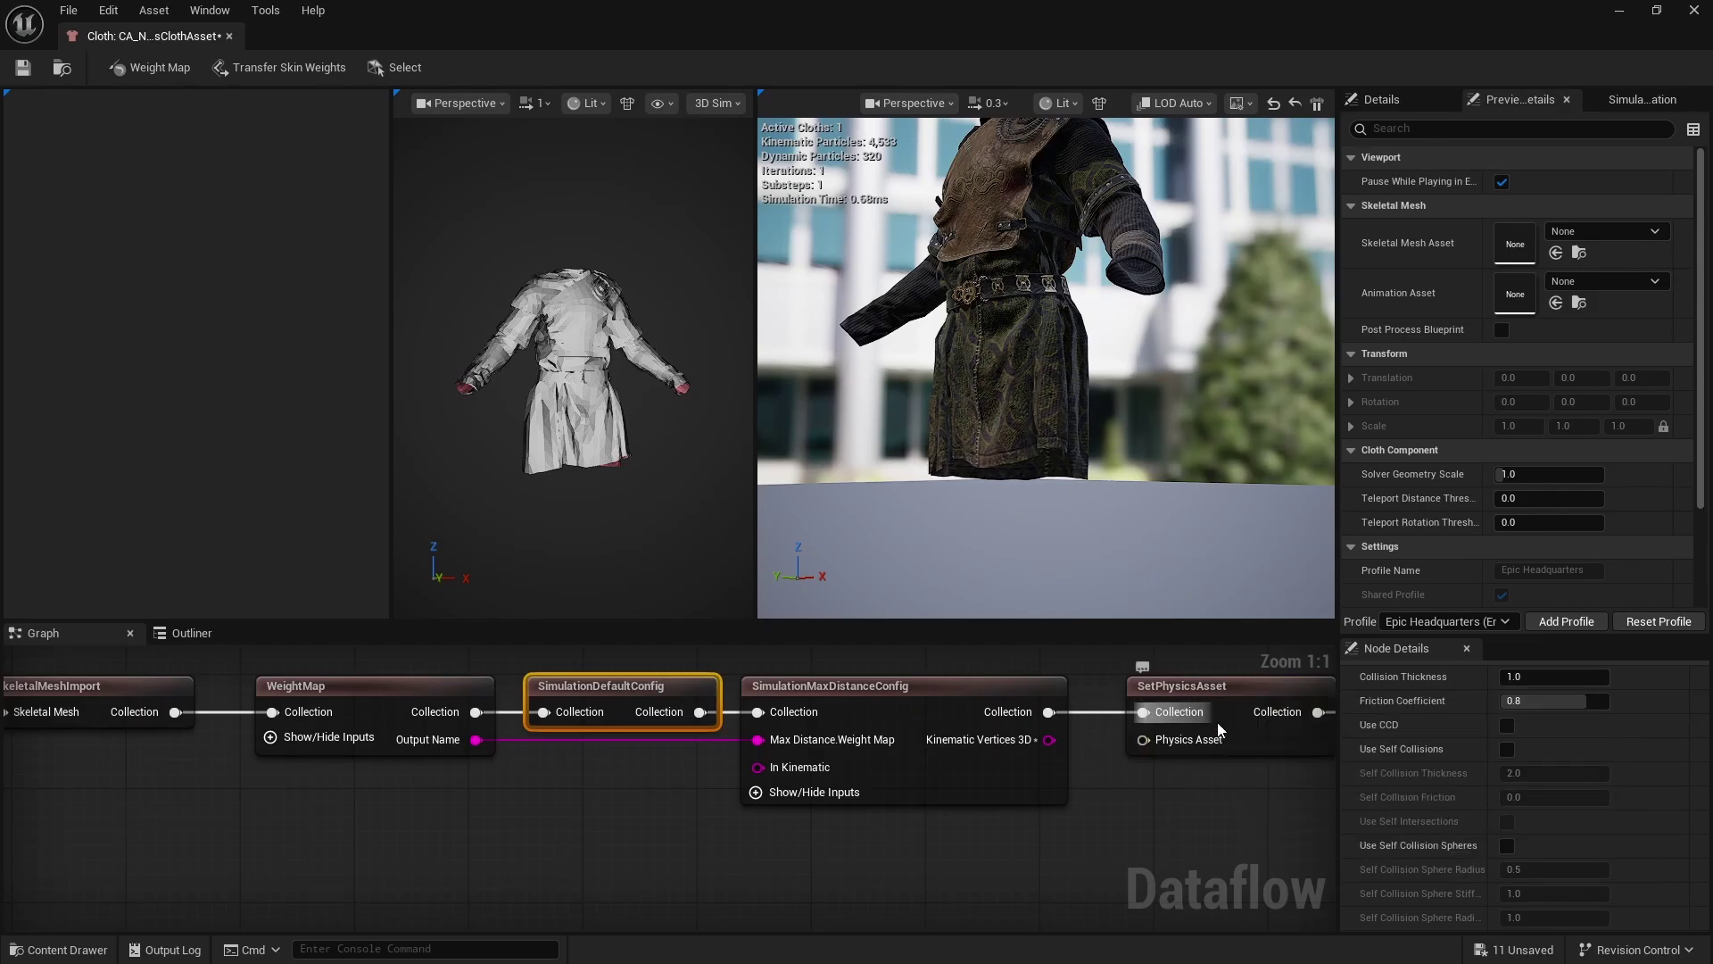
Inspect the SimulationMaxDistanceConfig node's low and high weights and compare them with the mask painted in the WeightMap node.
right_drag(1213, 762, 1156, 767)
click(915, 799)
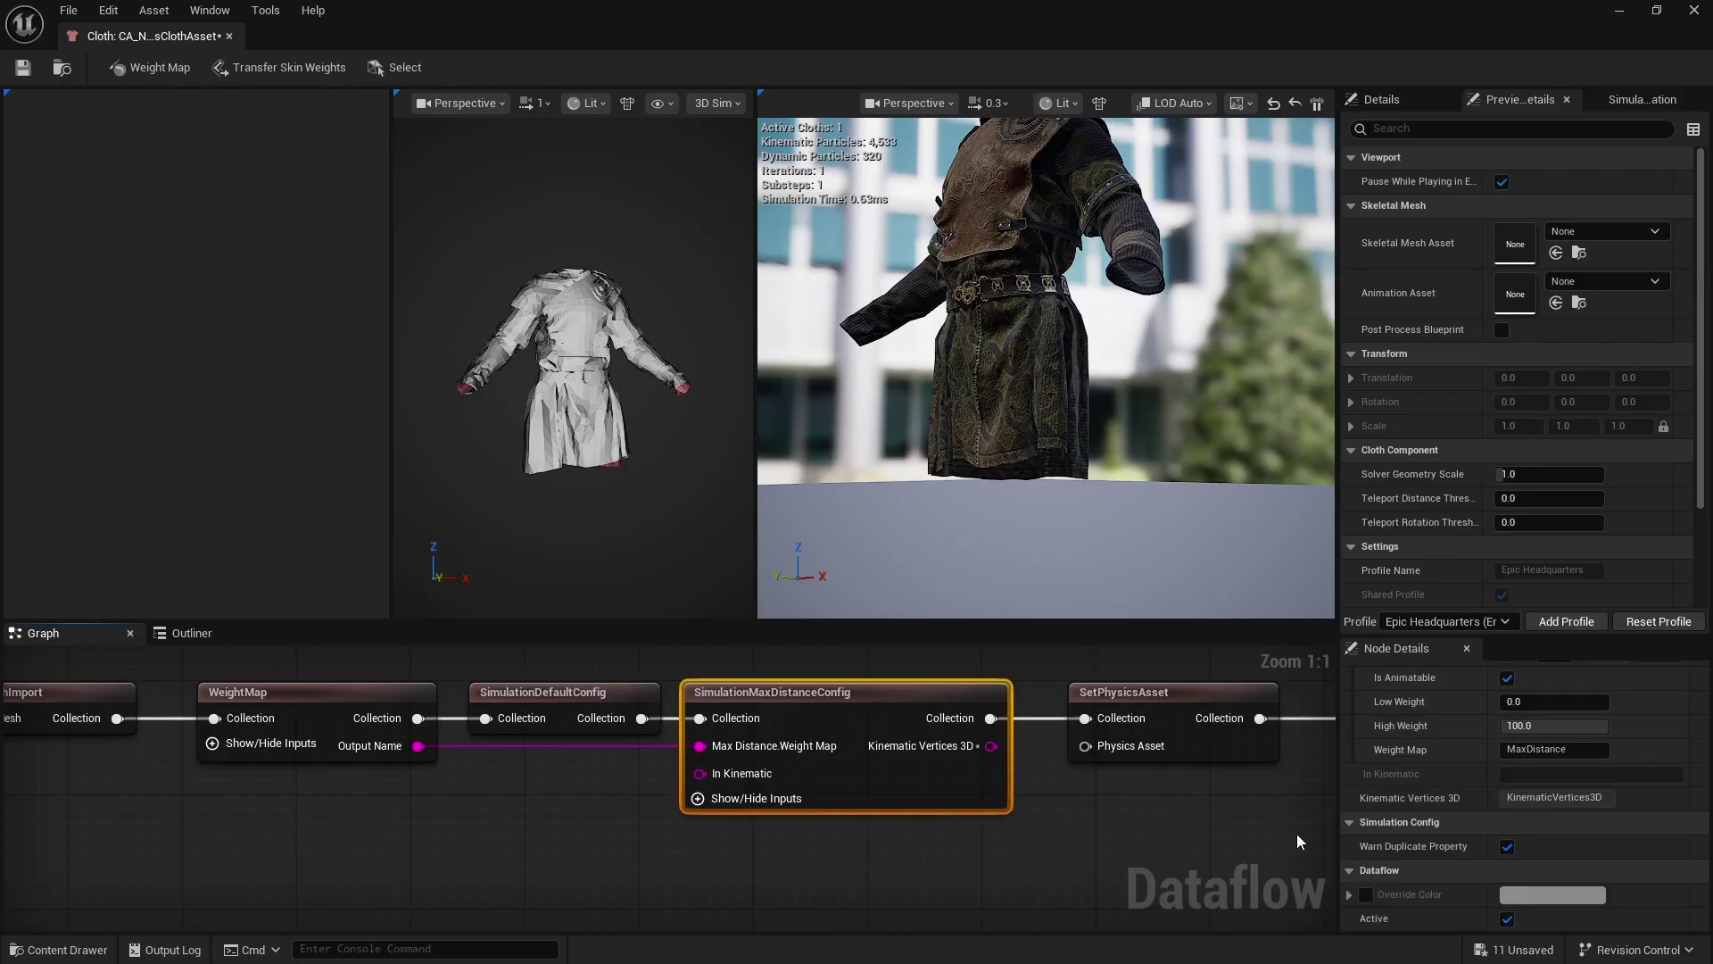
mouse_move(1418, 737)
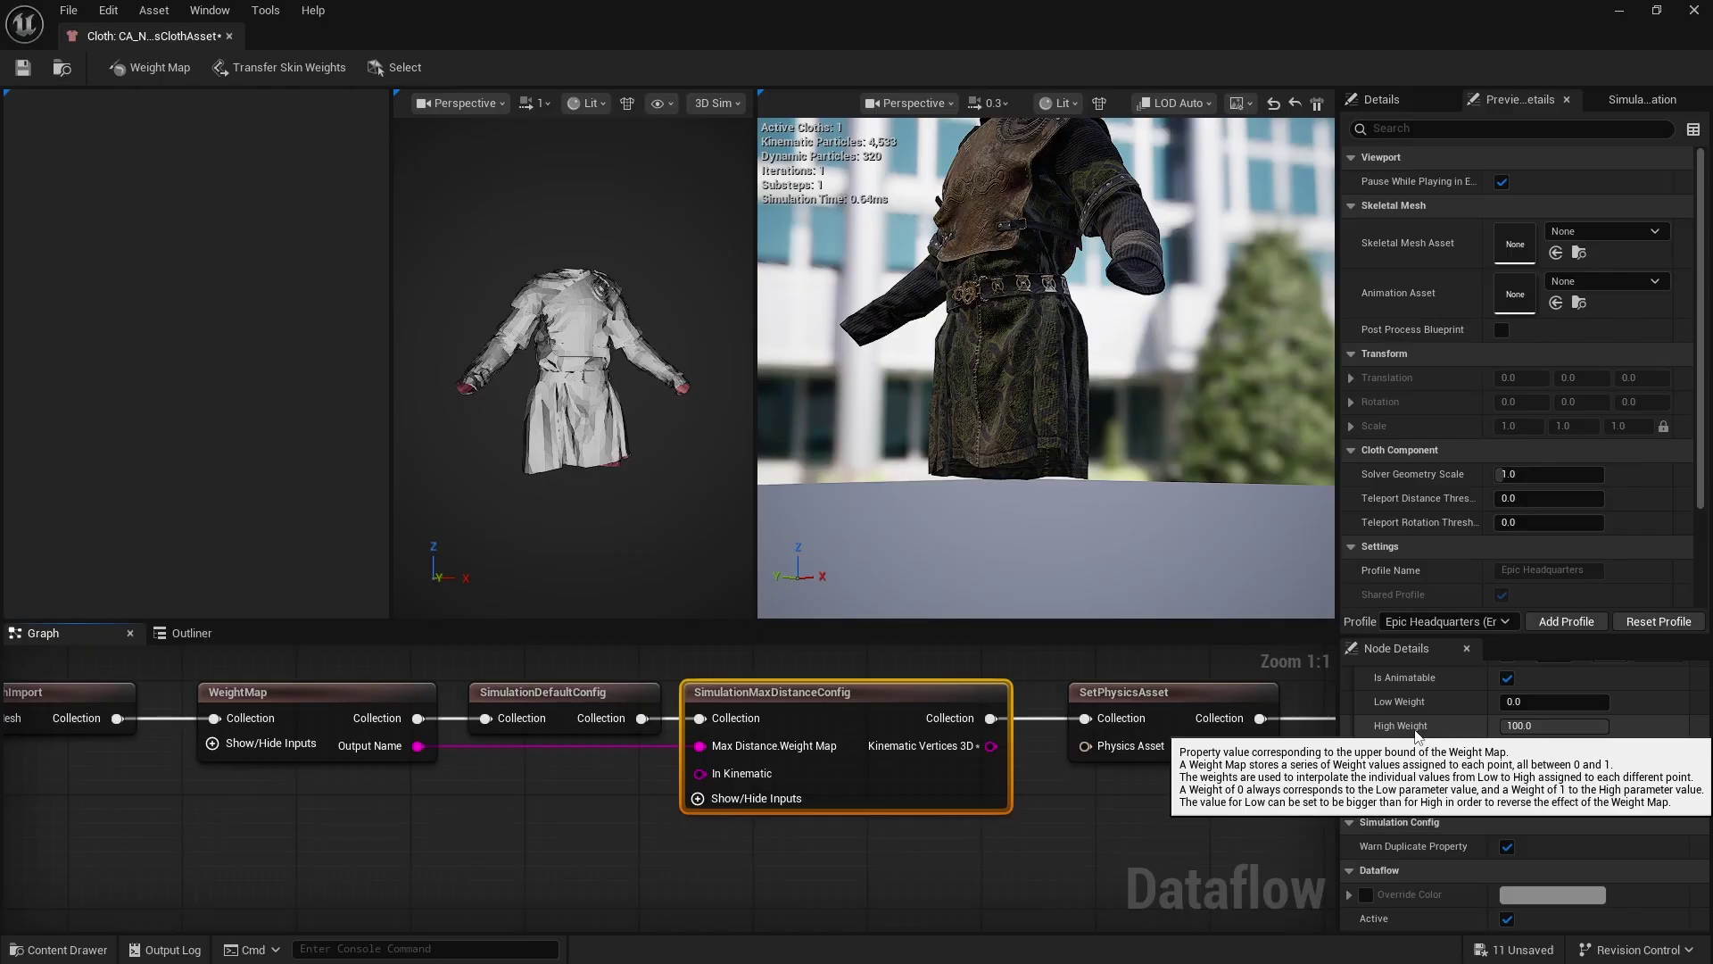
double_click(249, 699)
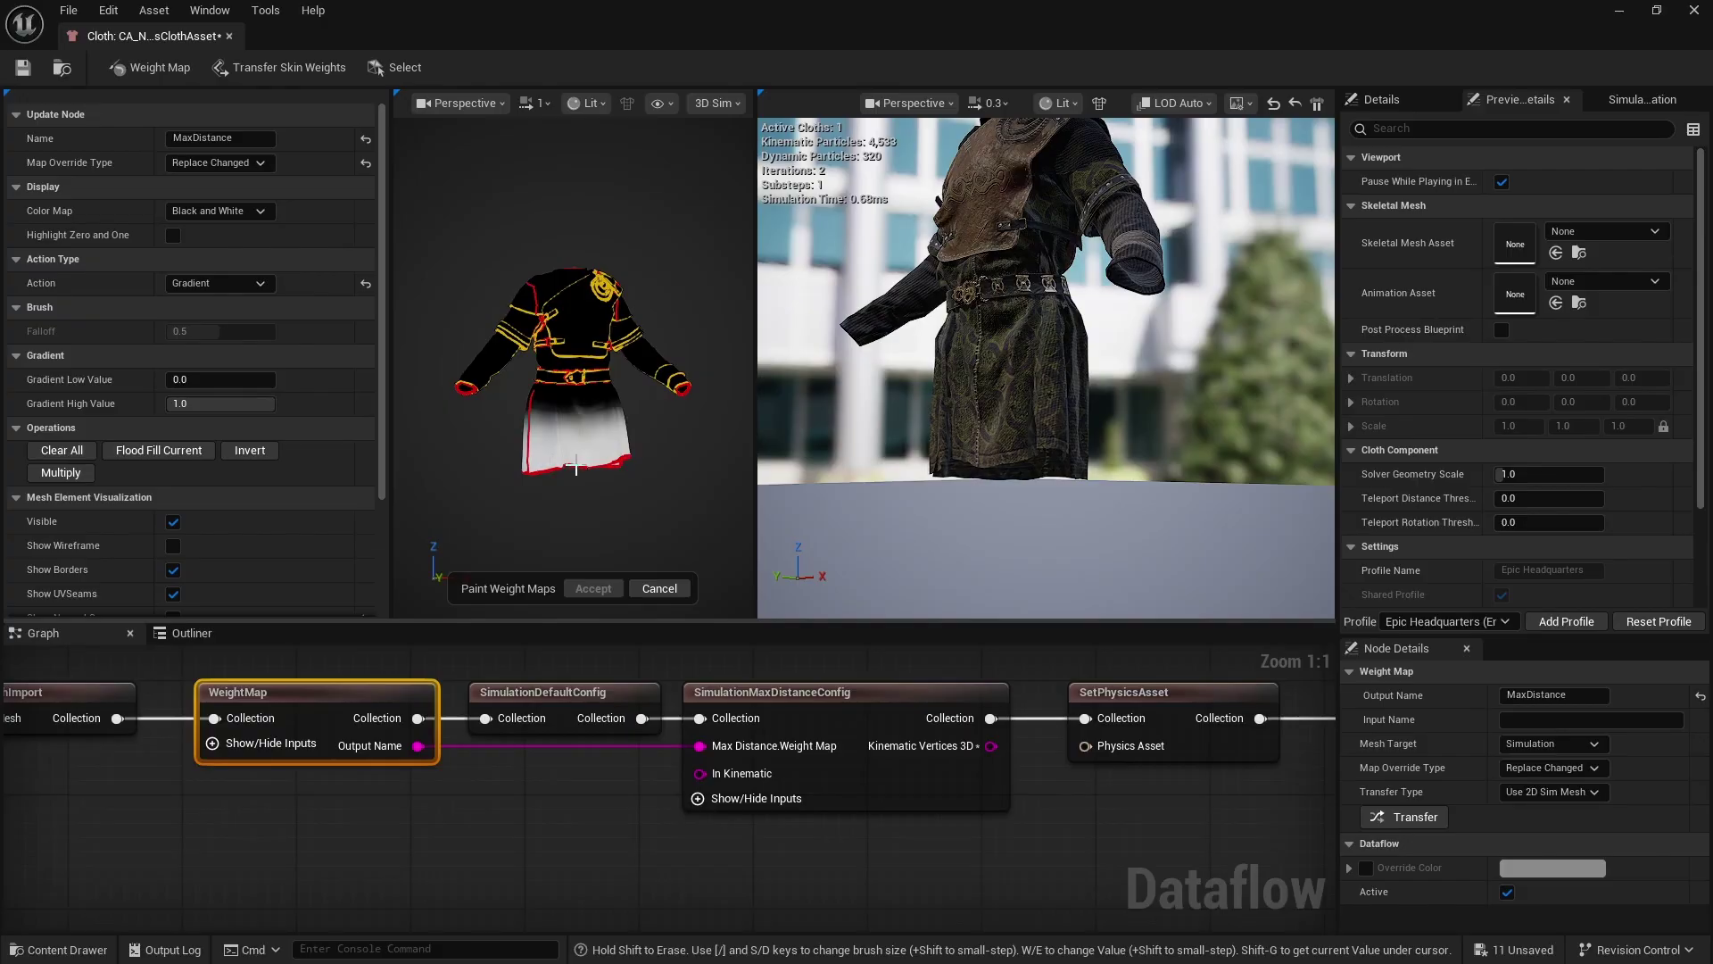
click(886, 717)
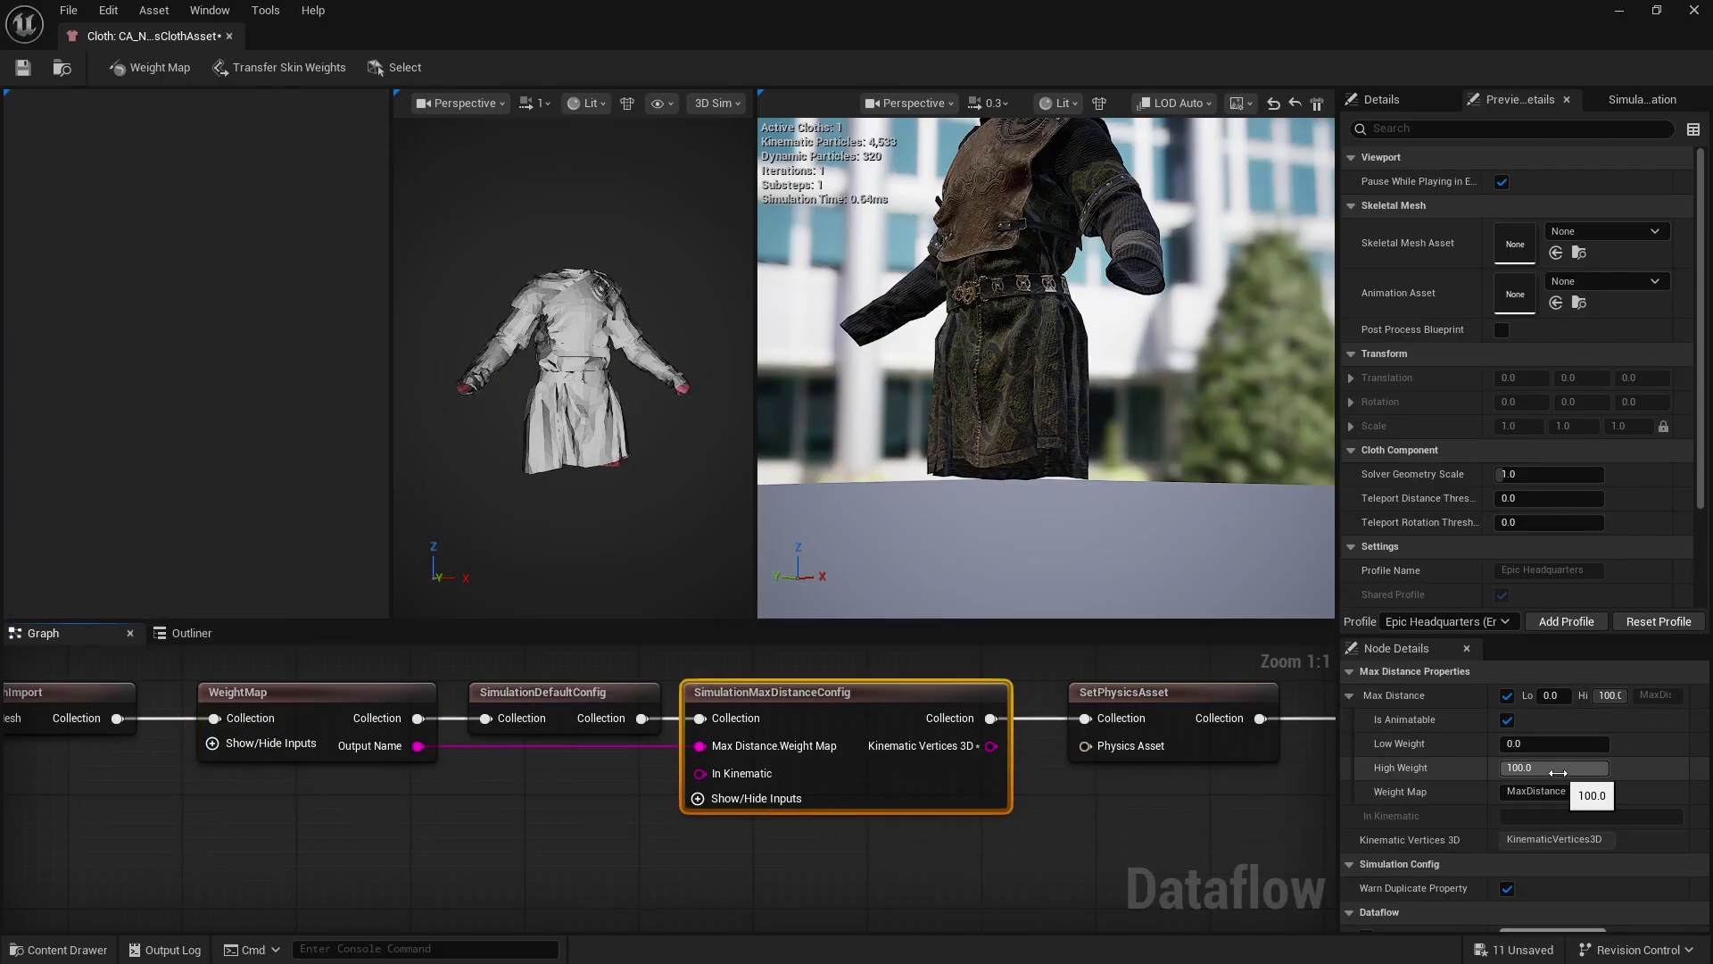
Select the SetPhysicsAsset node, search the NewMetaHumanCharacter folder for "phy", and open the PHYS_NewMetaHumanCharacter physics asset.
right_drag(1088, 816, 713, 824)
click(803, 745)
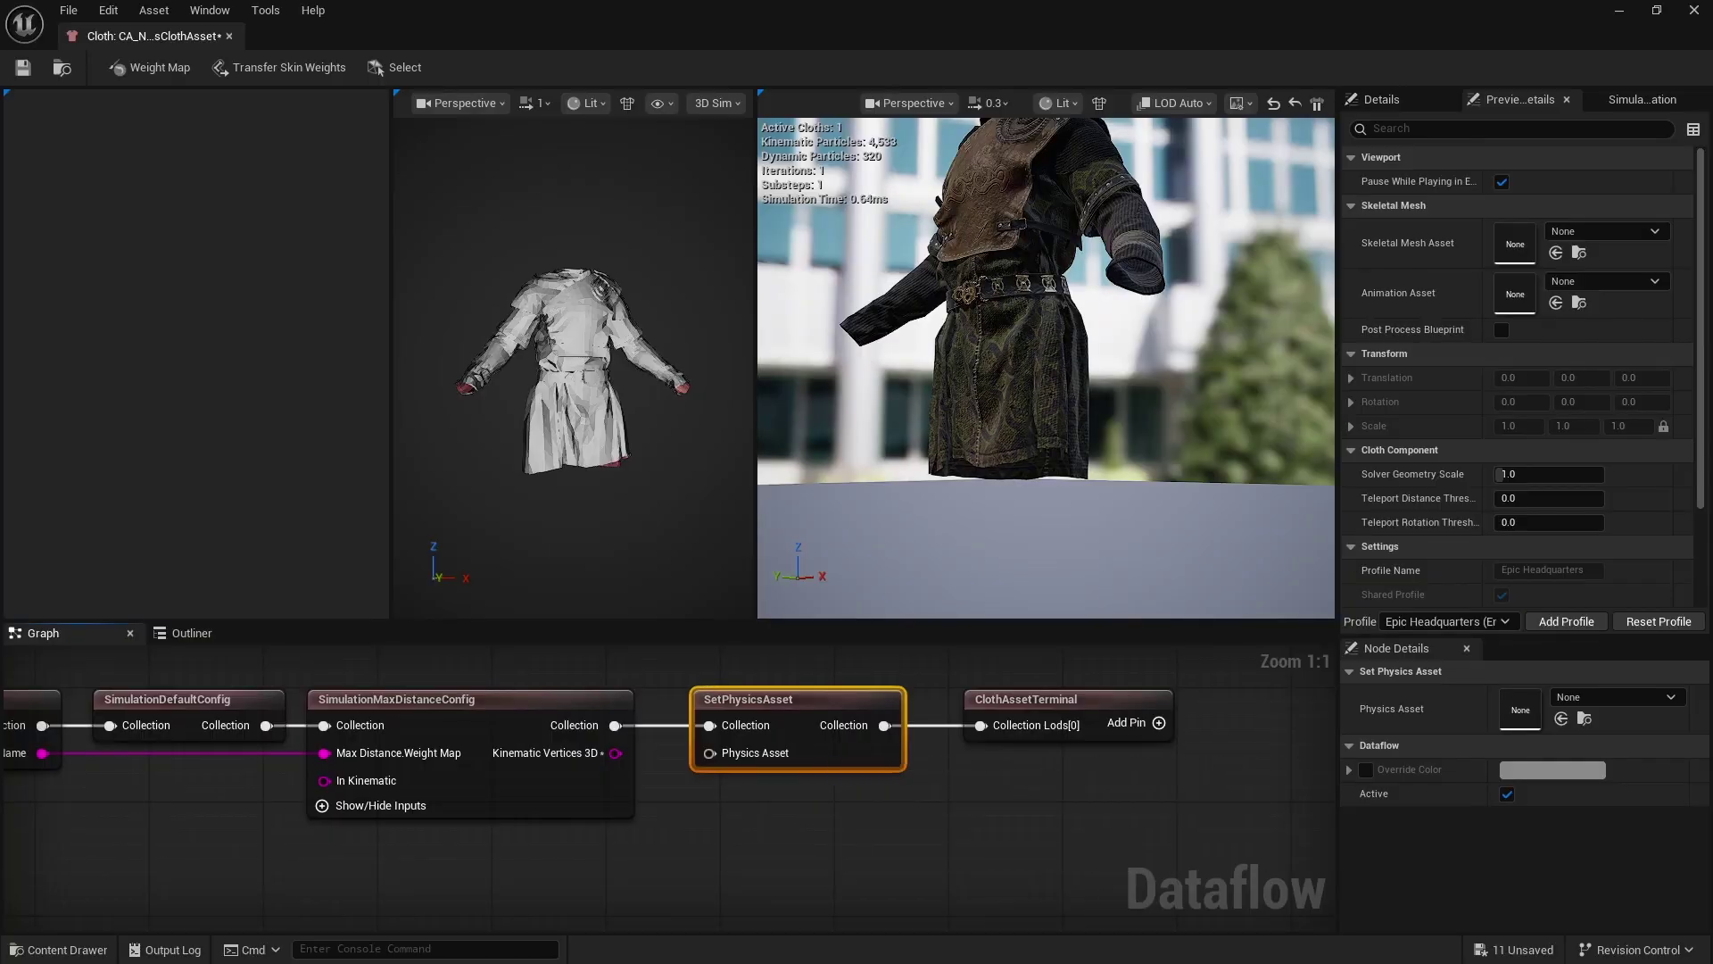
drag(1712, 314, 807, 385)
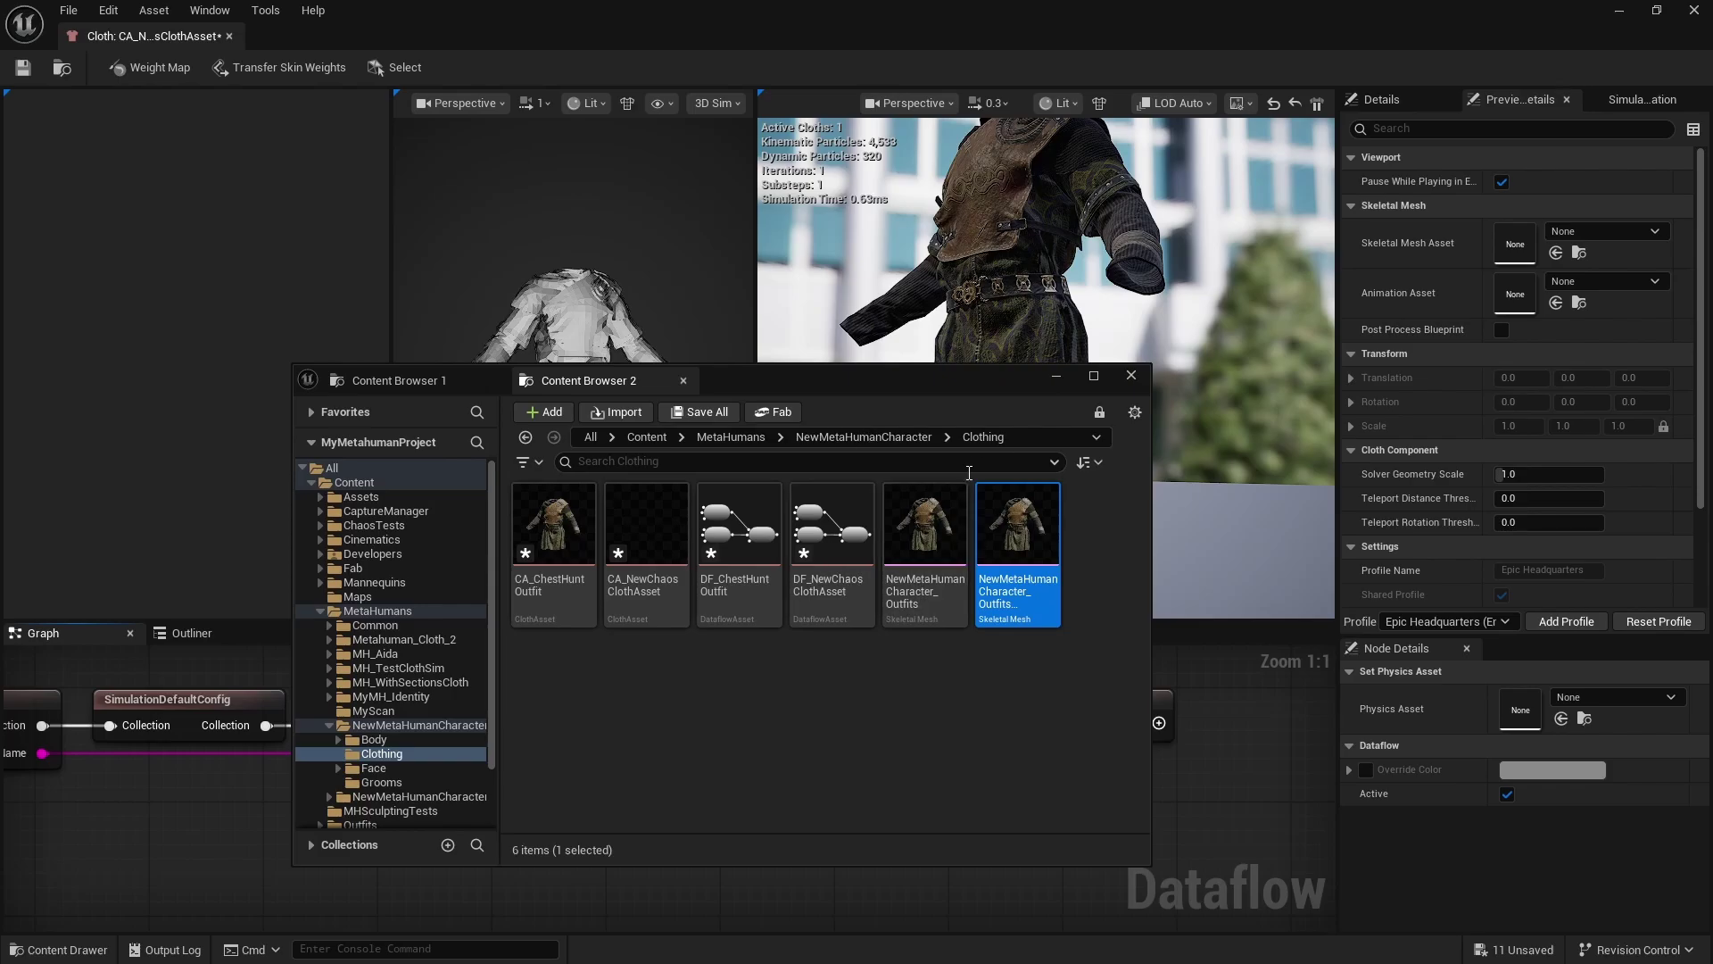
click(849, 437)
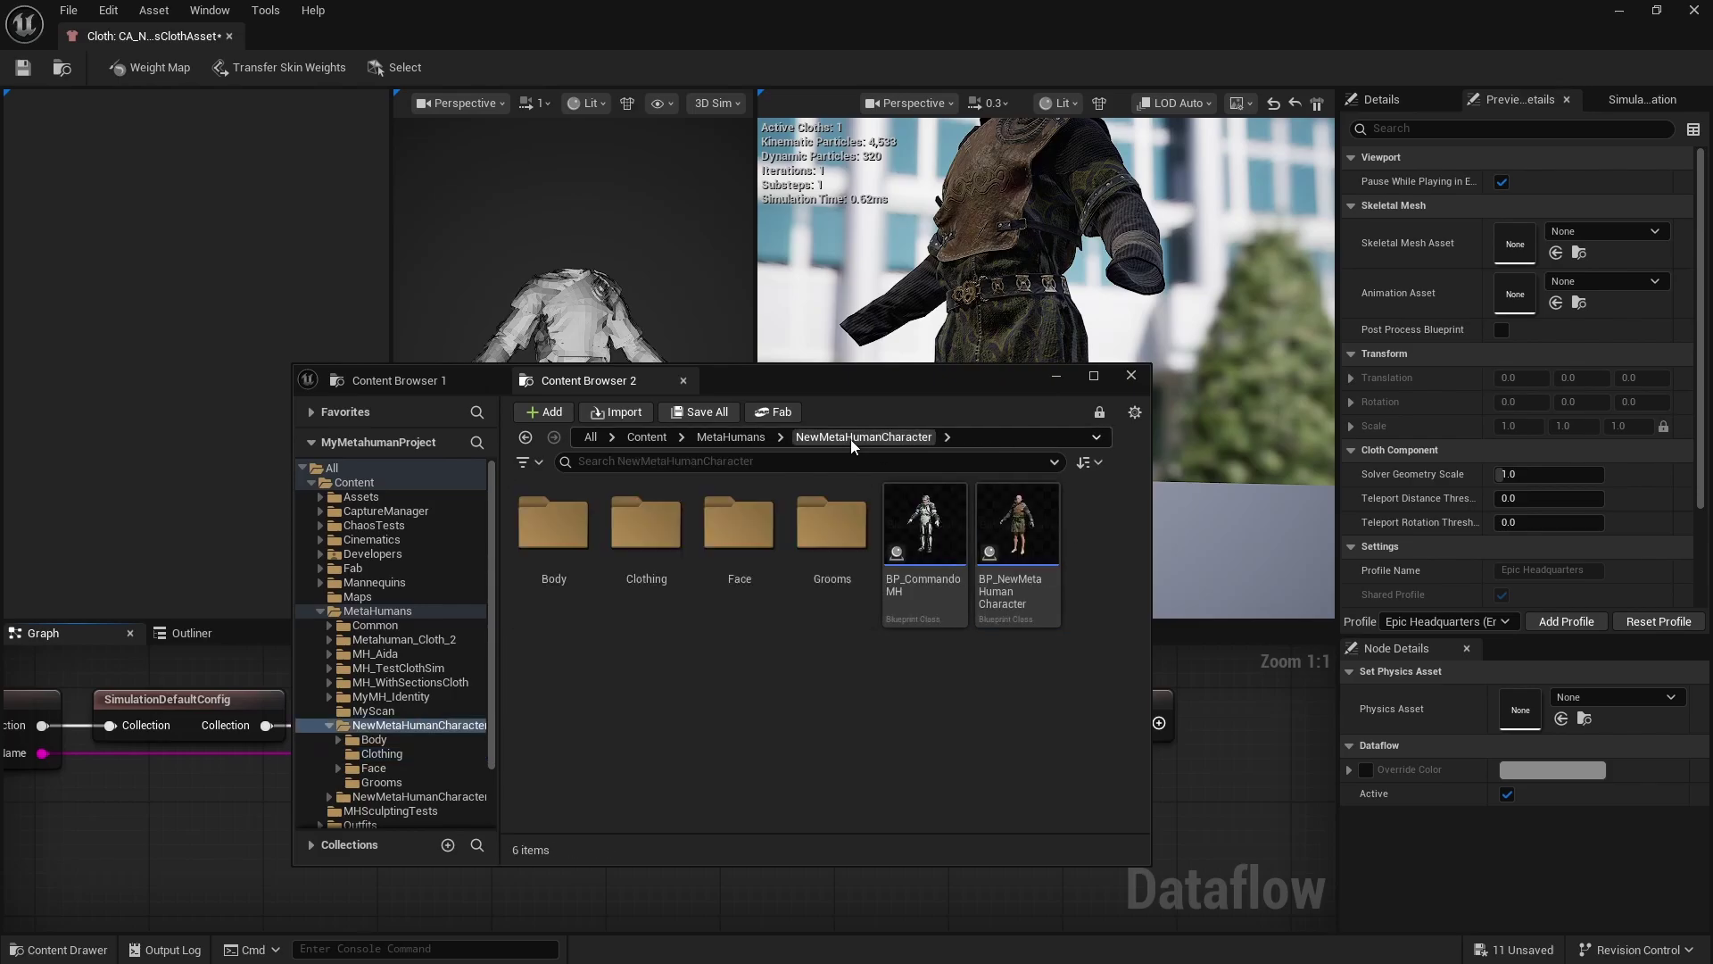
click(629, 467)
text(p)
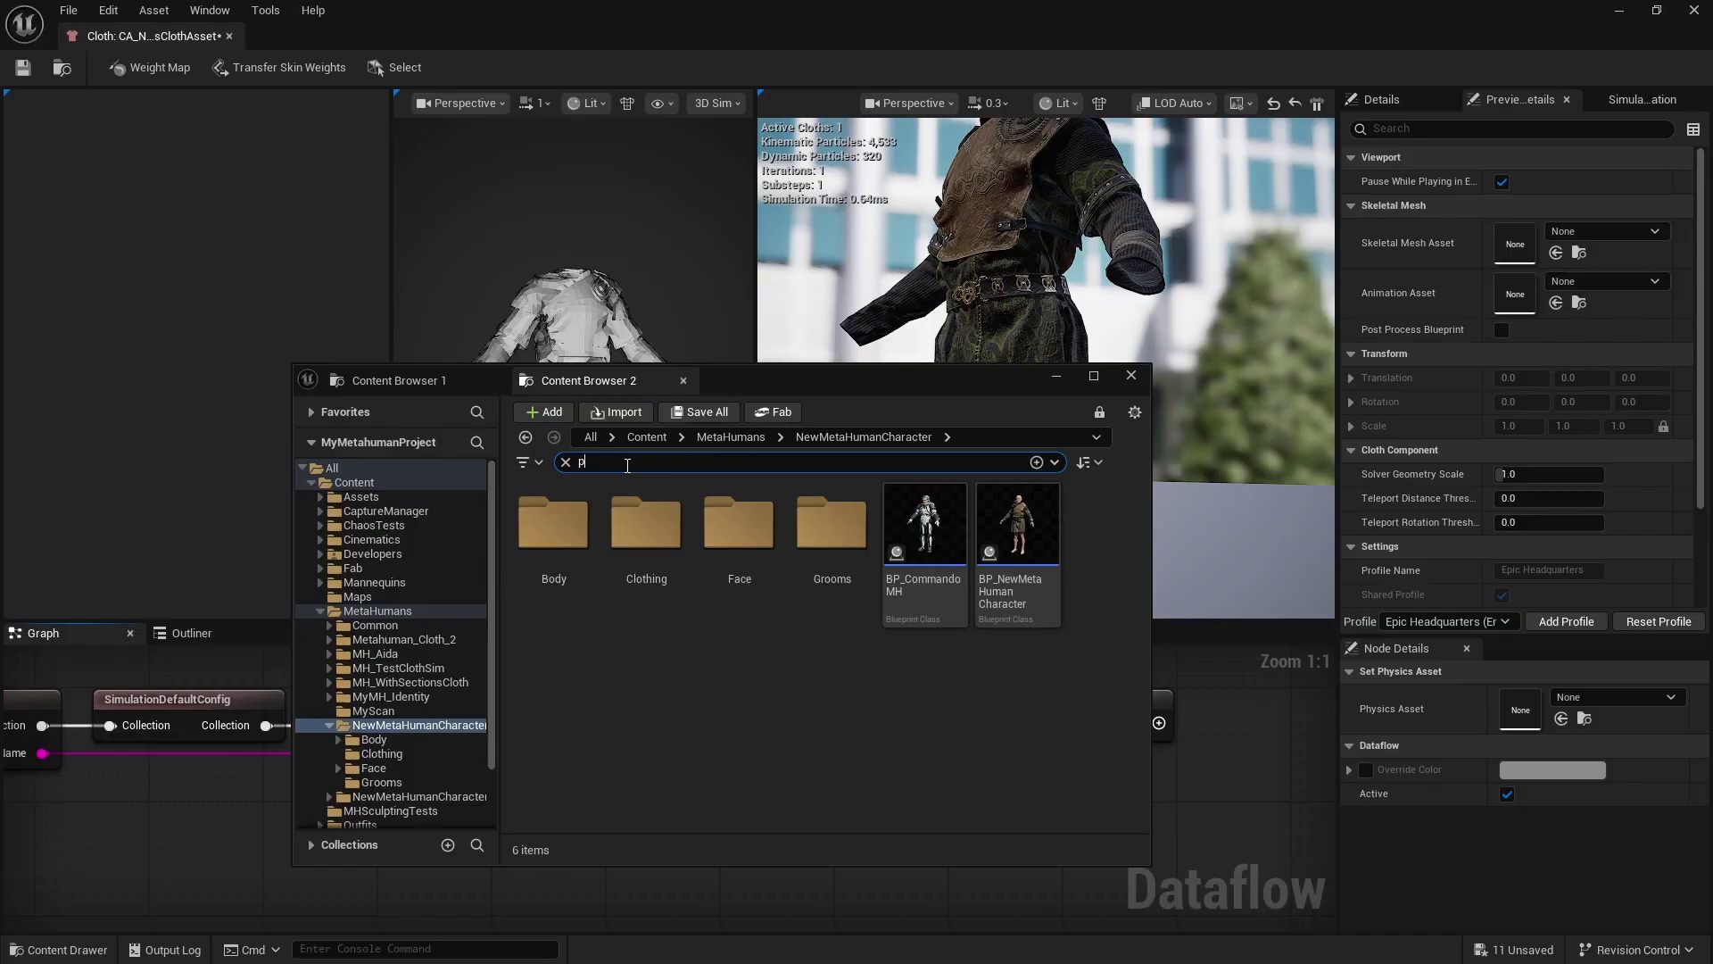
text(hy)
click(889, 571)
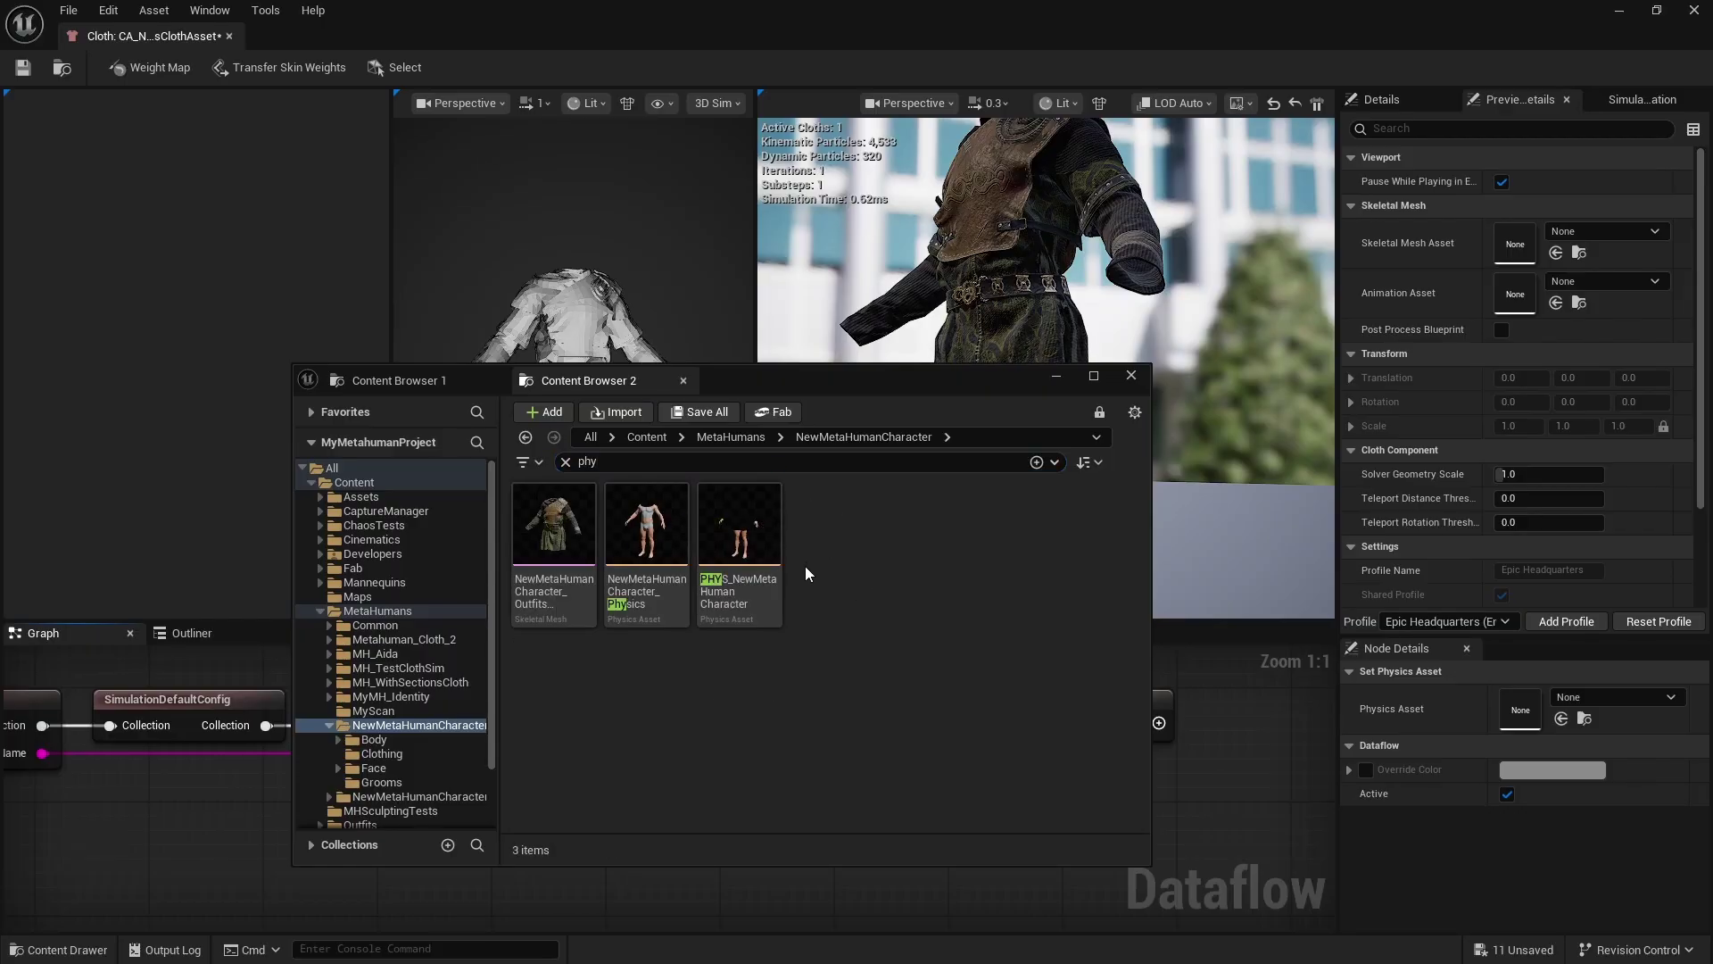
double_click(736, 505)
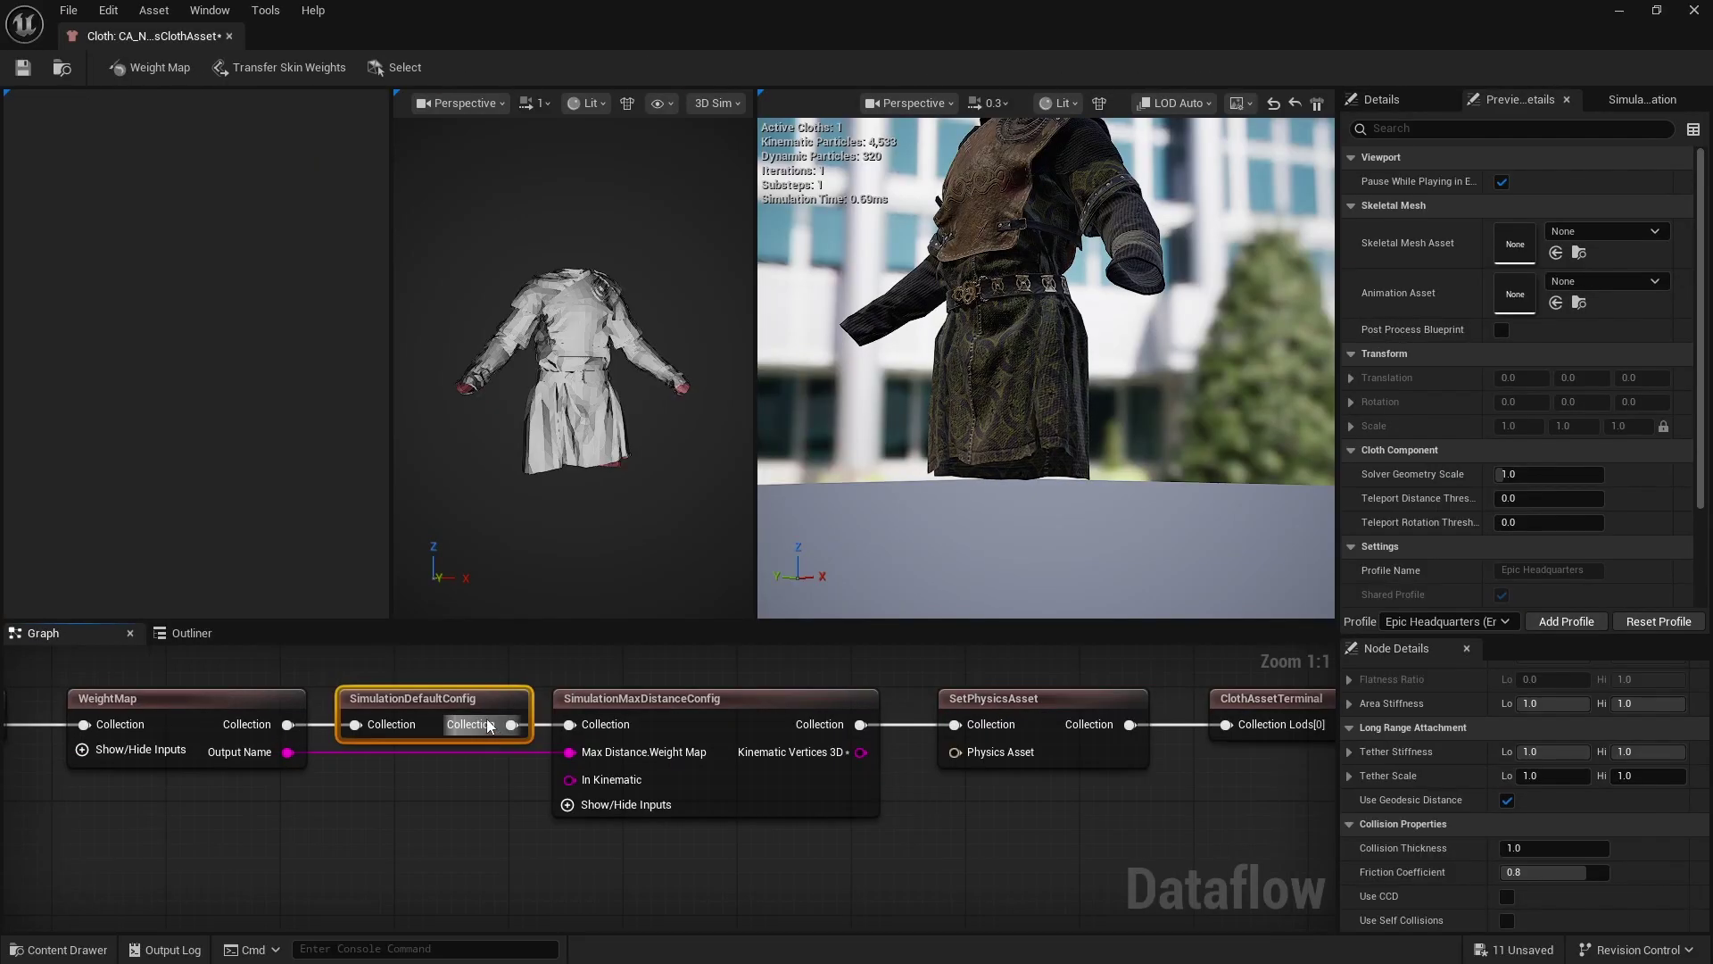
Review the SimulationDefaultConfig node's collision, environmental and simulation properties down to its iteration and subdivision counts.
scroll(1475, 804, down, 3)
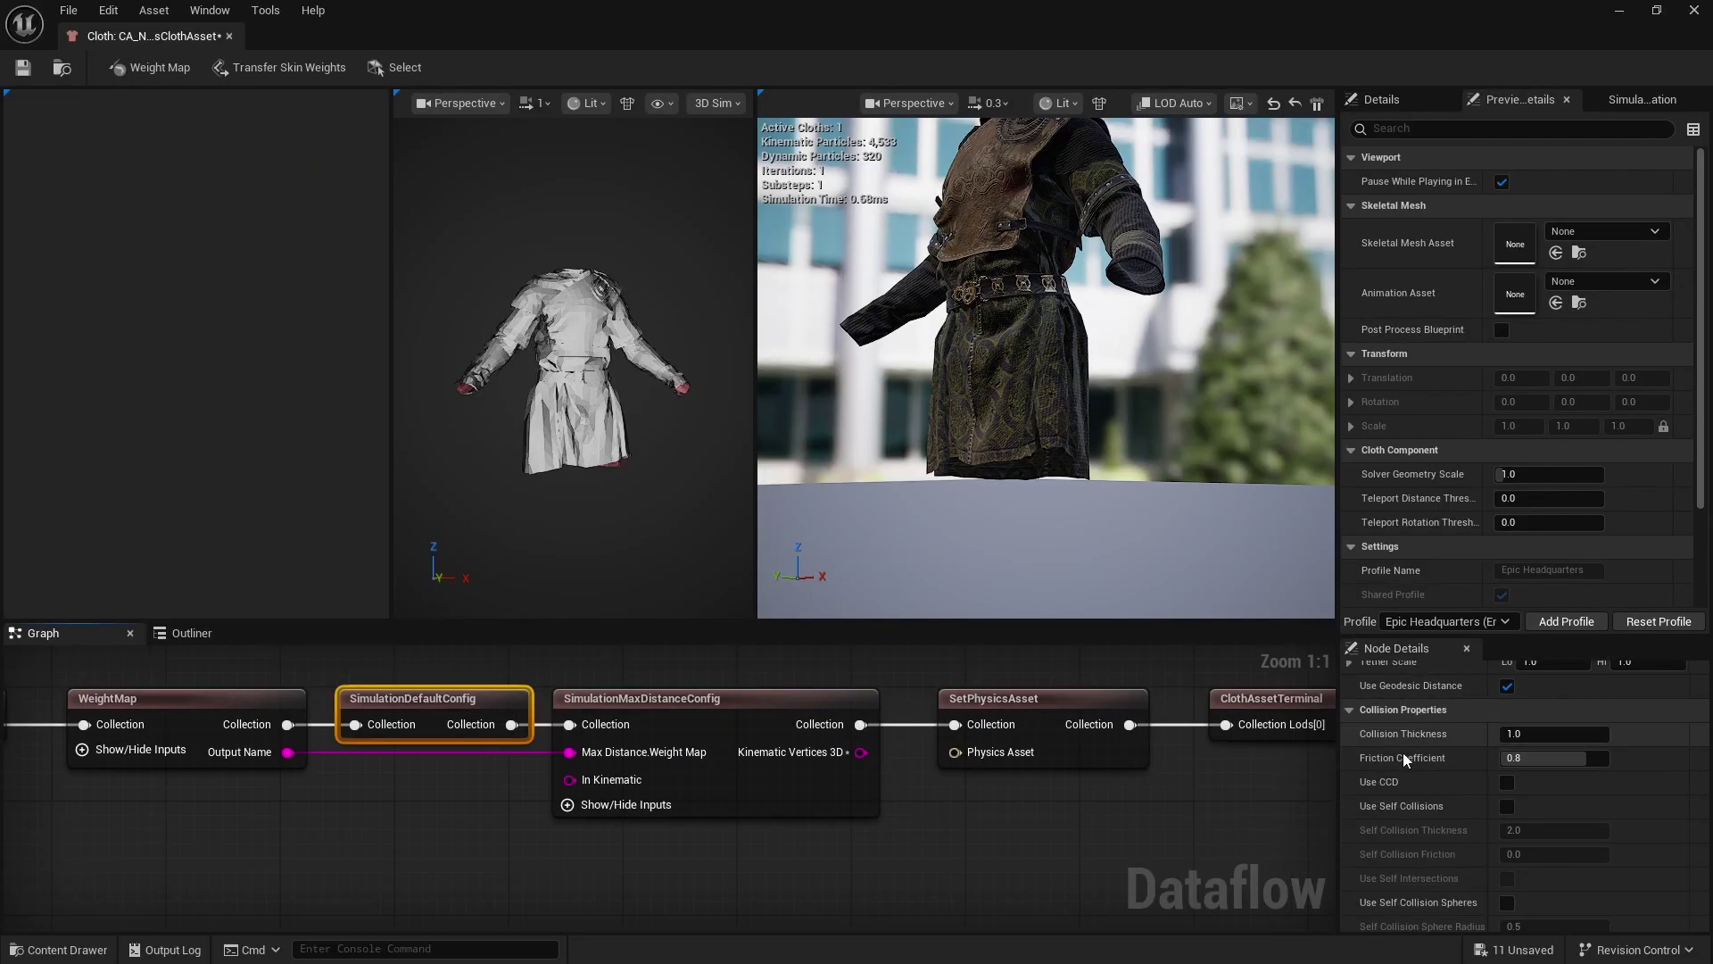
scroll(1417, 885, down, 3)
scroll(1431, 869, down, 8)
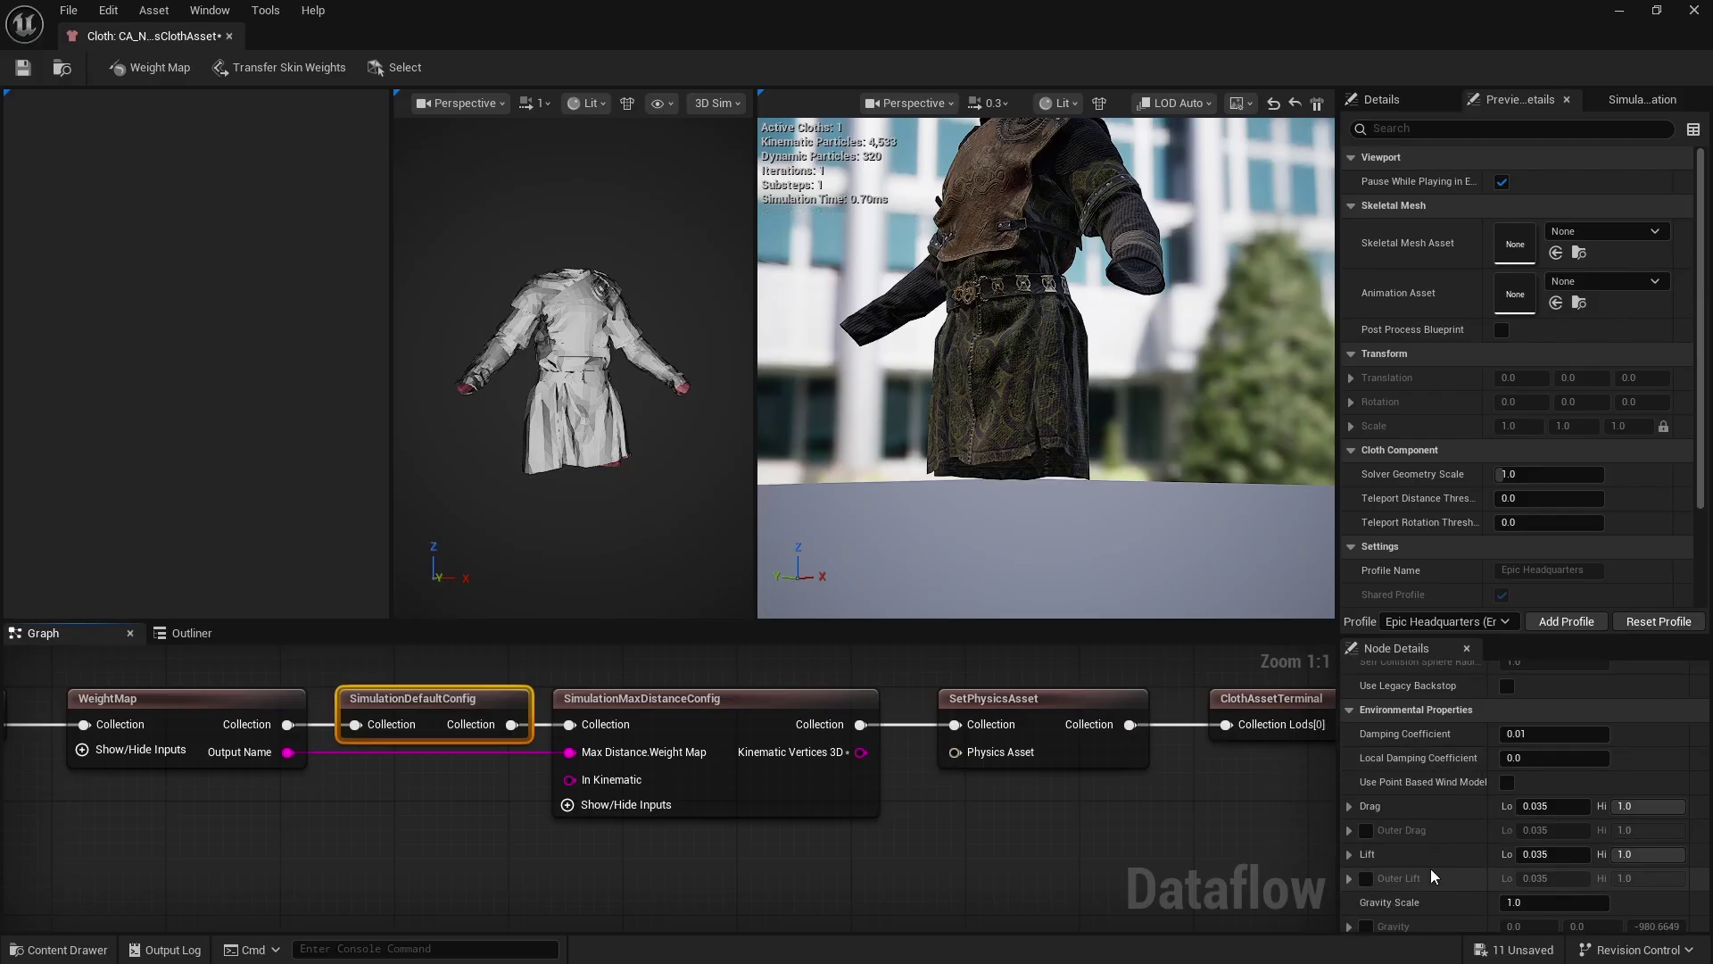
scroll(1431, 869, down, 5)
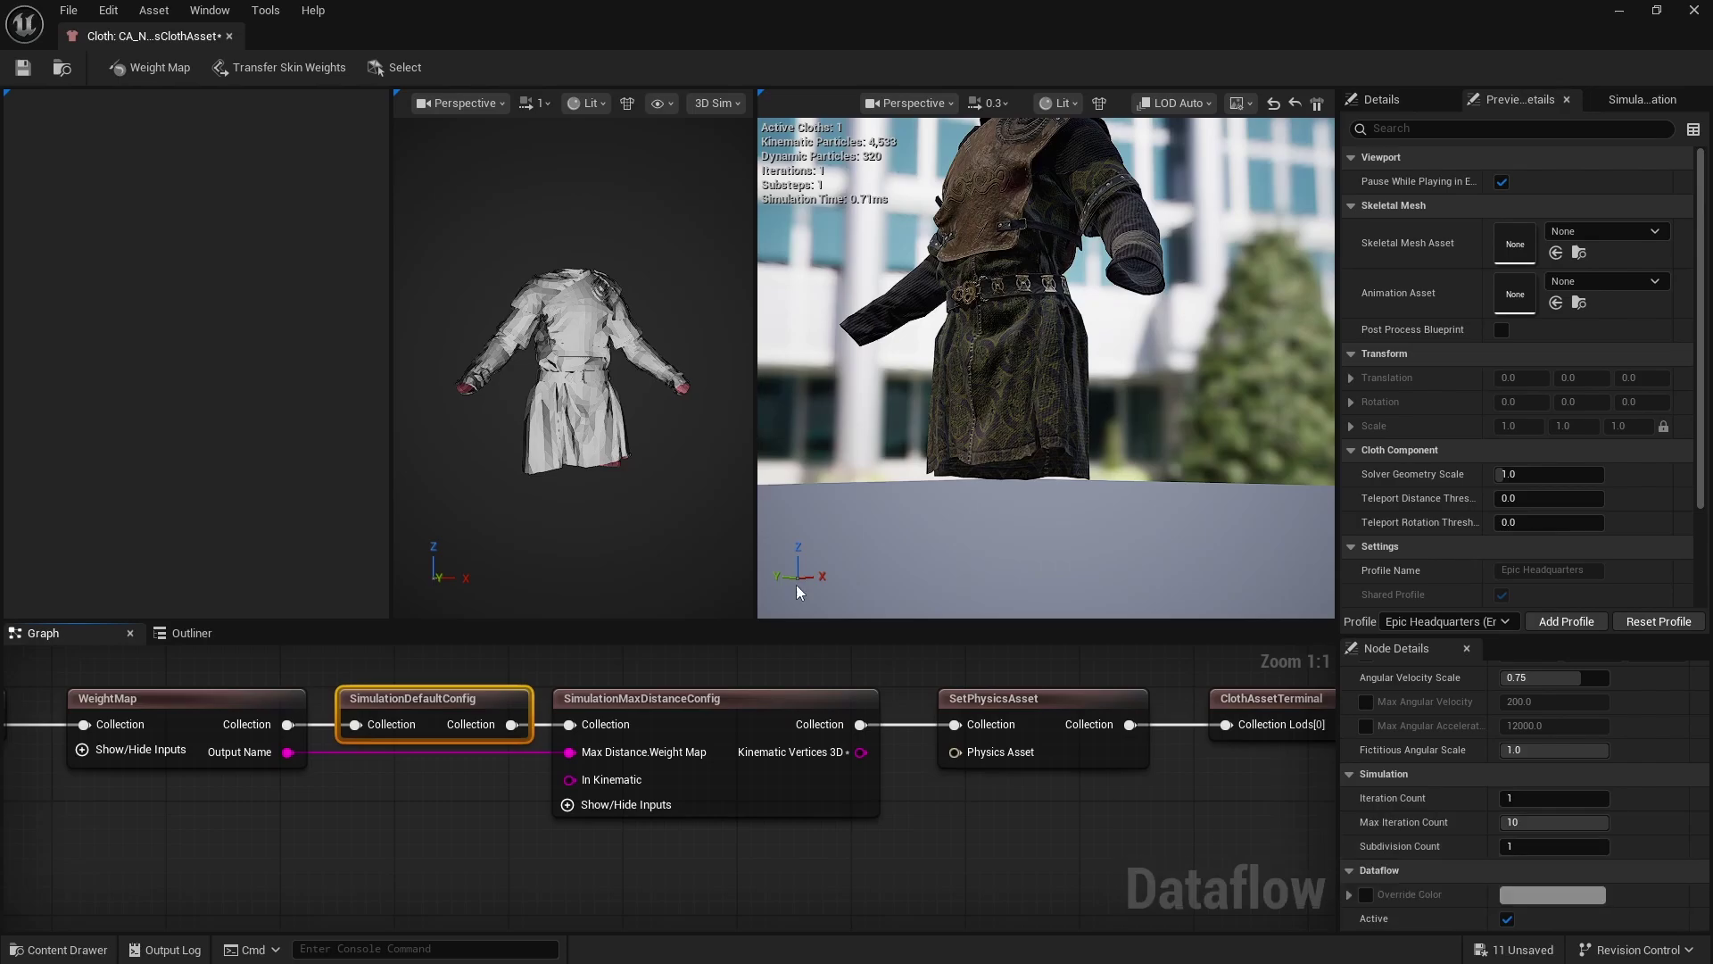
Try an iteration count of 5 and a subdivision count of 5 in SimulationDefaultConfig, checking the effect in an enlarged cloth preview.
drag(754, 550, 658, 550)
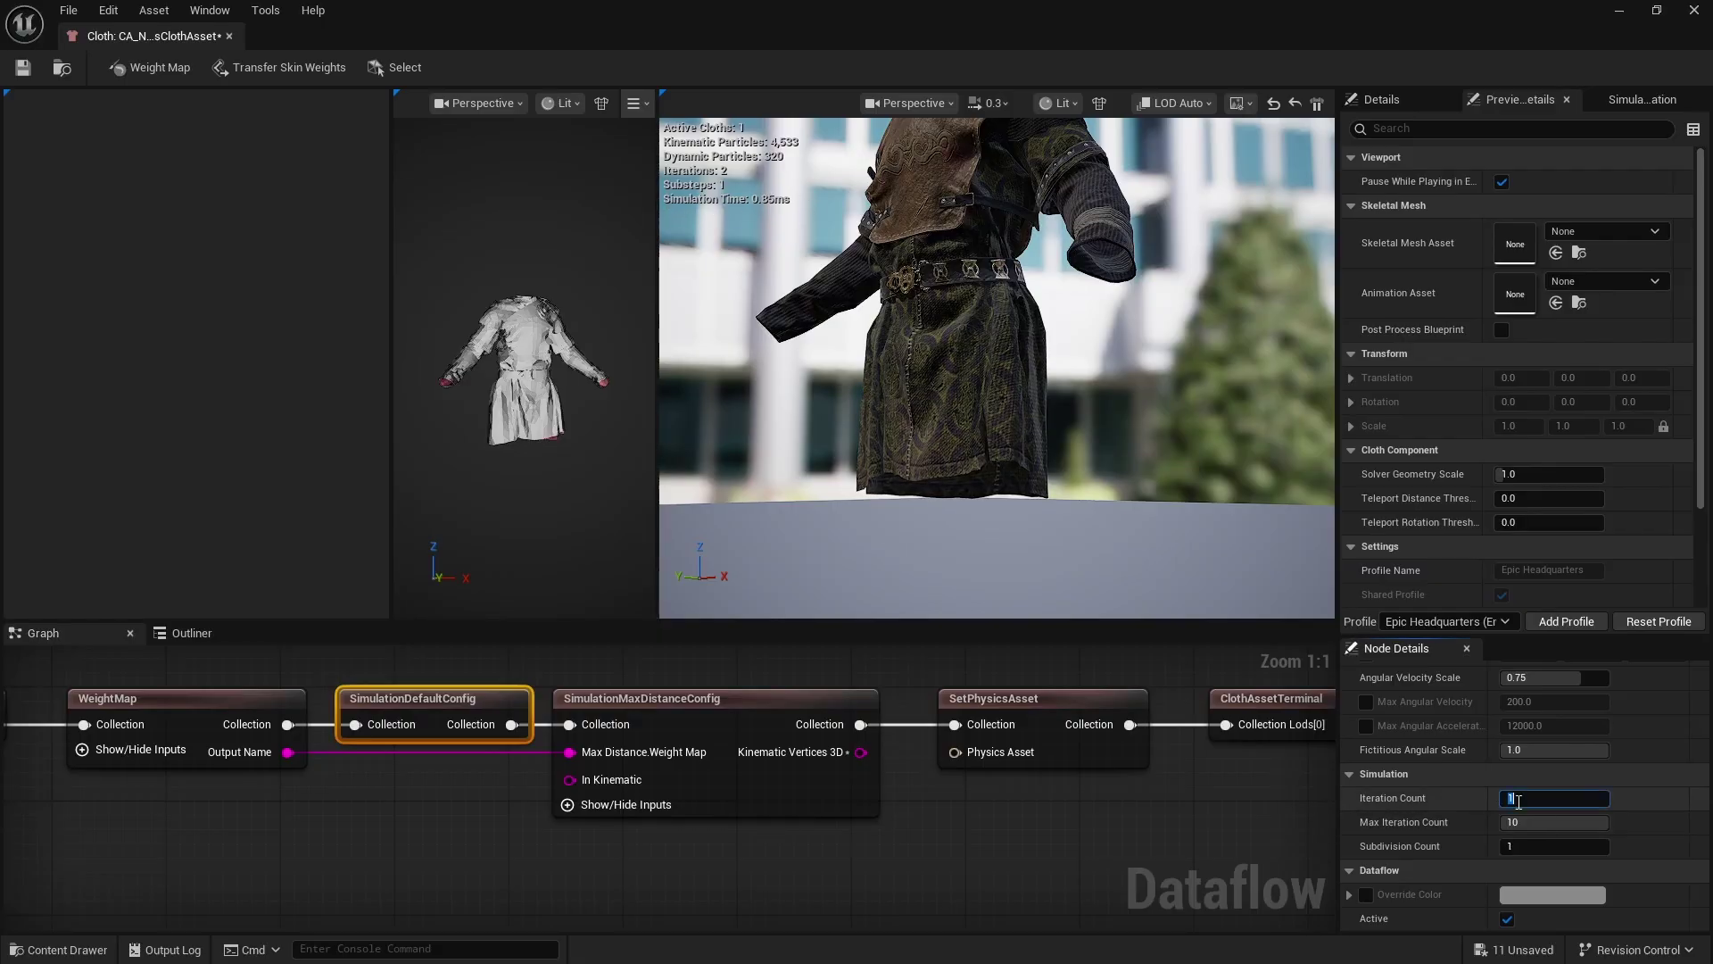
text(5)
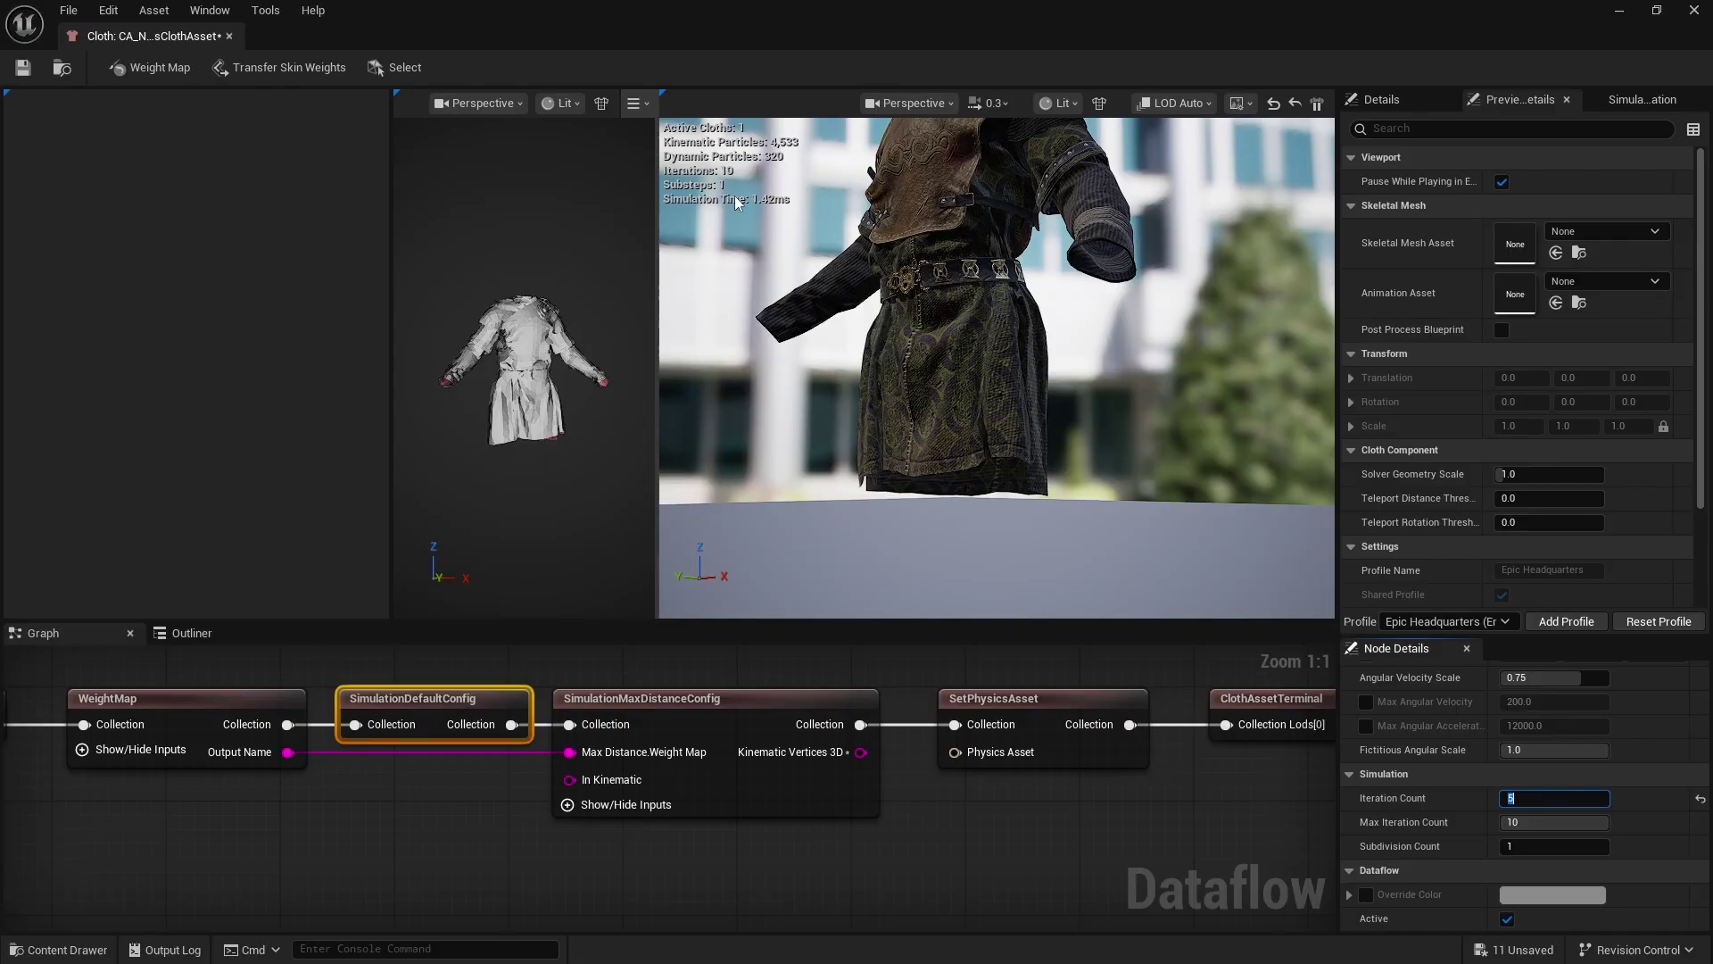
key(Tab)
key(Tab)
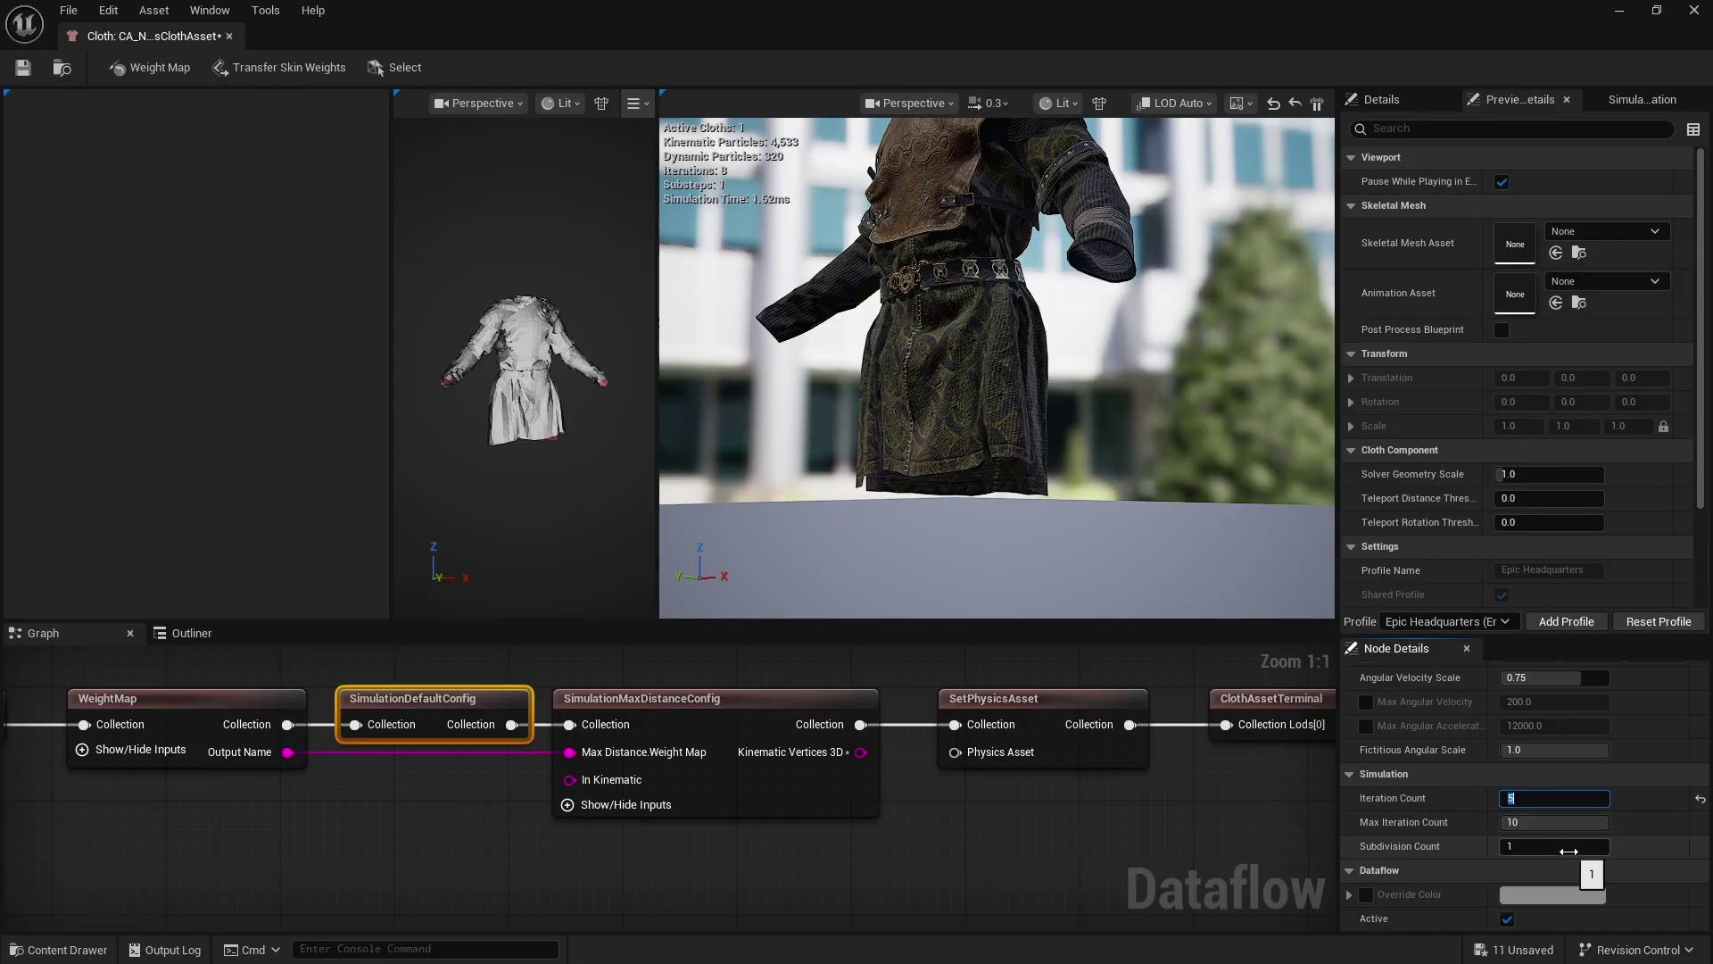
text(5)
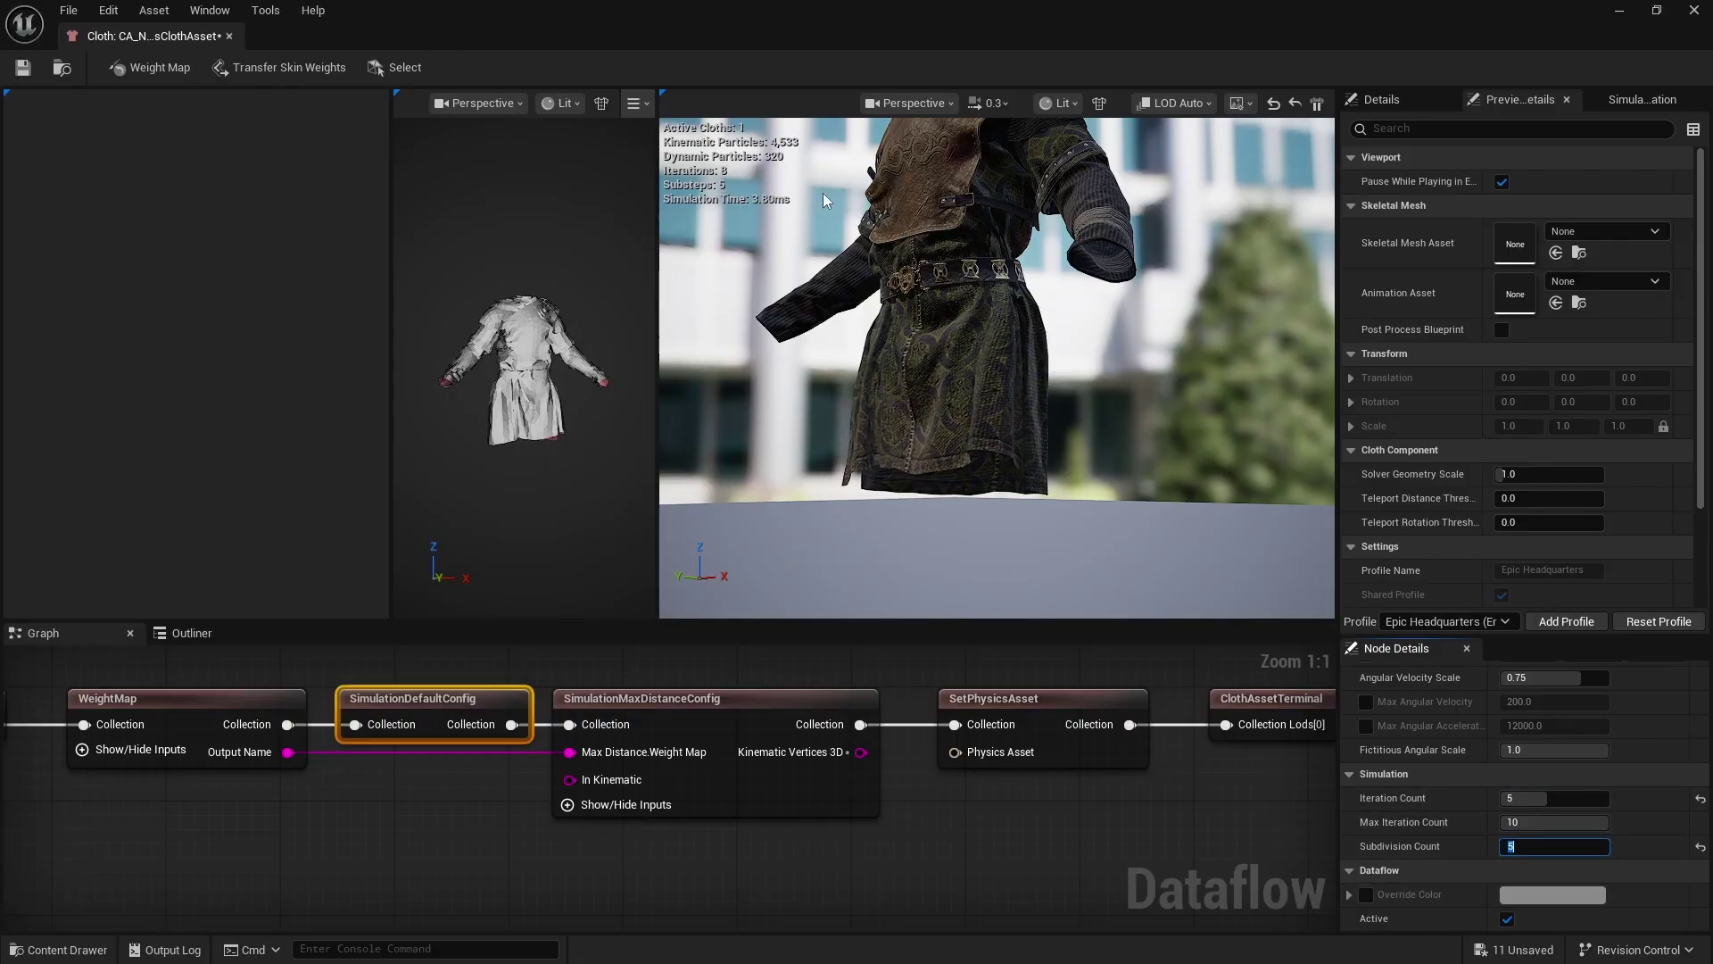
alt+drag(867, 311, 867, 366)
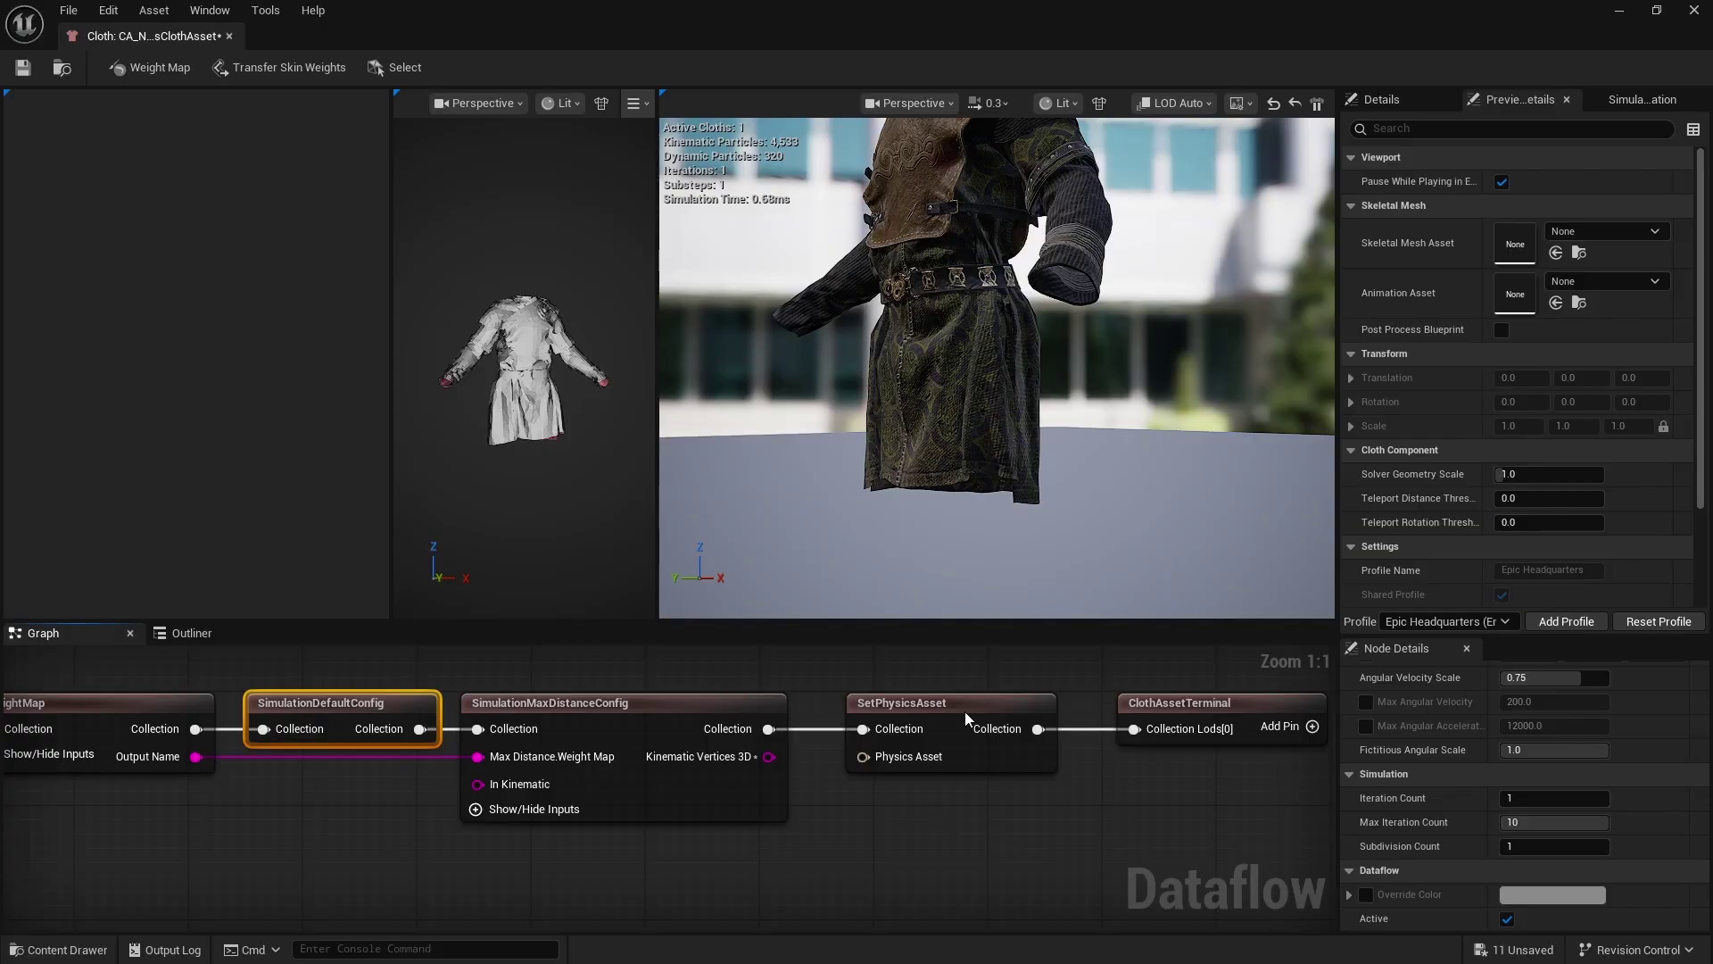
View the outfit from the front and resize the editor layout to give the cloth preview and the preview scene details more room.
drag(993, 386, 1136, 417)
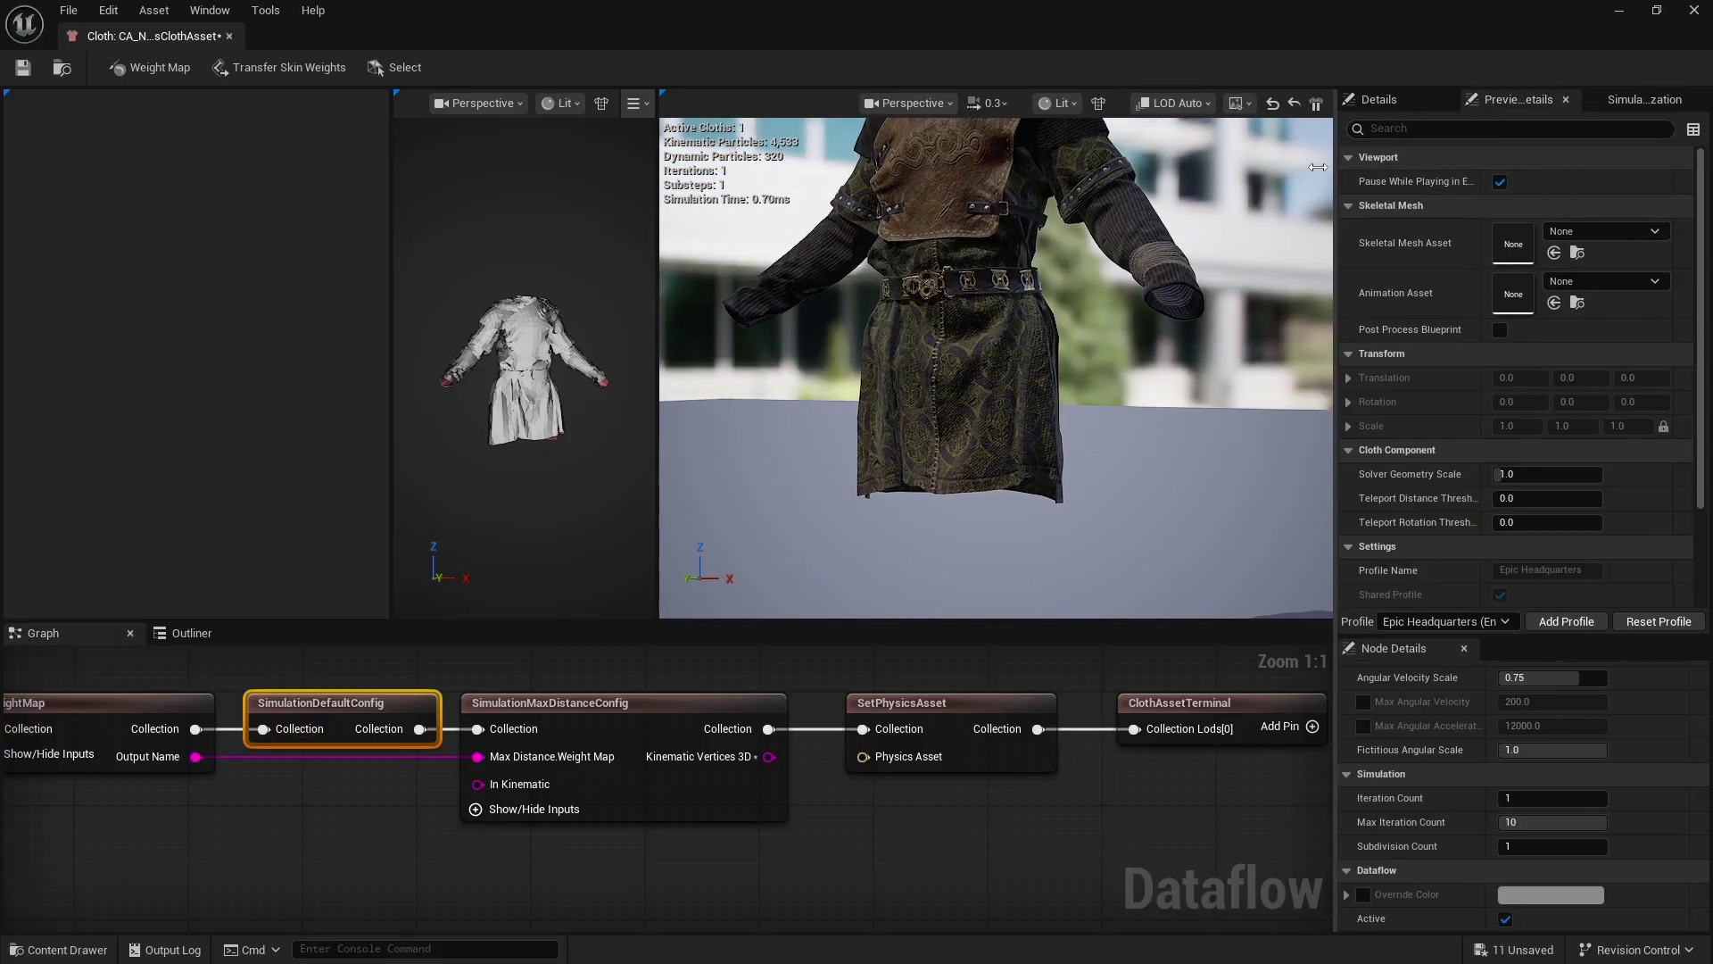
drag(1336, 165, 1278, 168)
drag(376, 443, 276, 455)
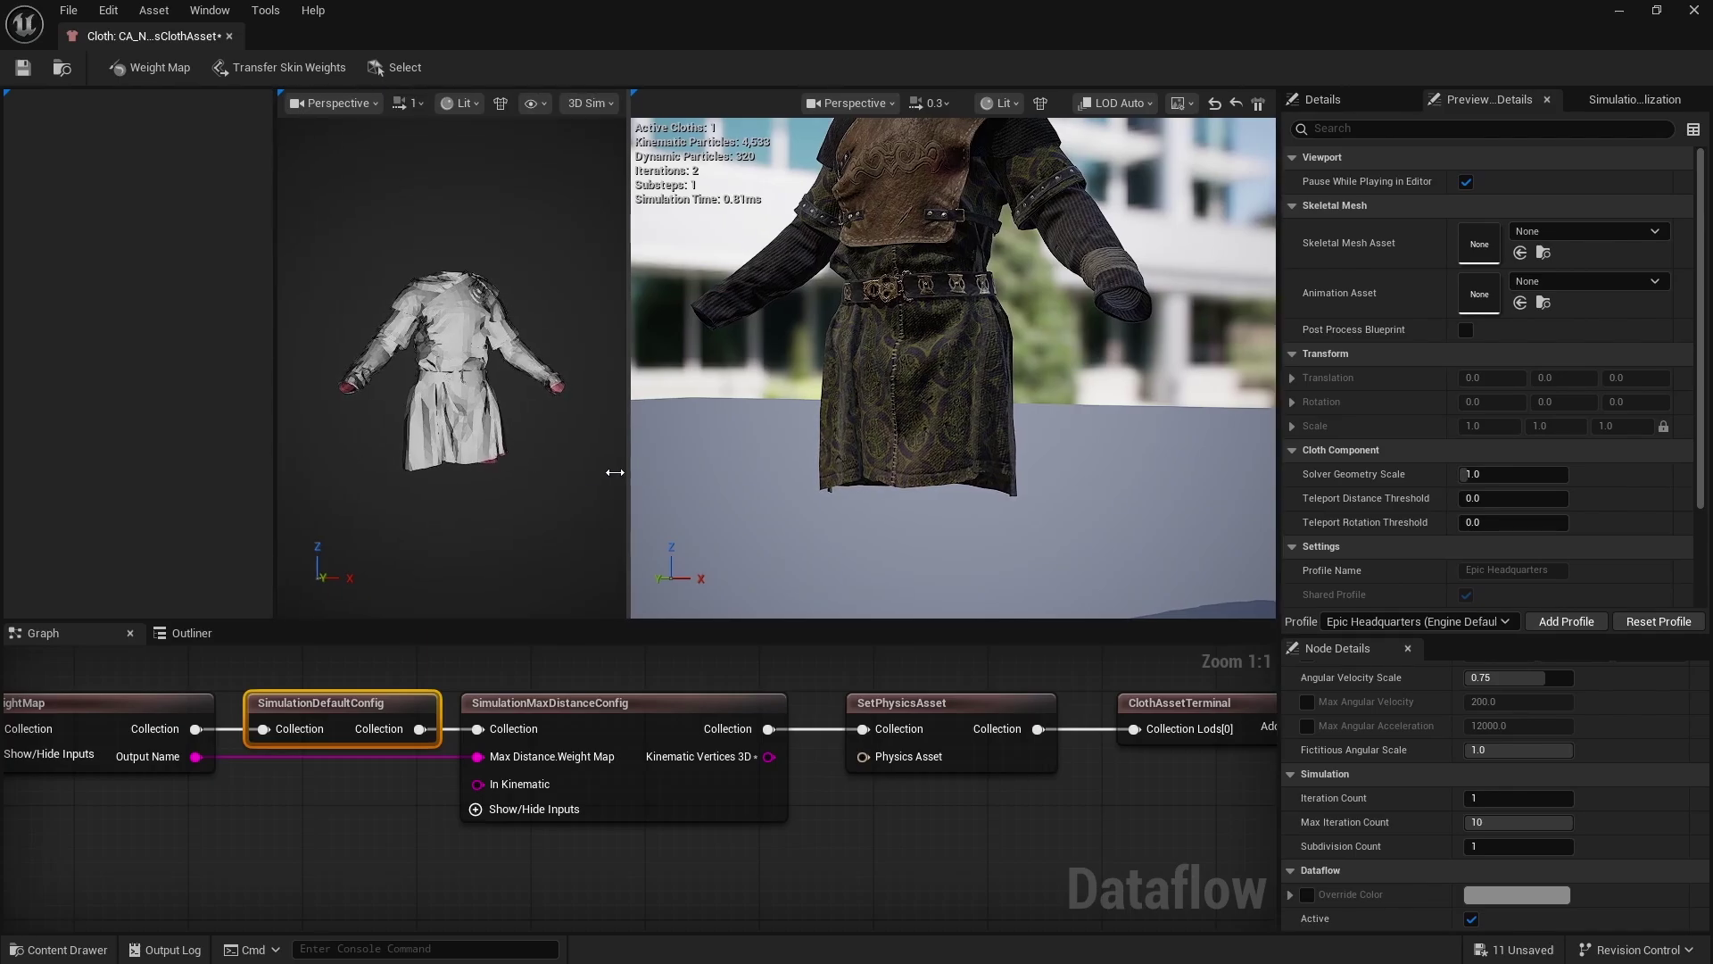
drag(614, 472, 553, 472)
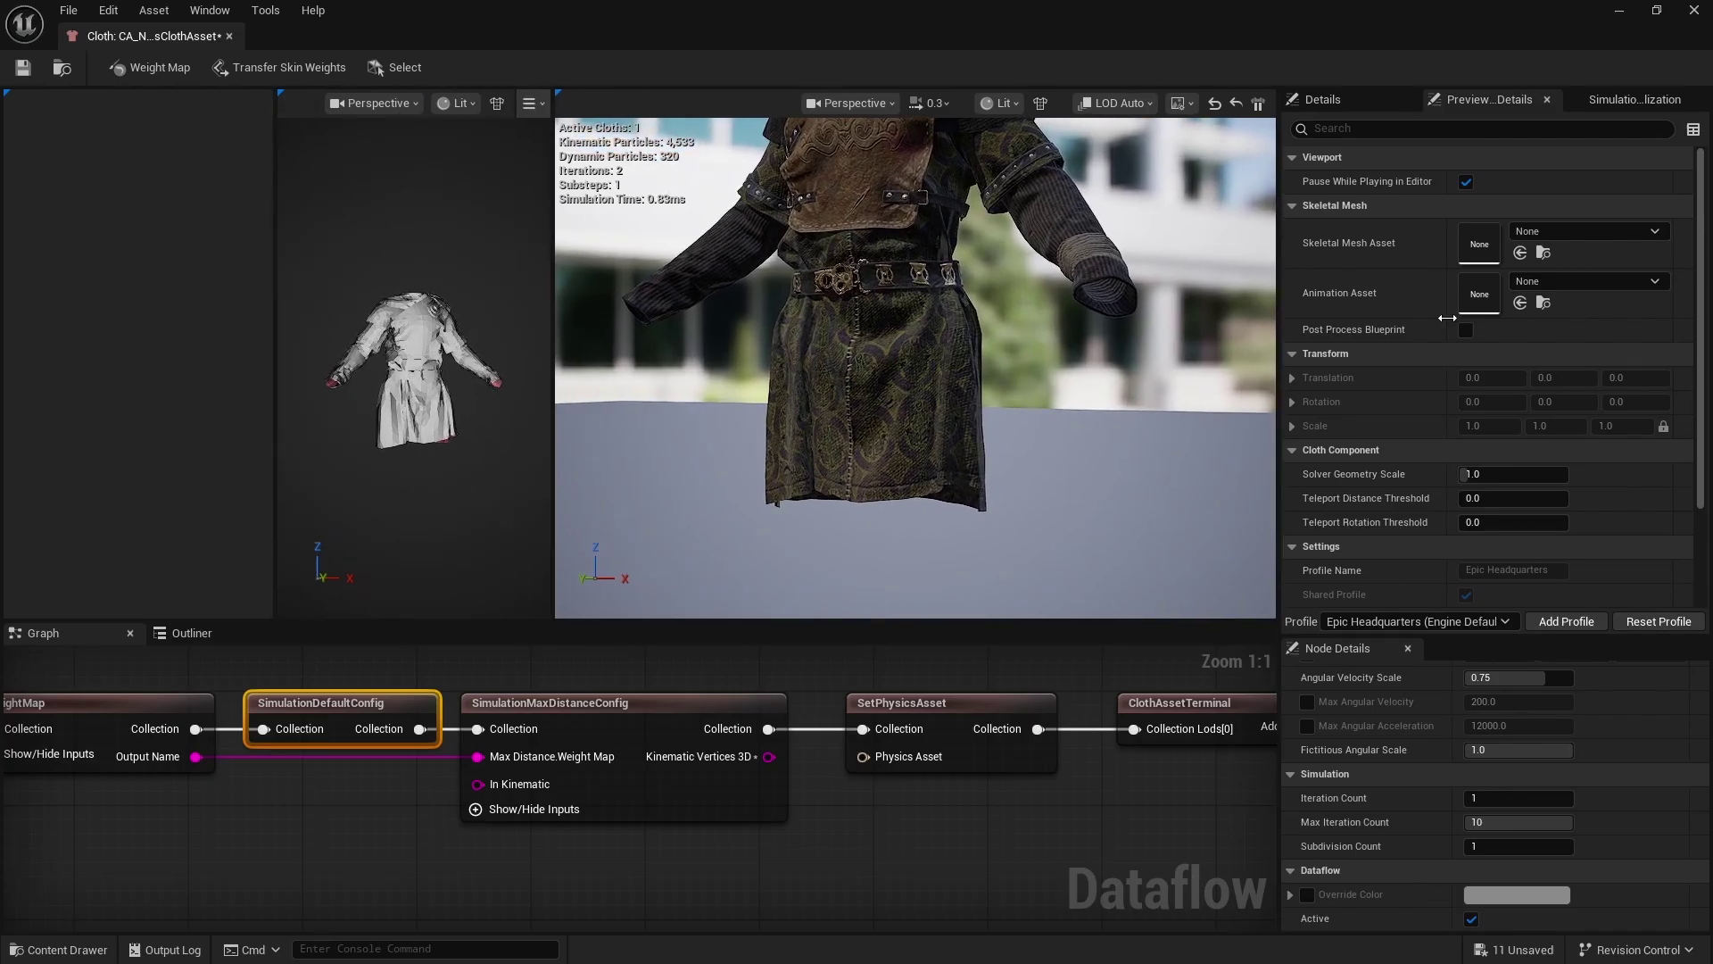
Set the preview scene's skeletal mesh asset to the Test5_6Release combined skeletal mesh.
click(1530, 230)
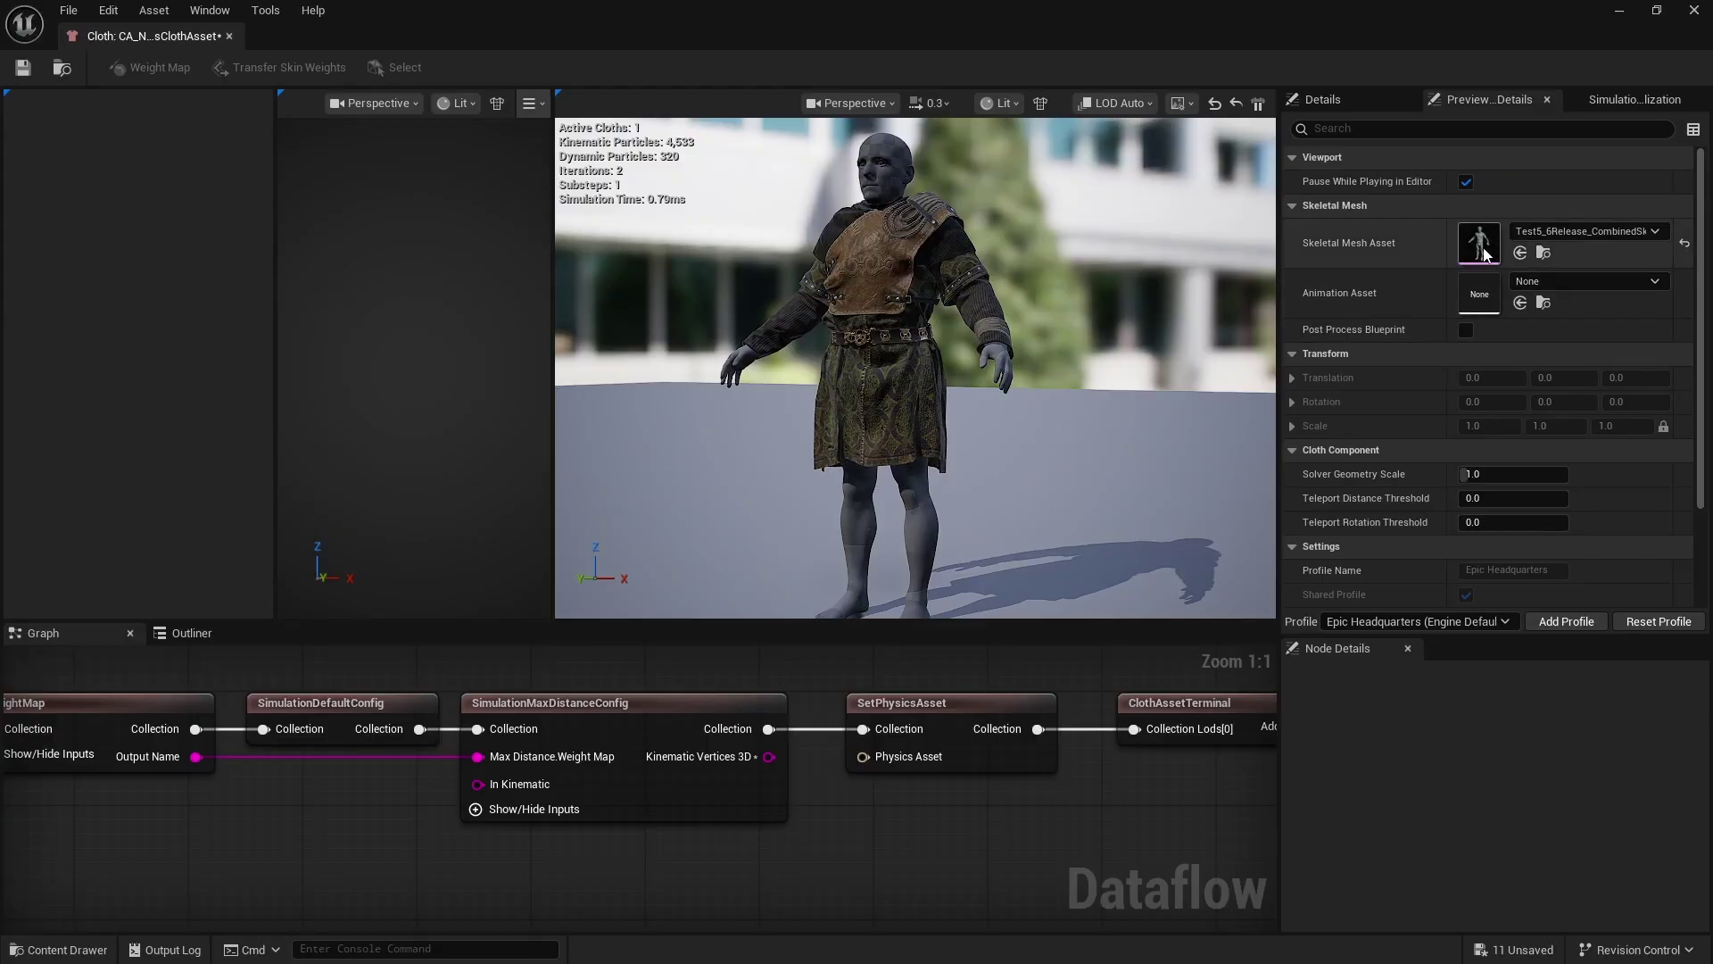
Search the available skeletal meshes for "new" and inspect the full details of SKM_NewMetaHumanCharacter_BodyMesh without assigning it.
click(1551, 231)
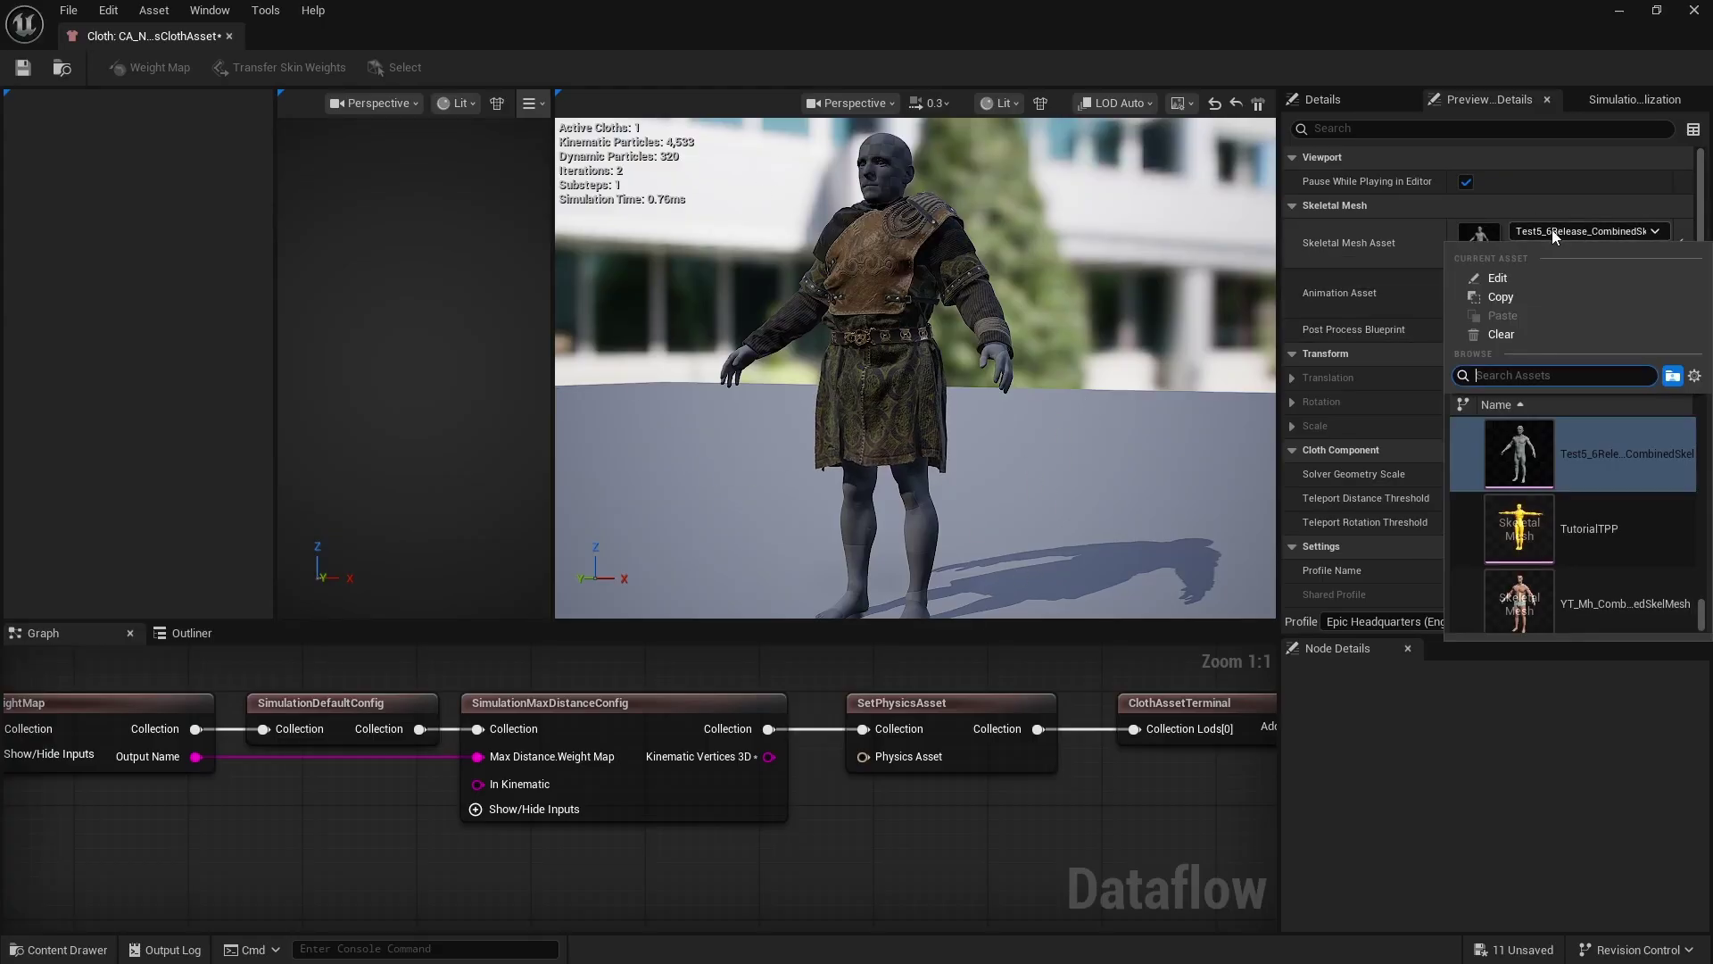
scroll(1596, 591, down, 1)
text(new)
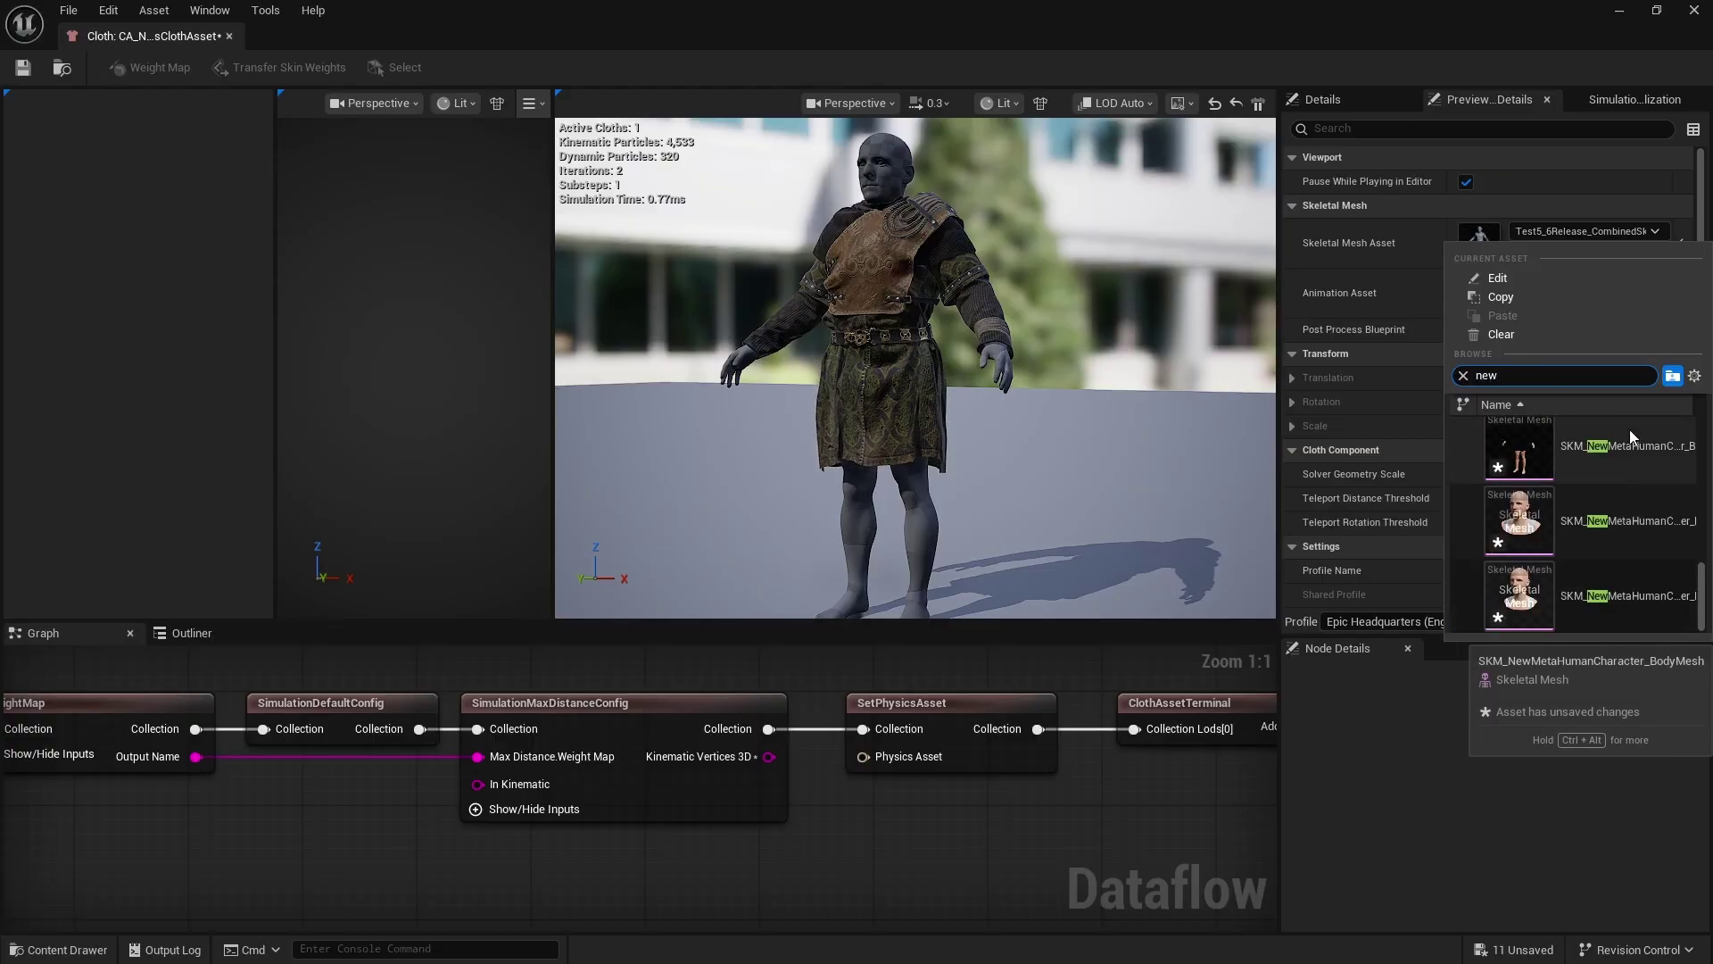
scroll(1605, 544, up, 1)
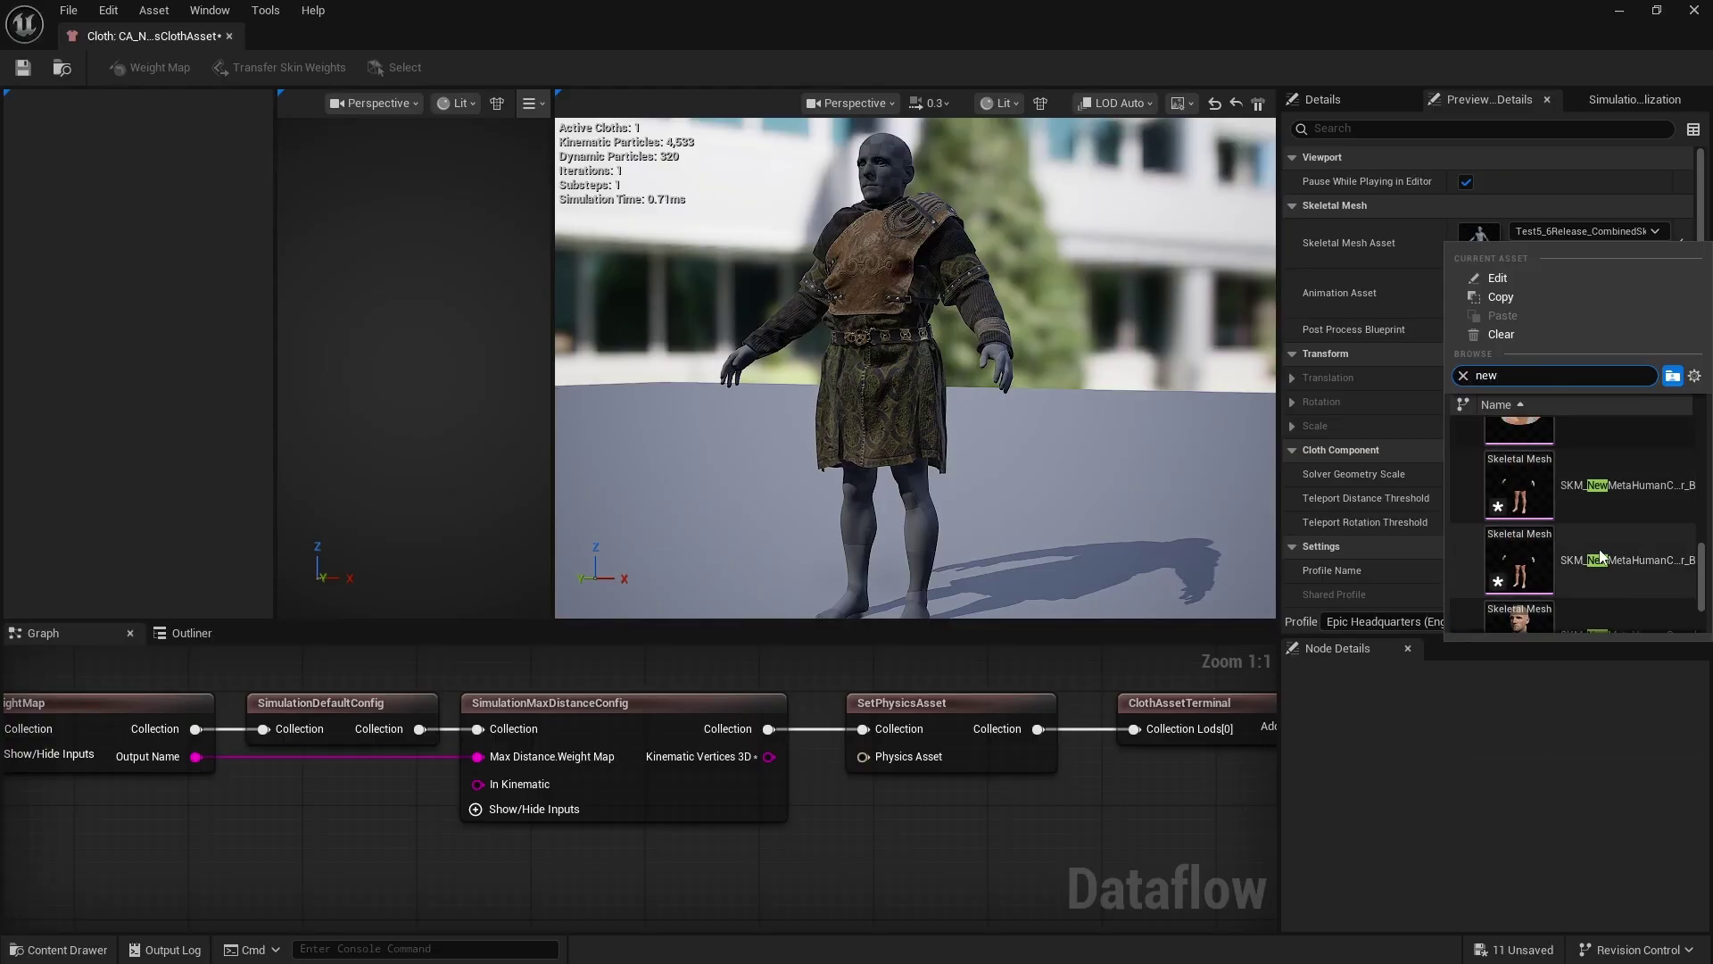
key(ctrl+alt)
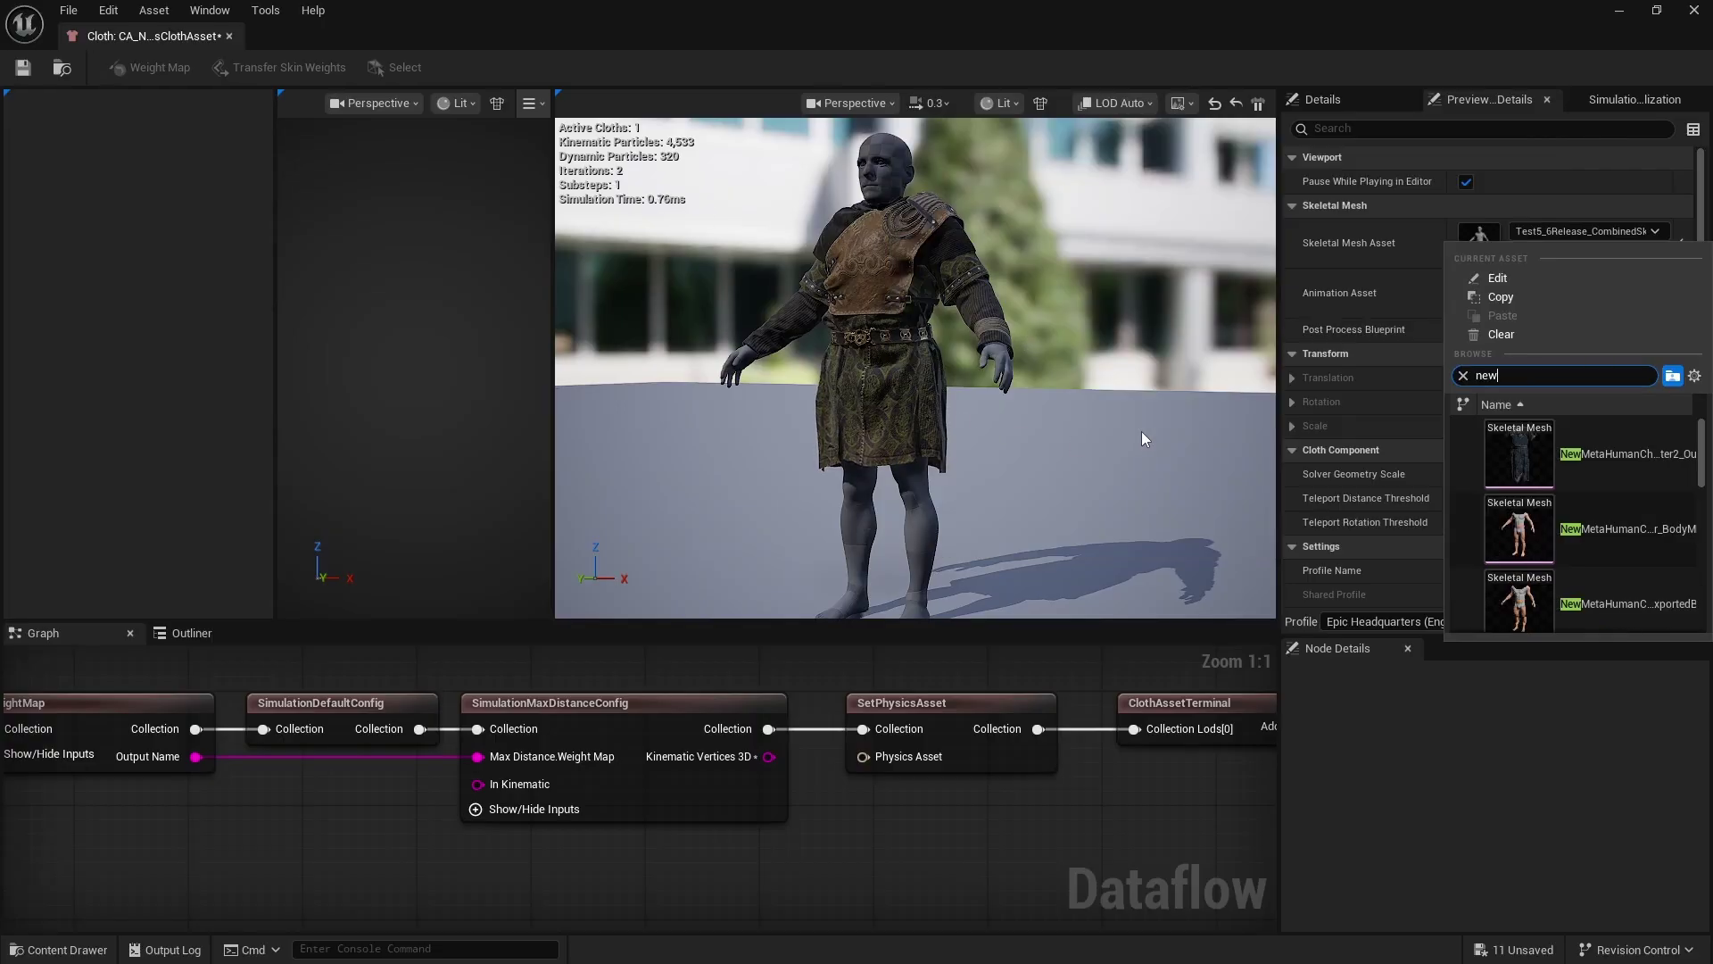
click(1142, 437)
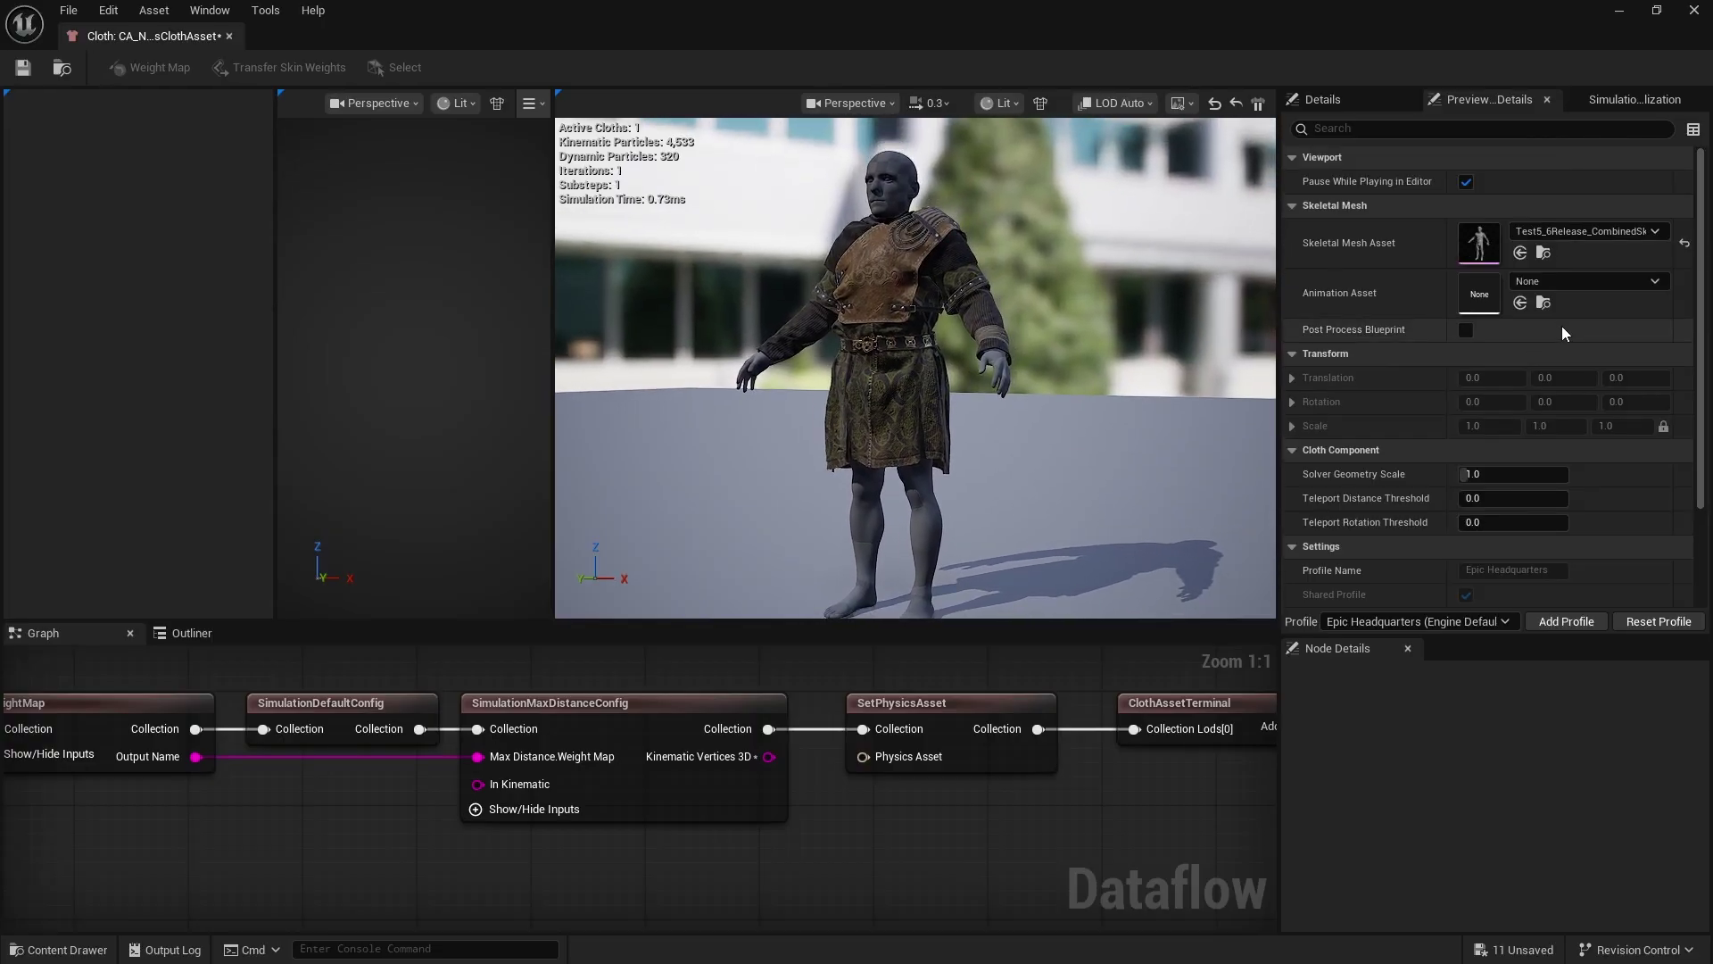
Search the animation assets for "walk", assign MM_Walk_Fwd to the preview, and examine the moving skirt up close.
click(1547, 281)
text(walk)
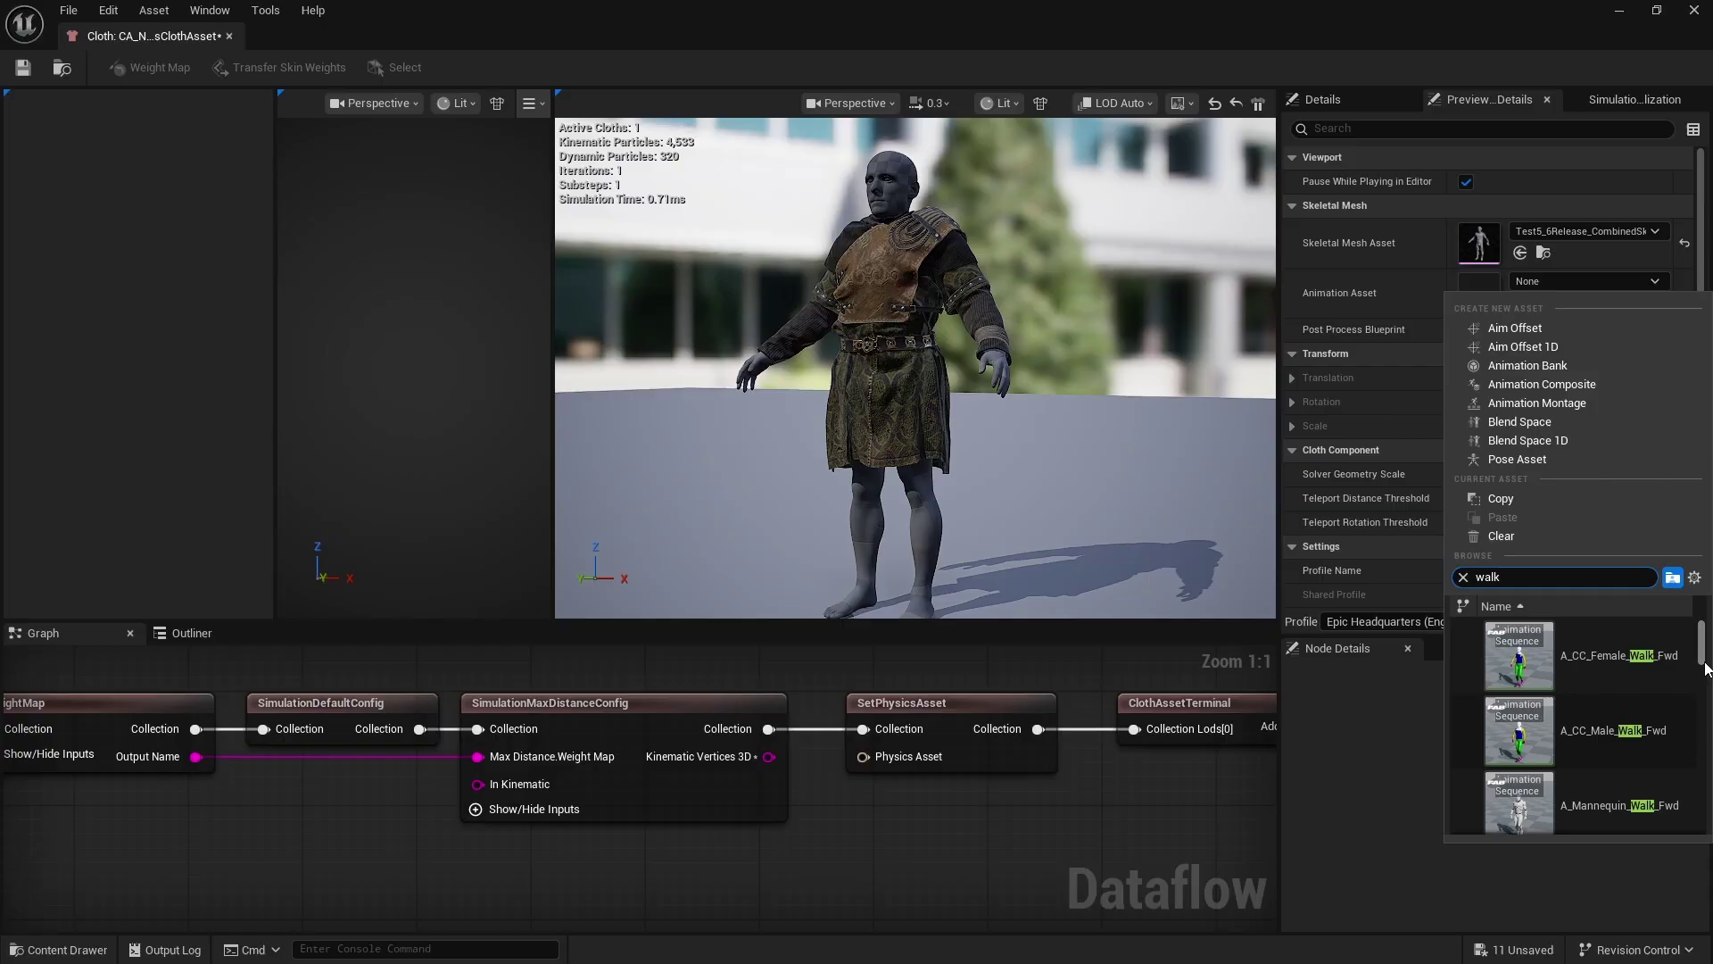
scroll(1707, 669, down, 5)
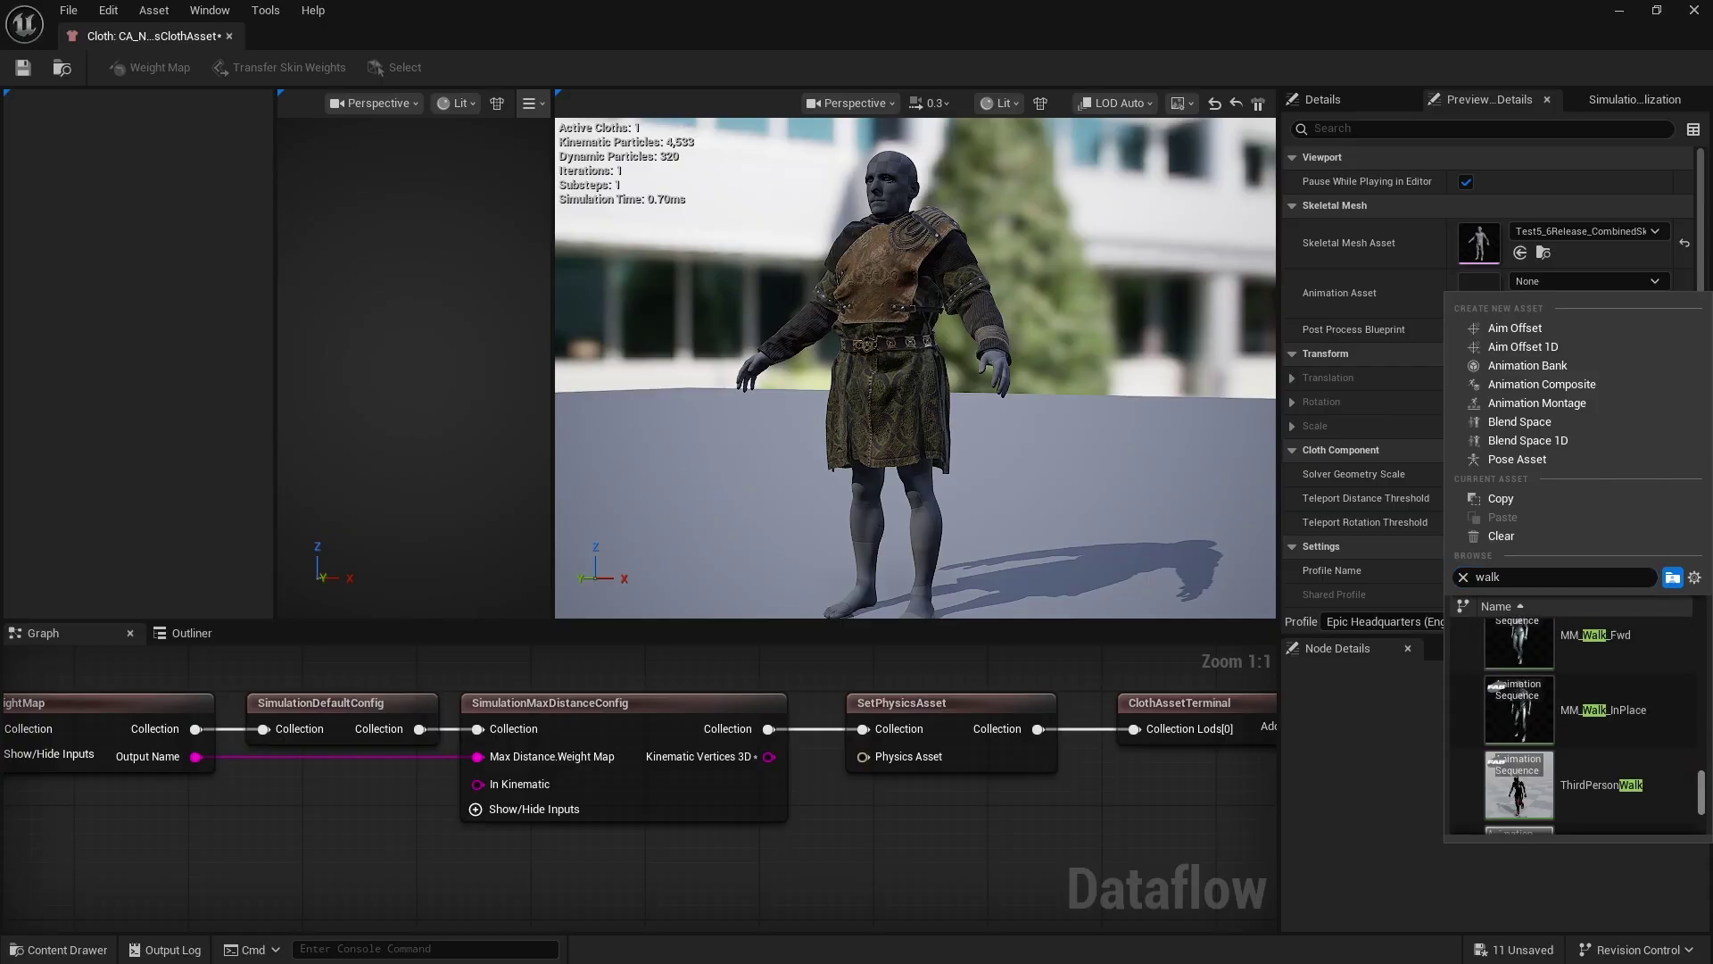
scroll(1619, 746, up, 2)
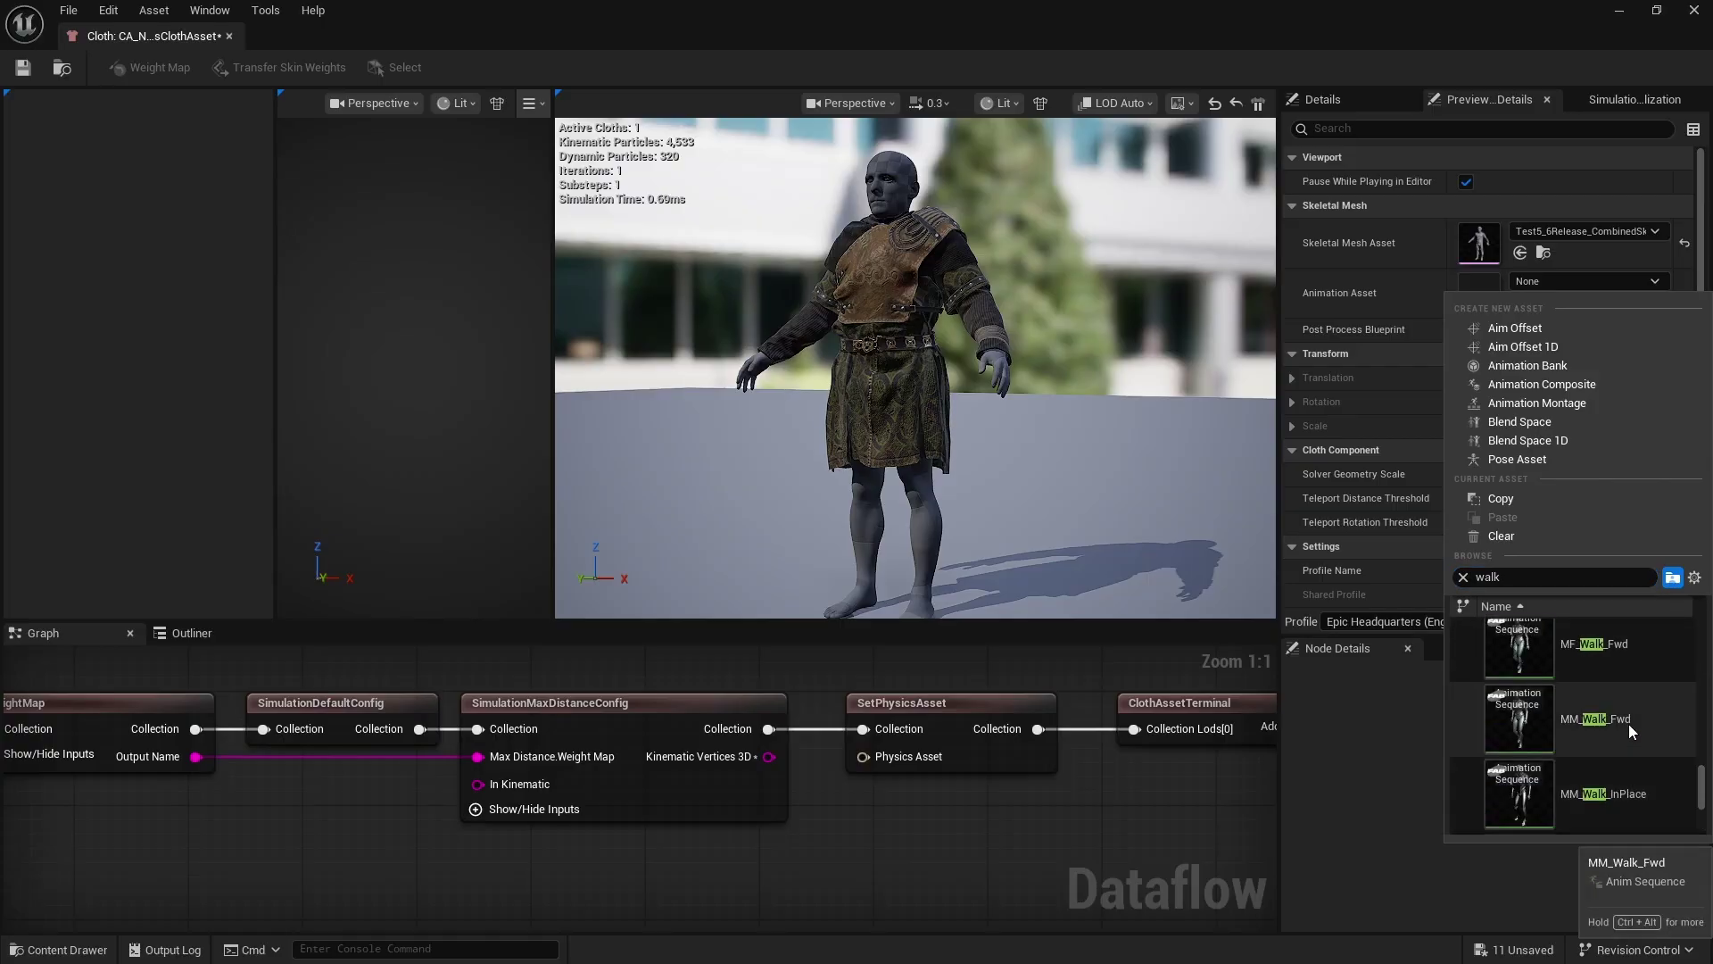
click(1629, 725)
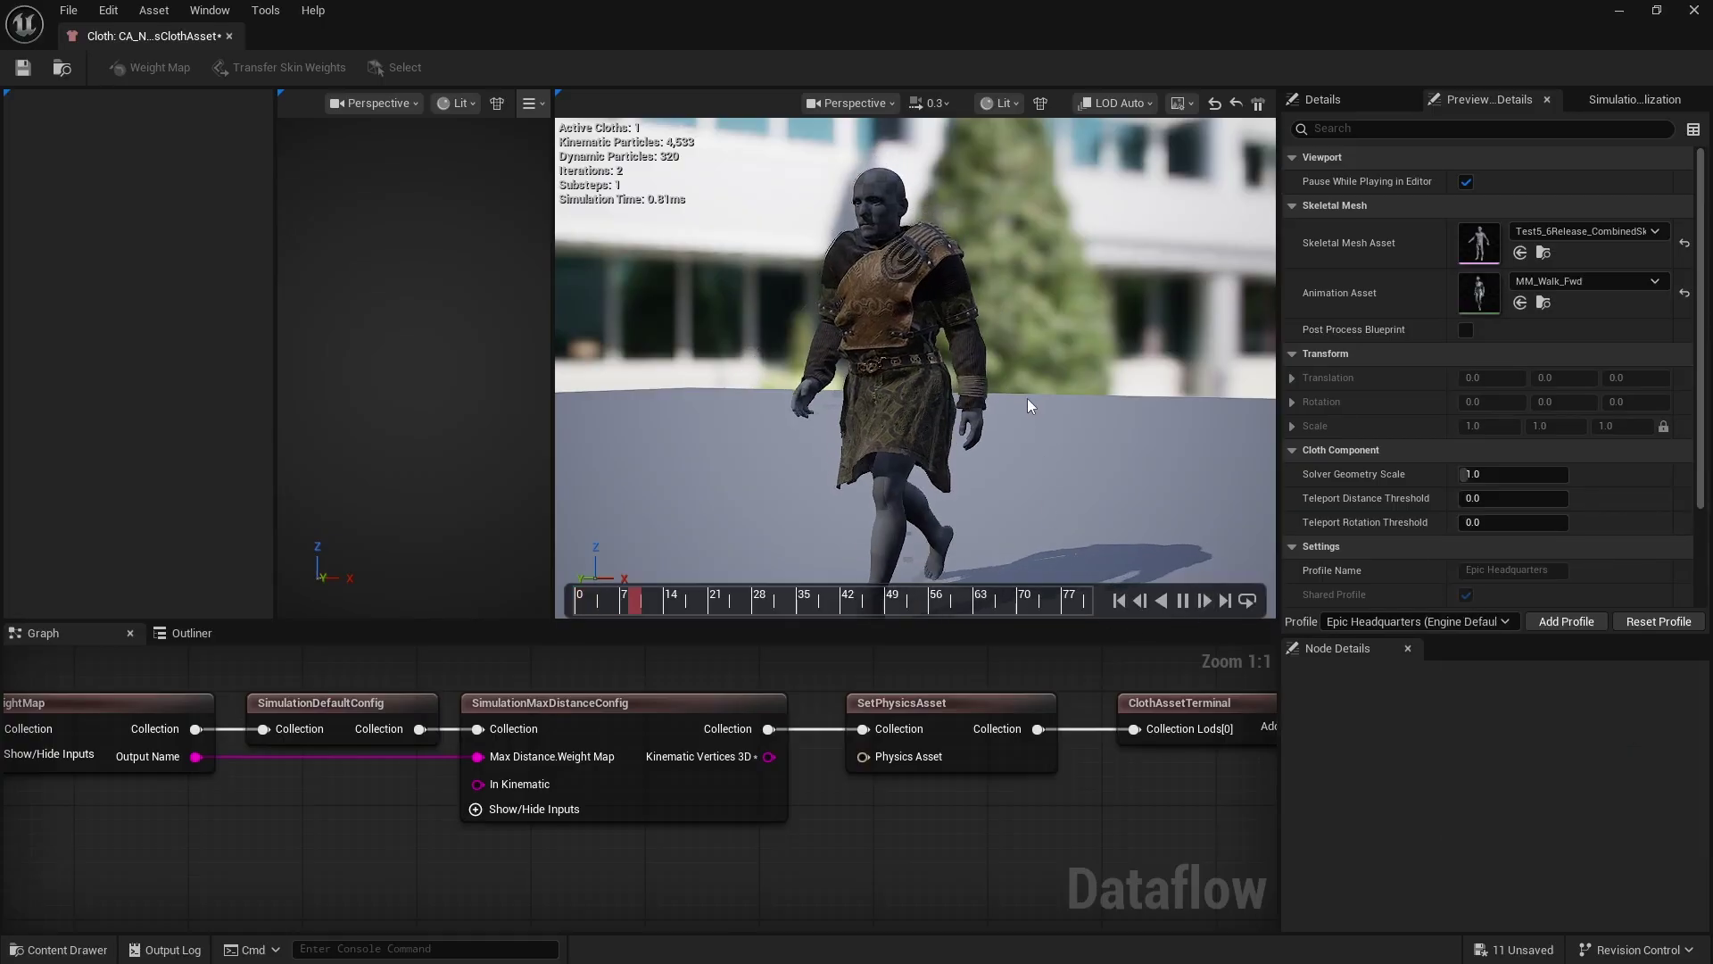
right_drag(1021, 409, 940, 379)
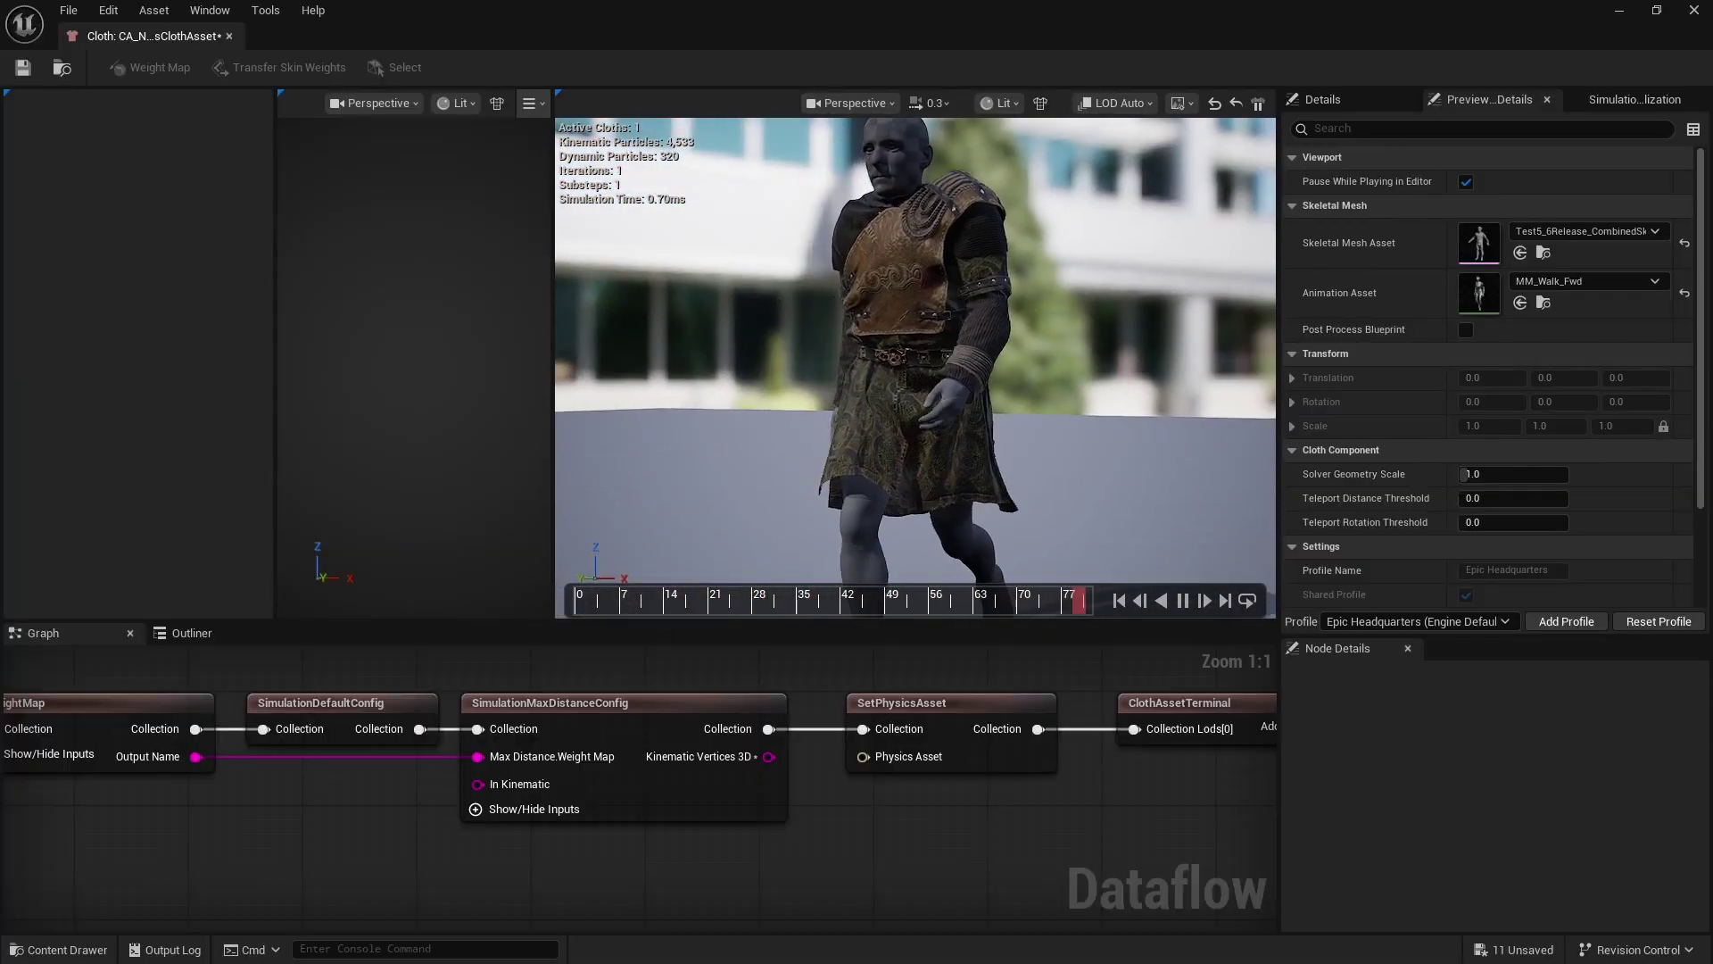
right_drag(1047, 460, 1047, 428)
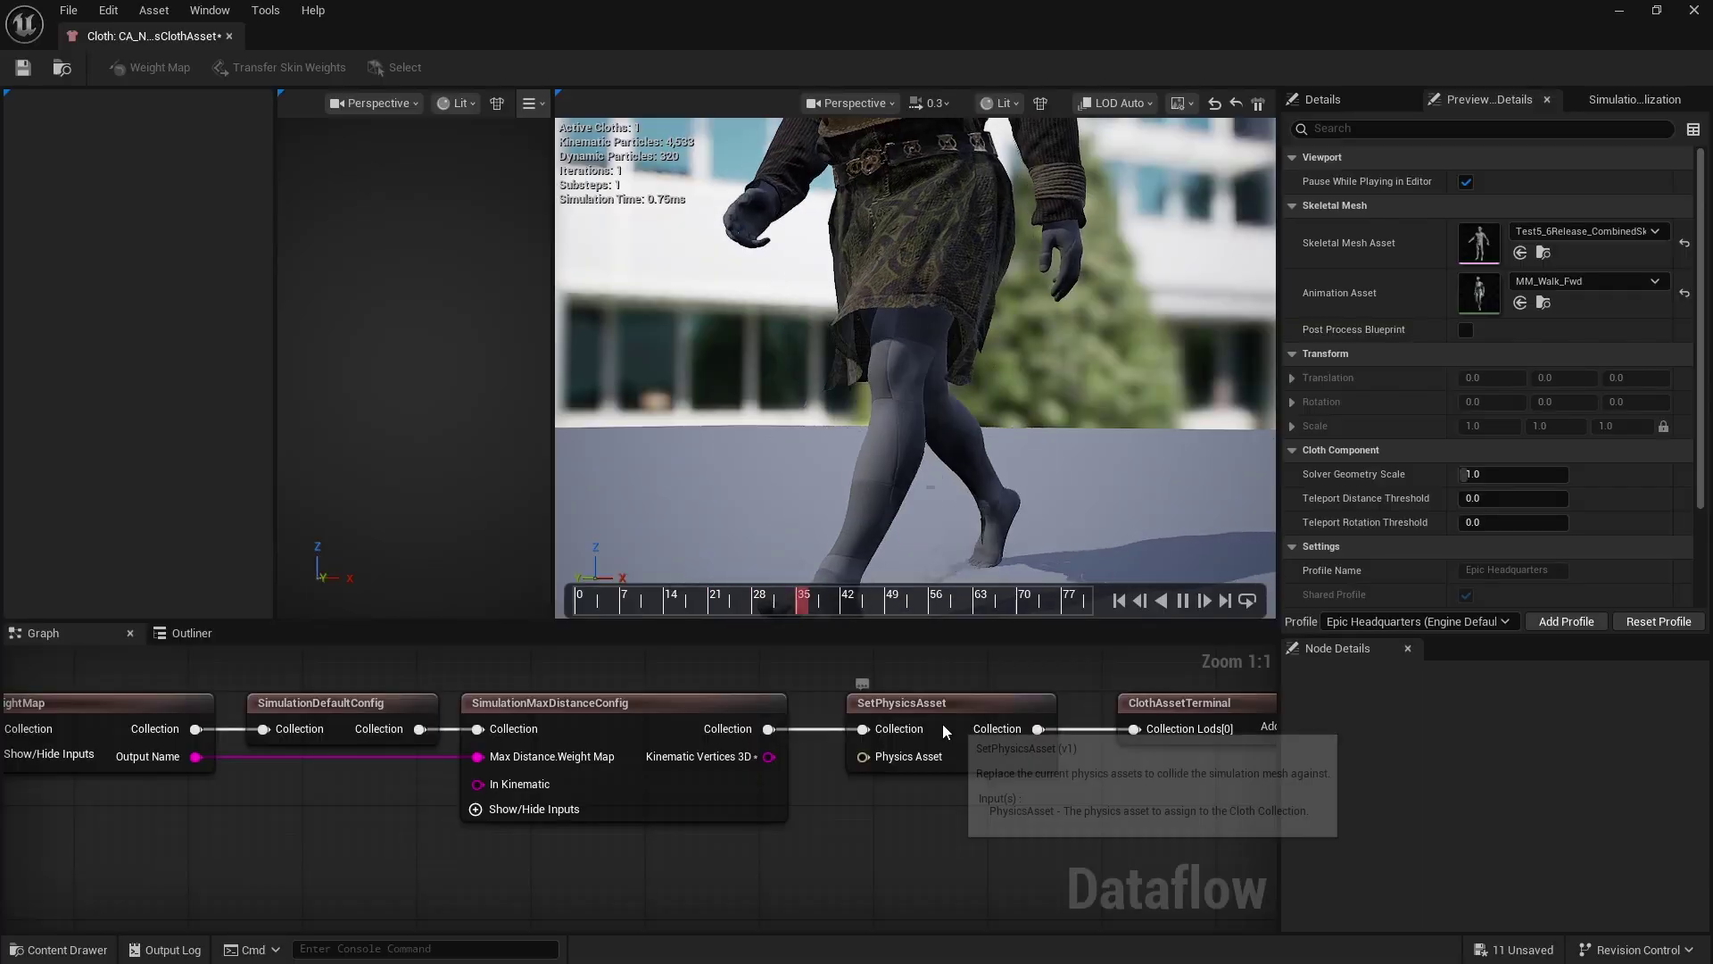
Select the SimulationDefaultConfig node and try a Collision Thickness of 3 in its collision properties.
click(318, 705)
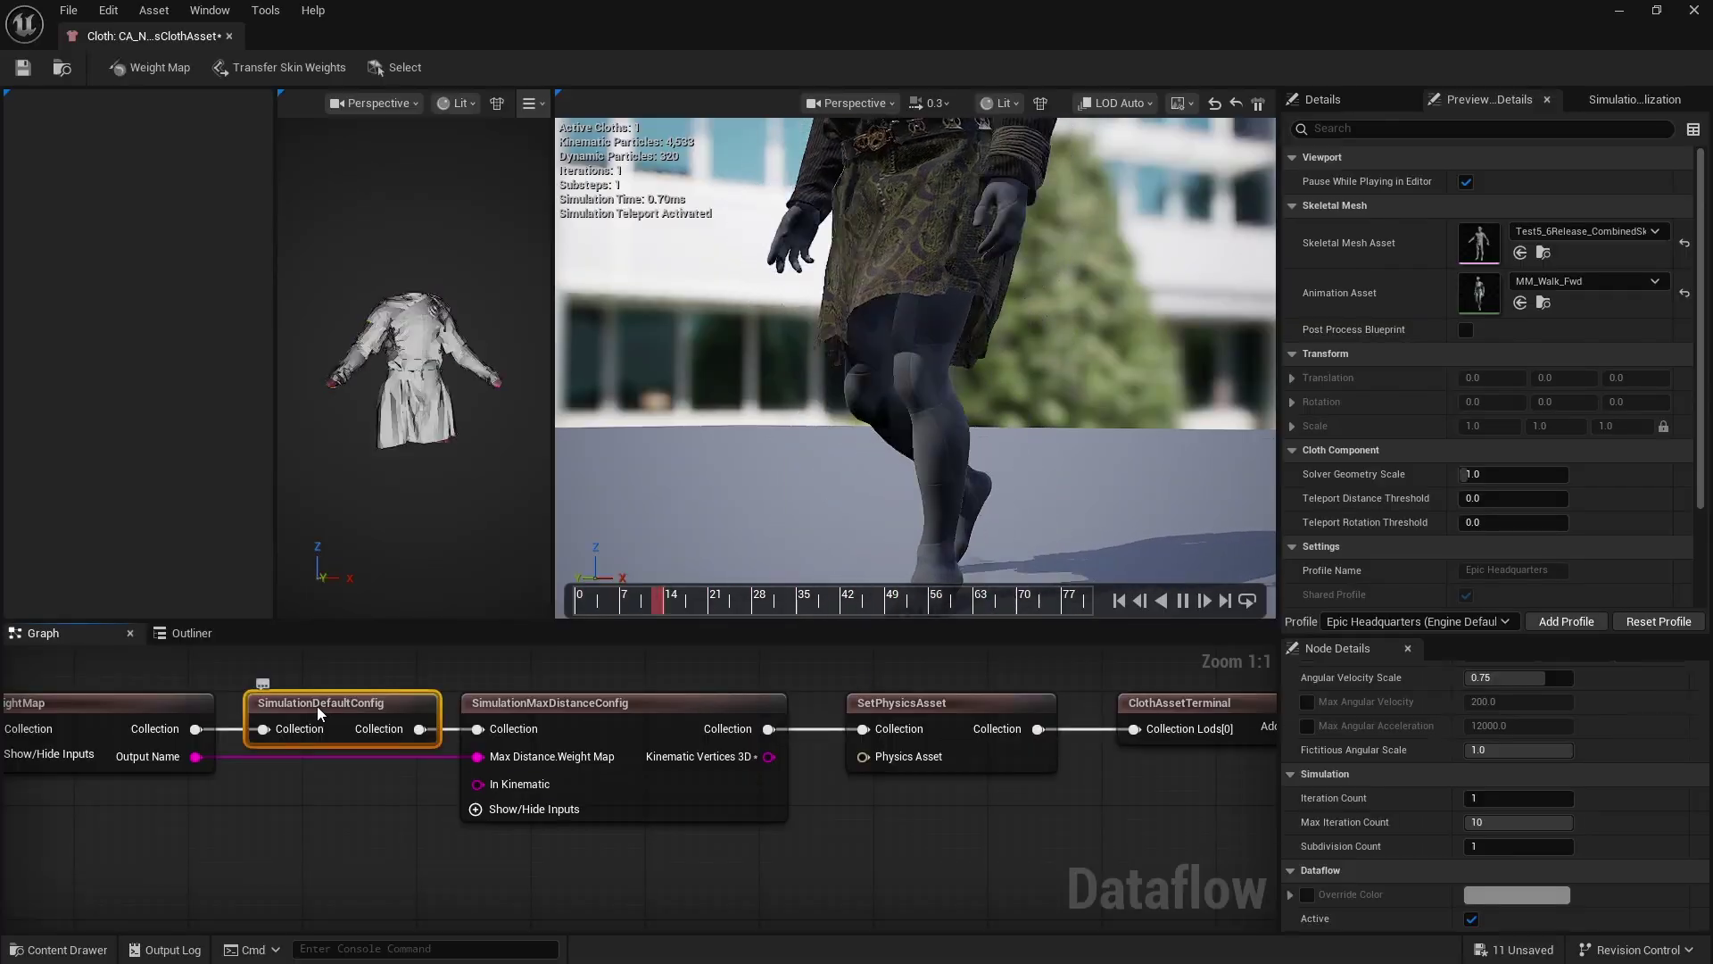
scroll(1597, 798, up, 3)
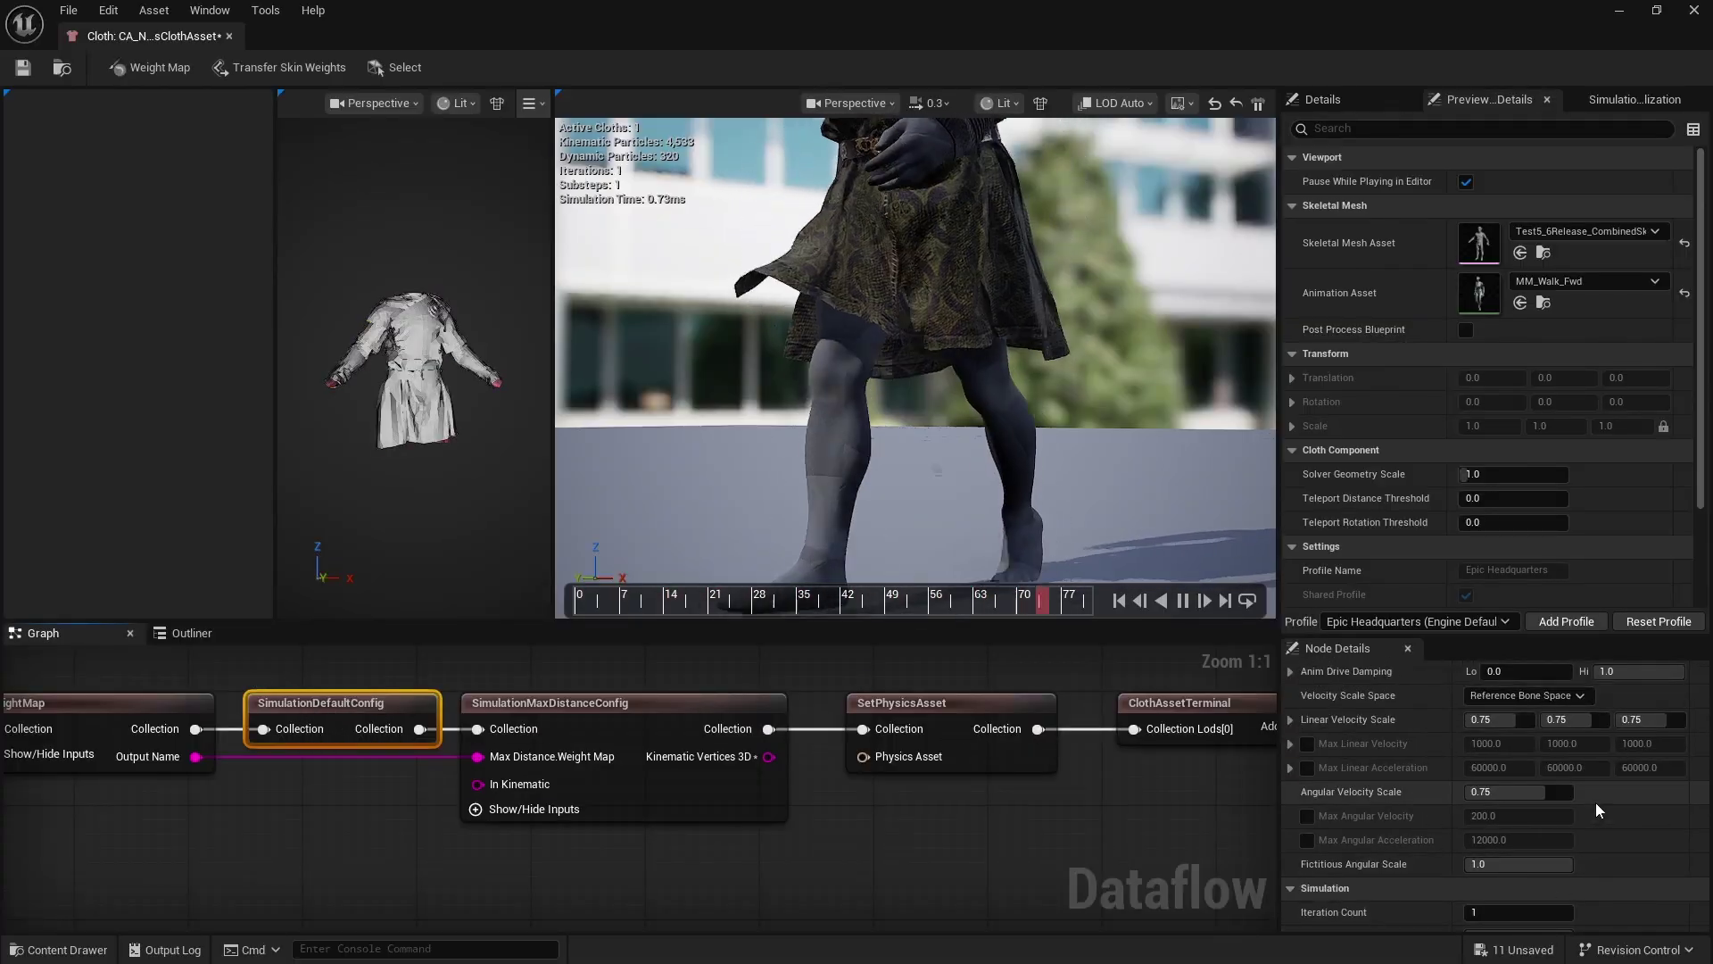
scroll(1592, 807, down, 10)
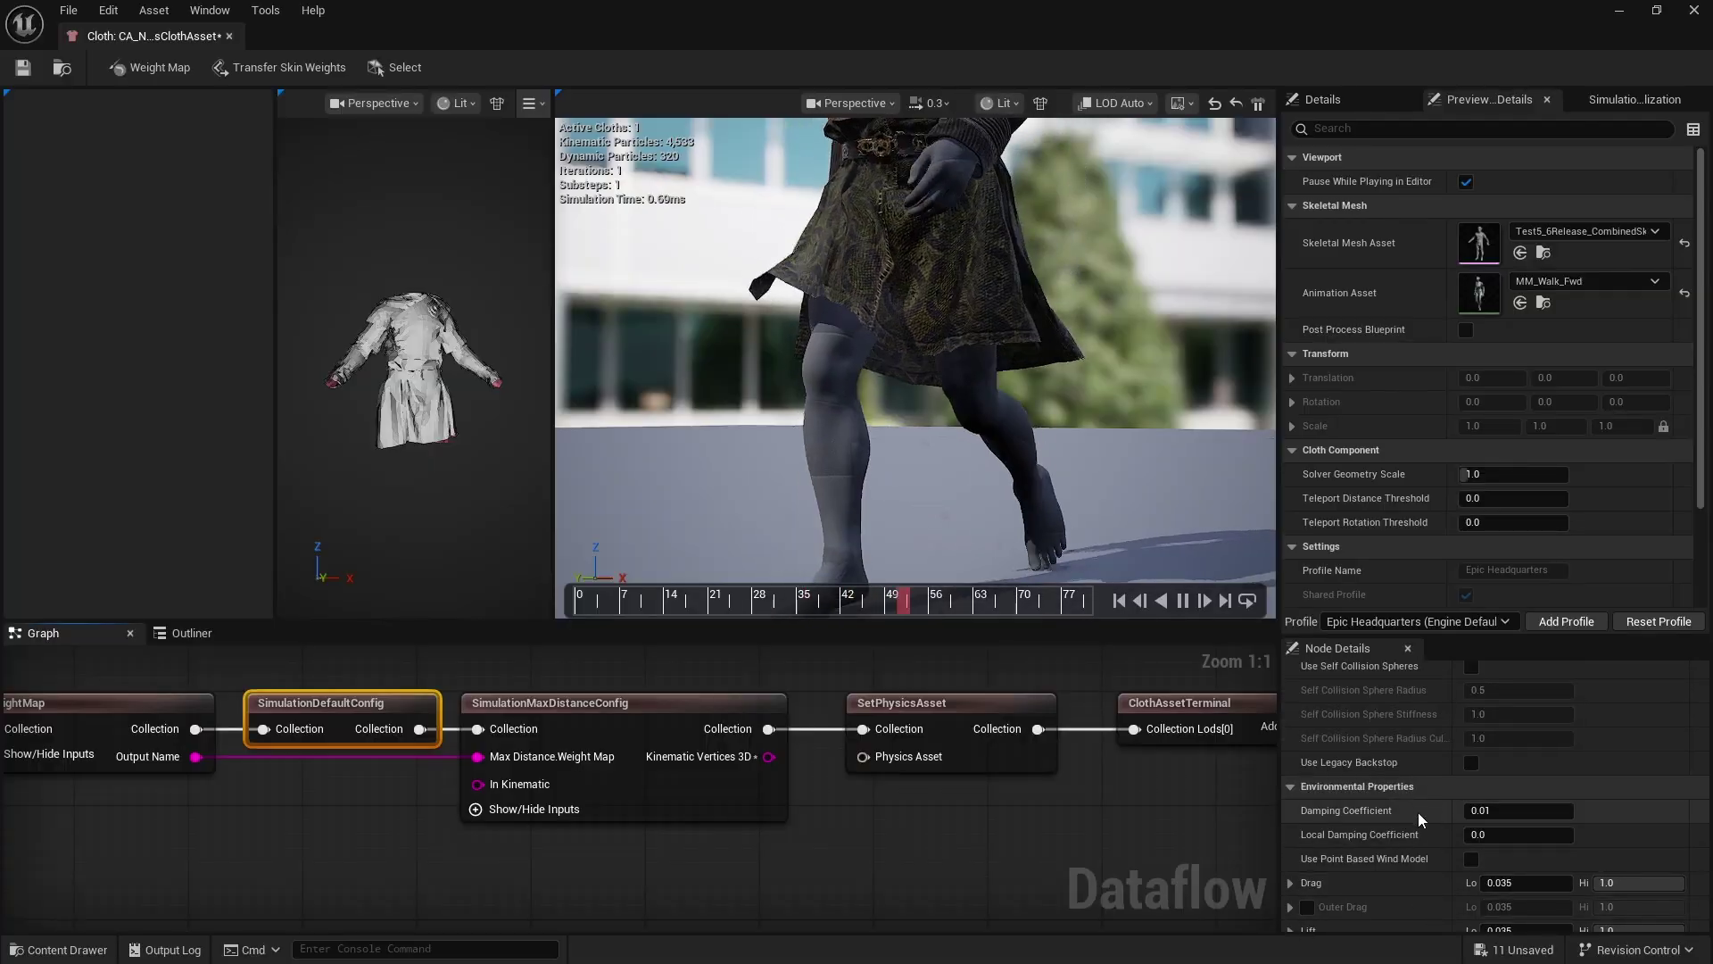
scroll(1422, 816, up, 5)
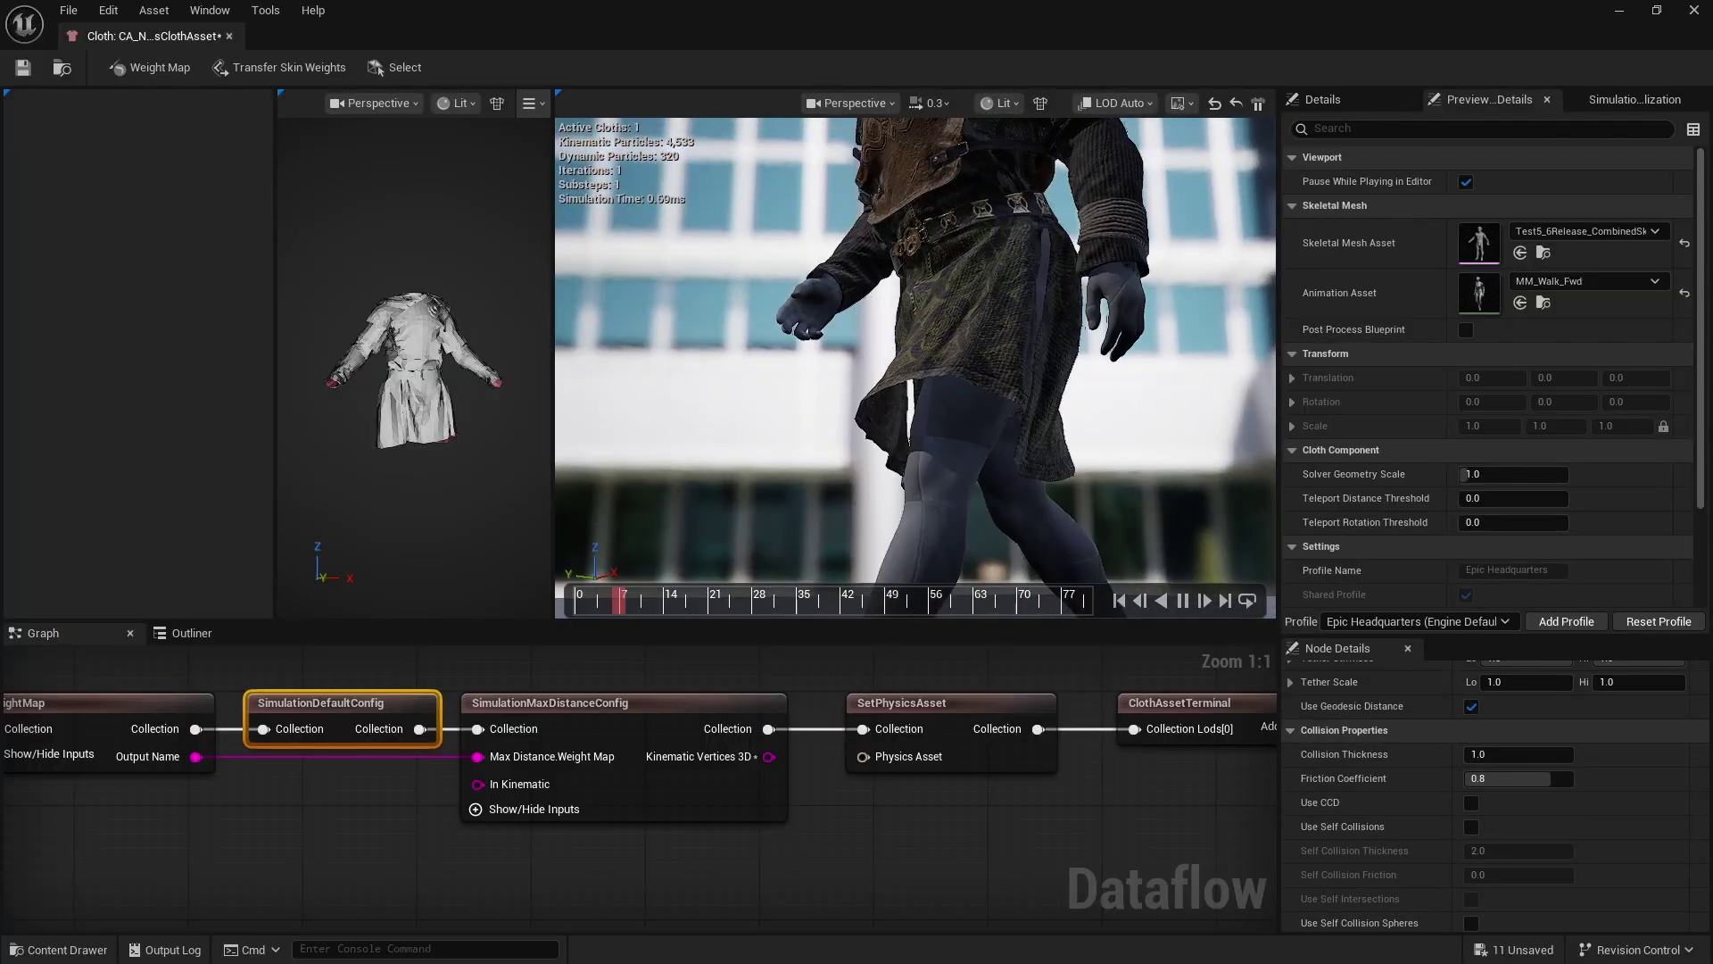
click(1538, 754)
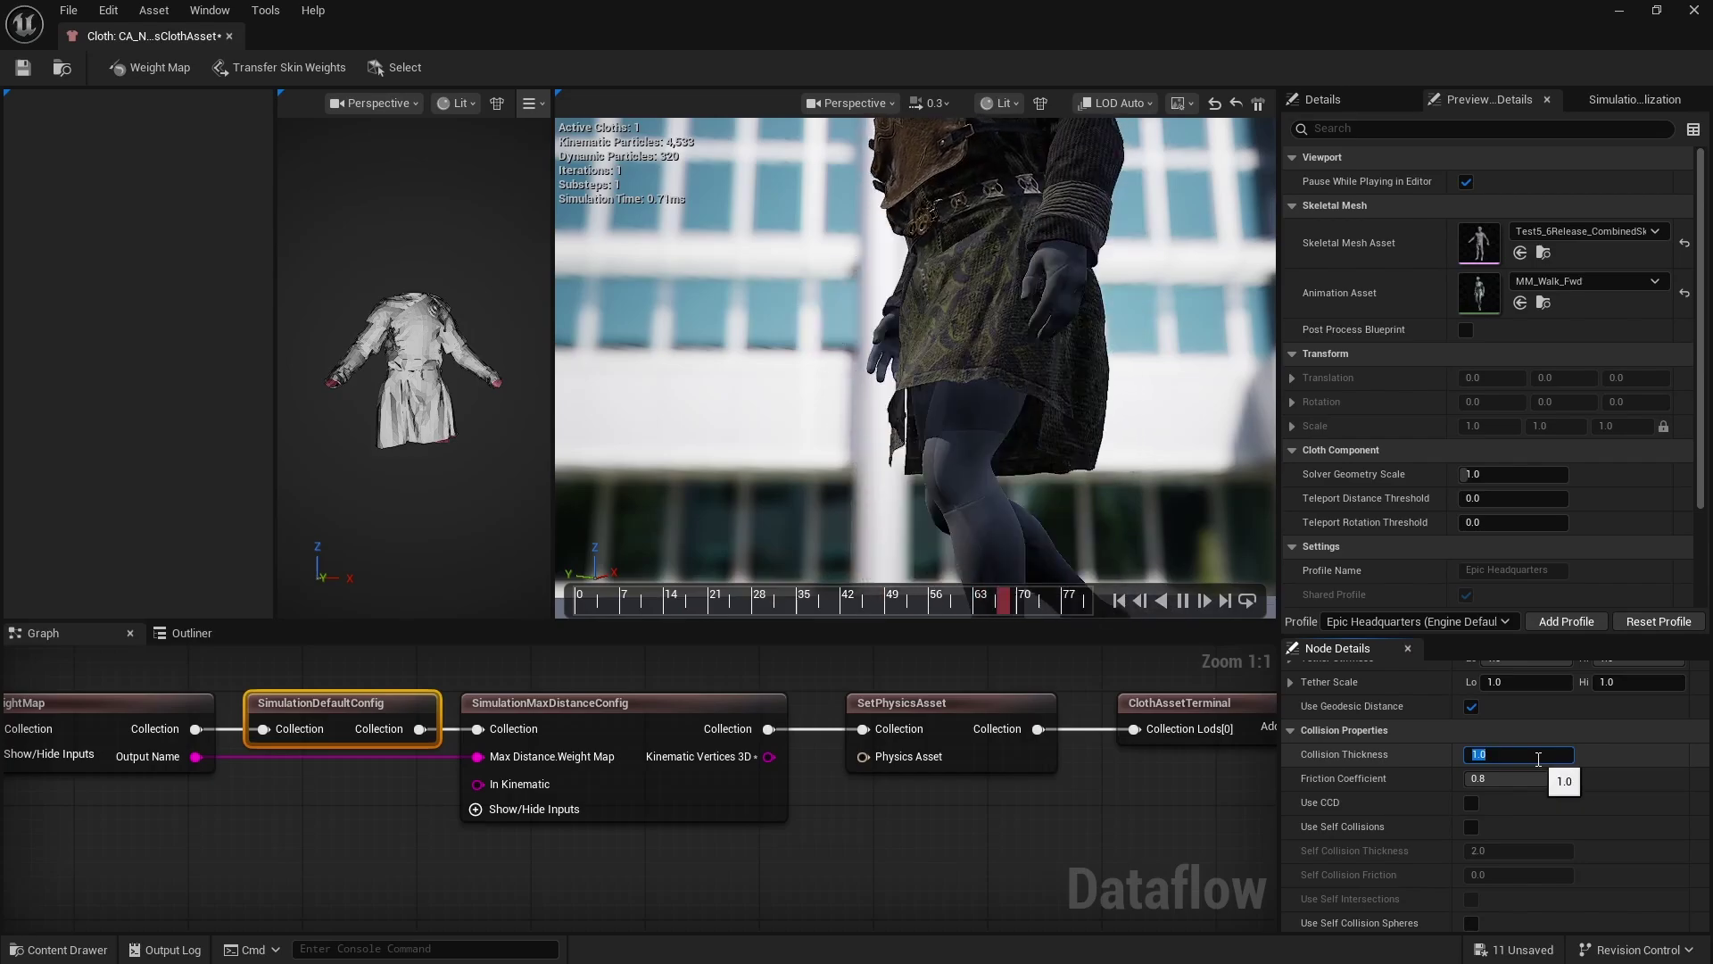
text(3)
key(Return)
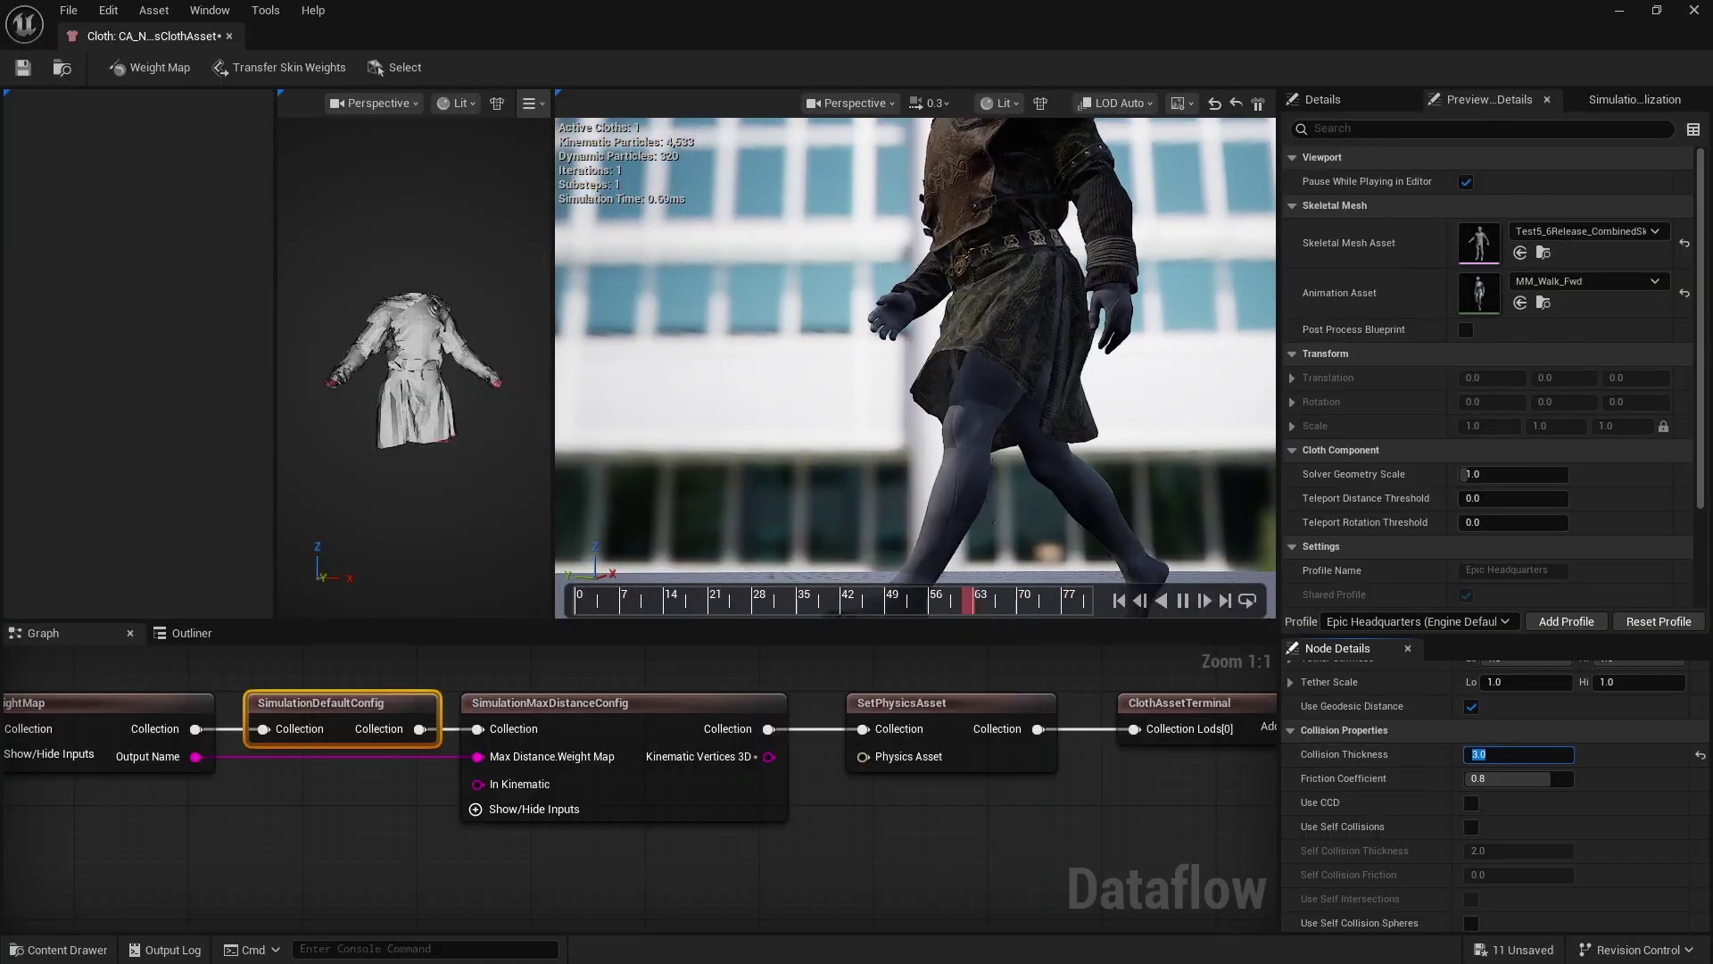
Try a Collision Thickness of 50 with a hard reset of the cloth simulation, and restore the default thickness.
text(50)
key(Return)
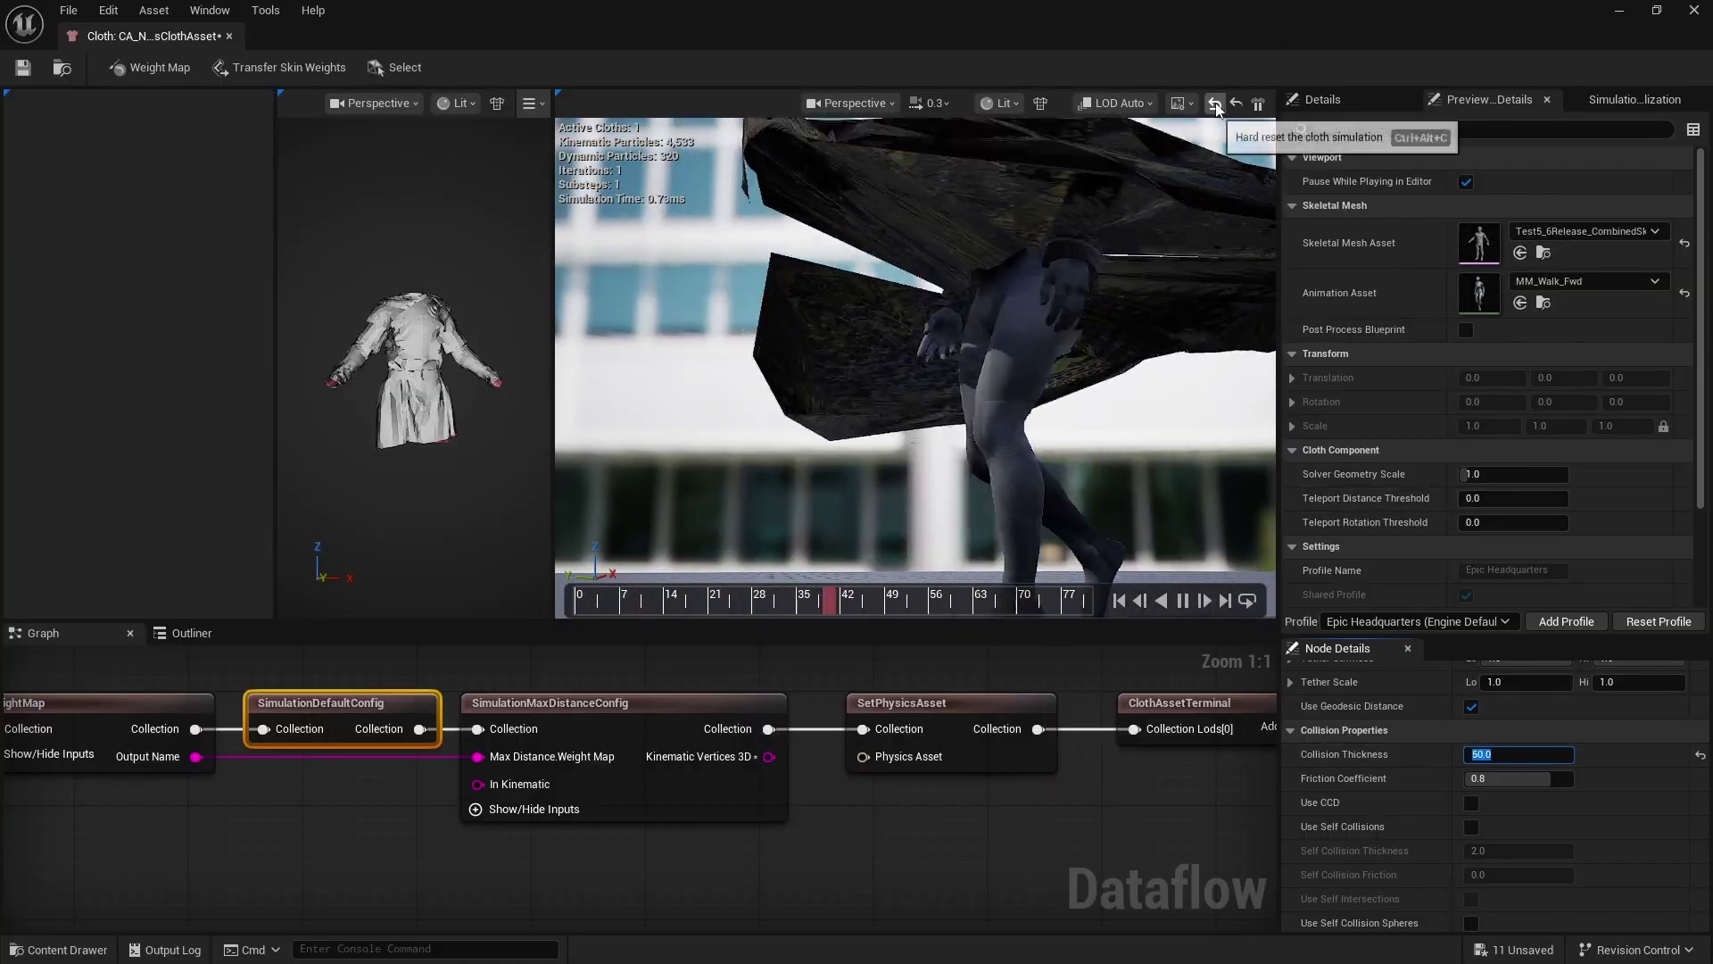
click(1216, 105)
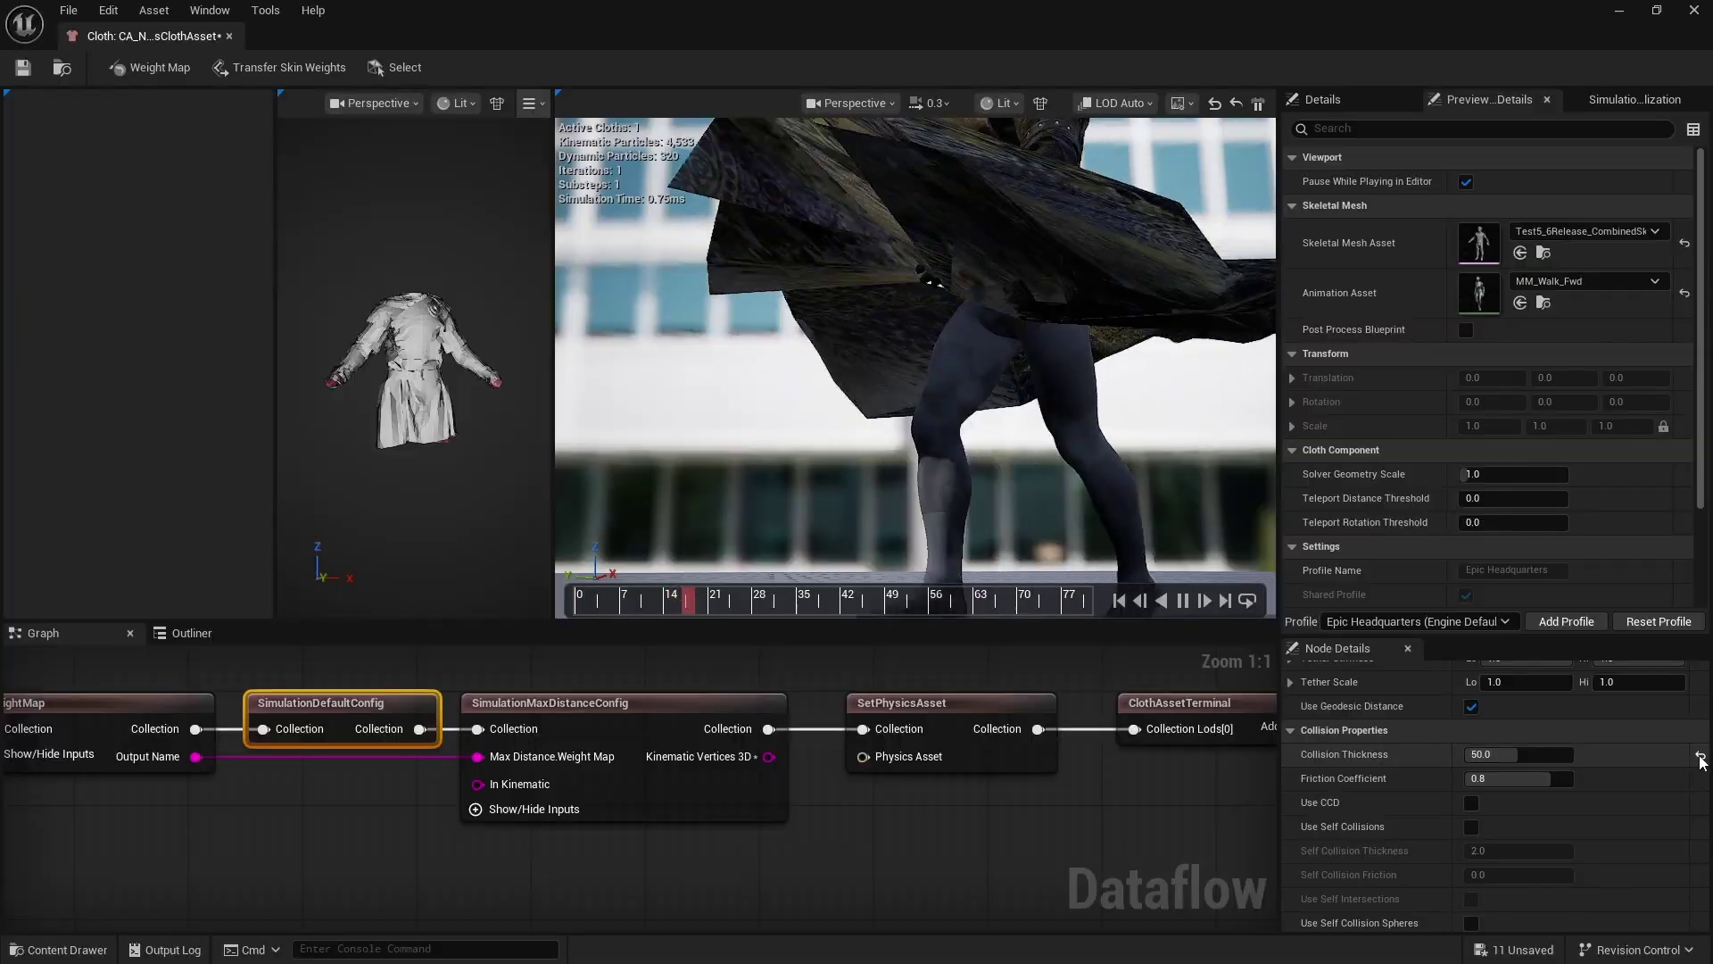
click(1700, 757)
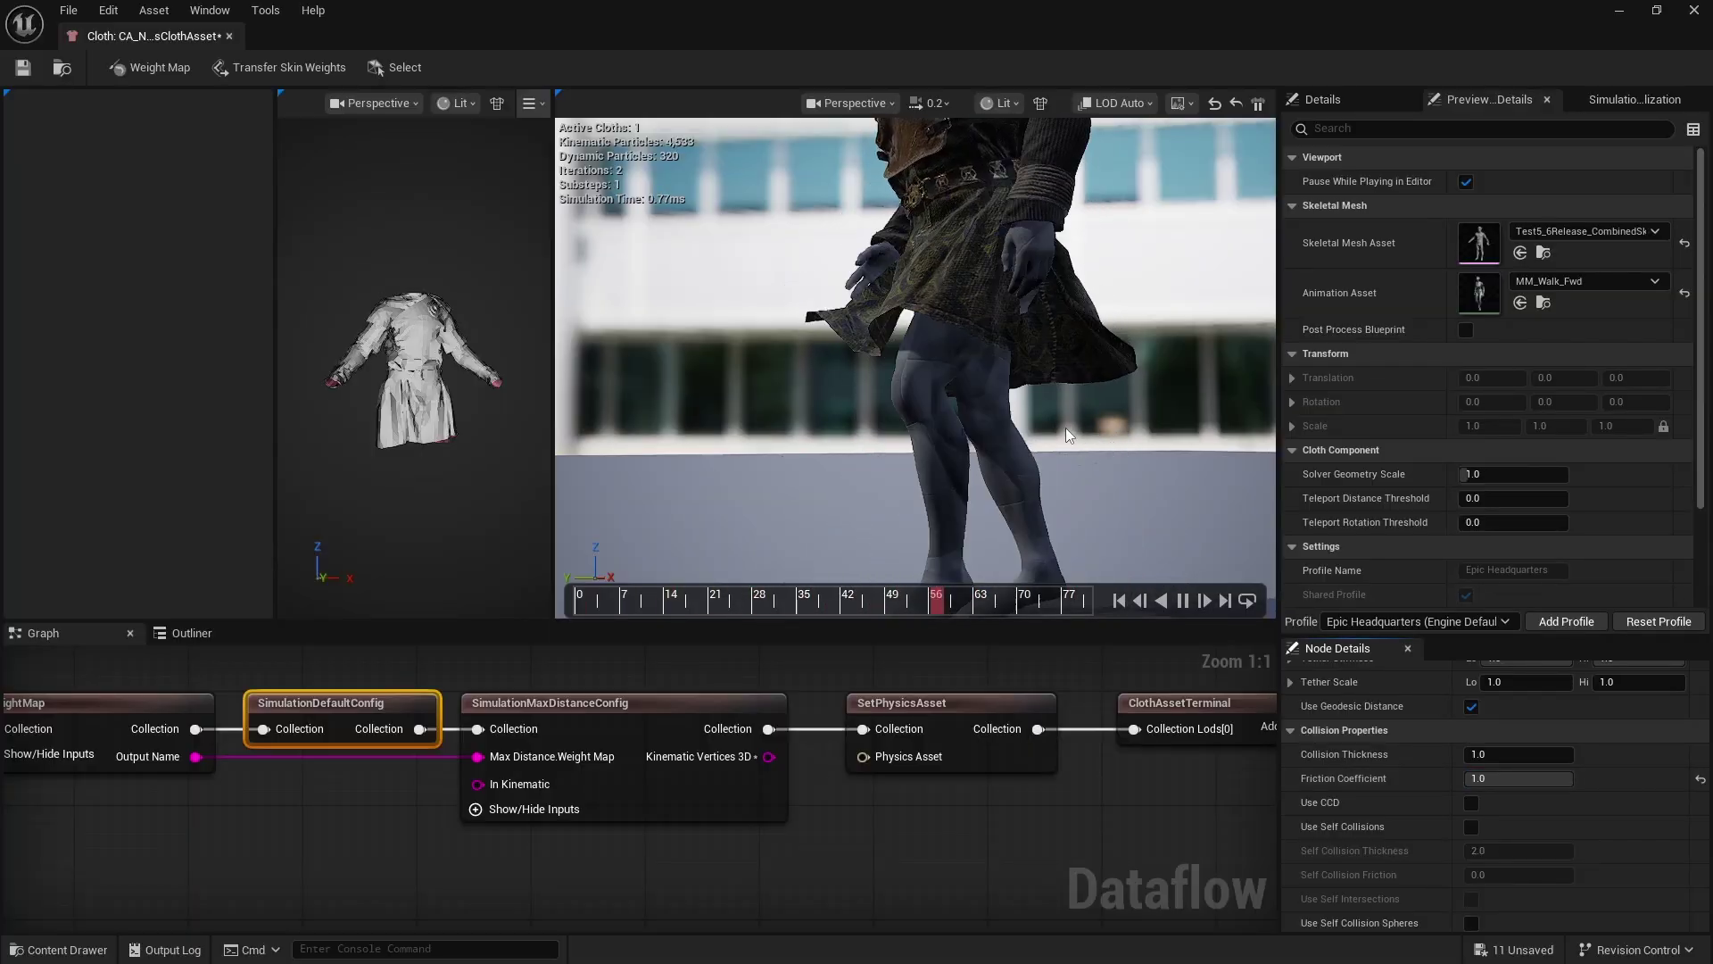
Set SimulationDefaultConfig's Friction Coefficient to 0 and hard reset the cloth simulation.
drag(1517, 778, 1490, 778)
click(1517, 778)
click(1215, 106)
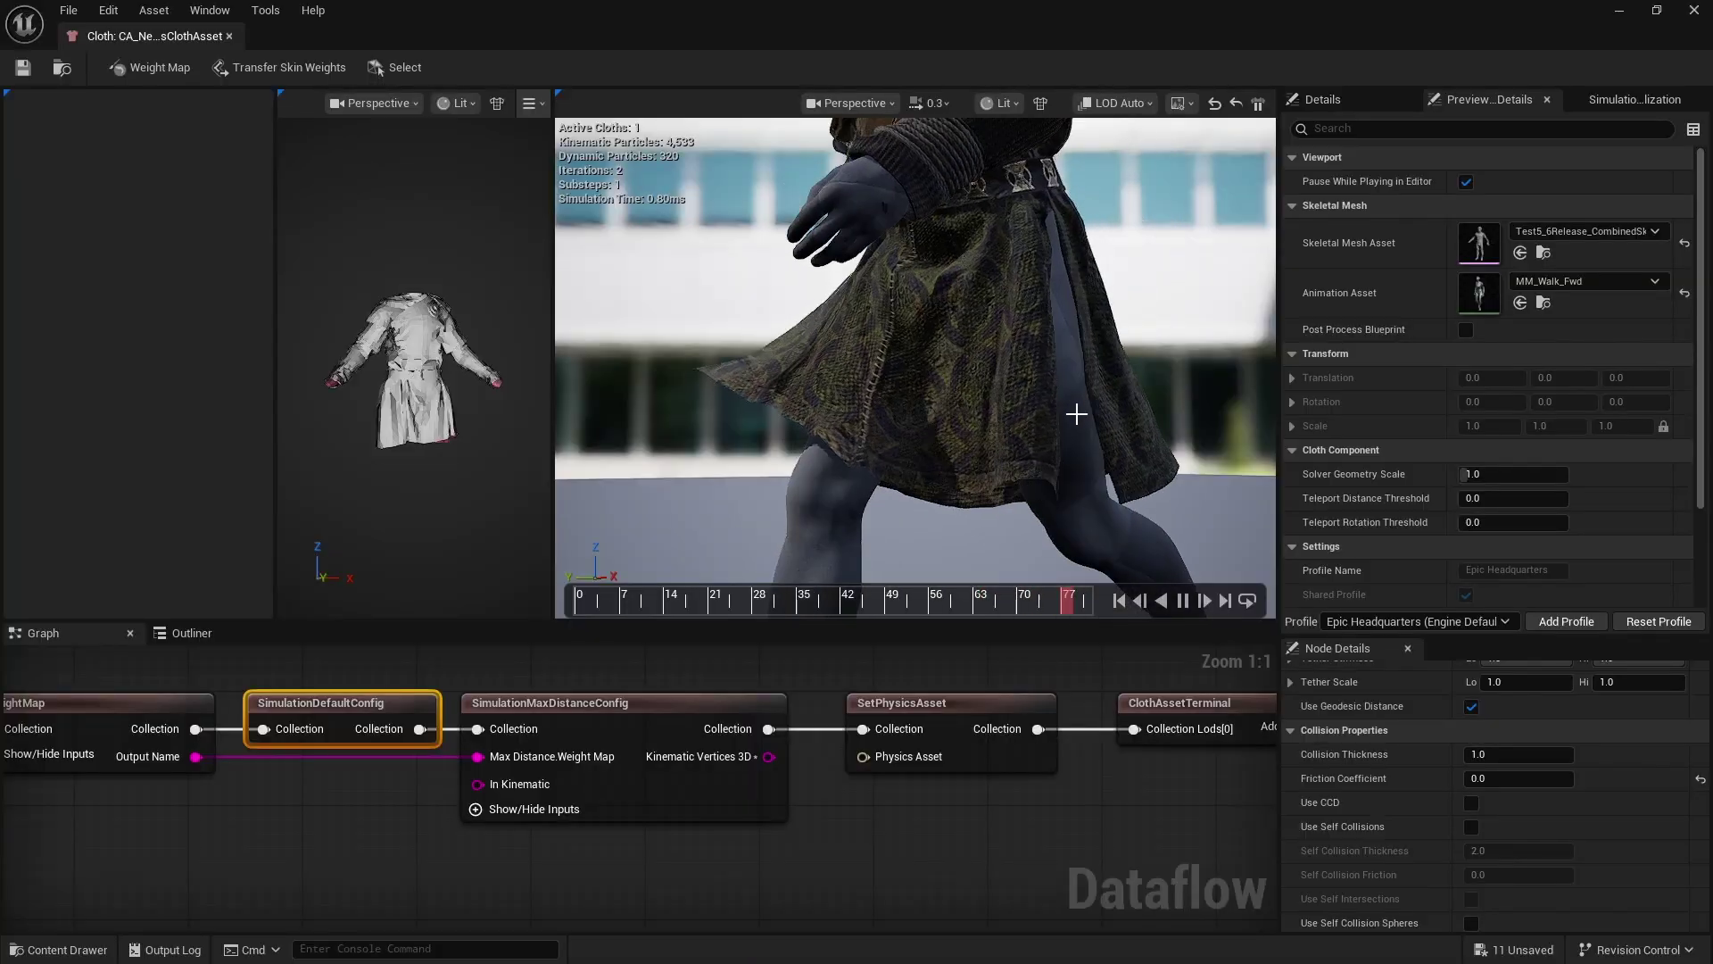
Try Use Self Collision Spheres in SimulationDefaultConfig while watching the walking preview, and turn it off again.
scroll(1467, 881, down, 3)
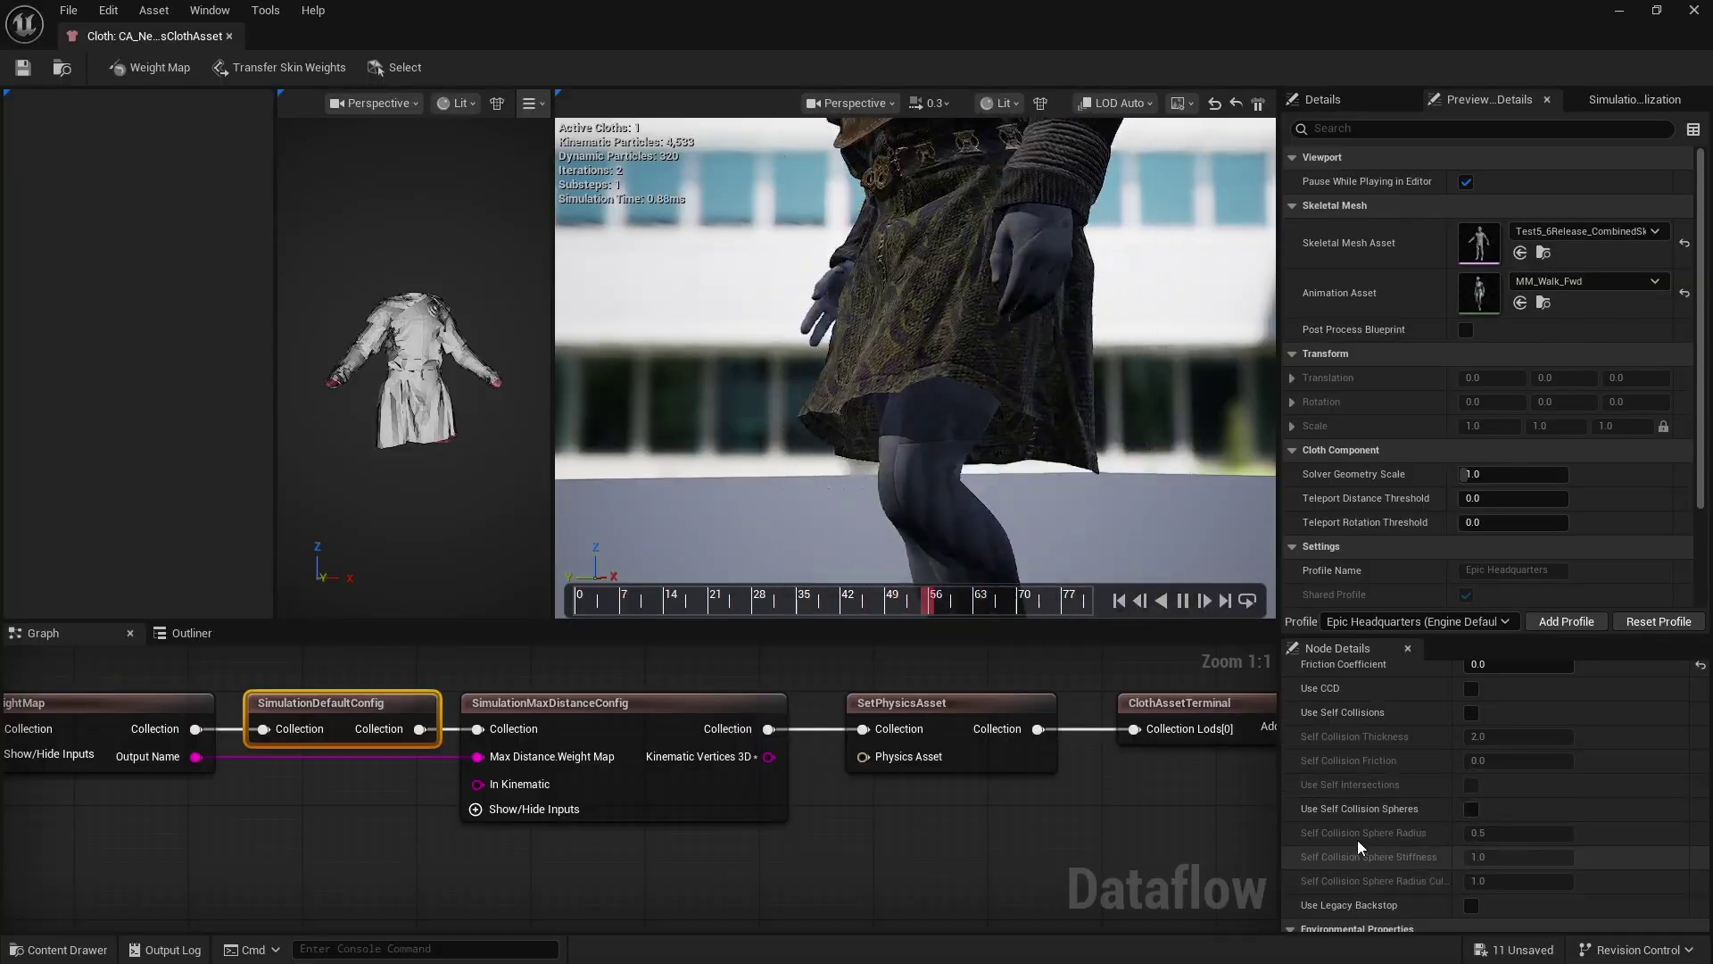
click(1471, 809)
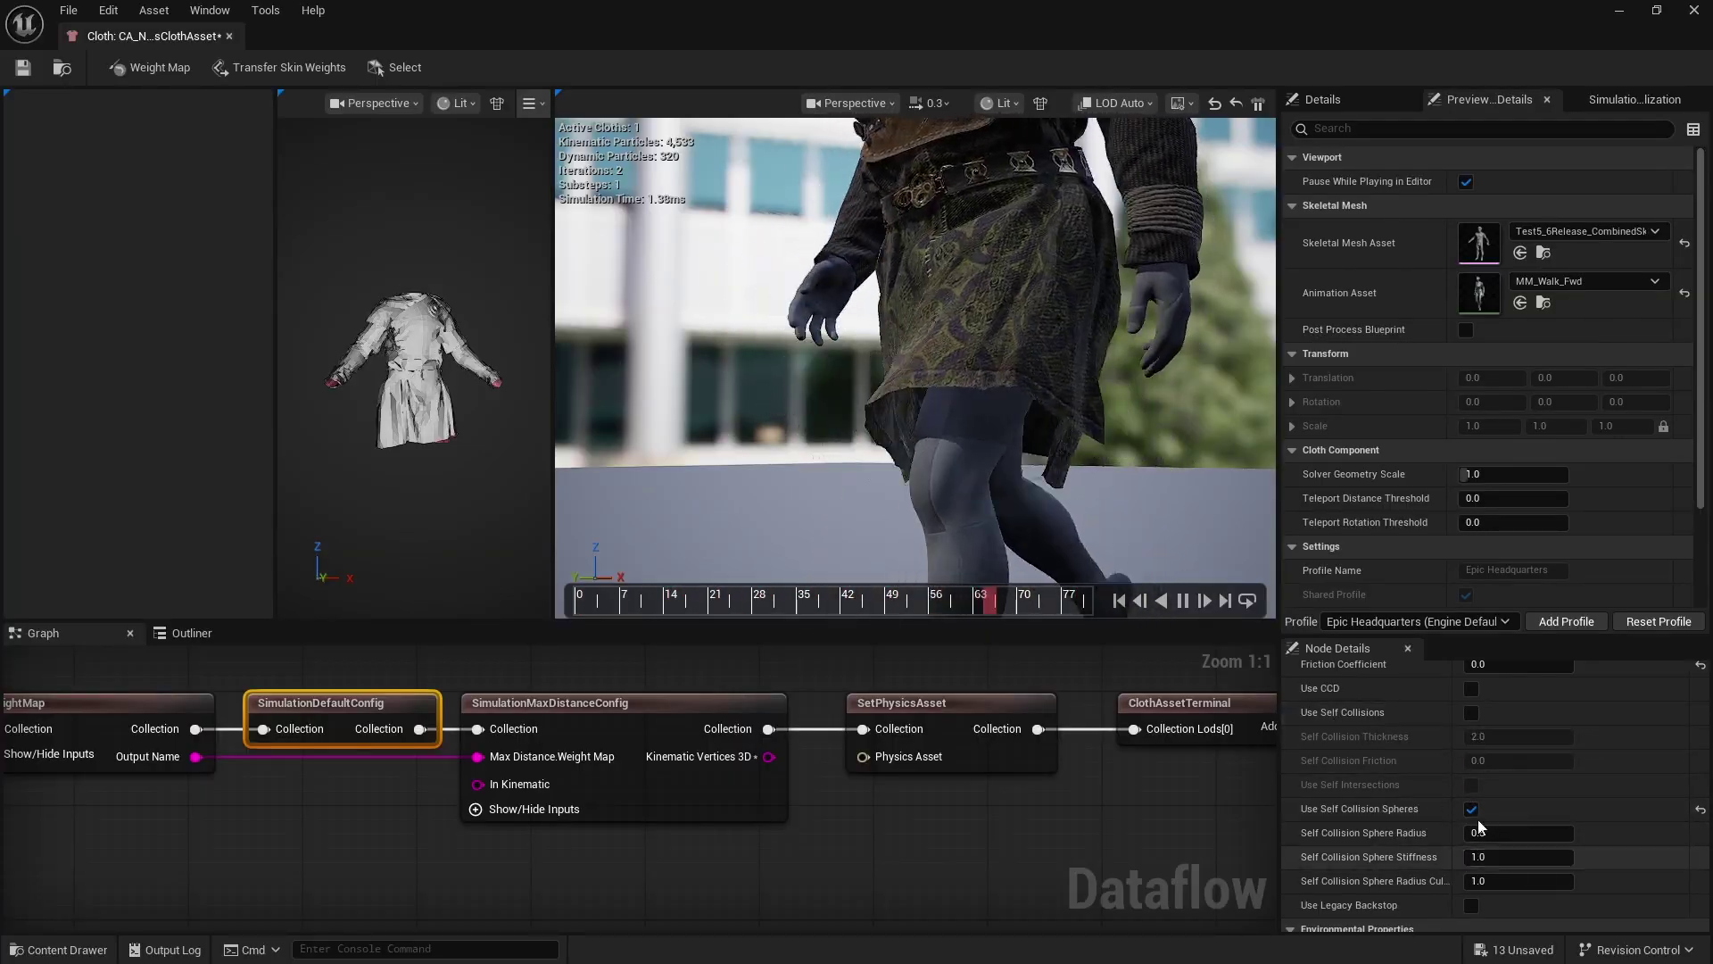
click(1471, 810)
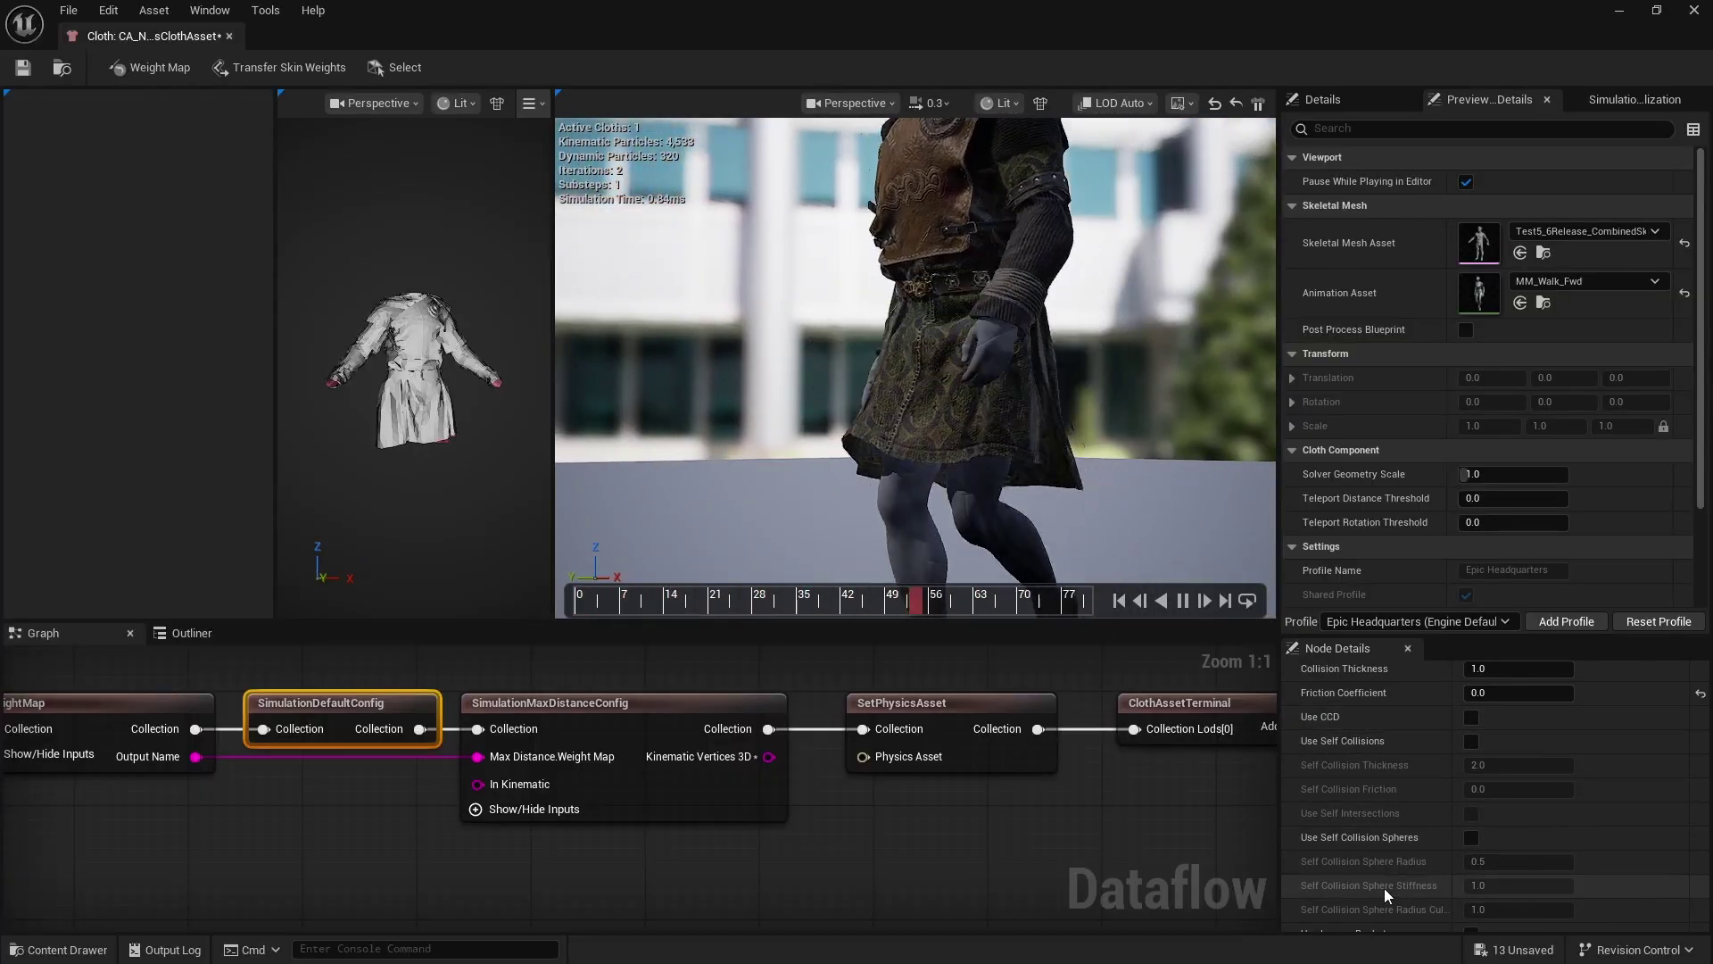
scroll(1397, 874, down, 2)
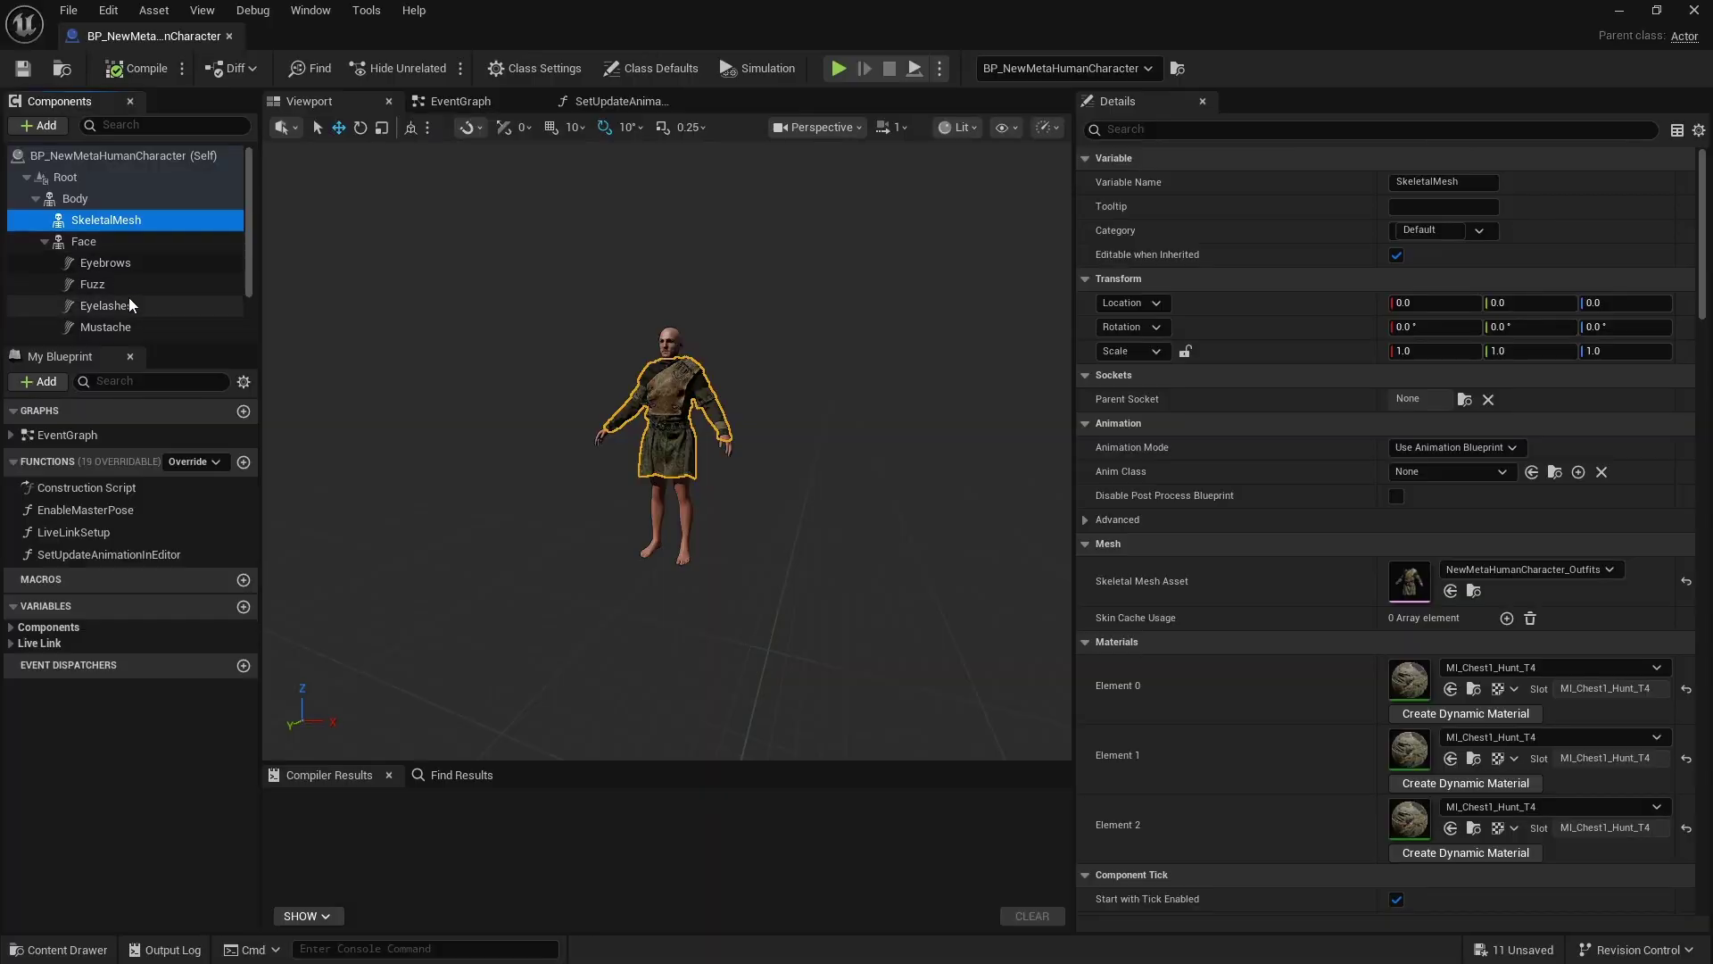
In the BP_NewMetaHumanCharacter blueprint, delete the SkeletalMesh component that holds the outfit under Body.
click(128, 297)
click(110, 233)
click(118, 224)
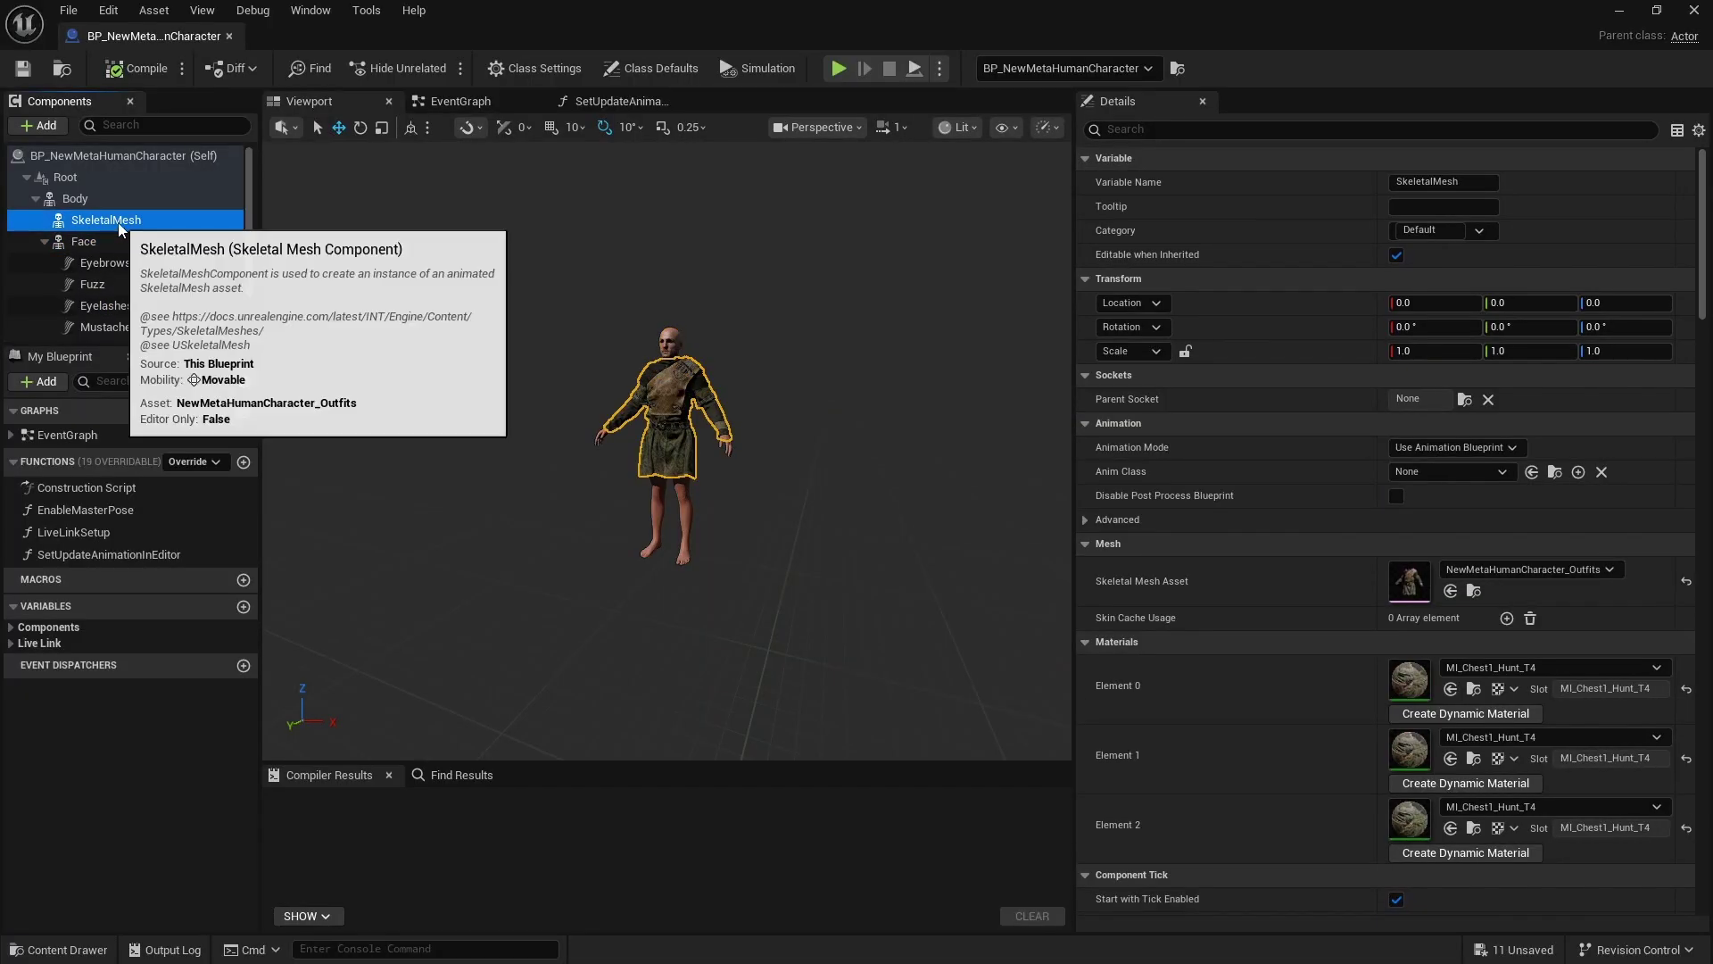
key(Delete)
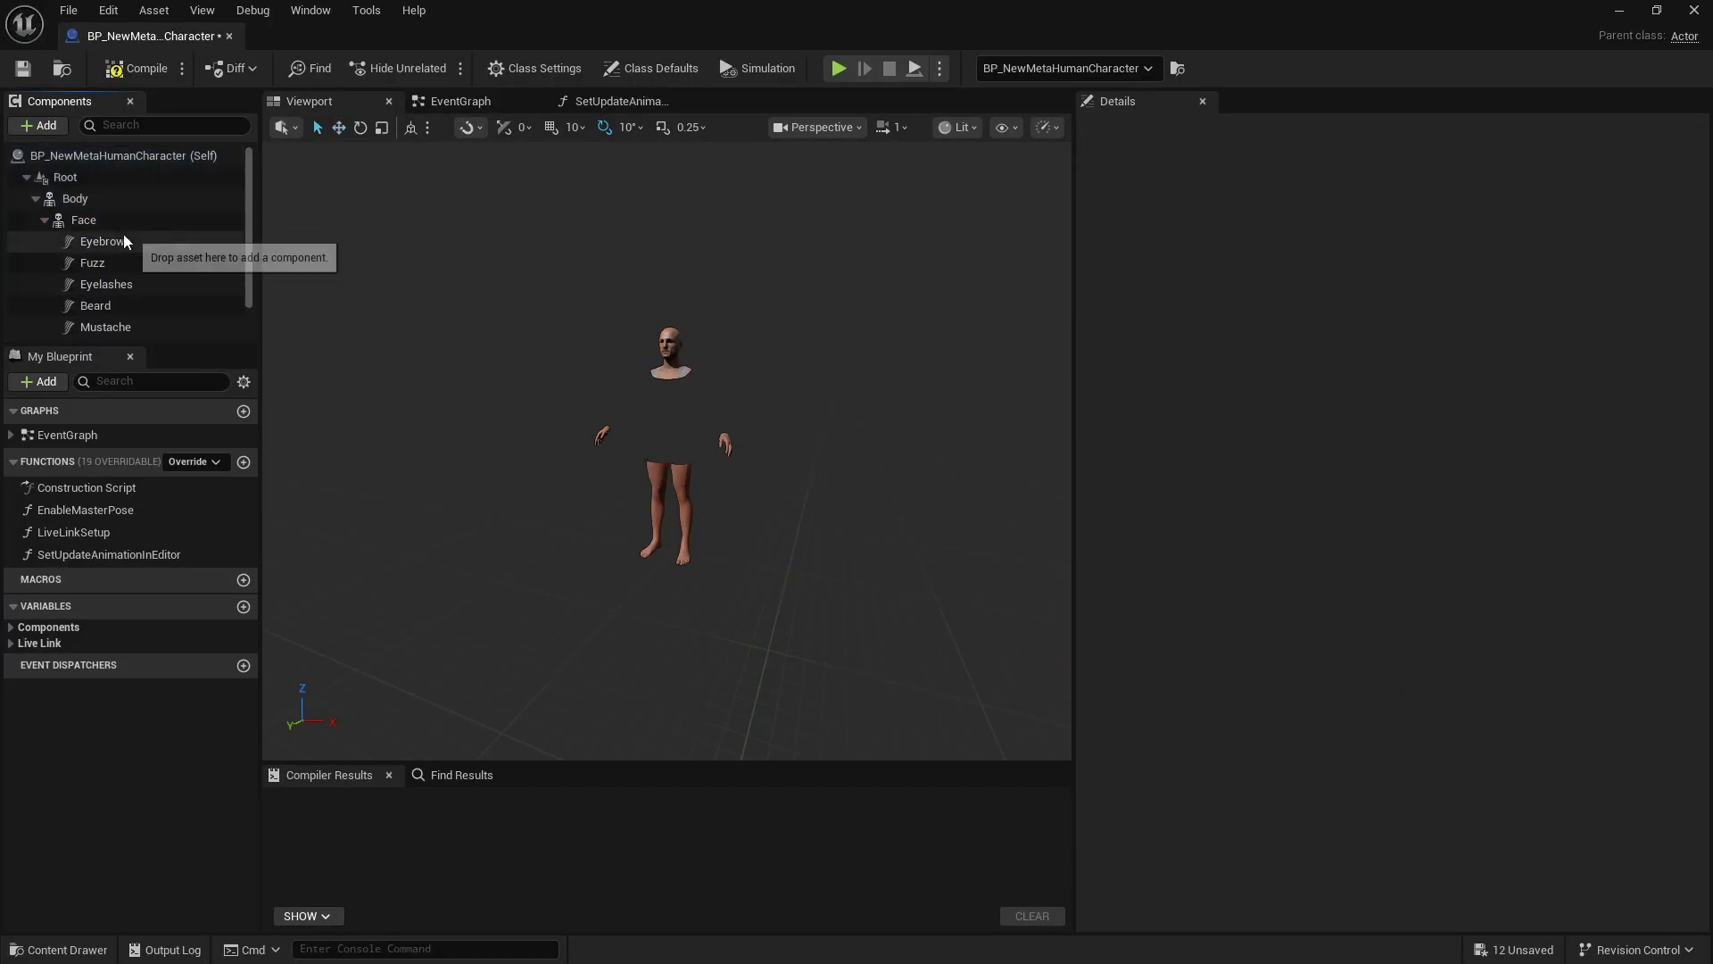
Add a Chaos Cloth Component under the Body component and name it ChestHunt.
click(72, 199)
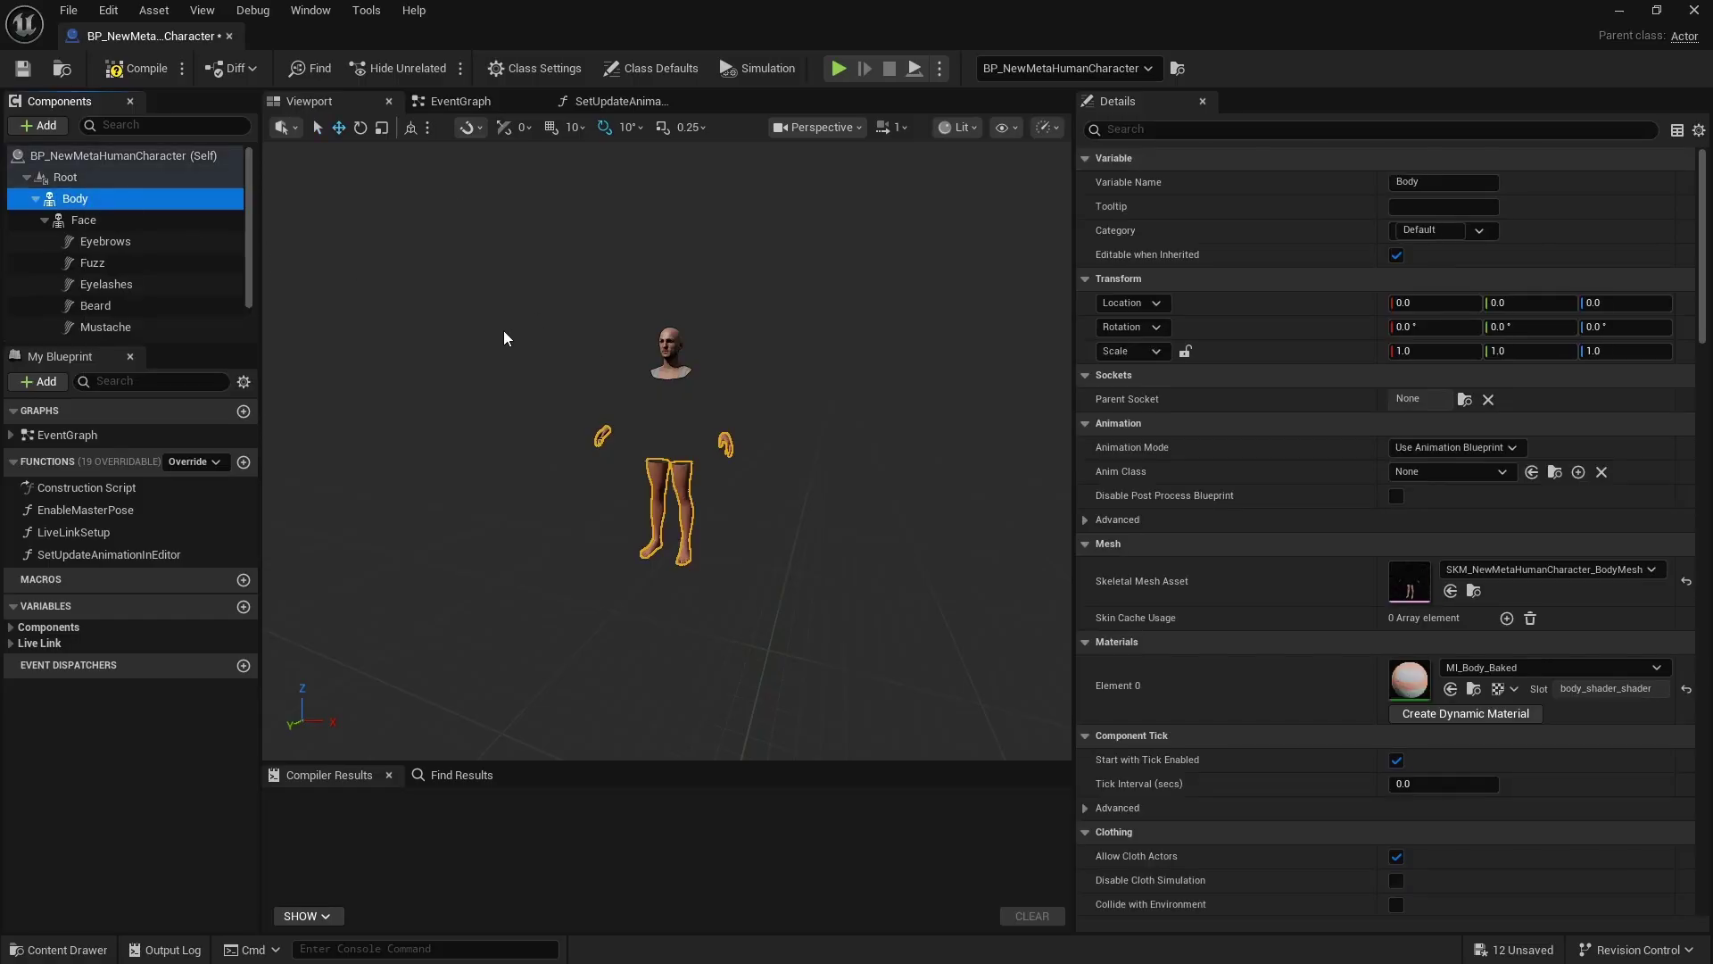
click(41, 130)
text(ch)
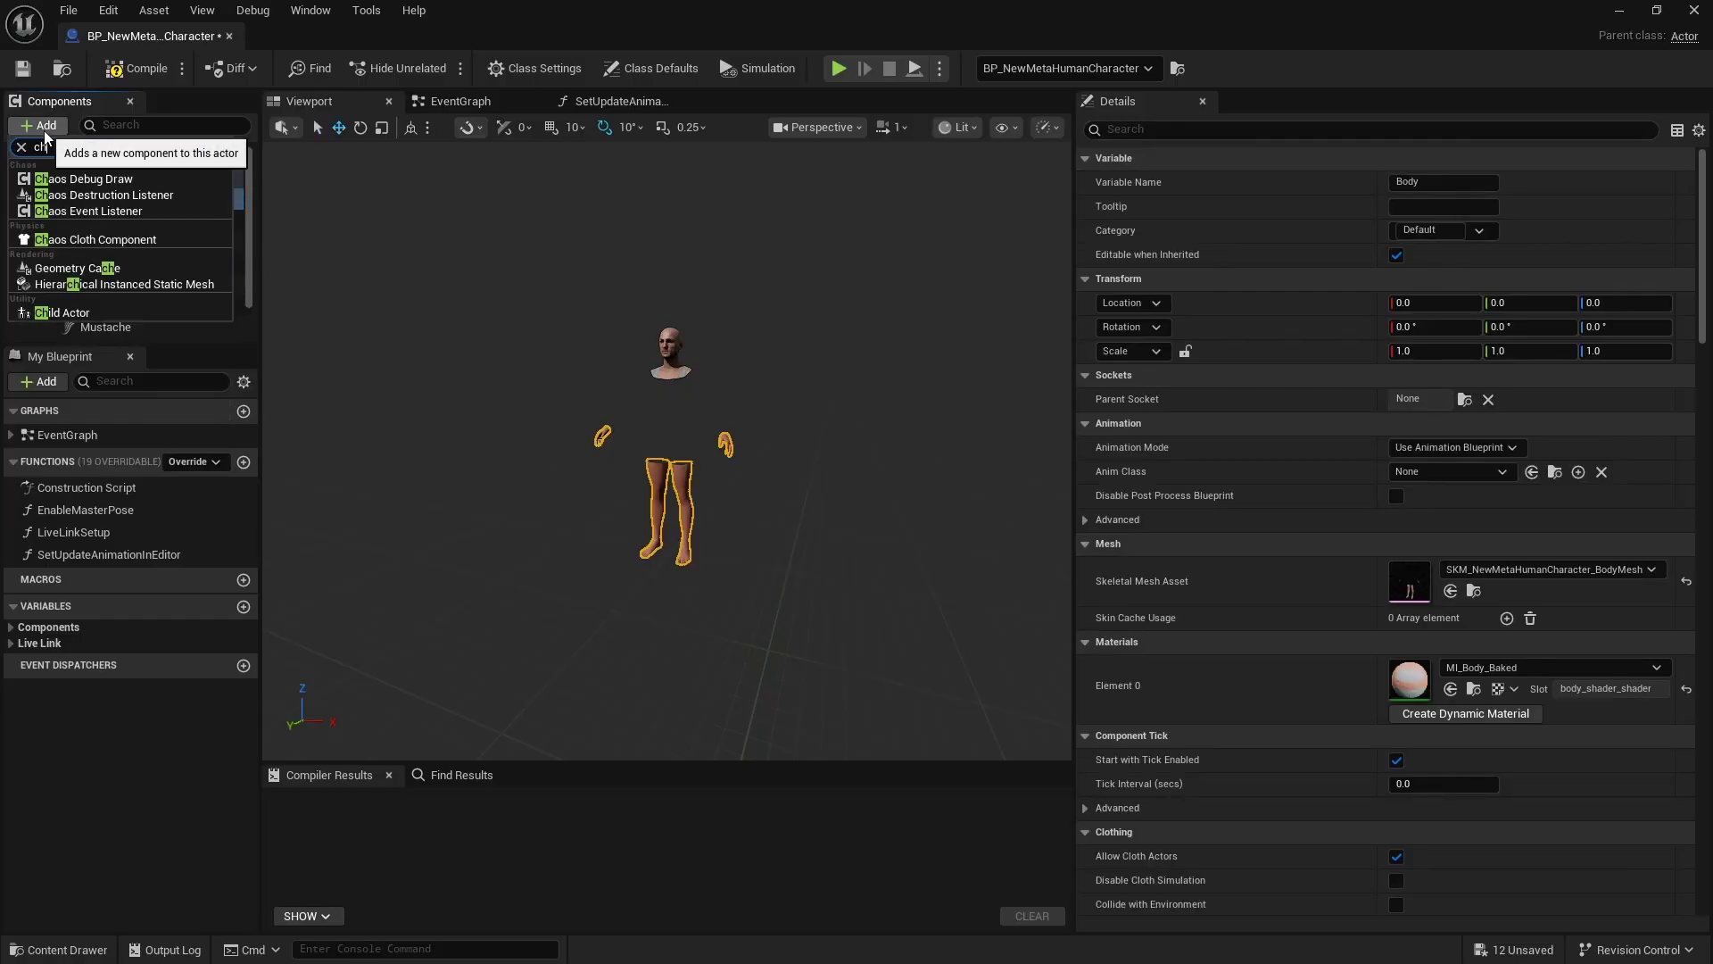
click(142, 239)
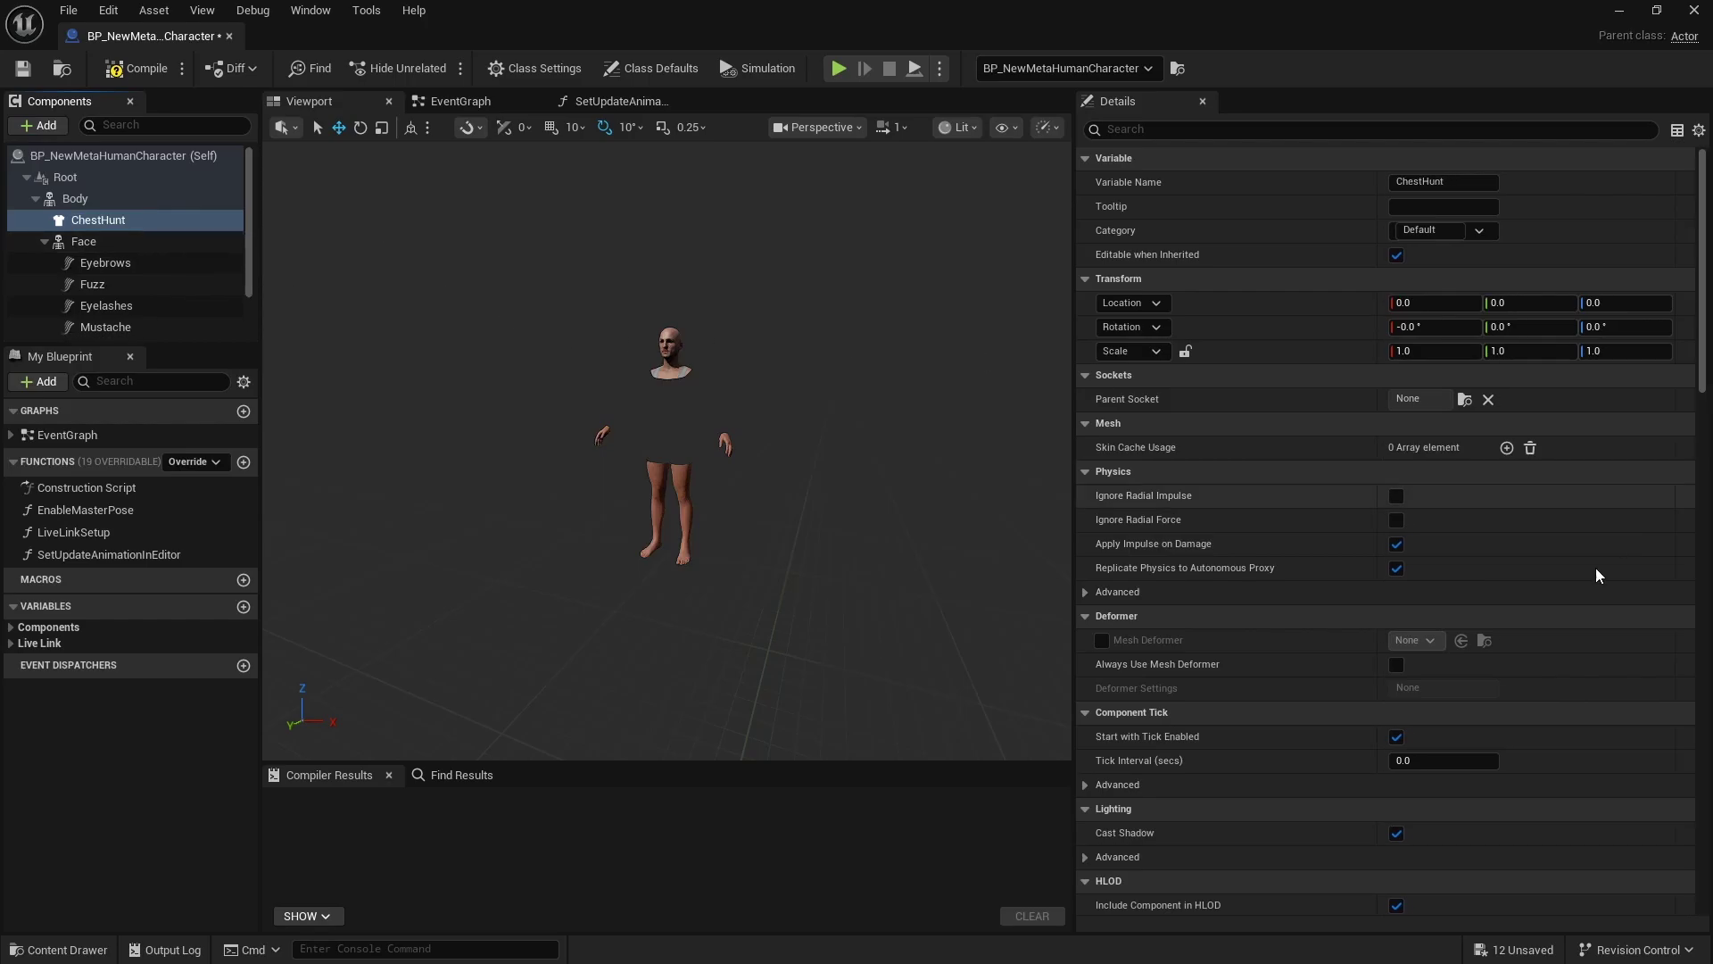
Assign CA_ChestHuntOutfit as the Asset of the ChestHunt cloth component in BP_NewMetaHumanCharacter.
scroll(1476, 767, down, 15)
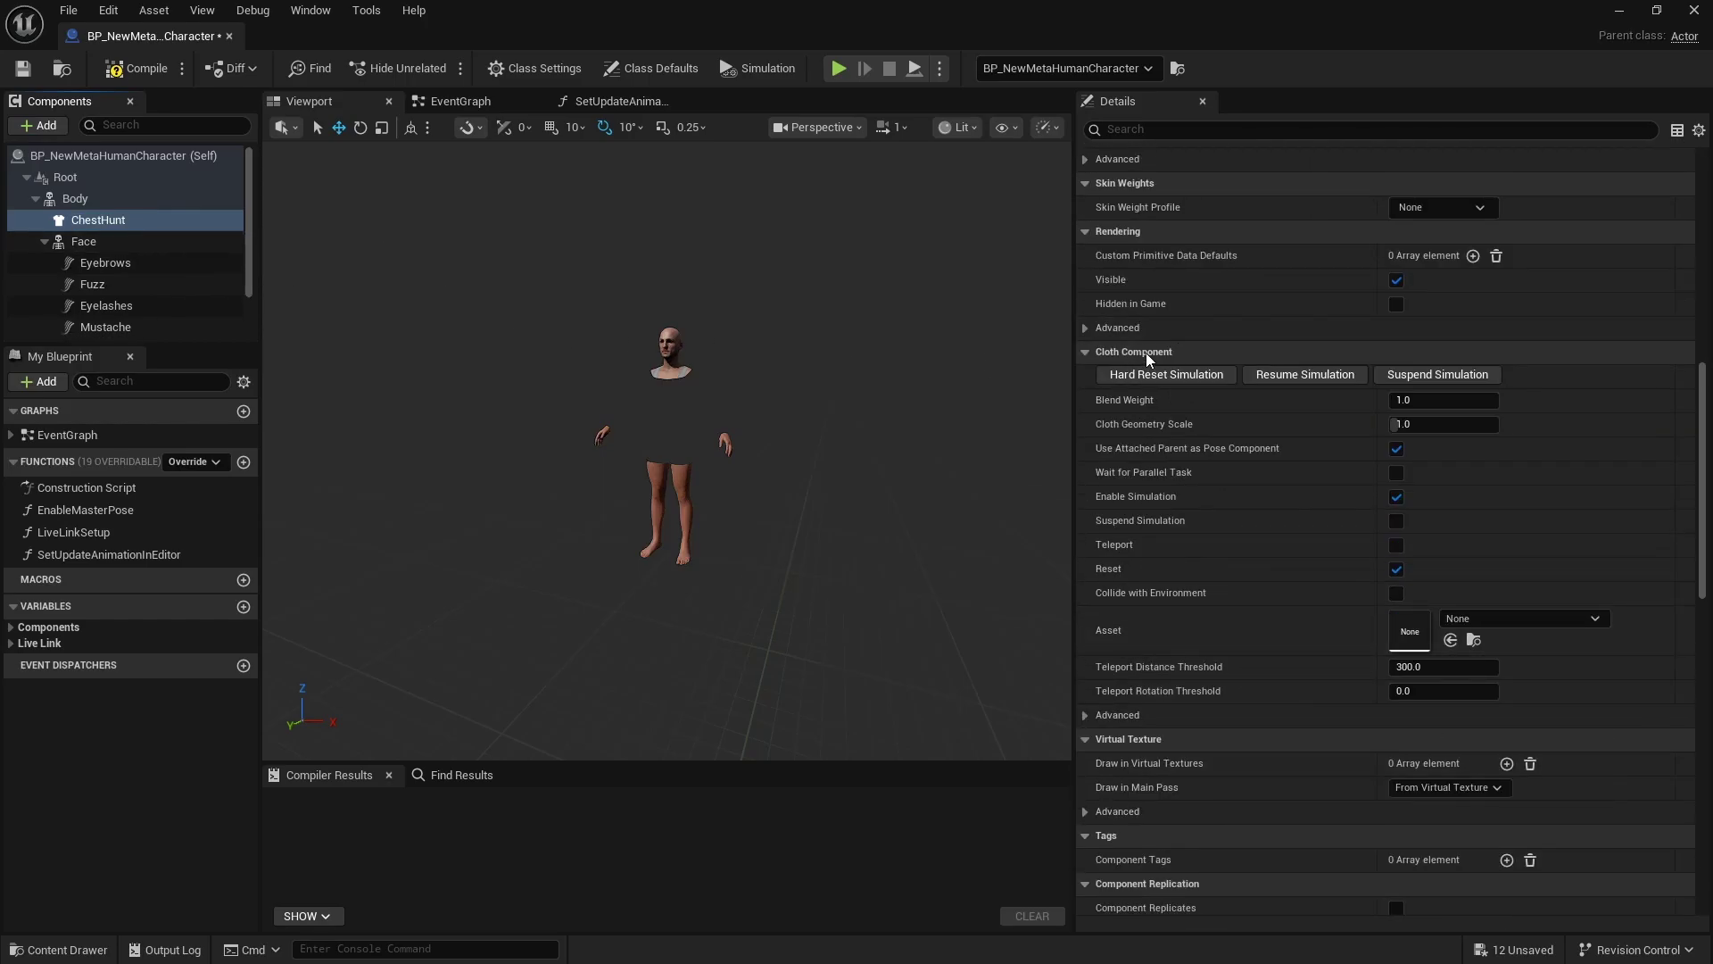
key(ctrl+space)
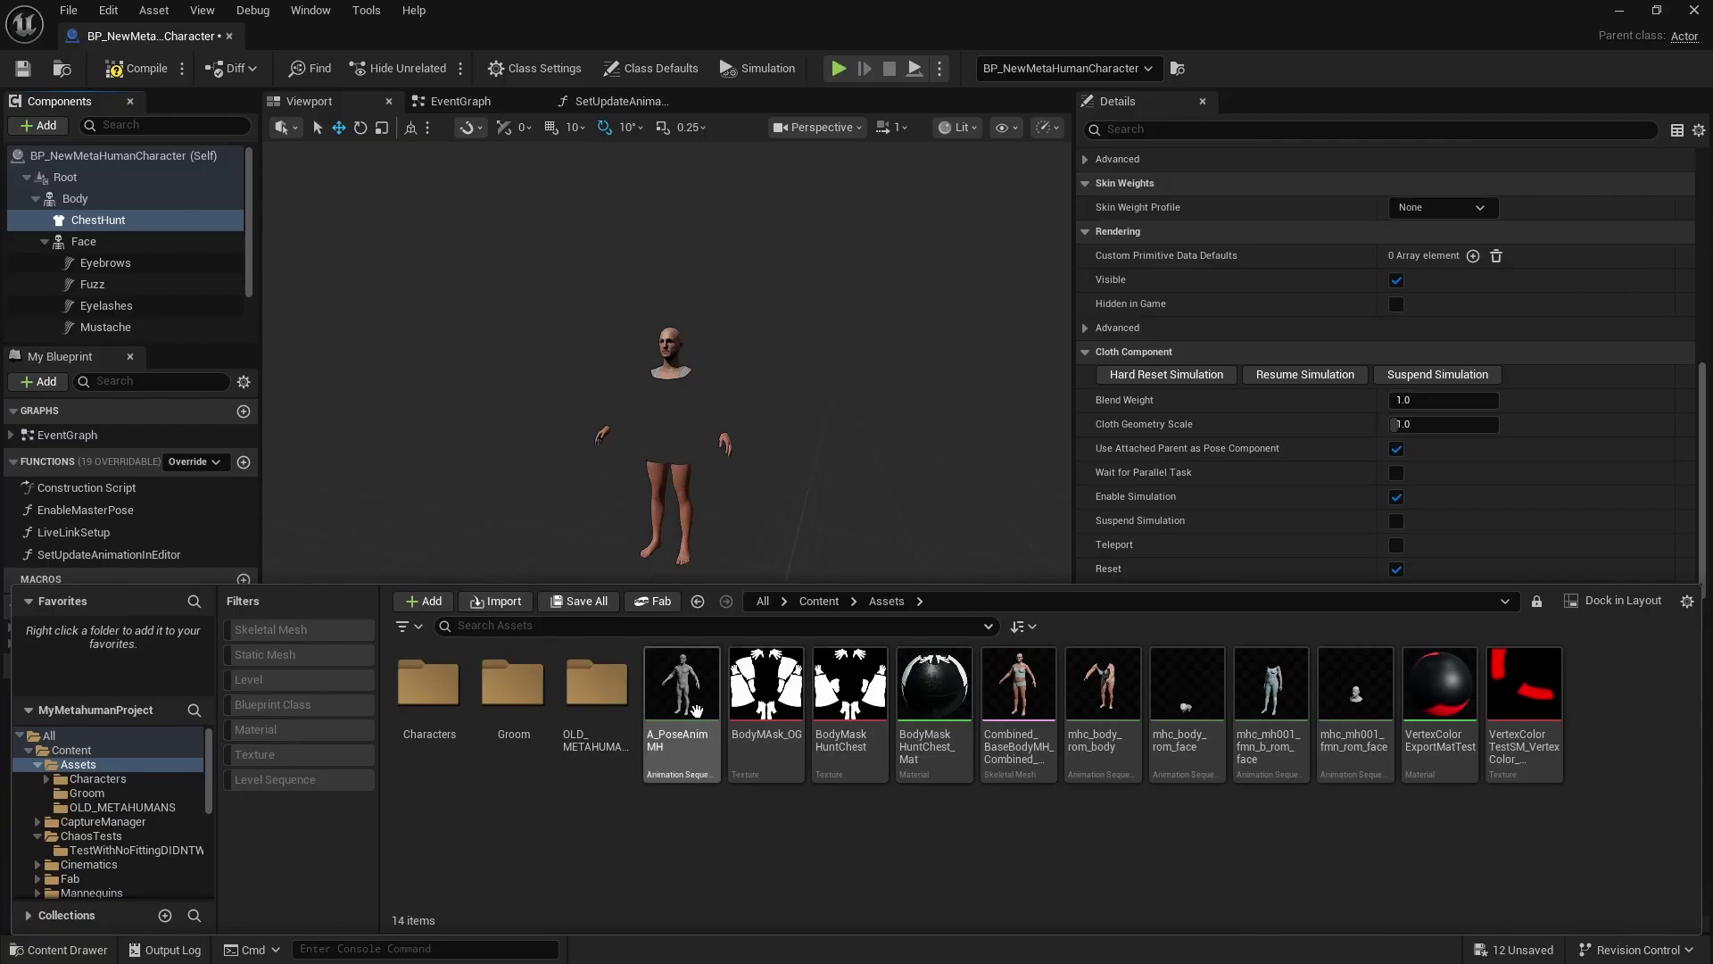
click(907, 566)
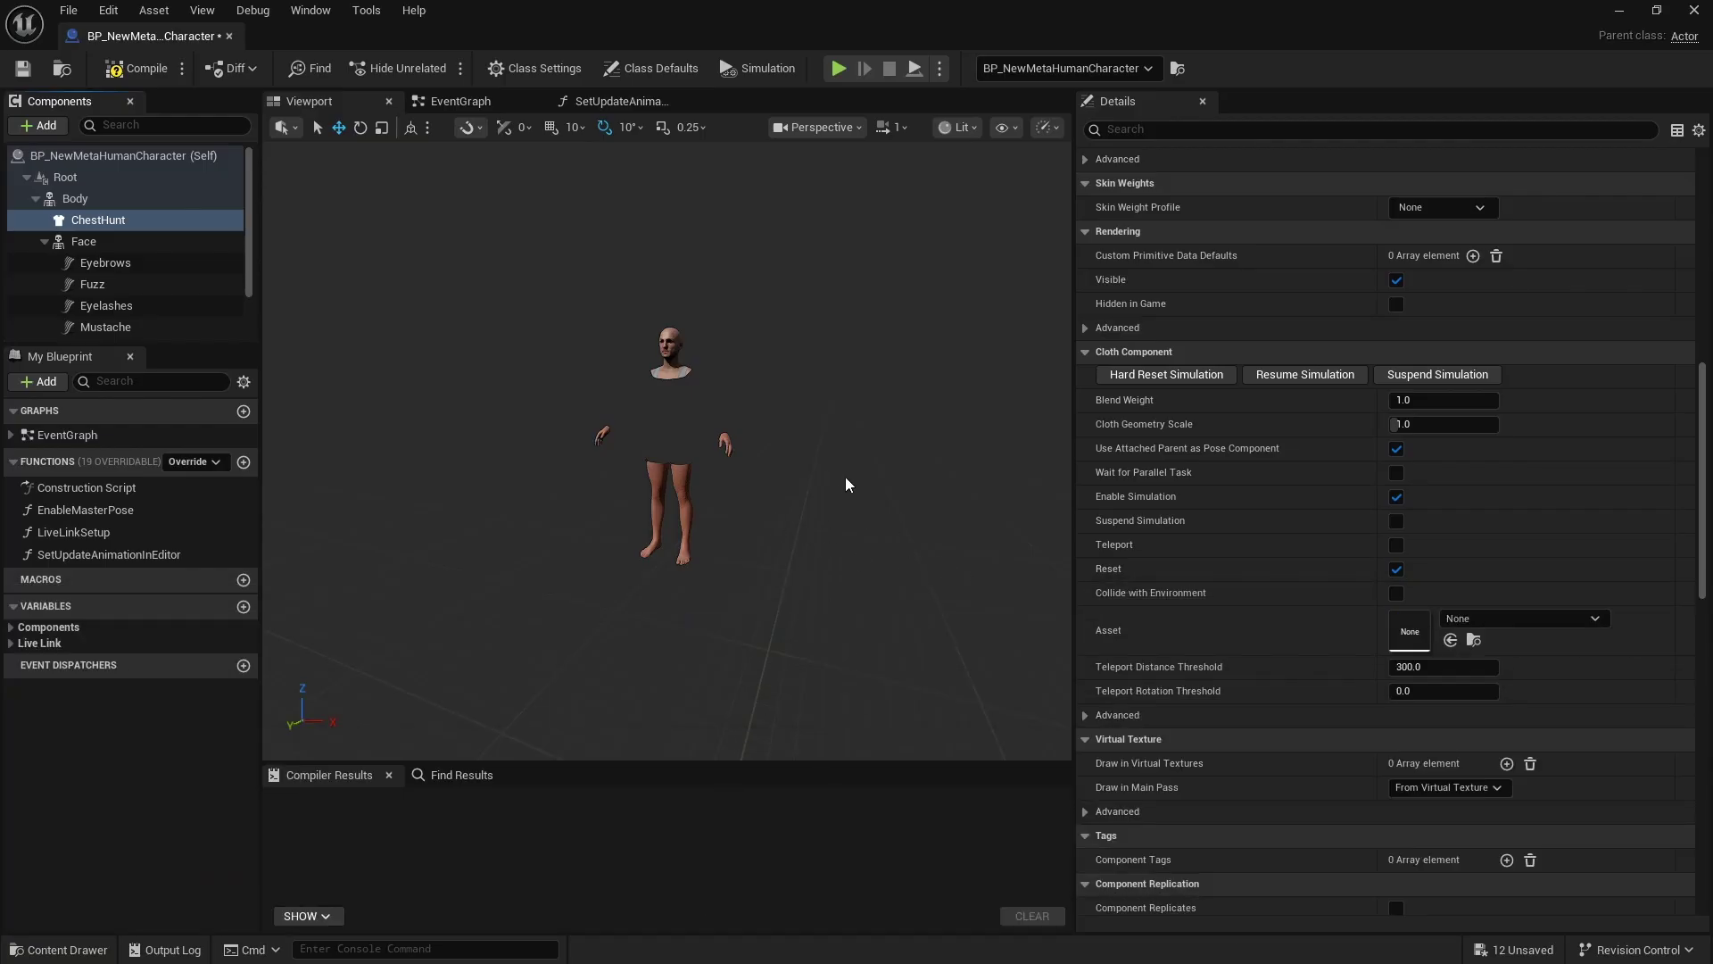
click(1524, 618)
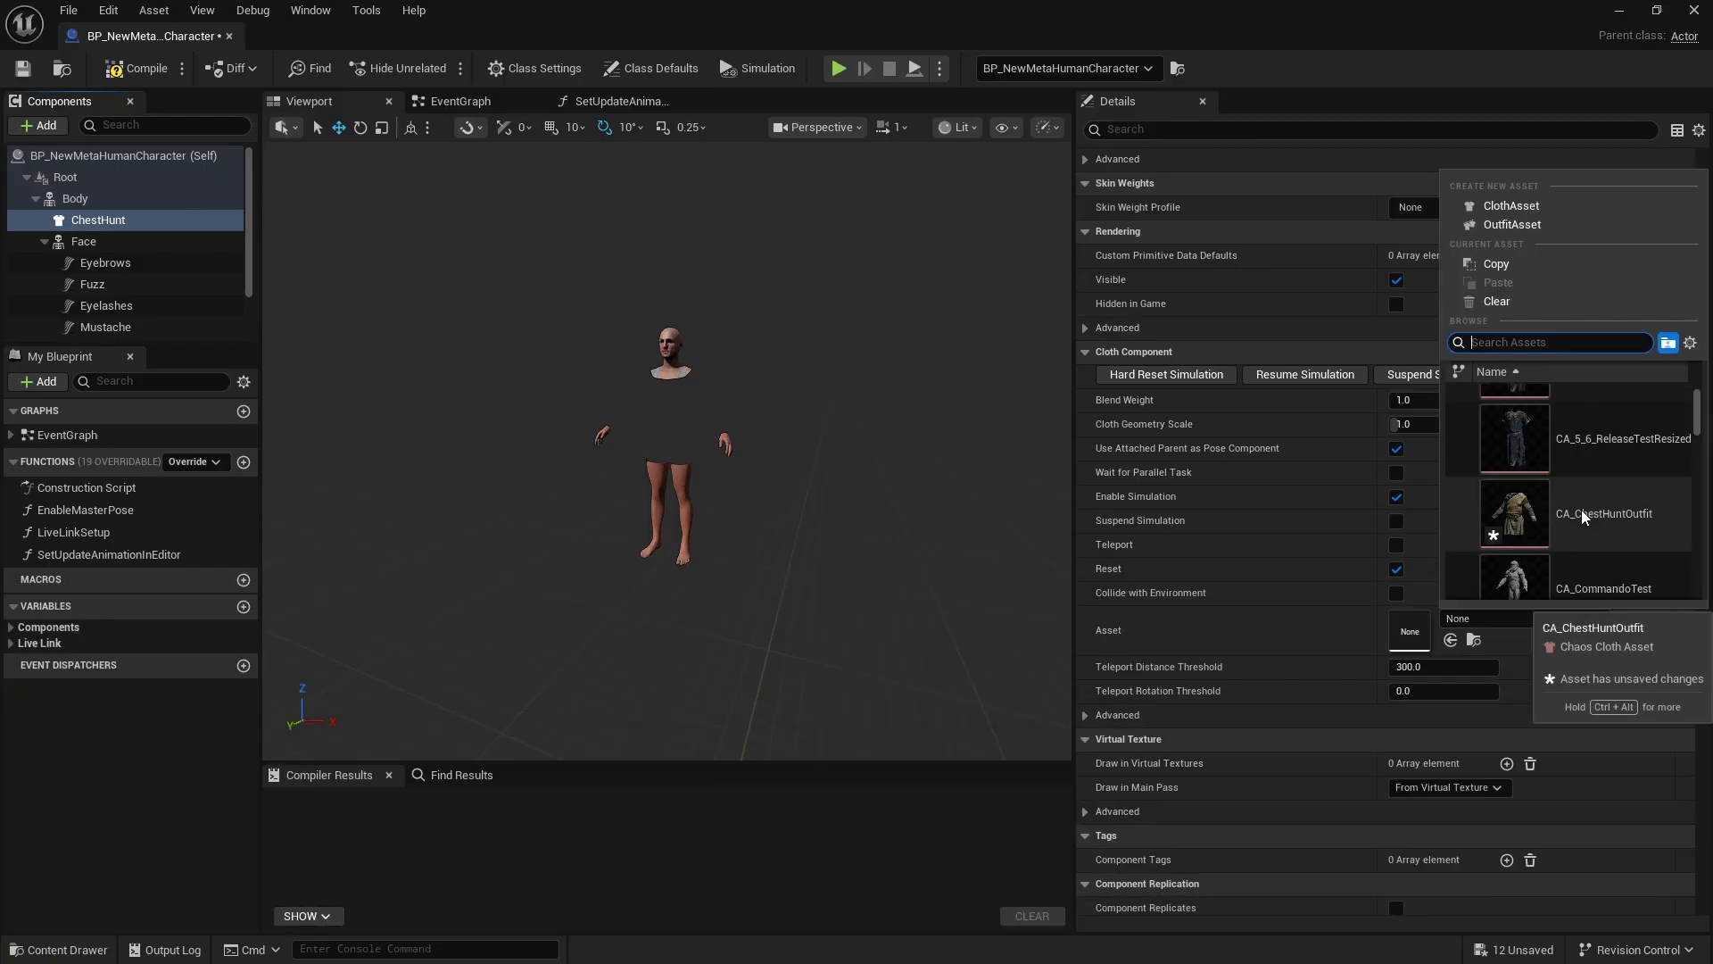
click(1583, 517)
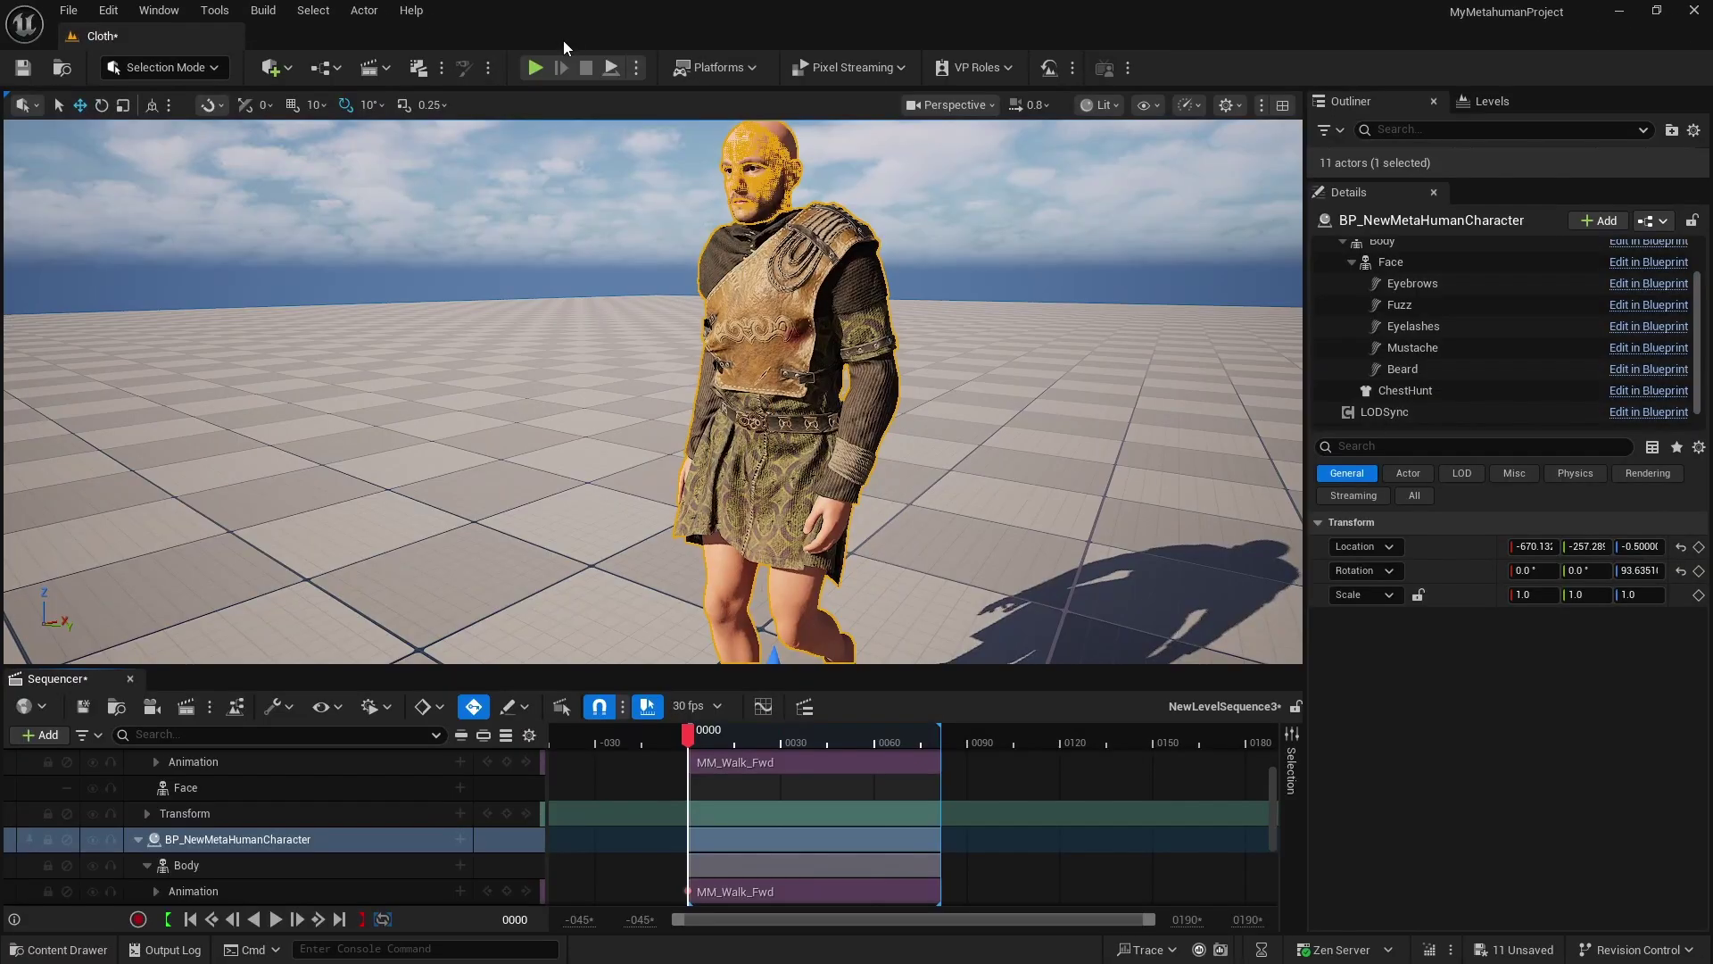
Simulate the level and play the walk sequence to check the skirt's cloth motion, then return the playhead to frame 0000.
click(612, 69)
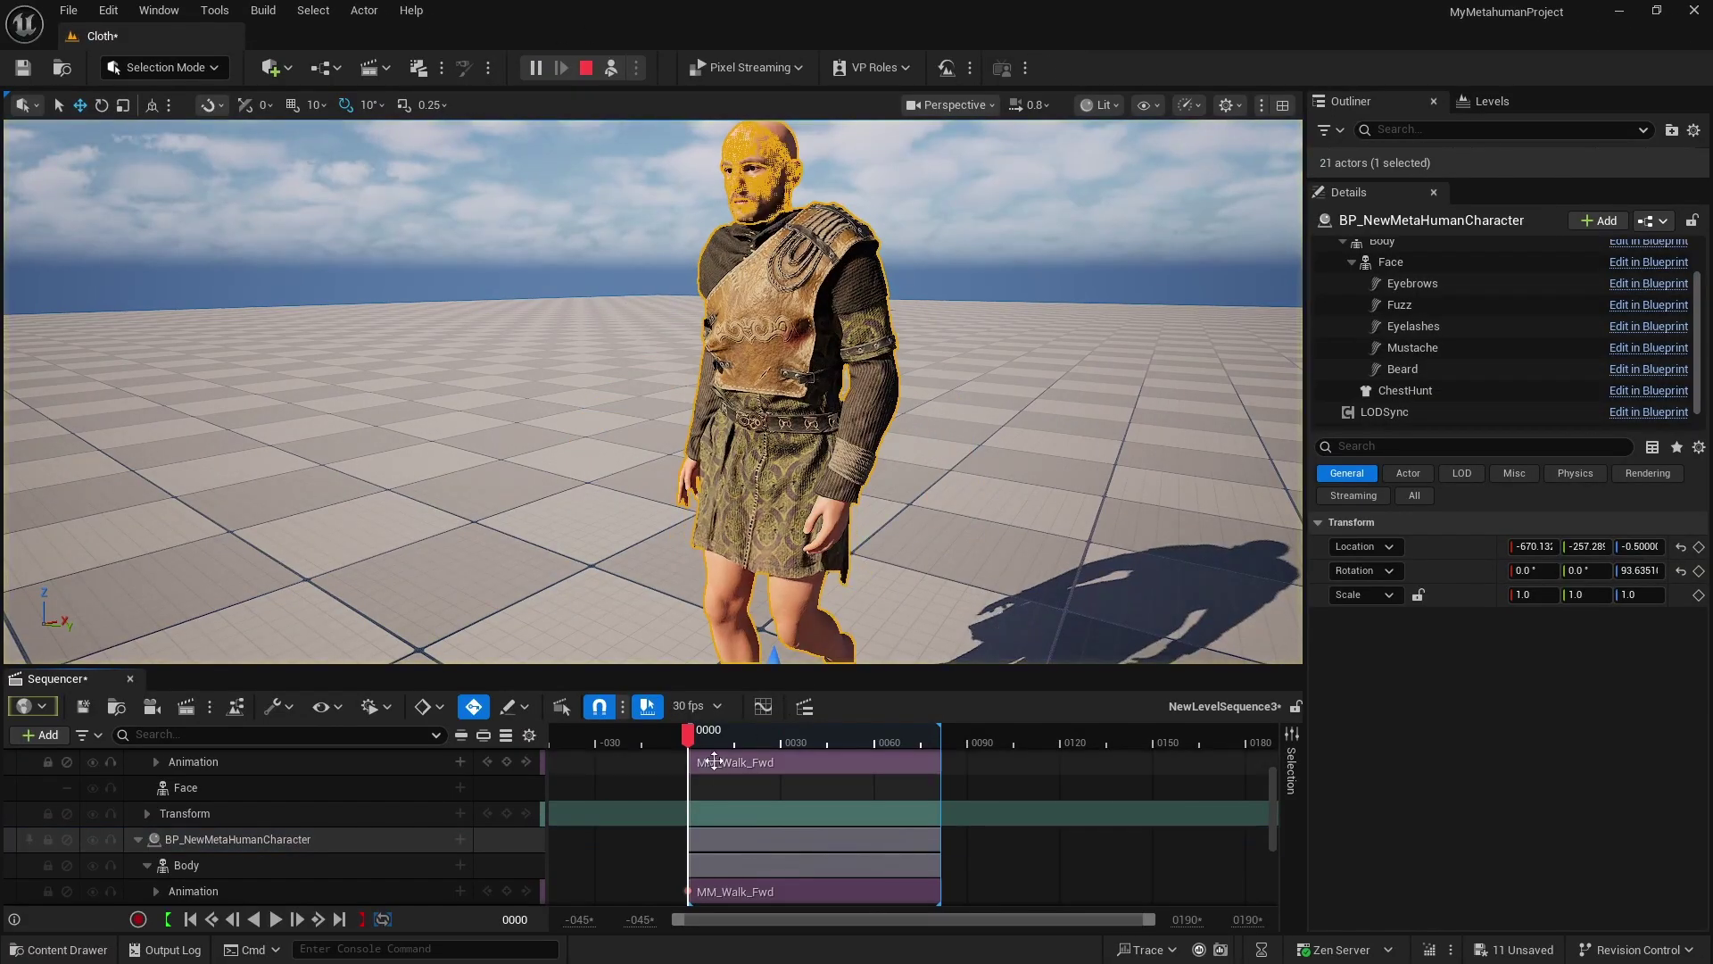
key(space)
scroll(727, 419, down, 1)
right_drag(726, 500, 727, 428)
scroll(727, 374, down, 1)
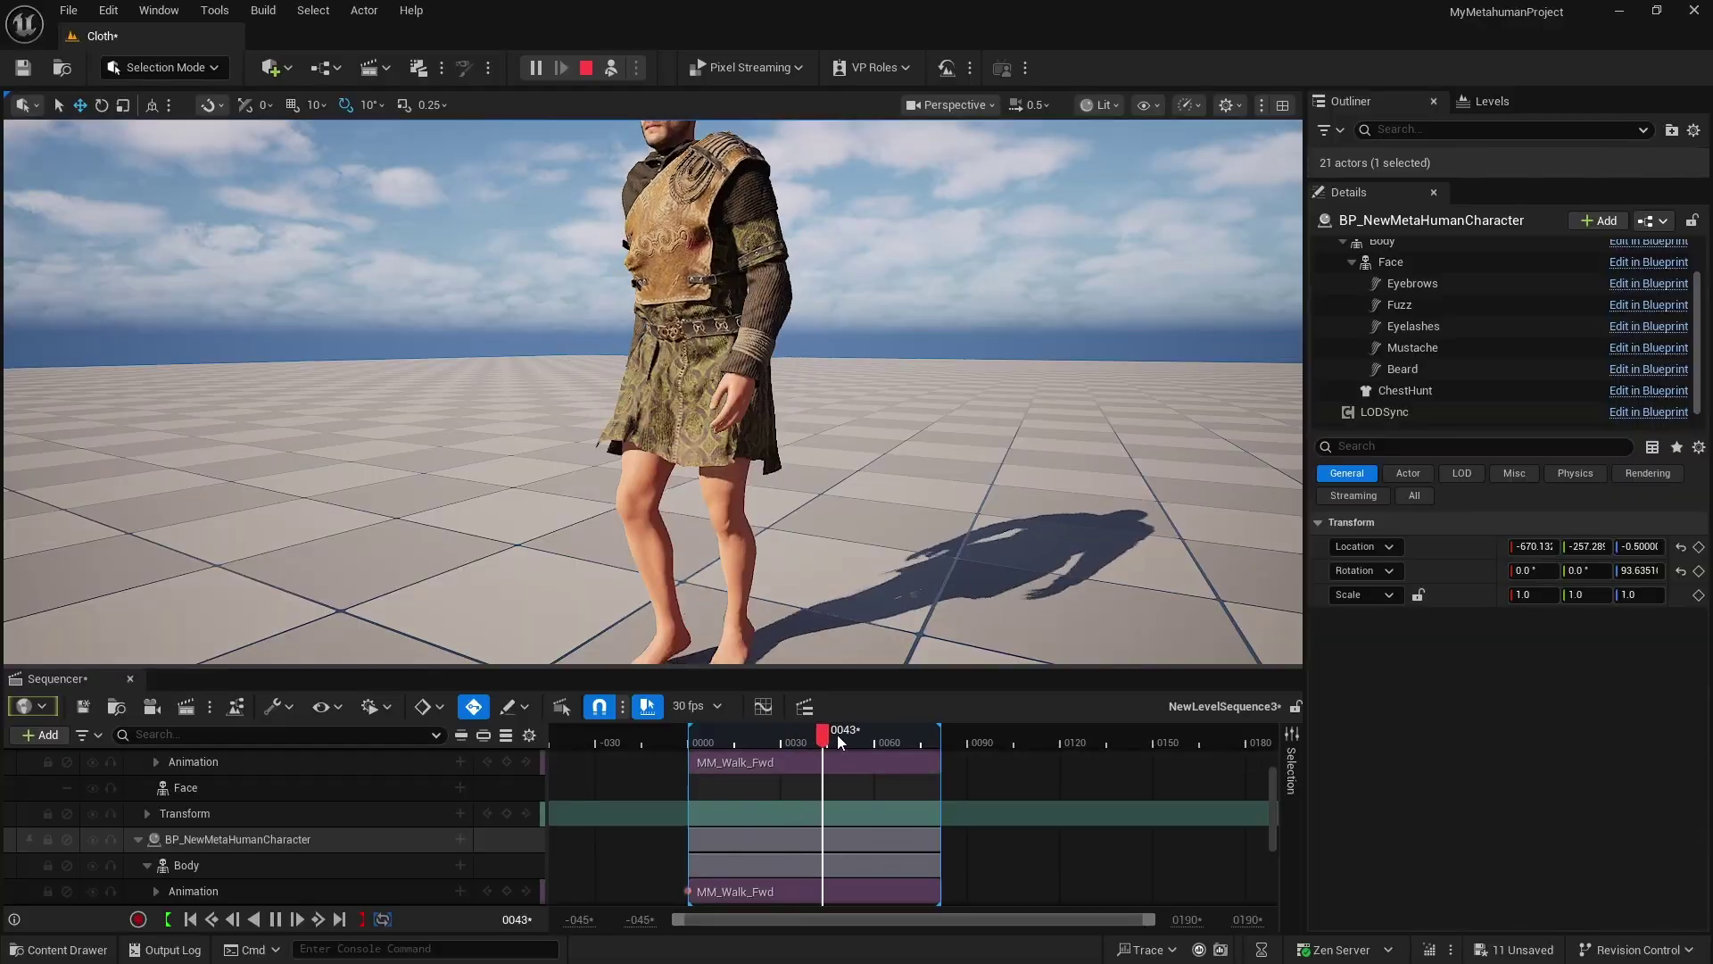
drag(835, 737, 647, 755)
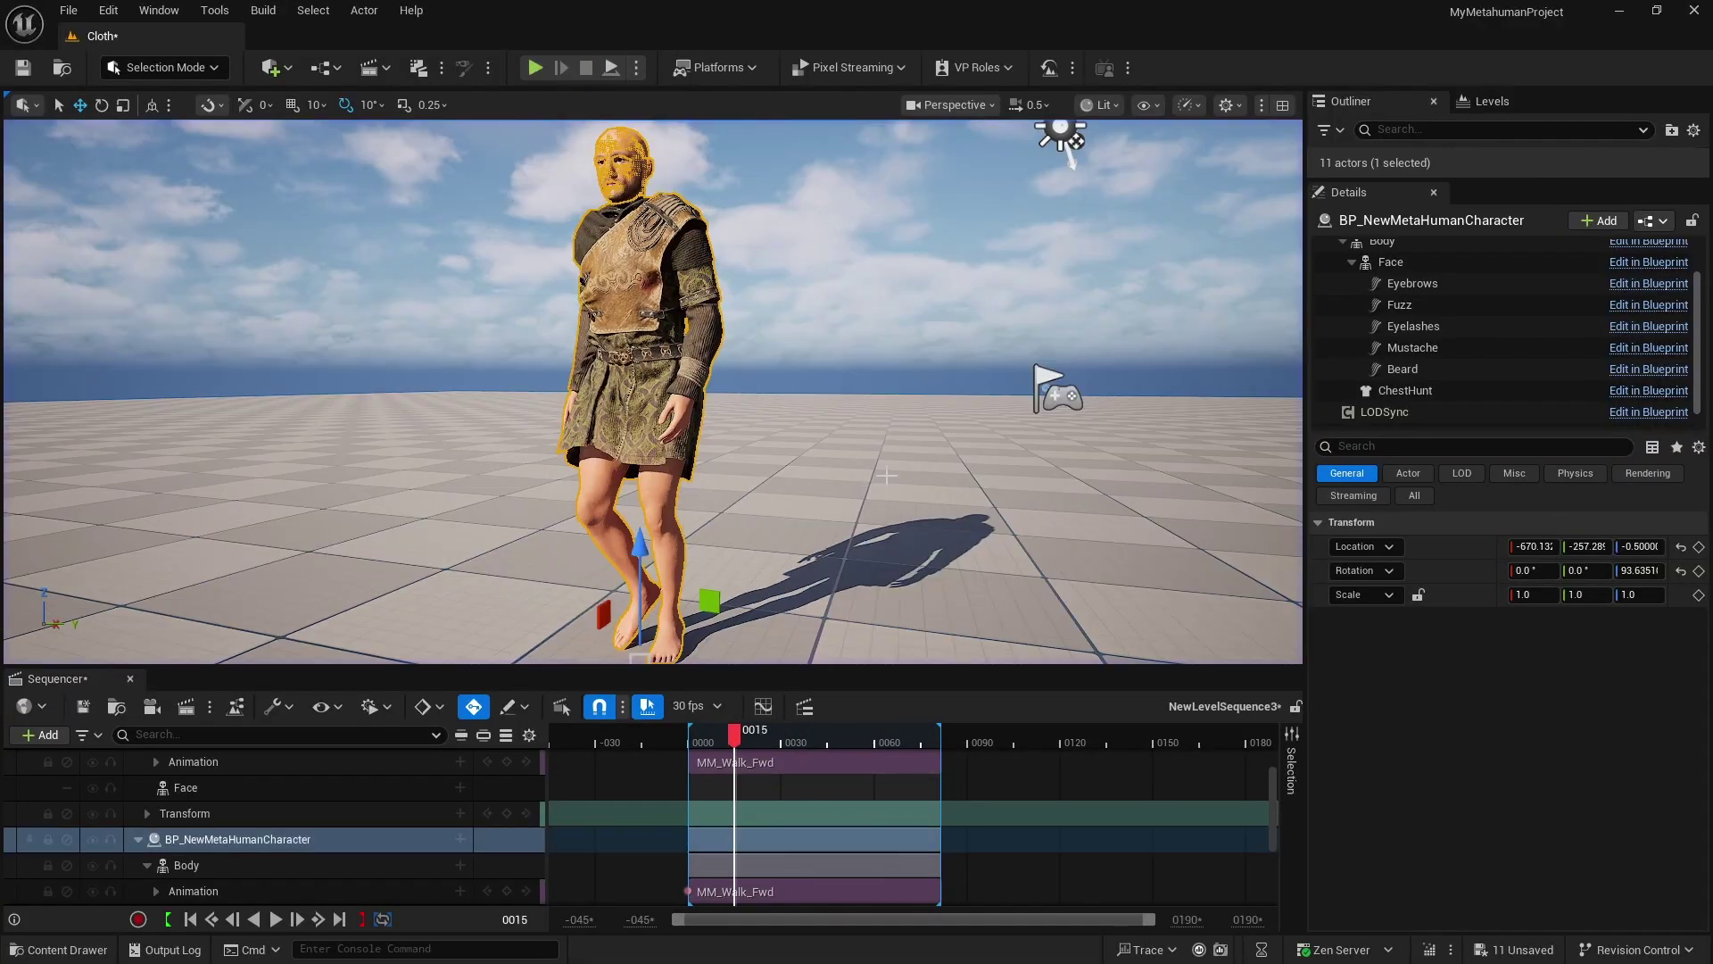
Select BP_MH_WithSectionsCloth in the level and locate its outfit skeletal mesh in the MH_WithSectionsCloth Clothing folder.
right_drag(653, 391, 749, 391)
right_drag(662, 305, 741, 305)
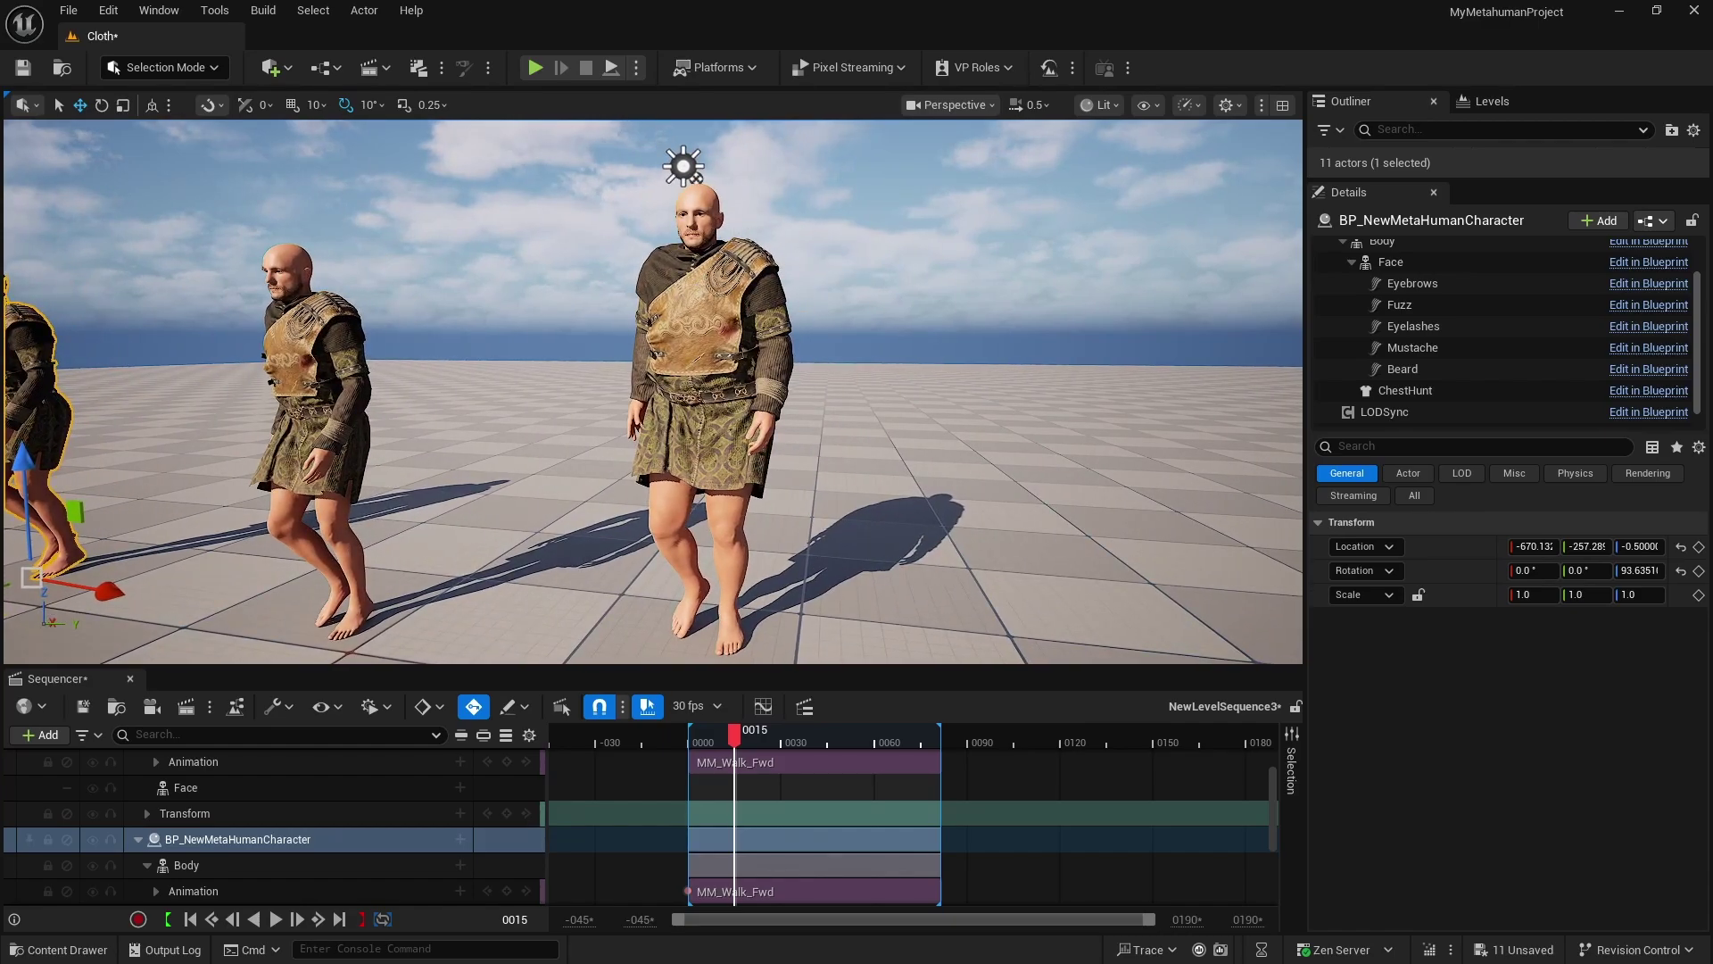
click(705, 313)
right_drag(1003, 573, 973, 573)
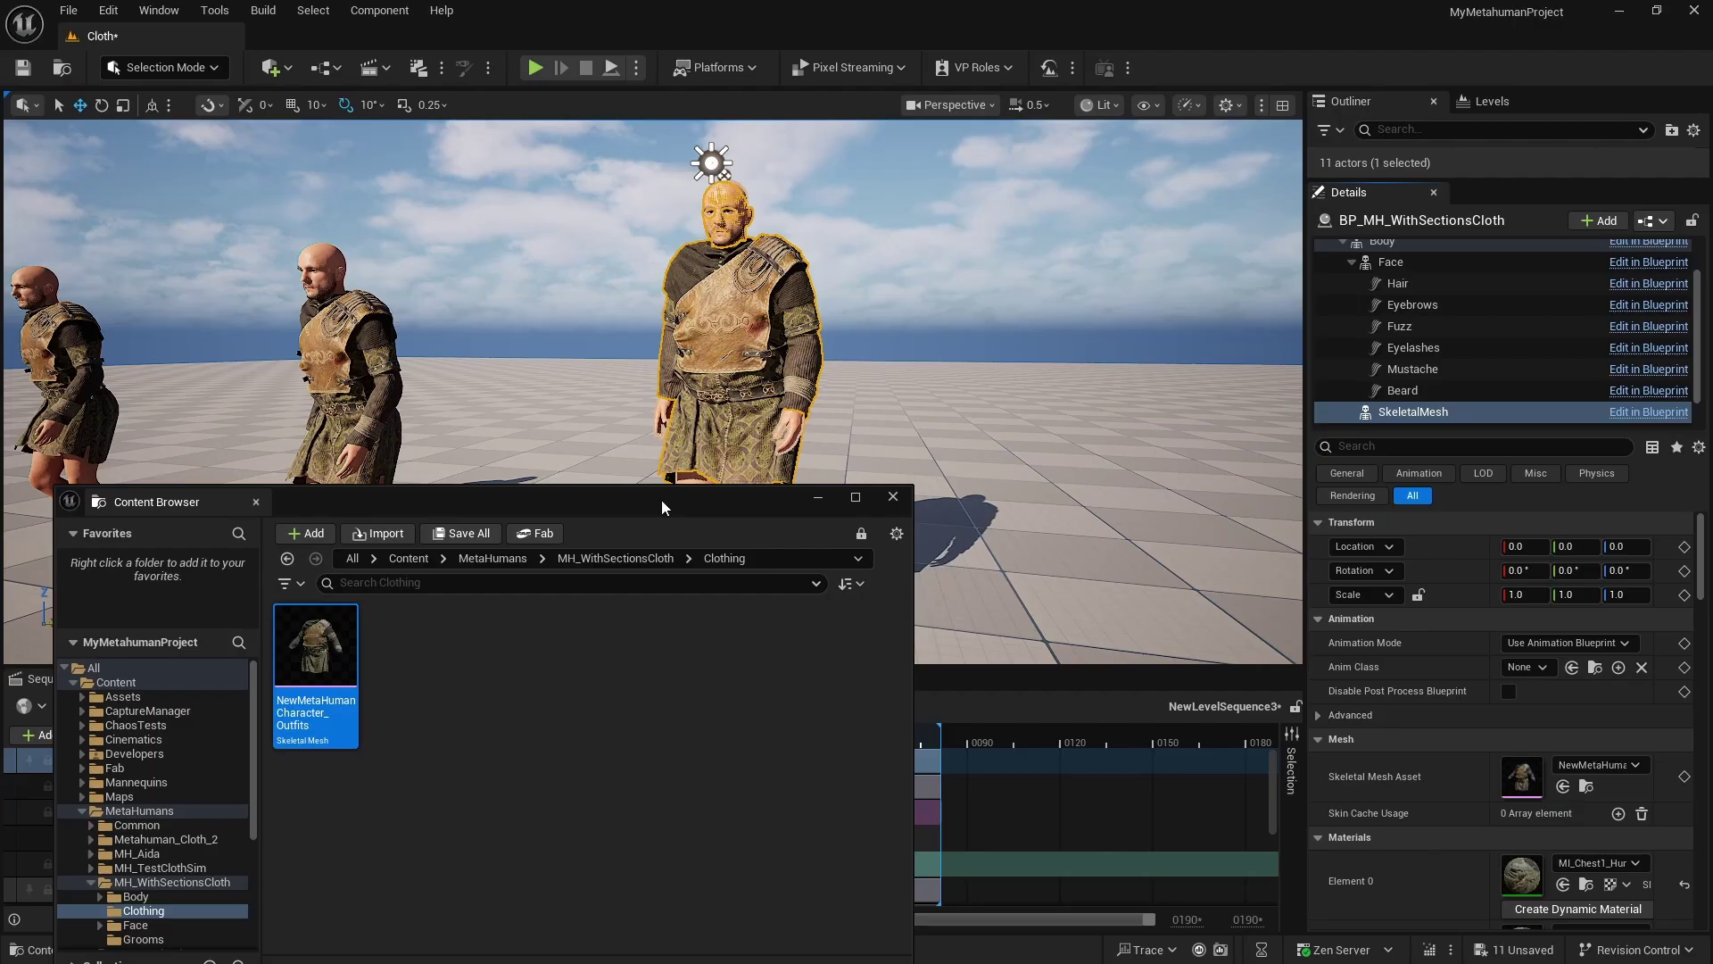
drag(662, 507, 767, 580)
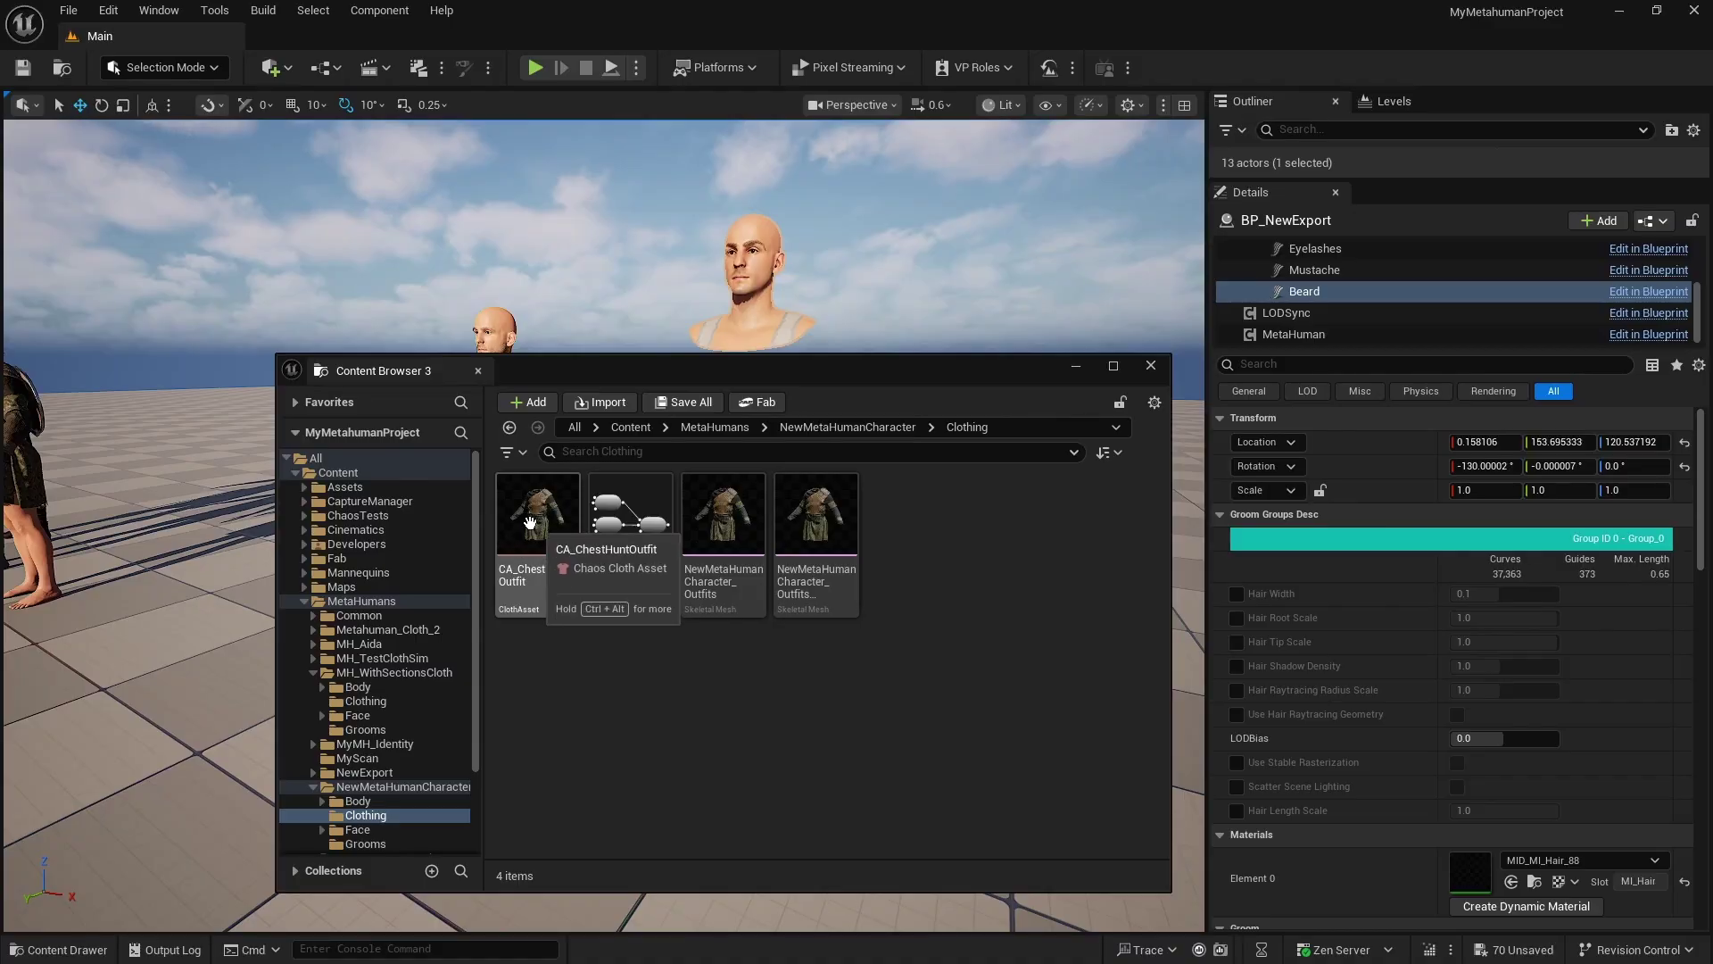
Duplicate the CA_ChestHuntOutfit cloth asset and name the copy CA_ChestHuntOutfitModified.
key(ctrl+d)
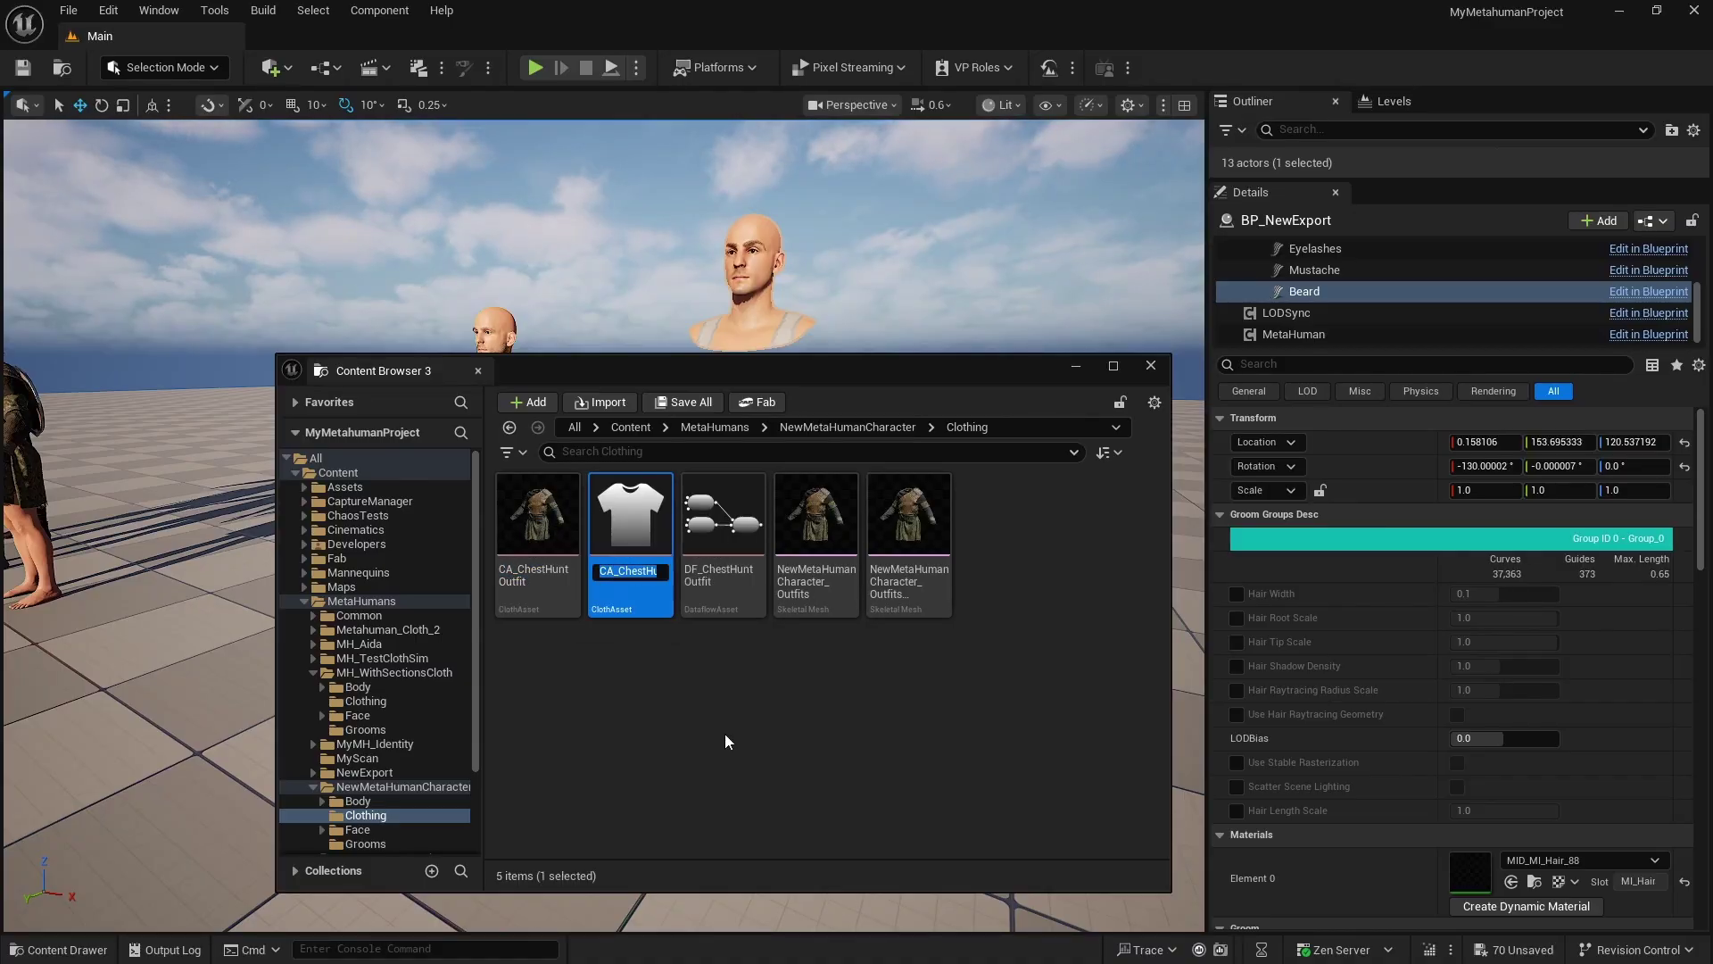
key(BackSpace)
text(Modified)
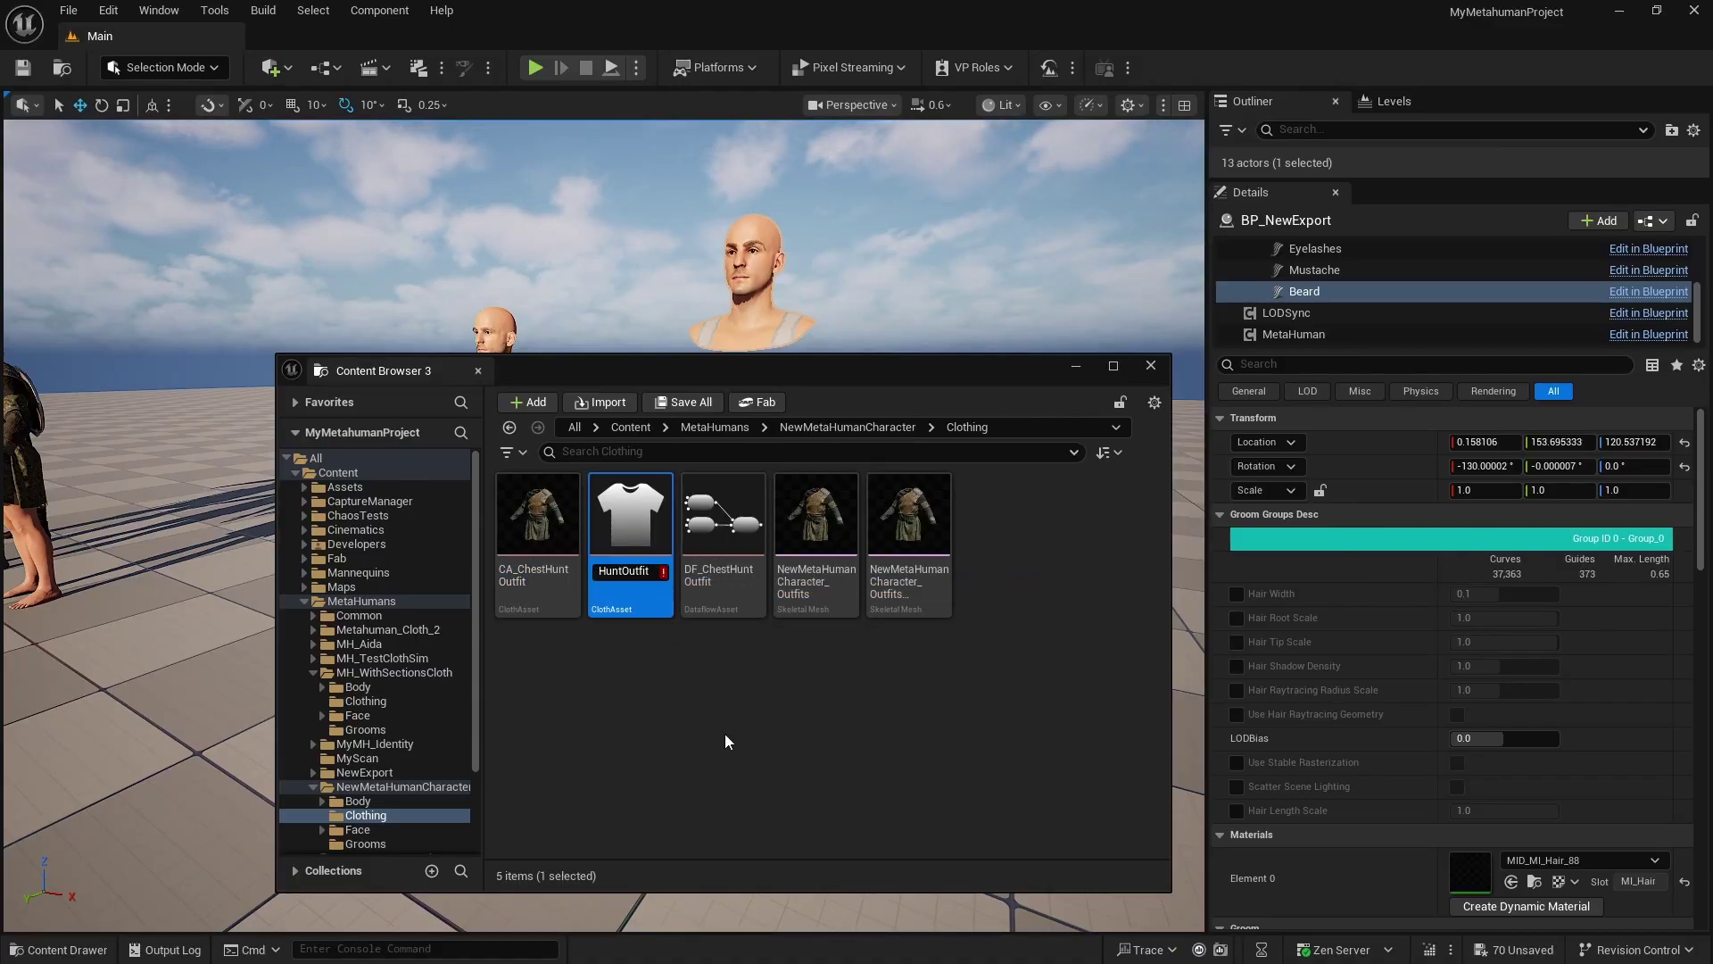
key(Return)
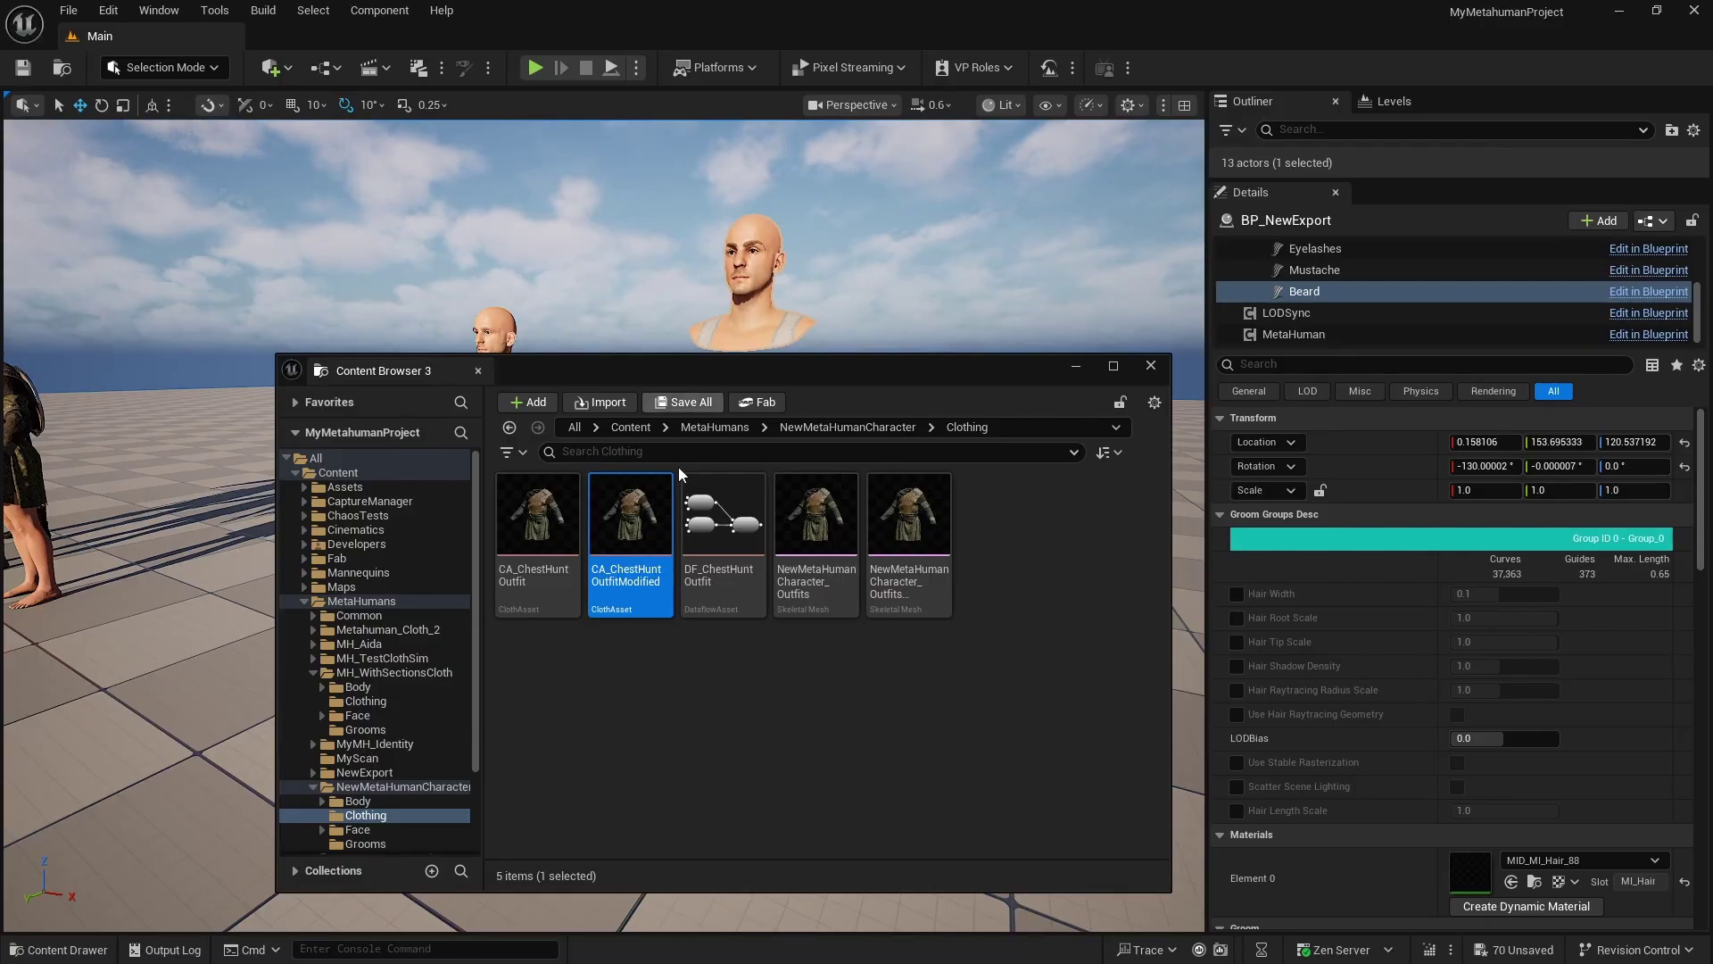
Open CA_ChestHuntOutfitModified and delete the NewExportOutfit skeletal mesh node from its Dataflow graph.
double_click(637, 509)
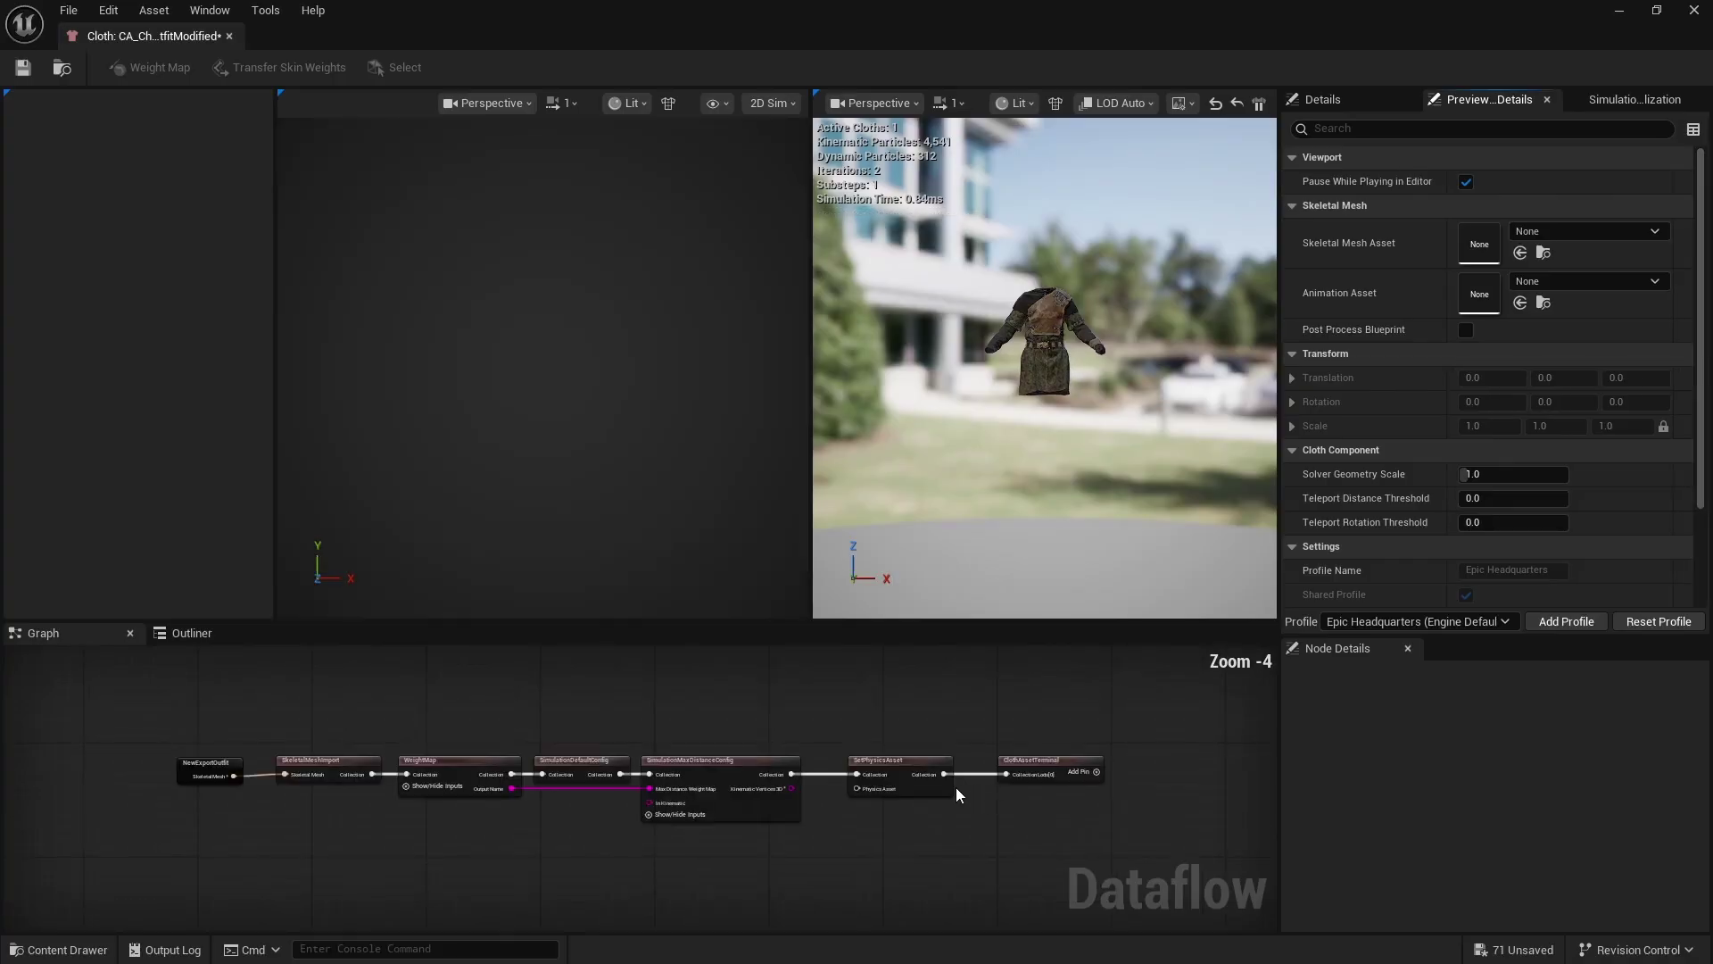
scroll(373, 828, up, 4)
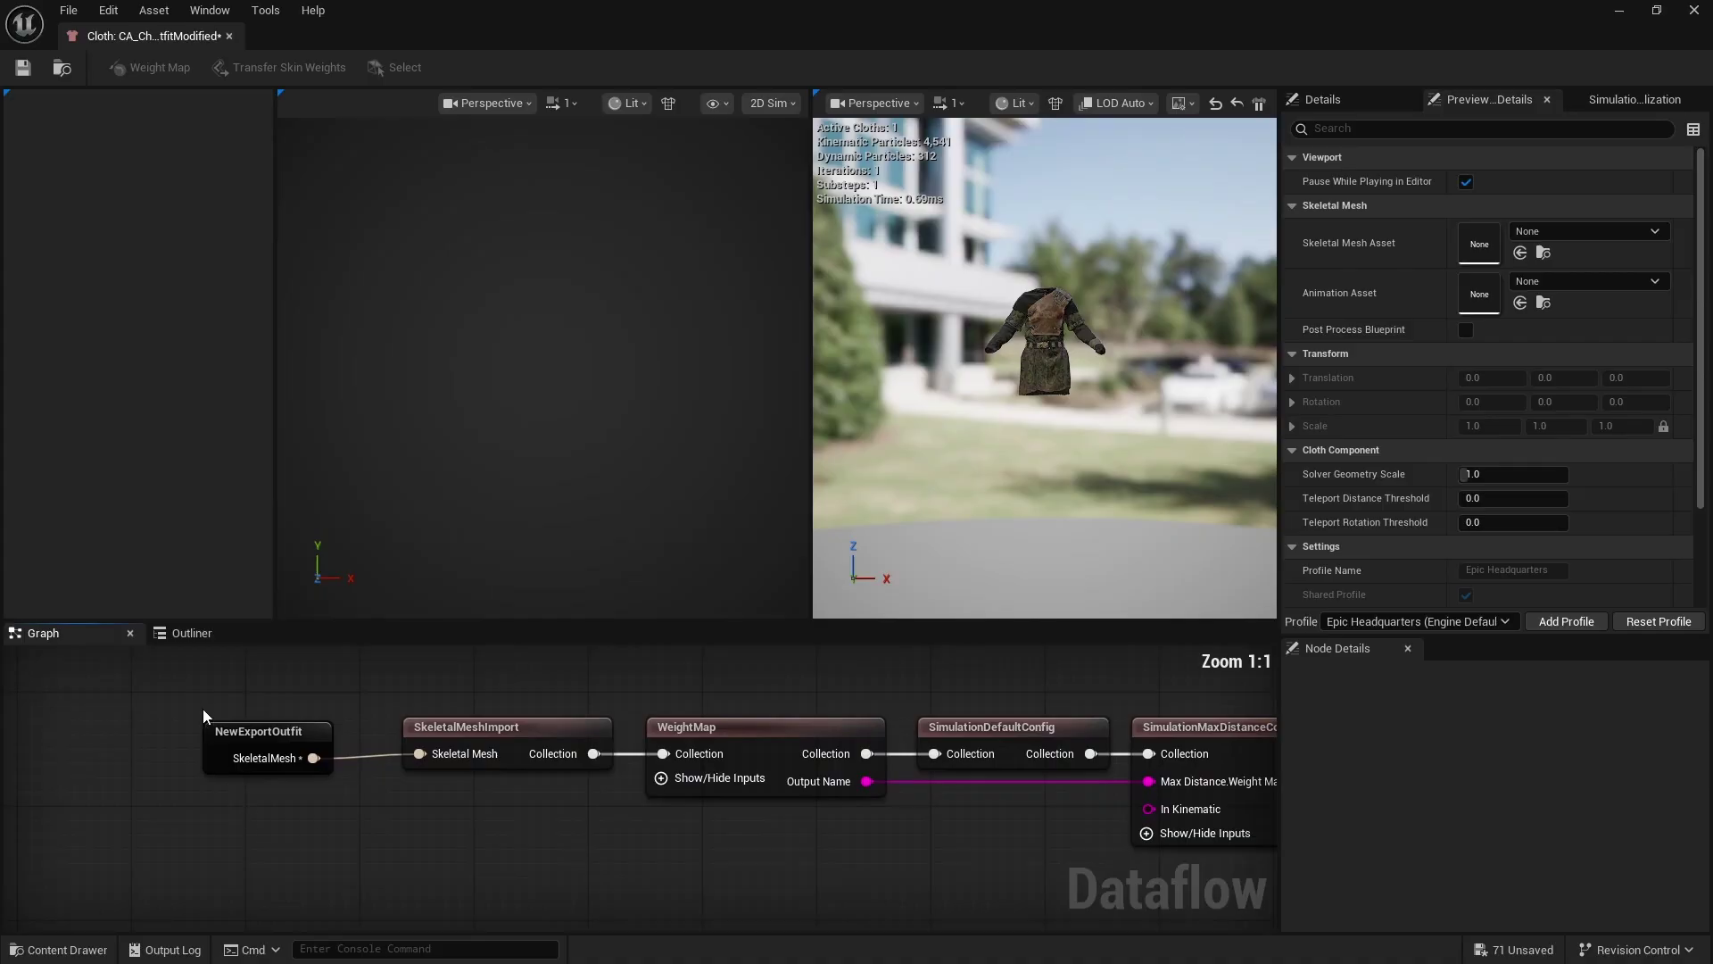
drag(203, 714, 340, 855)
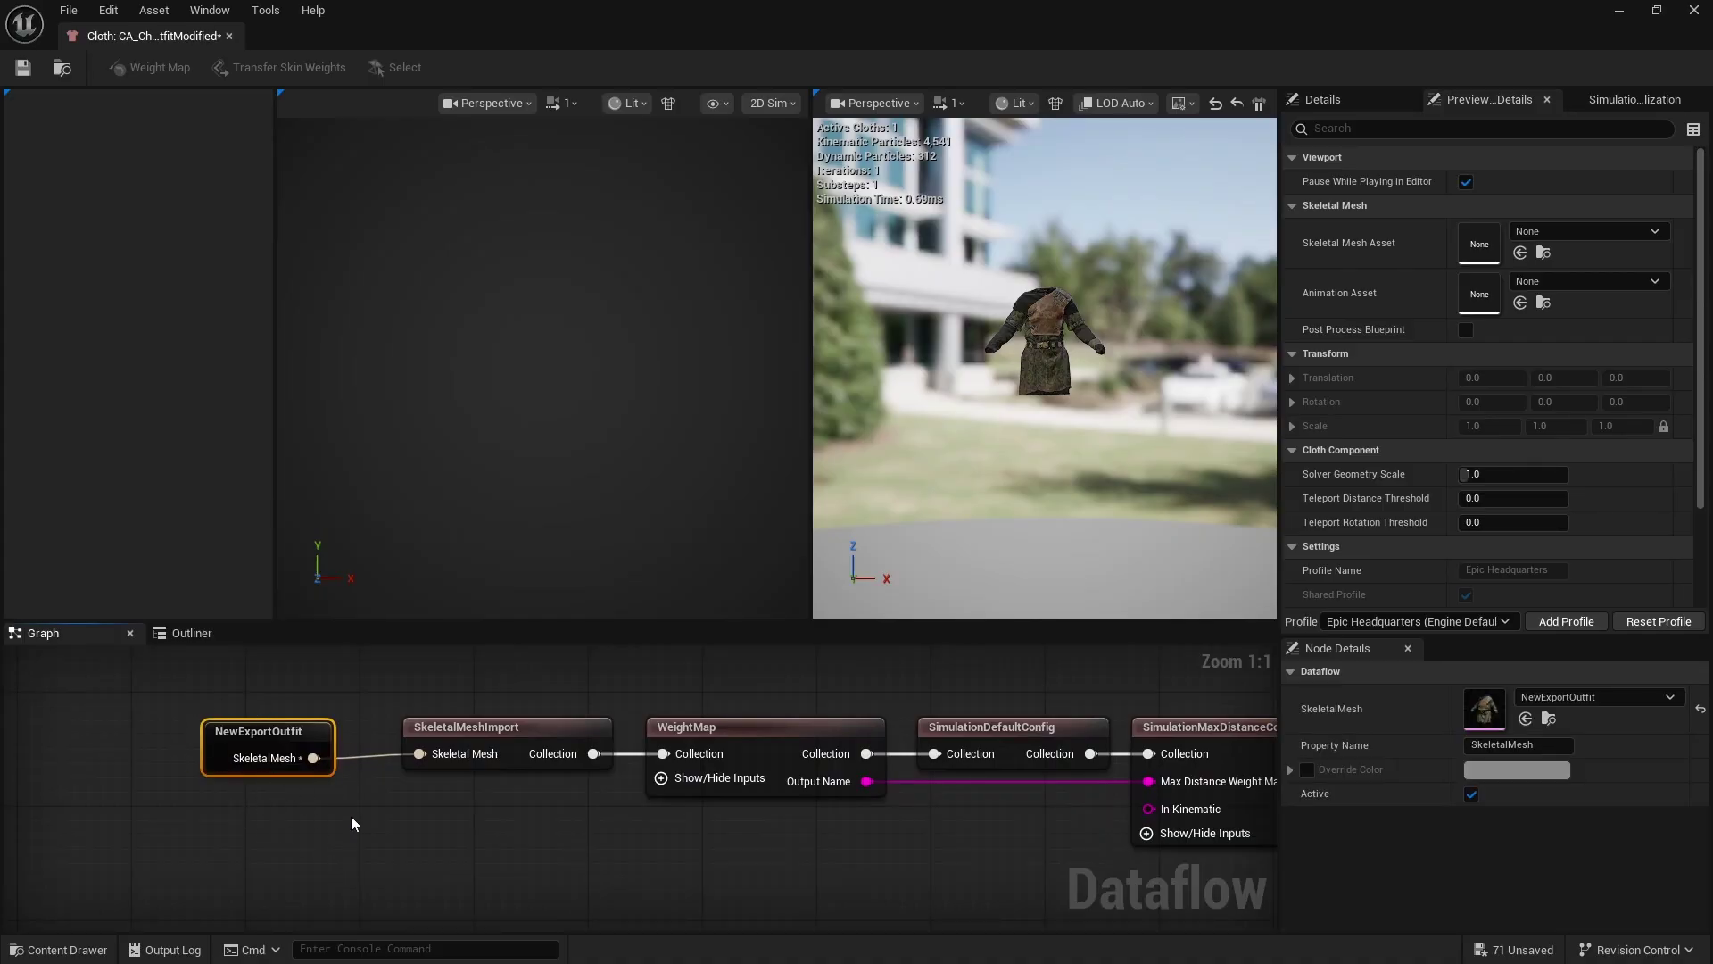
key(Delete)
Add the outfit skeletal mesh from NewExport's Clothing folder to the Dataflow graph as the SkeletalMeshImport node's input.
key(ctrl+space)
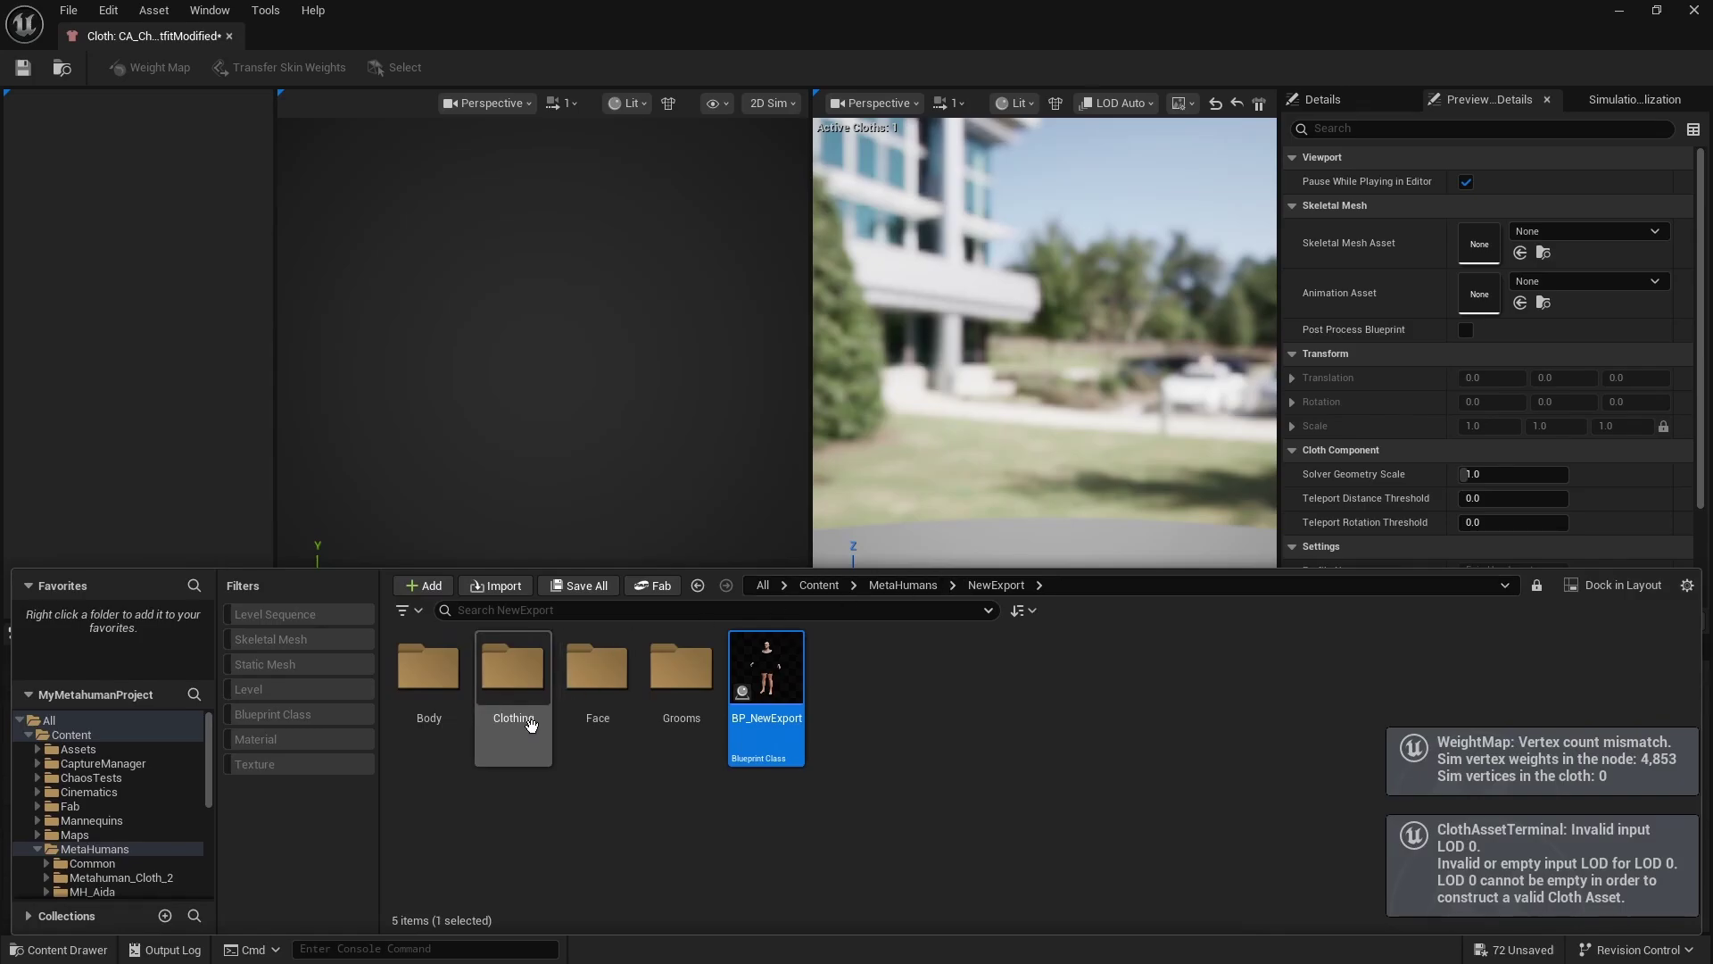
double_click(513, 670)
drag(425, 688, 425, 752)
right_drag(838, 839, 516, 892)
Review the WeightMap node's painted MaxDistance map and the physics asset assigned in the SetPhysicsAsset node.
double_click(344, 750)
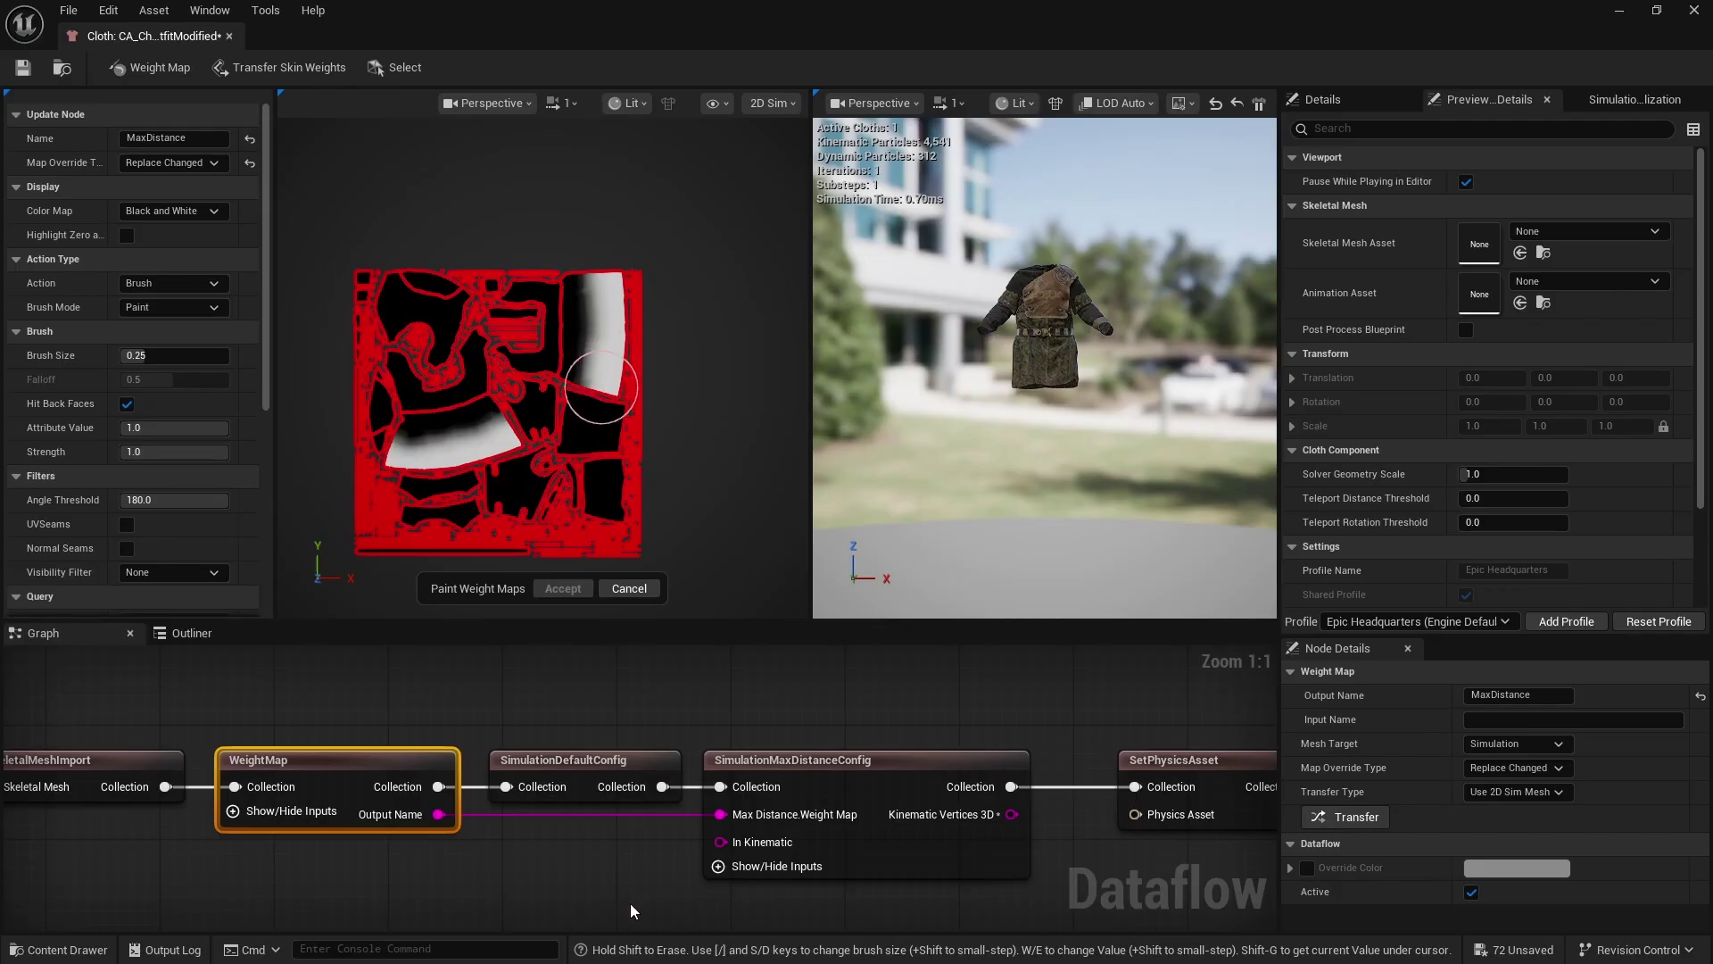
right_drag(630, 903, 49, 840)
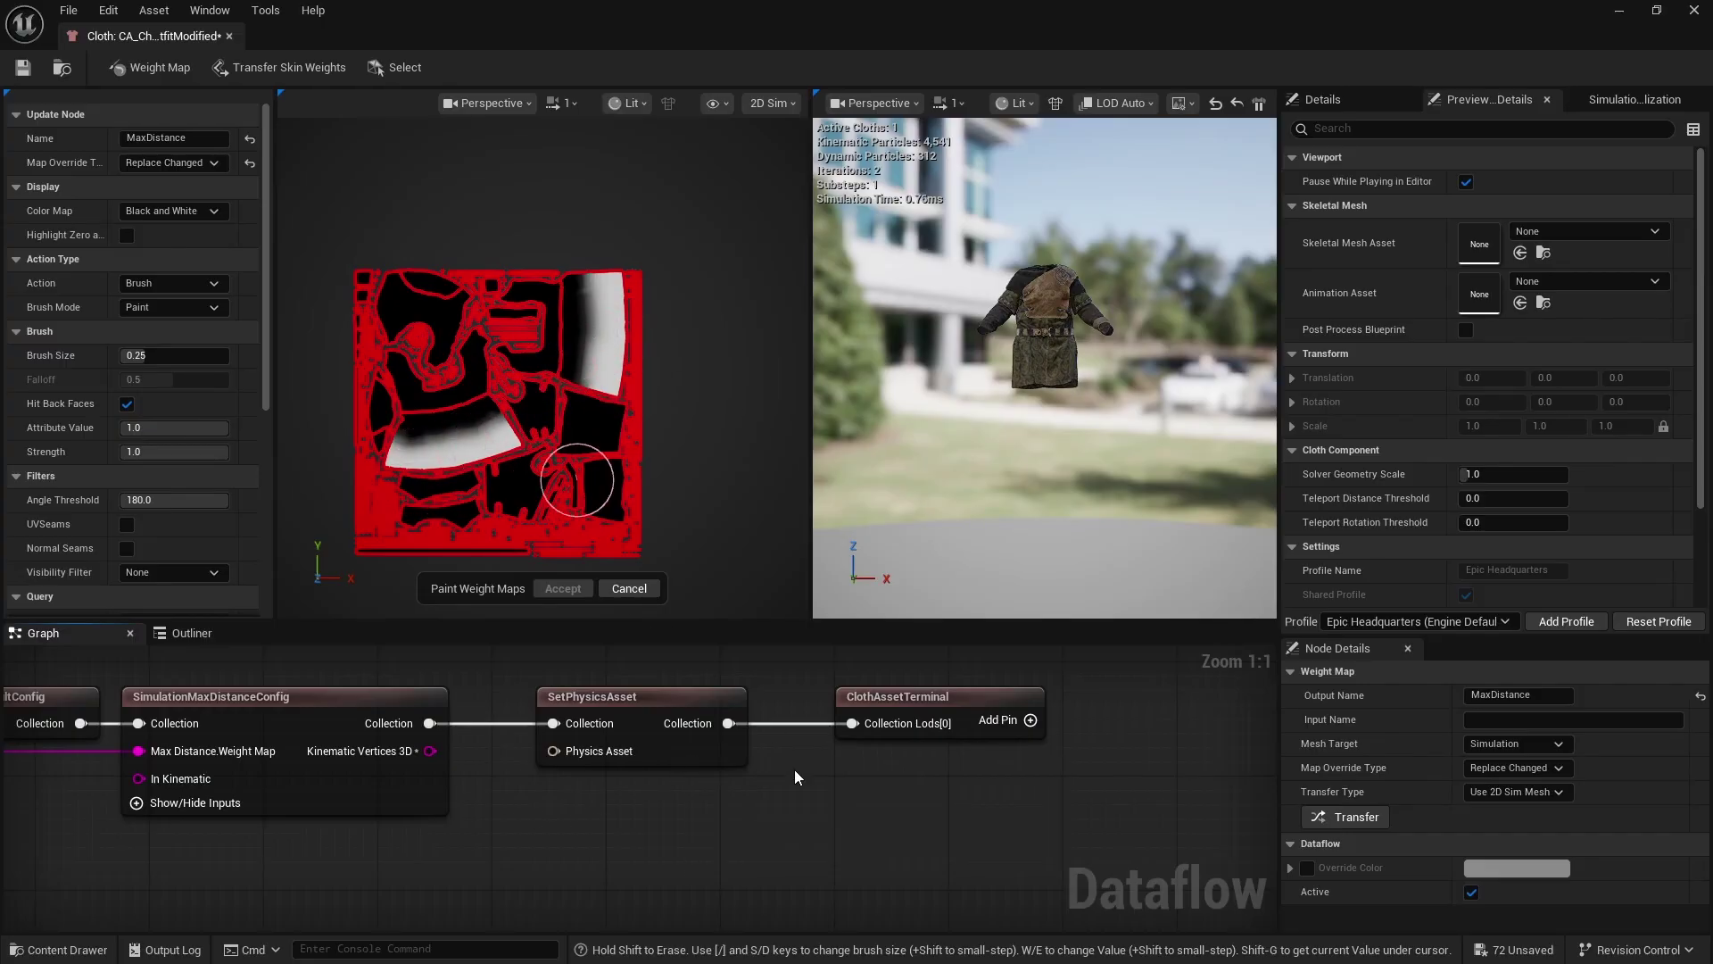
click(709, 755)
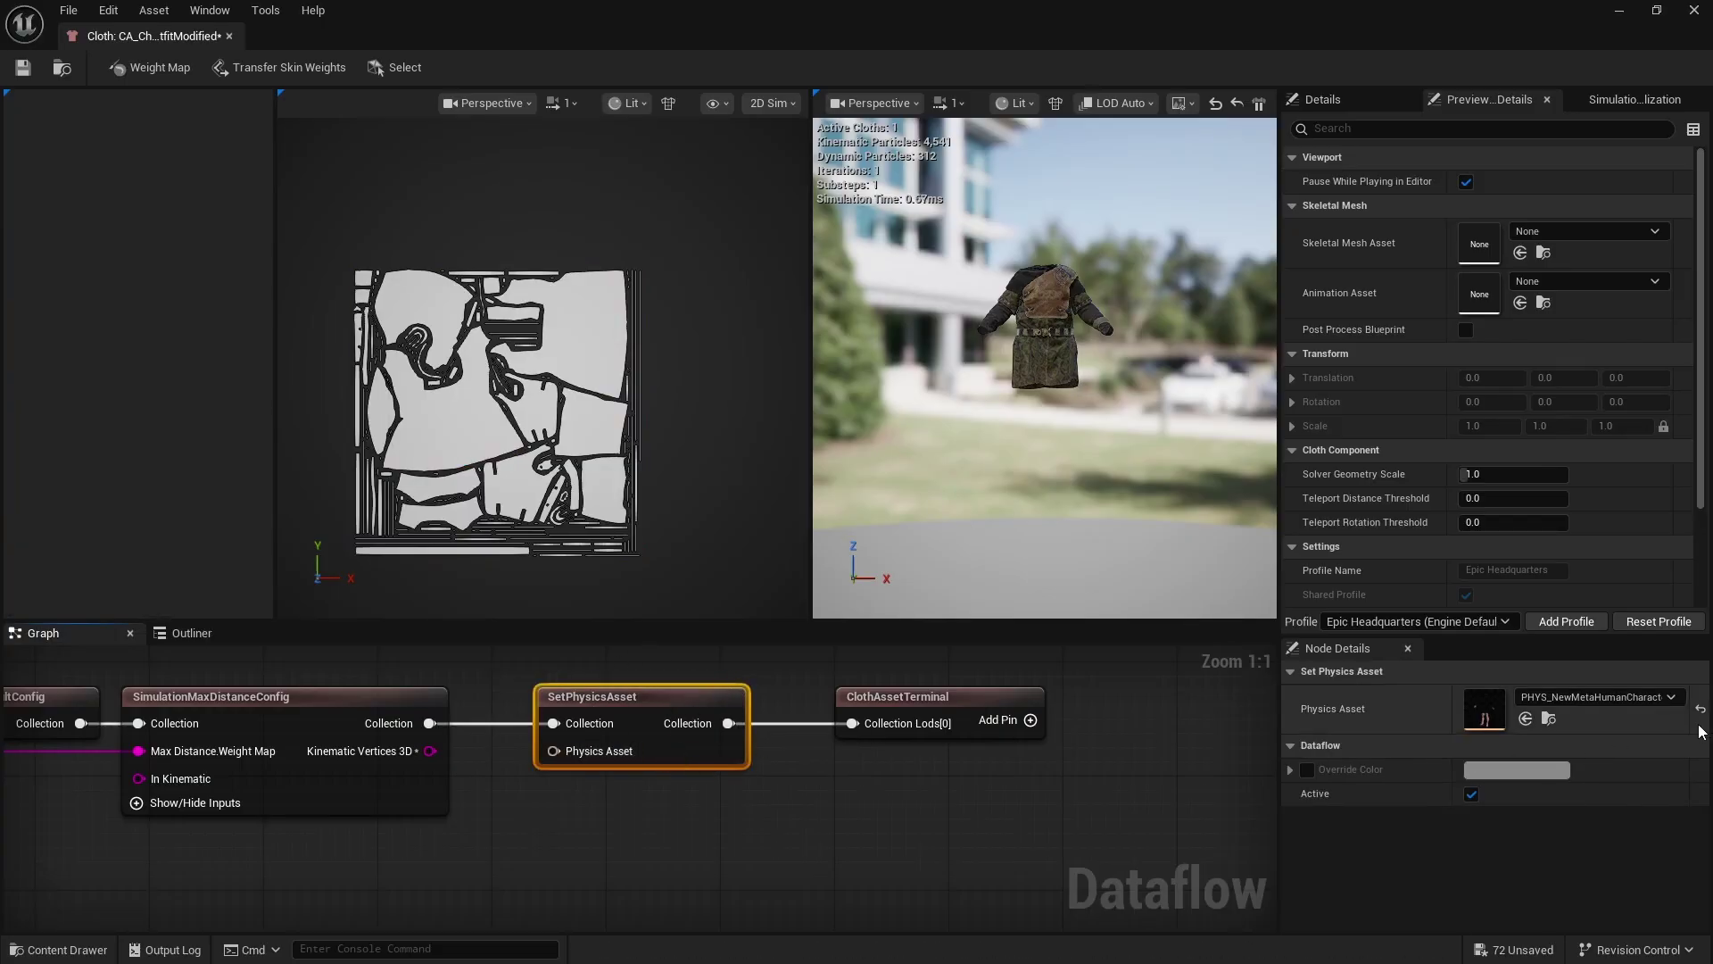
click(1599, 698)
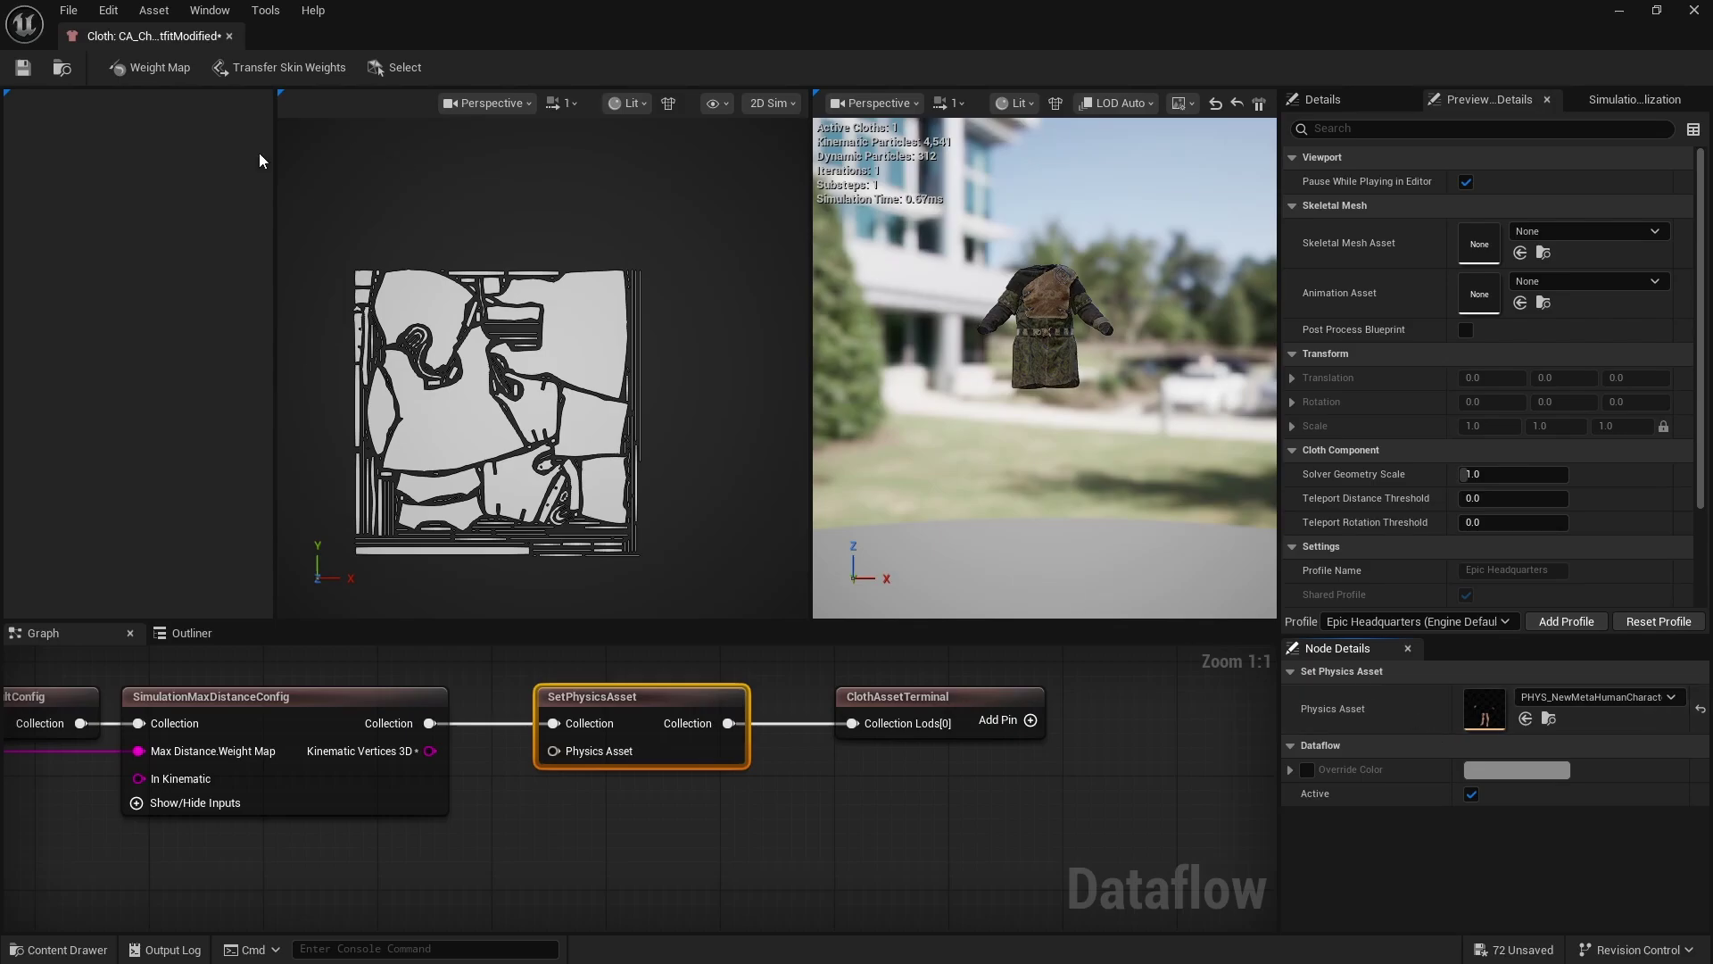
Select CA_ChestHuntOutfitModified in the NewMetaHumanCharacter Clothing folder and close its cloth editor.
key(ctrl+space)
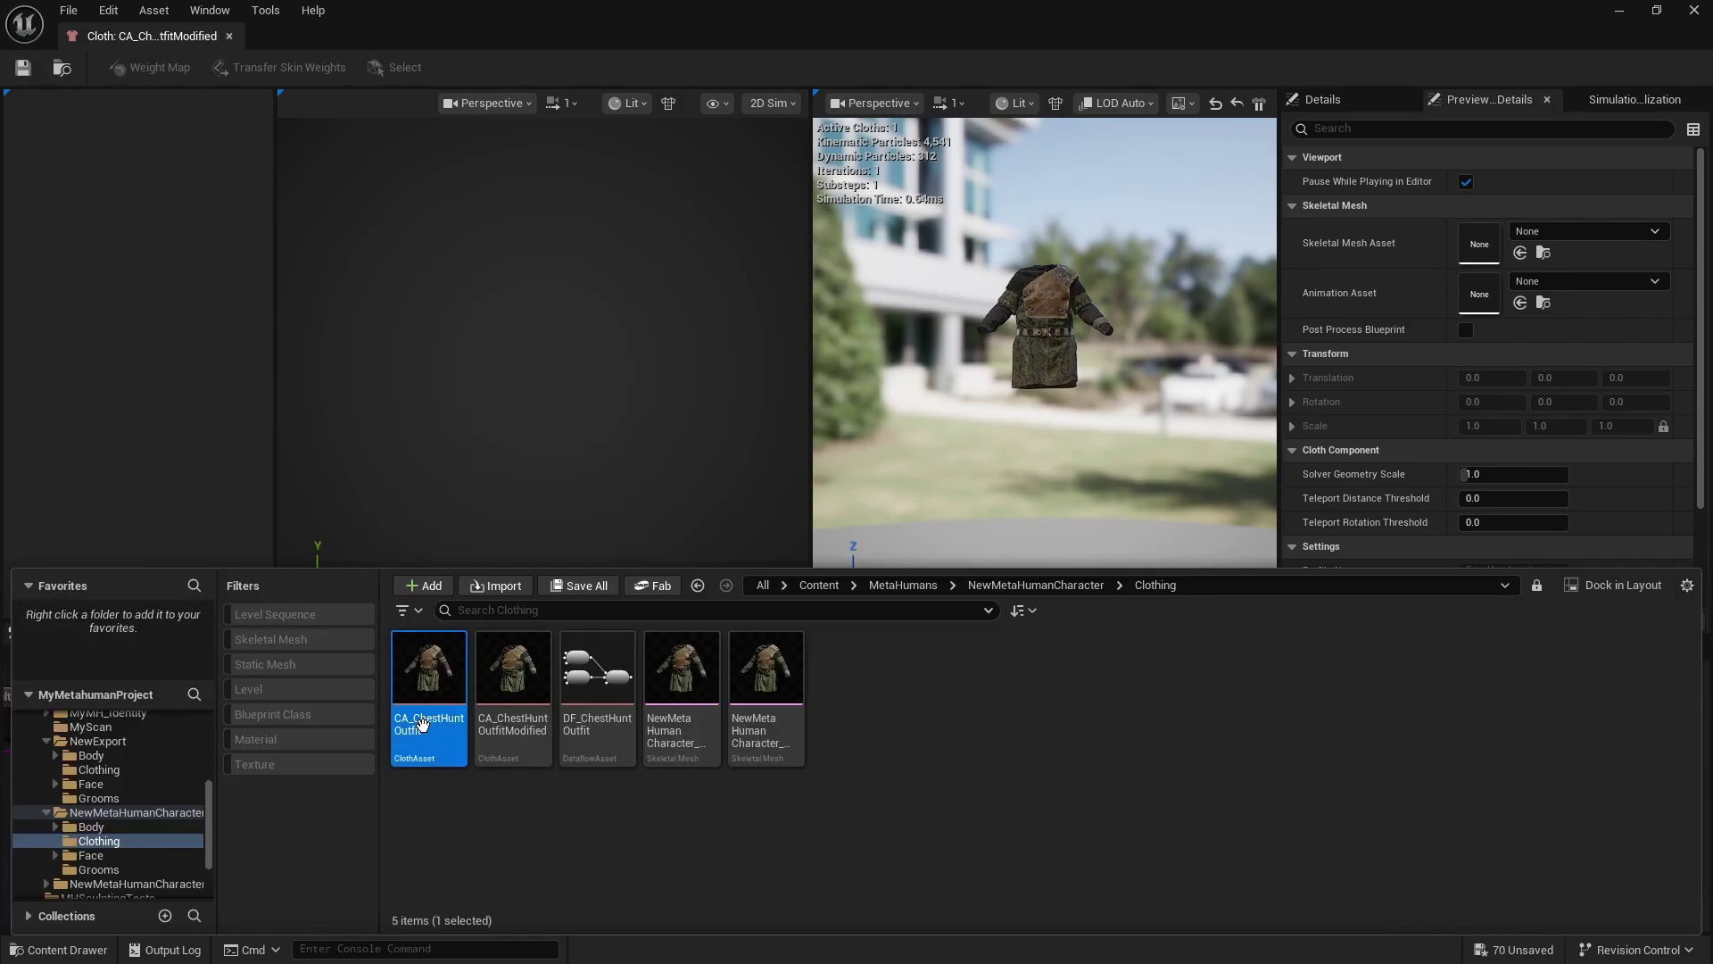
click(496, 740)
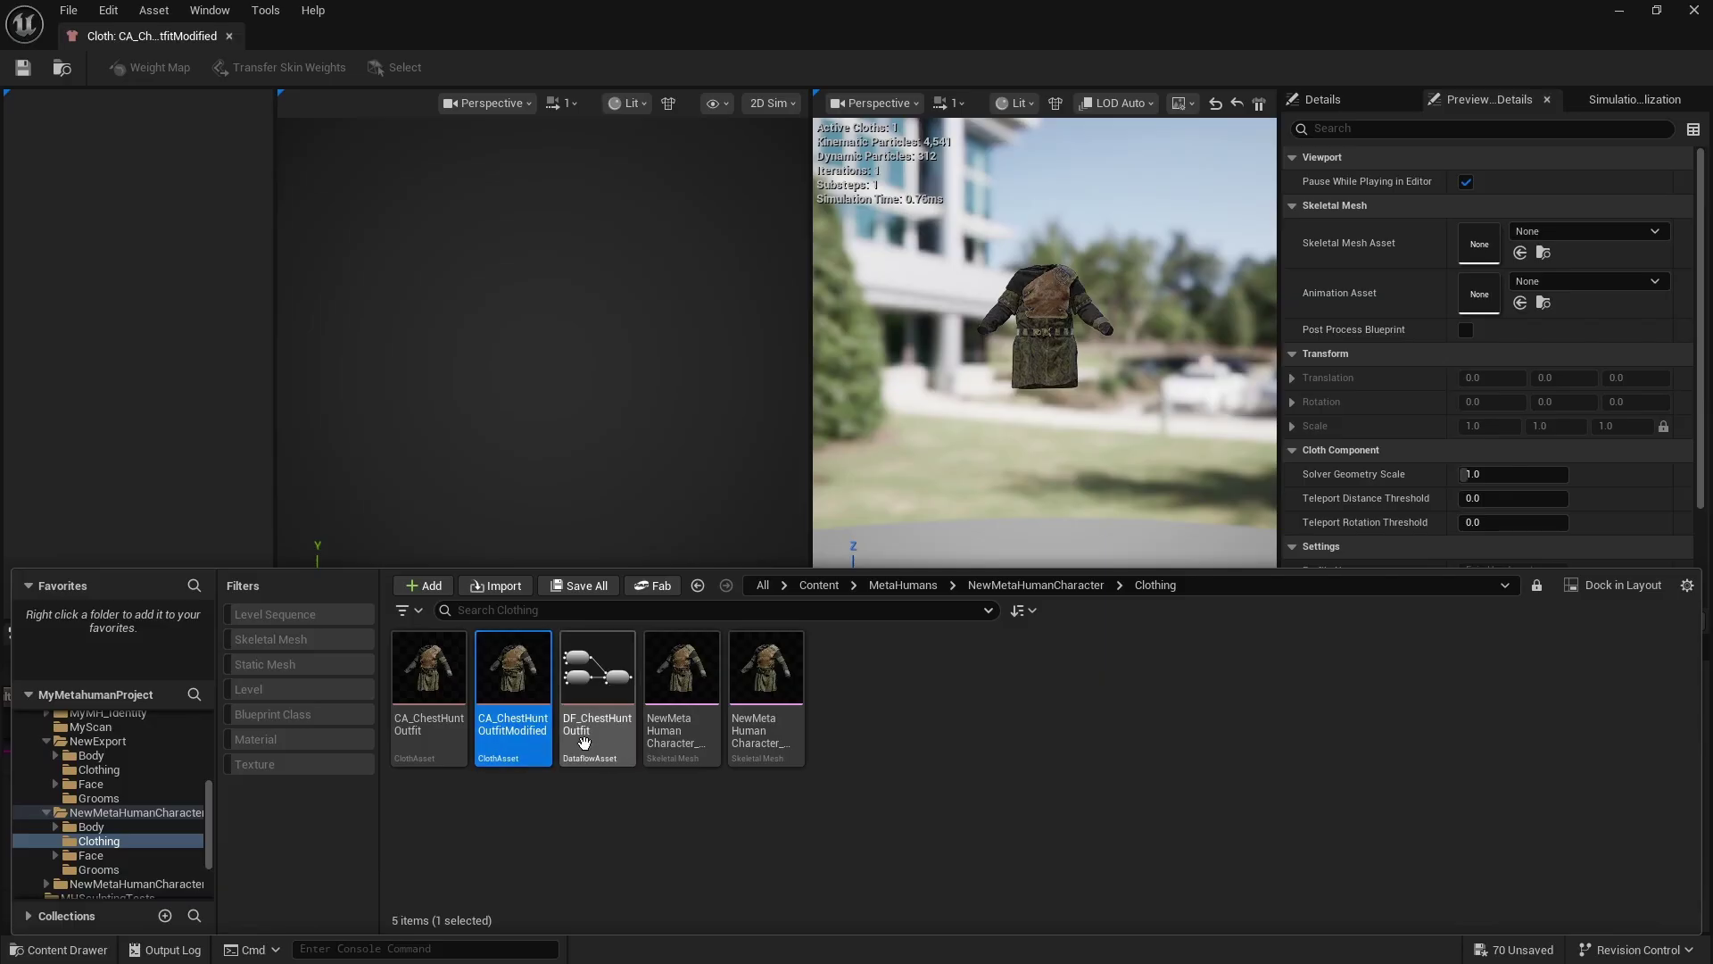
click(650, 339)
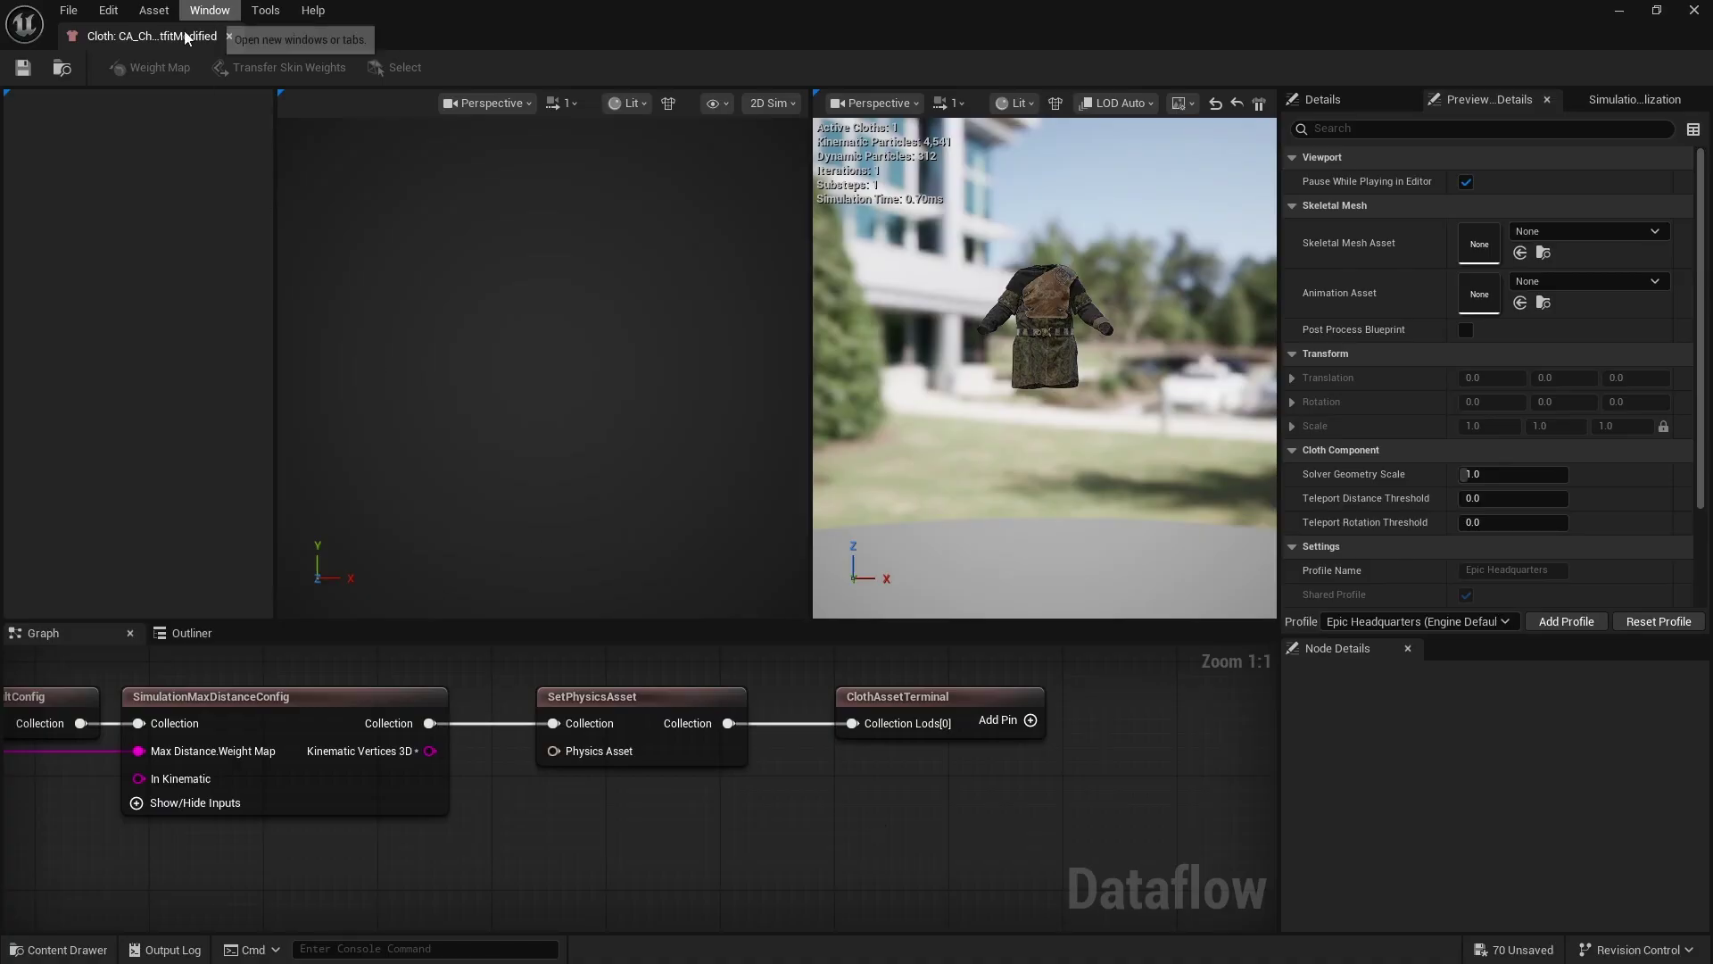
click(229, 36)
Open the BP_NewExport blueprint and add a Chaos Cloth Component under Body, keeping the name CA_ChestHuntOutfitModified.
click(762, 323)
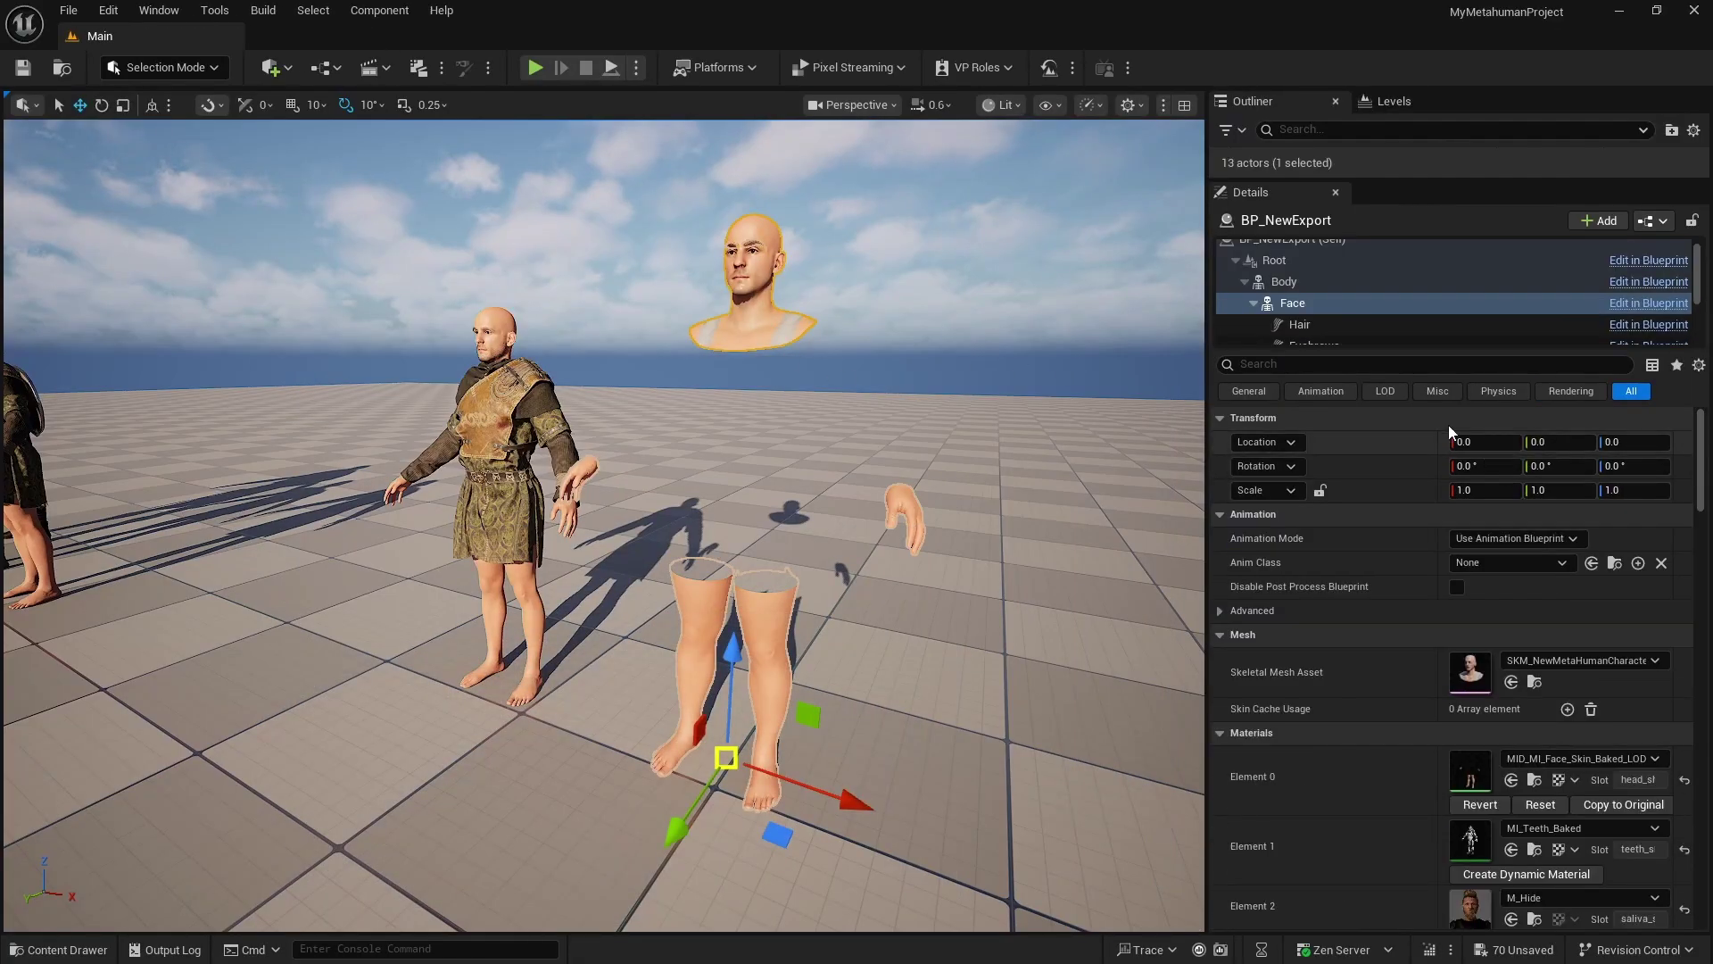
click(1631, 306)
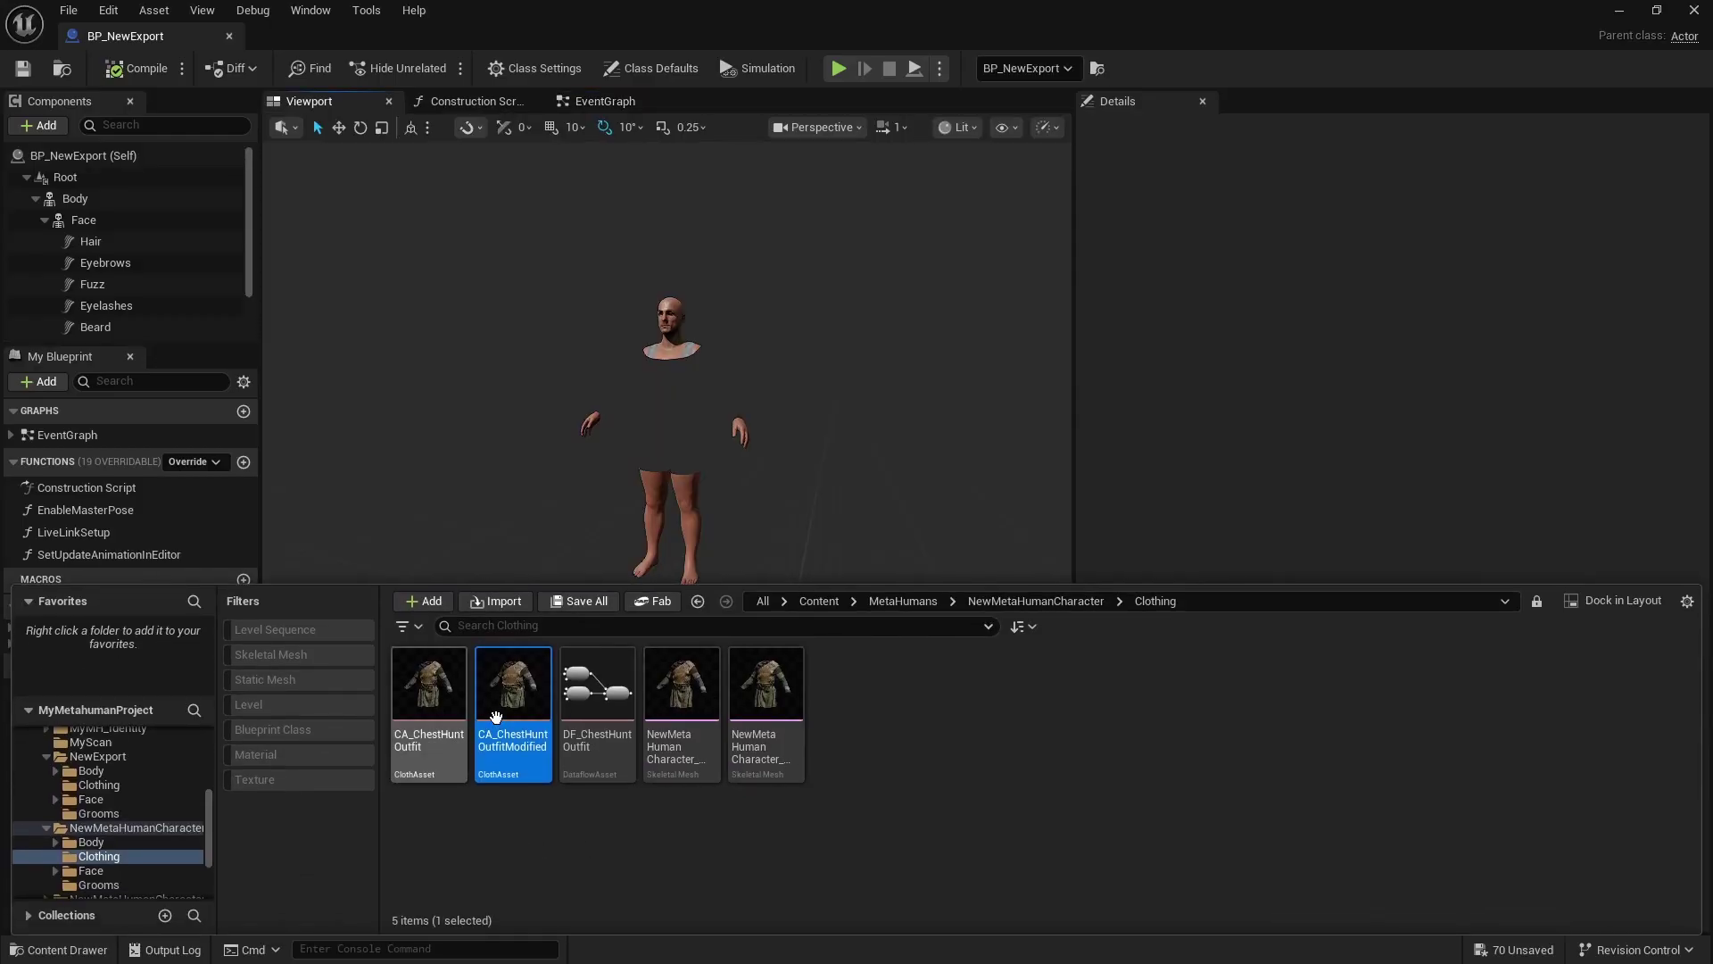
click(75, 198)
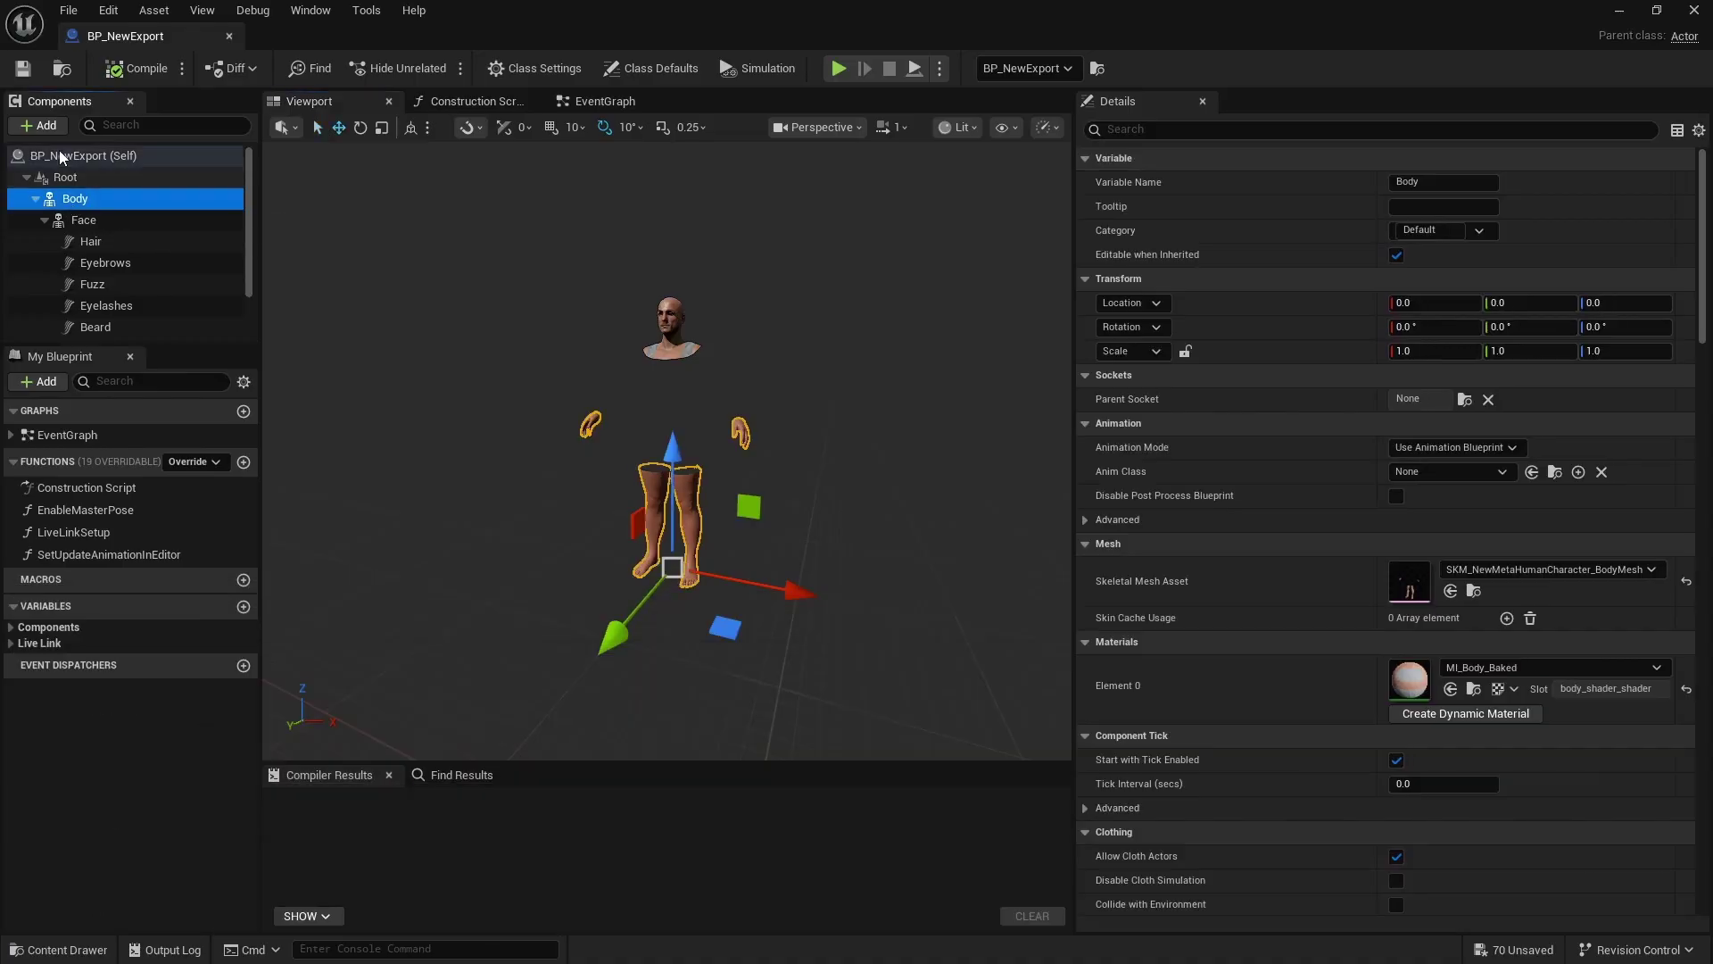
click(45, 125)
text(c)
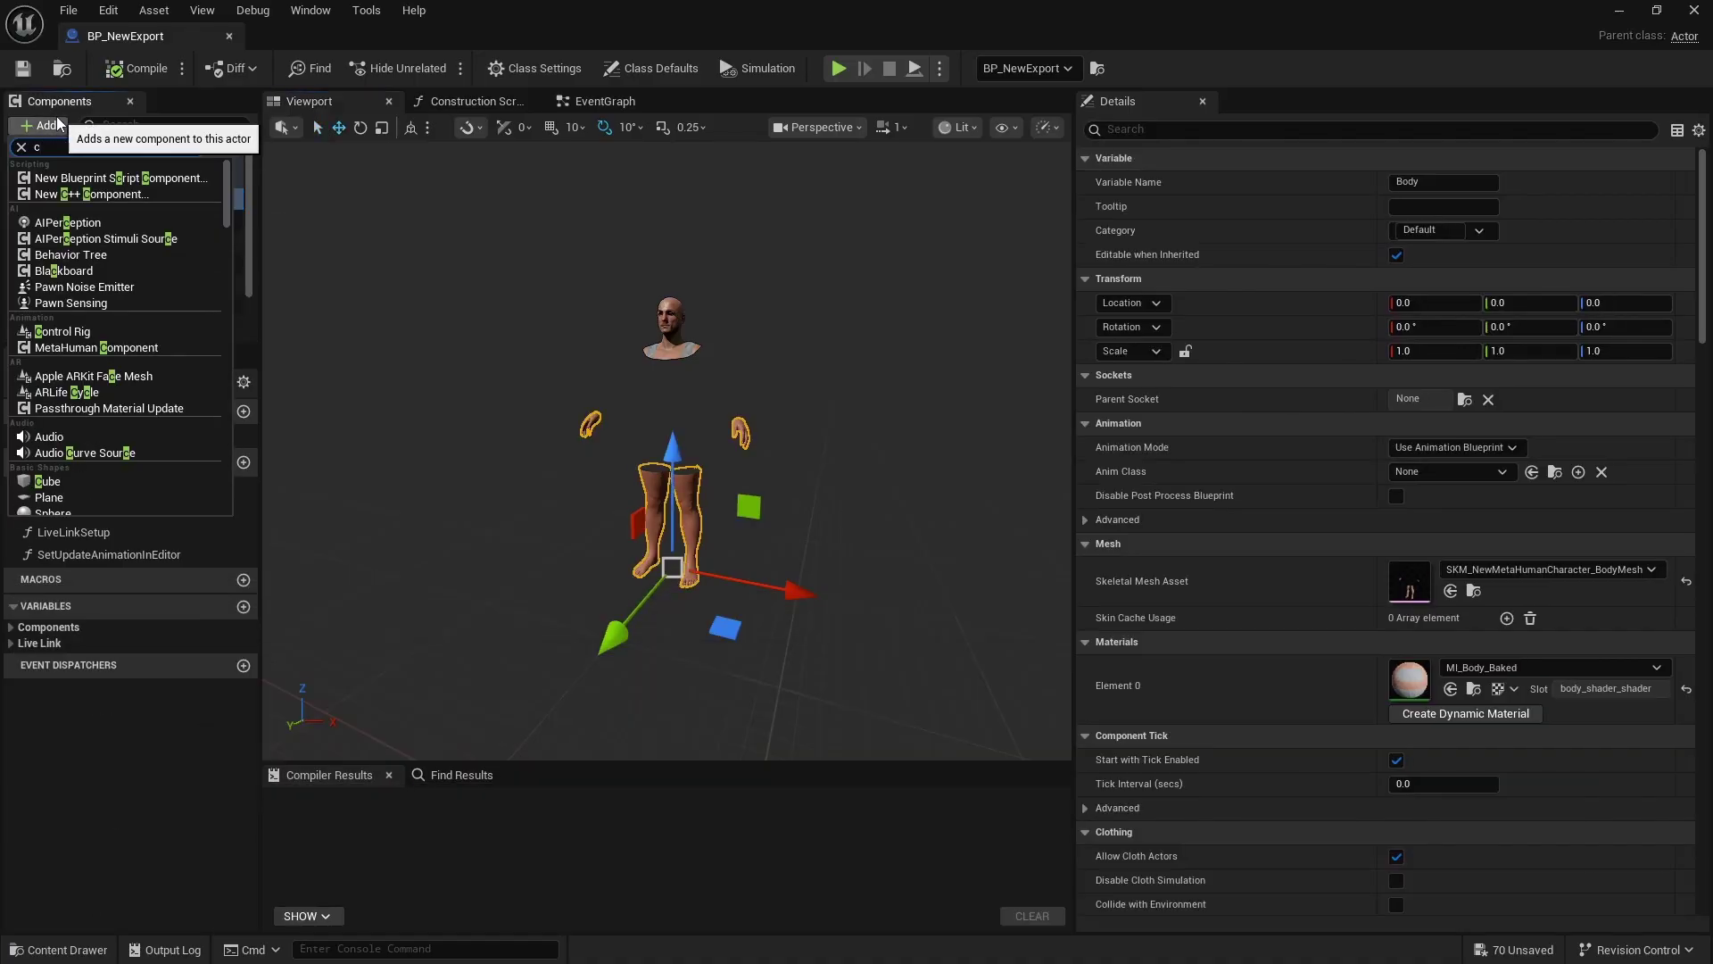
text(lot)
click(134, 207)
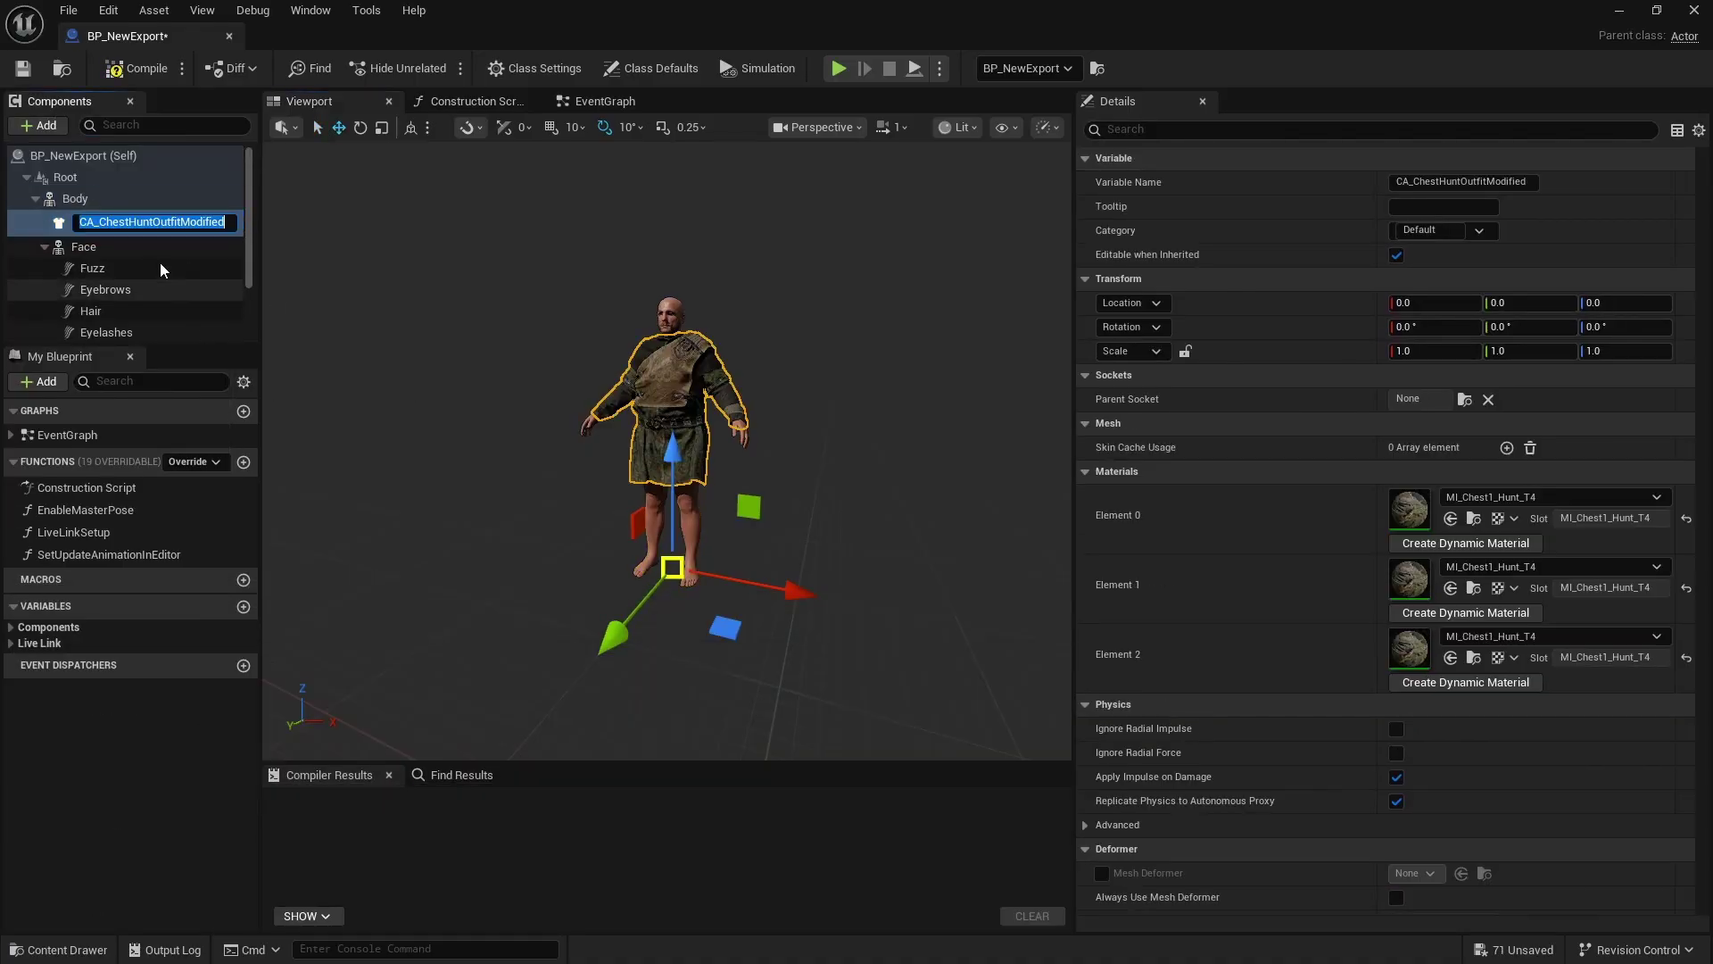
key(Return)
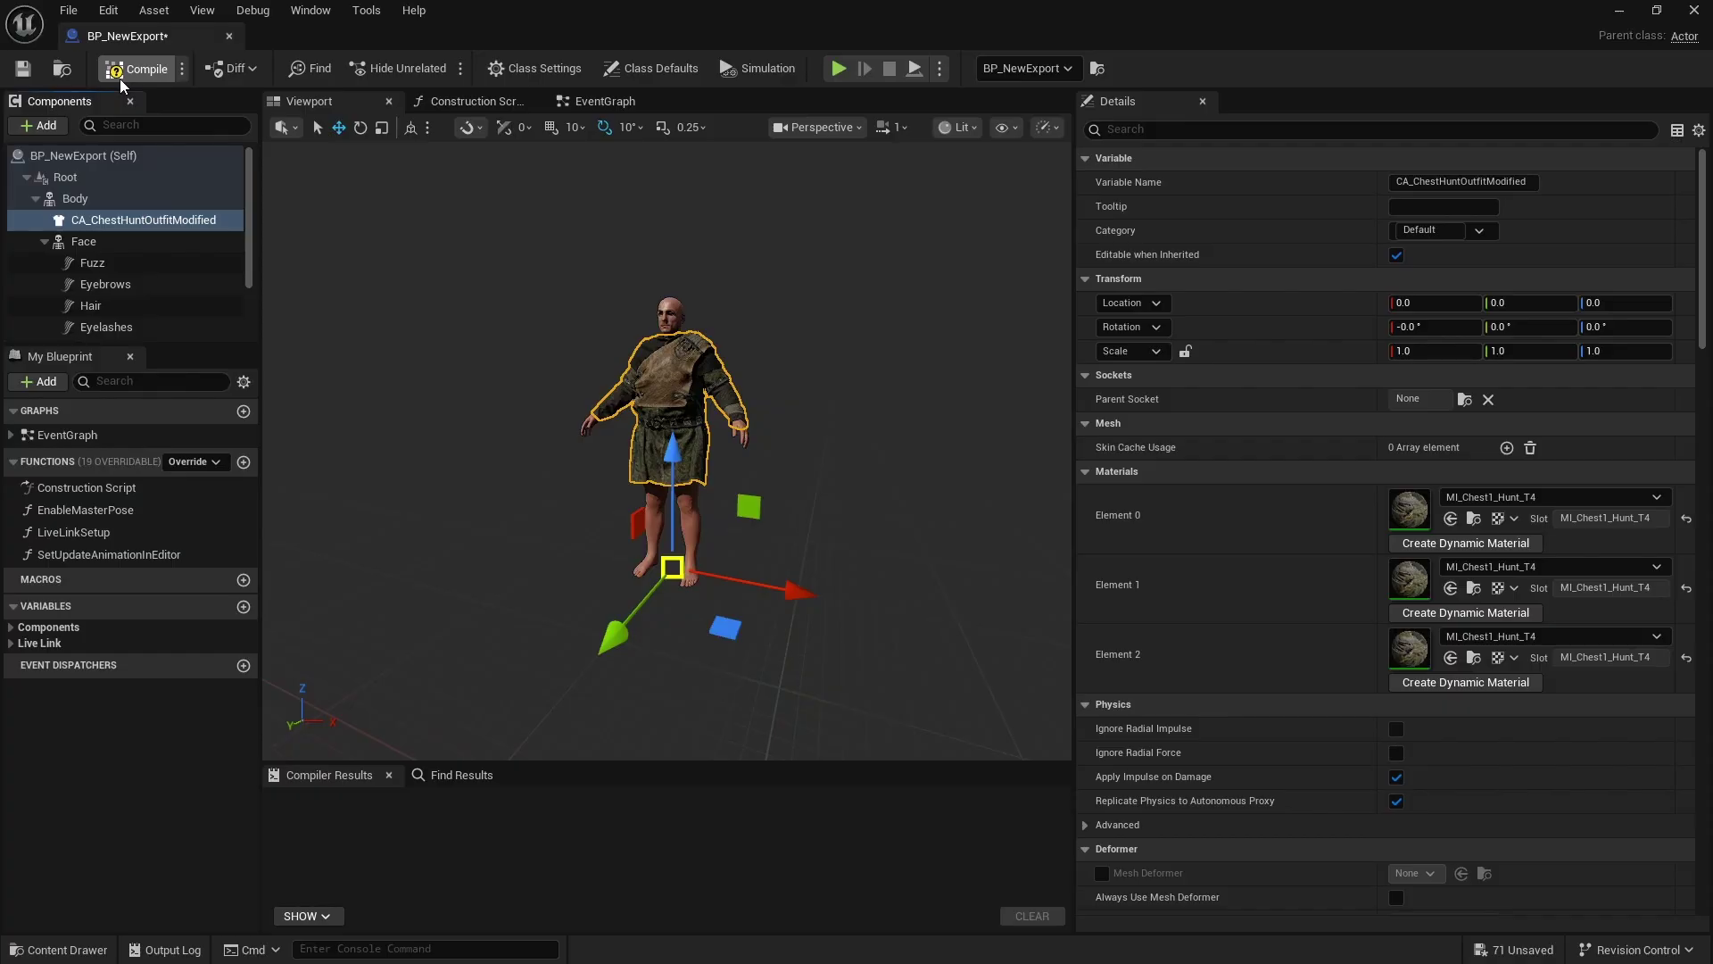
Compile and save the BP_NewExport blueprint and close it.
click(120, 78)
click(23, 70)
middle_click(156, 37)
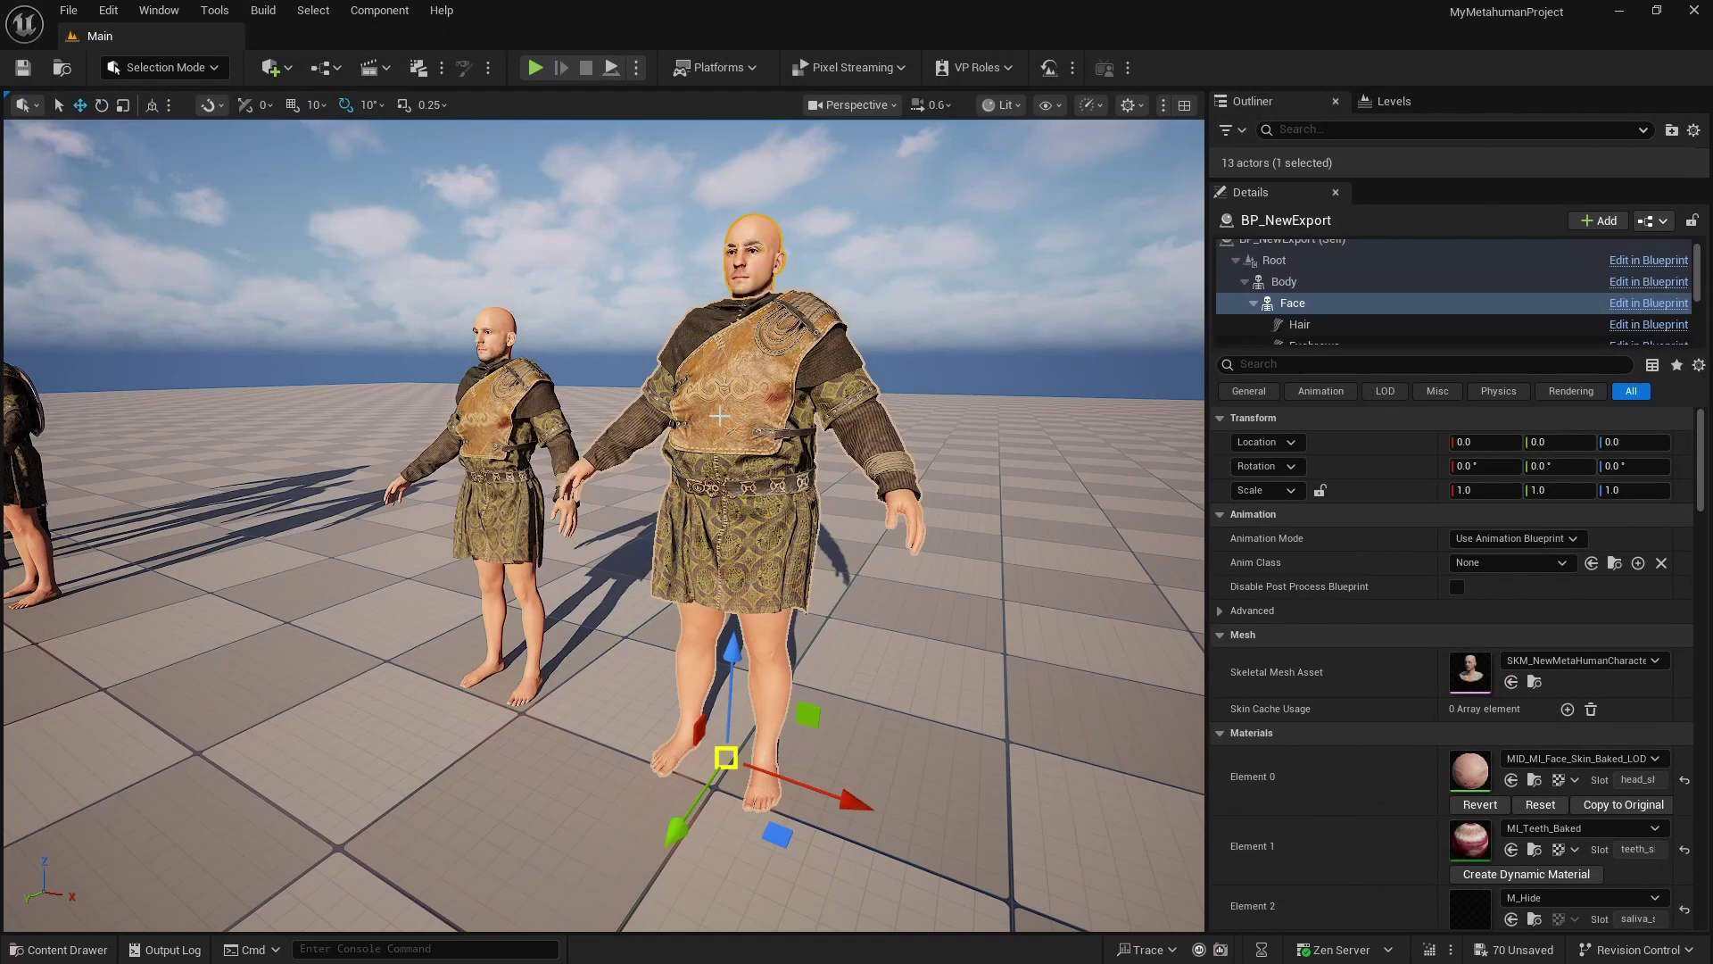
Simulate the level and move the BP_NewExport character across the floor to test its outfit's cloth motion.
key(w)
scroll(604, 524, down, 1)
right_drag(604, 525, 604, 524)
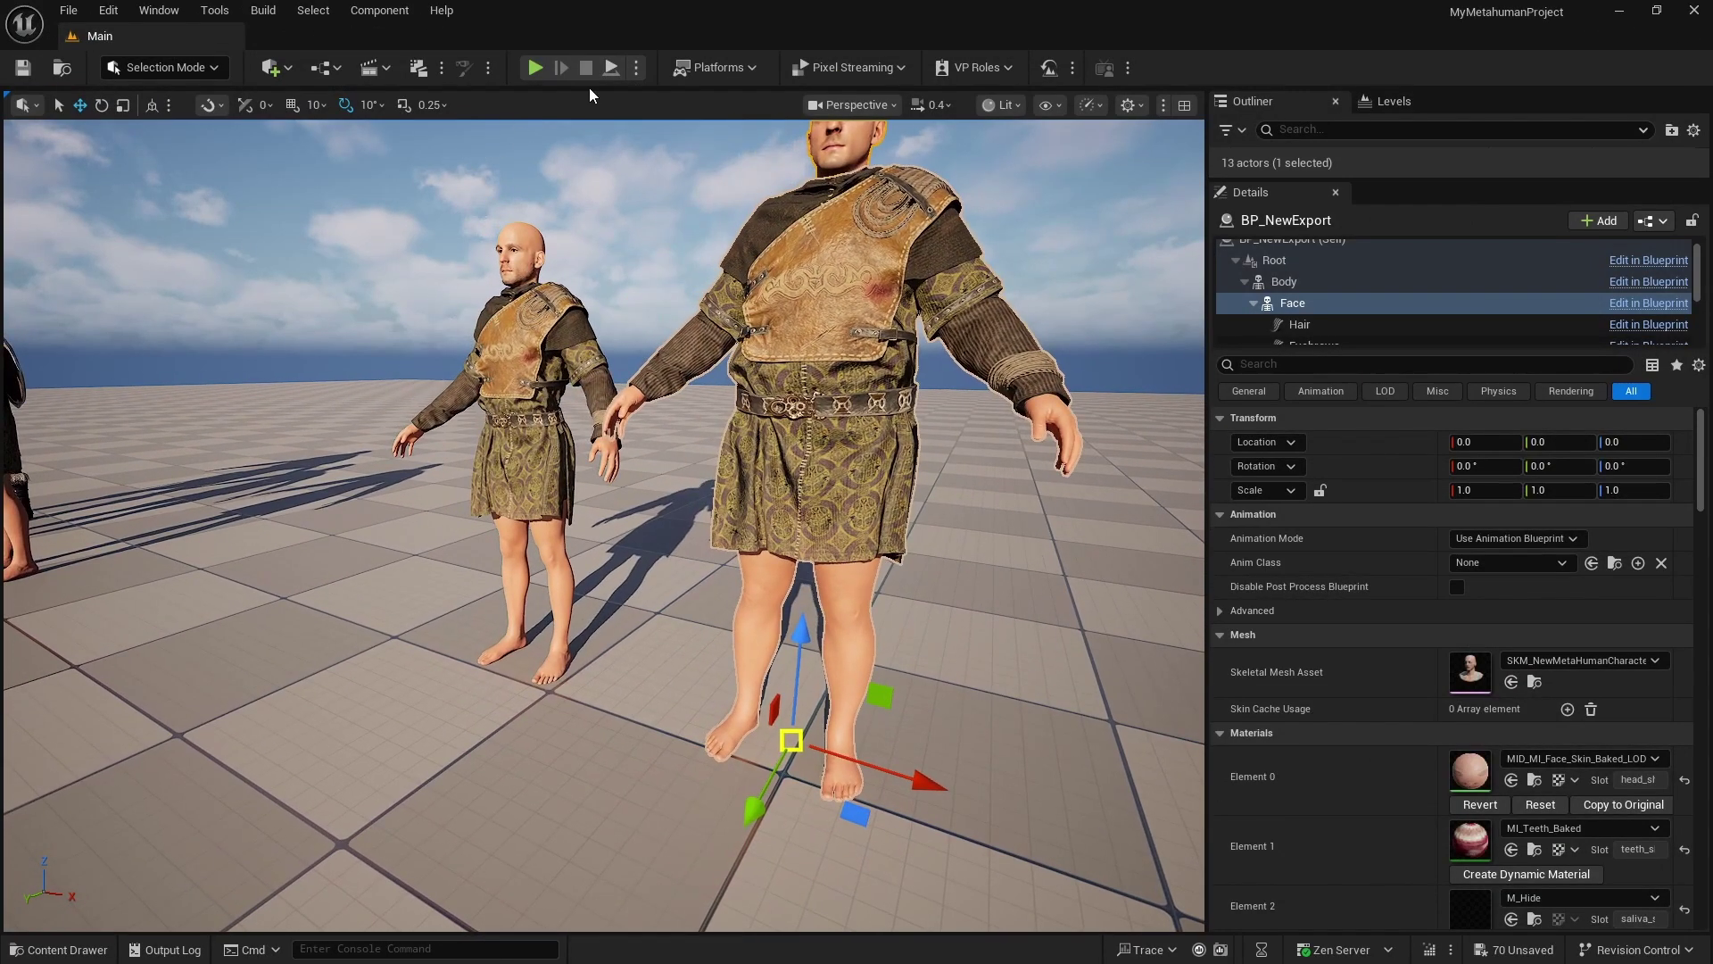
click(612, 68)
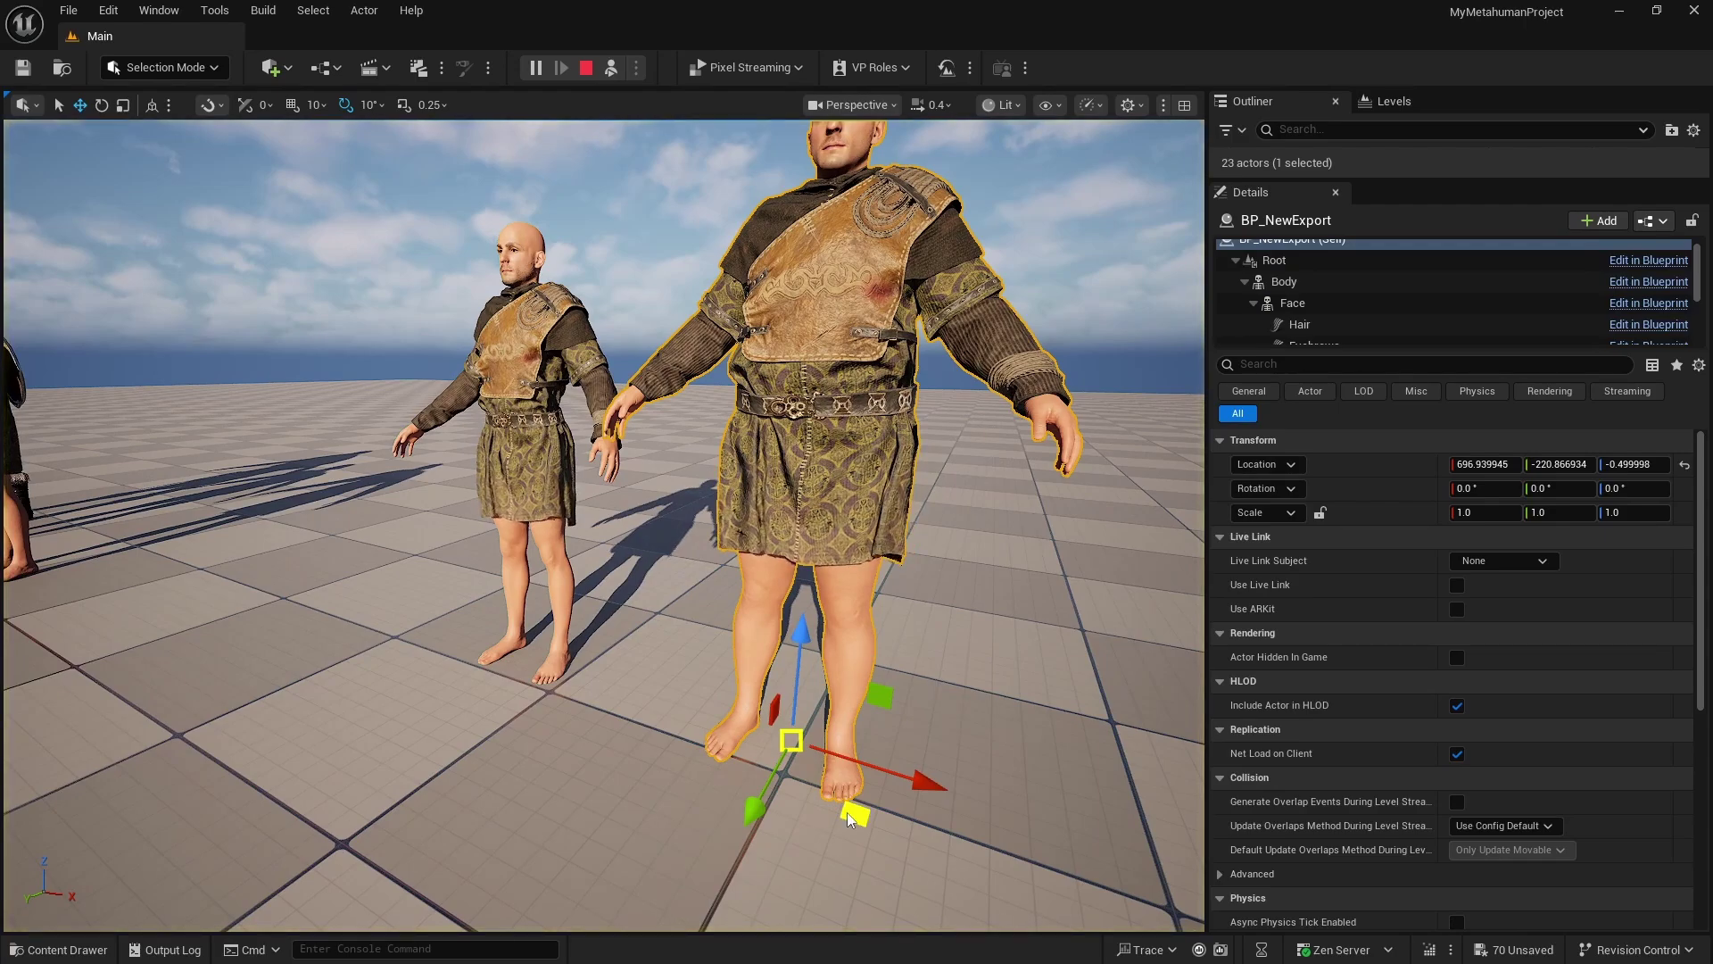
mouse_move(857, 819)
mouse_down()
mouse_move(794, 828)
mouse_move(832, 812)
mouse_up()
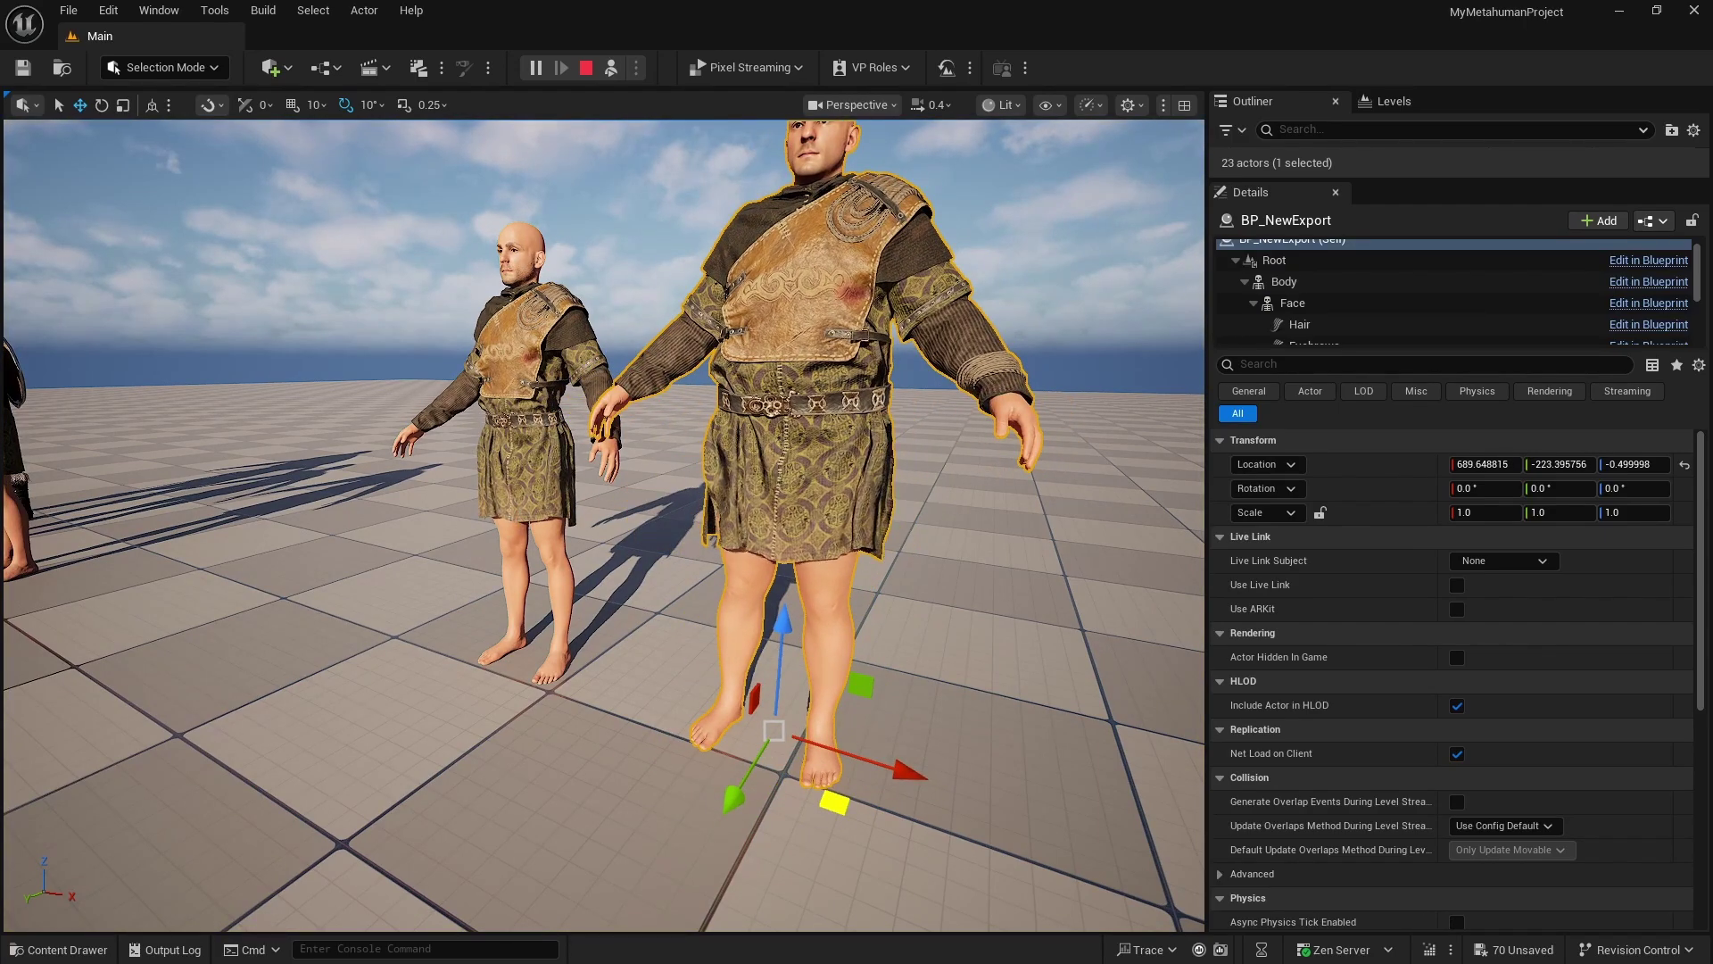
Nudge the BP_NewExport character slightly toward BP_NewMetaHumanCharacter3 to compare their simulated outfits, and select BP_NewMetaHumanCharacter3.
click(519, 522)
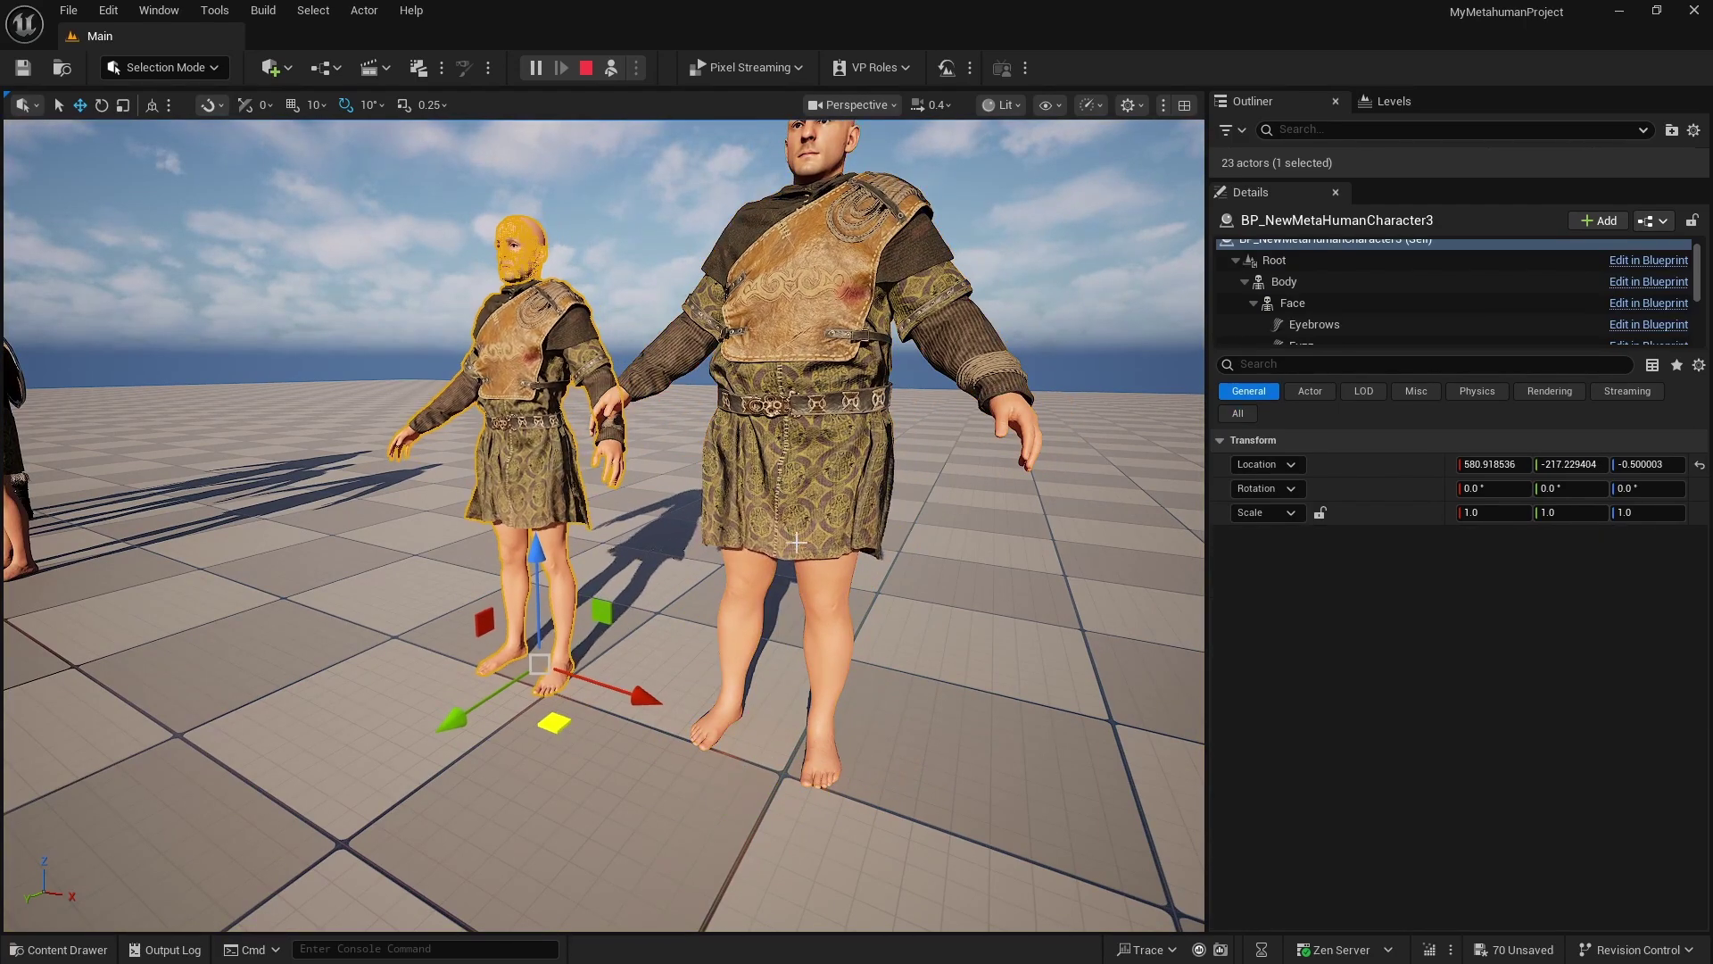
click(848, 625)
drag(839, 807, 816, 805)
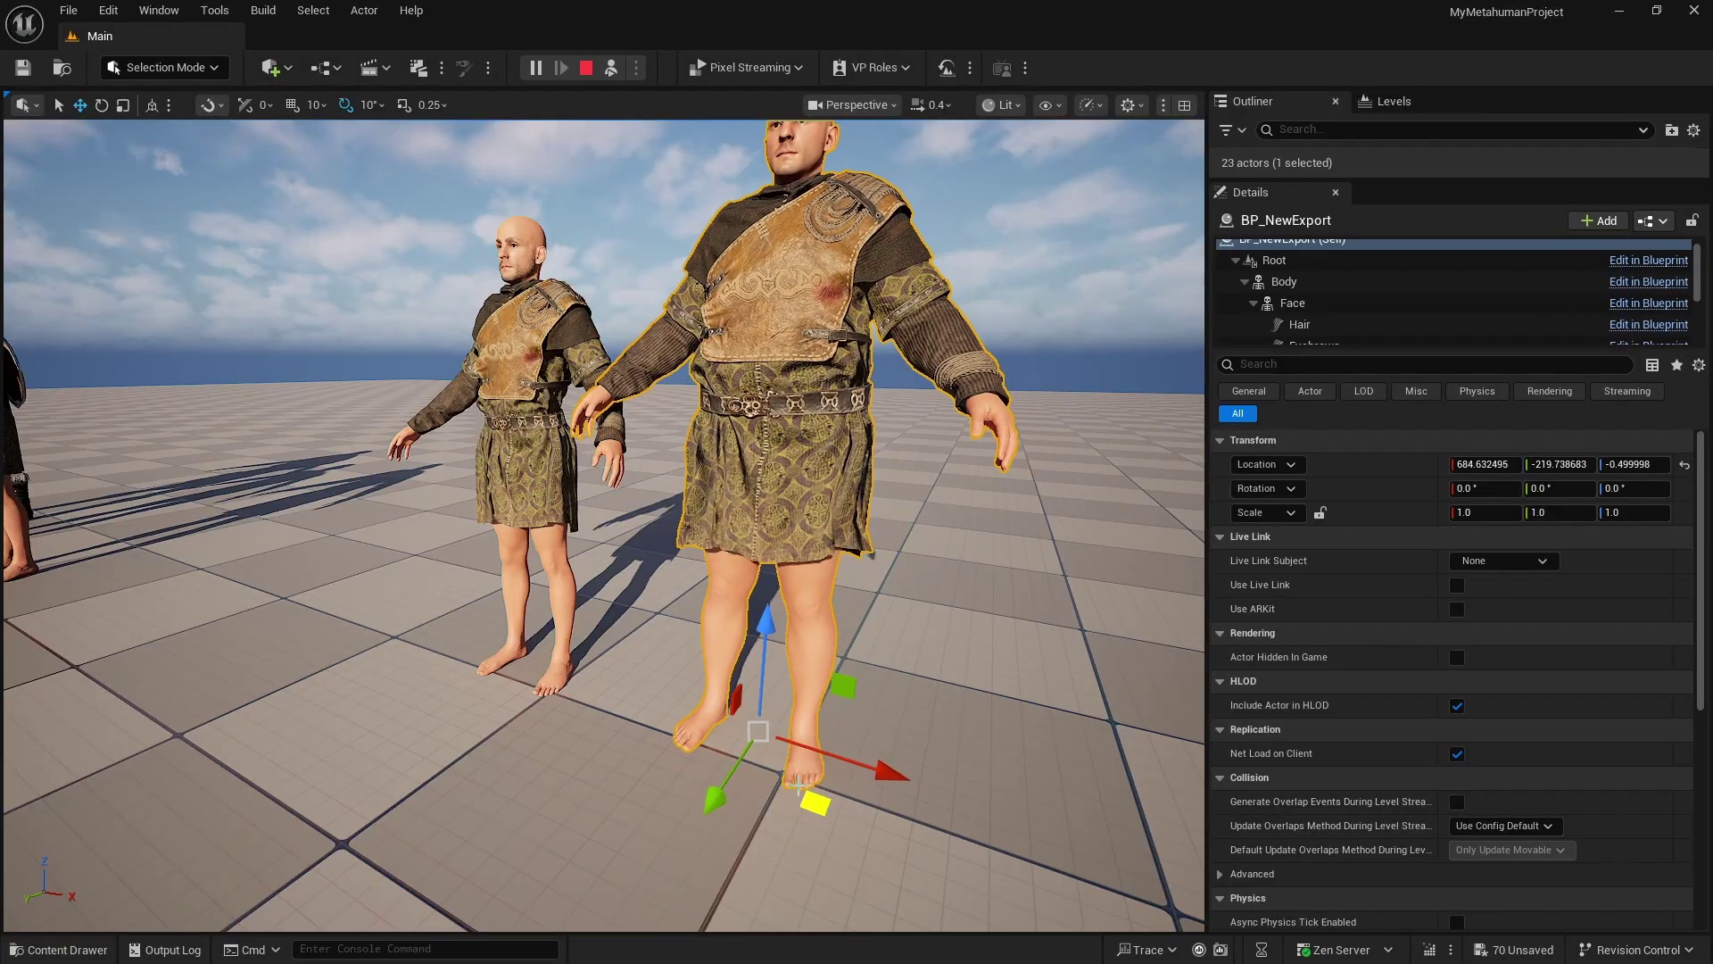
click(505, 471)
Open CA_ChestHuntOutfitModified from the NewMetaHumanCharacter Clothing folder and review its Dataflow graph from NewExportOutfit through to ClothAssetTerminal.
key(ctrl+space)
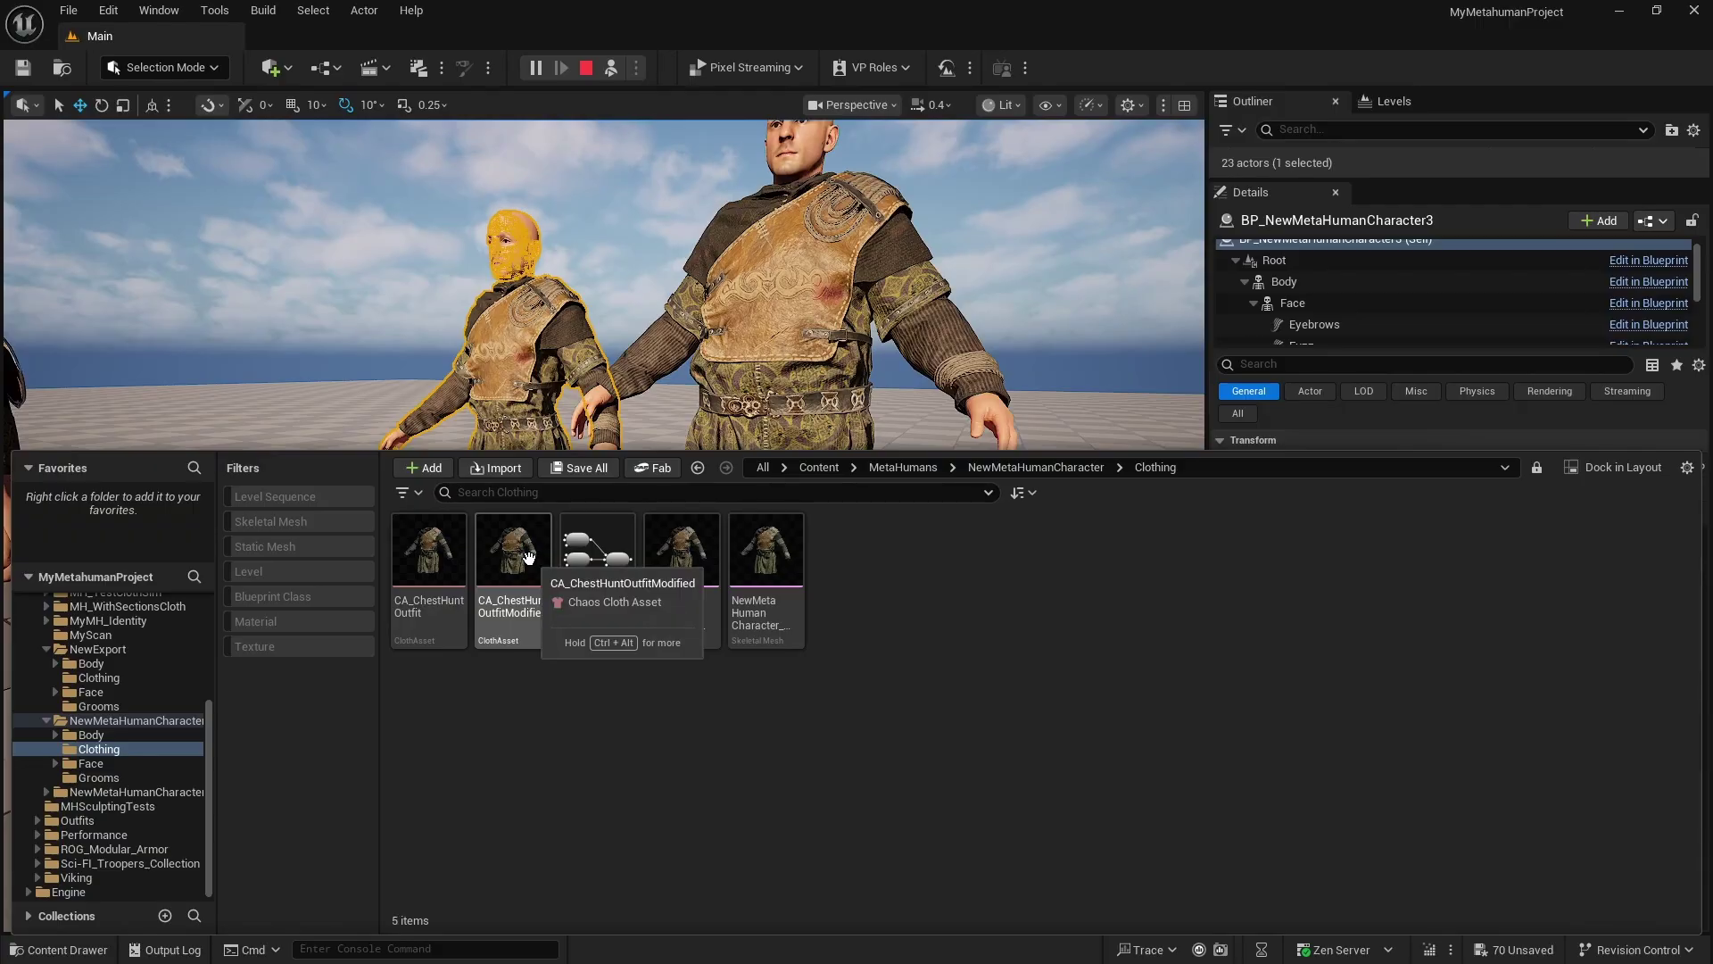
double_click(534, 597)
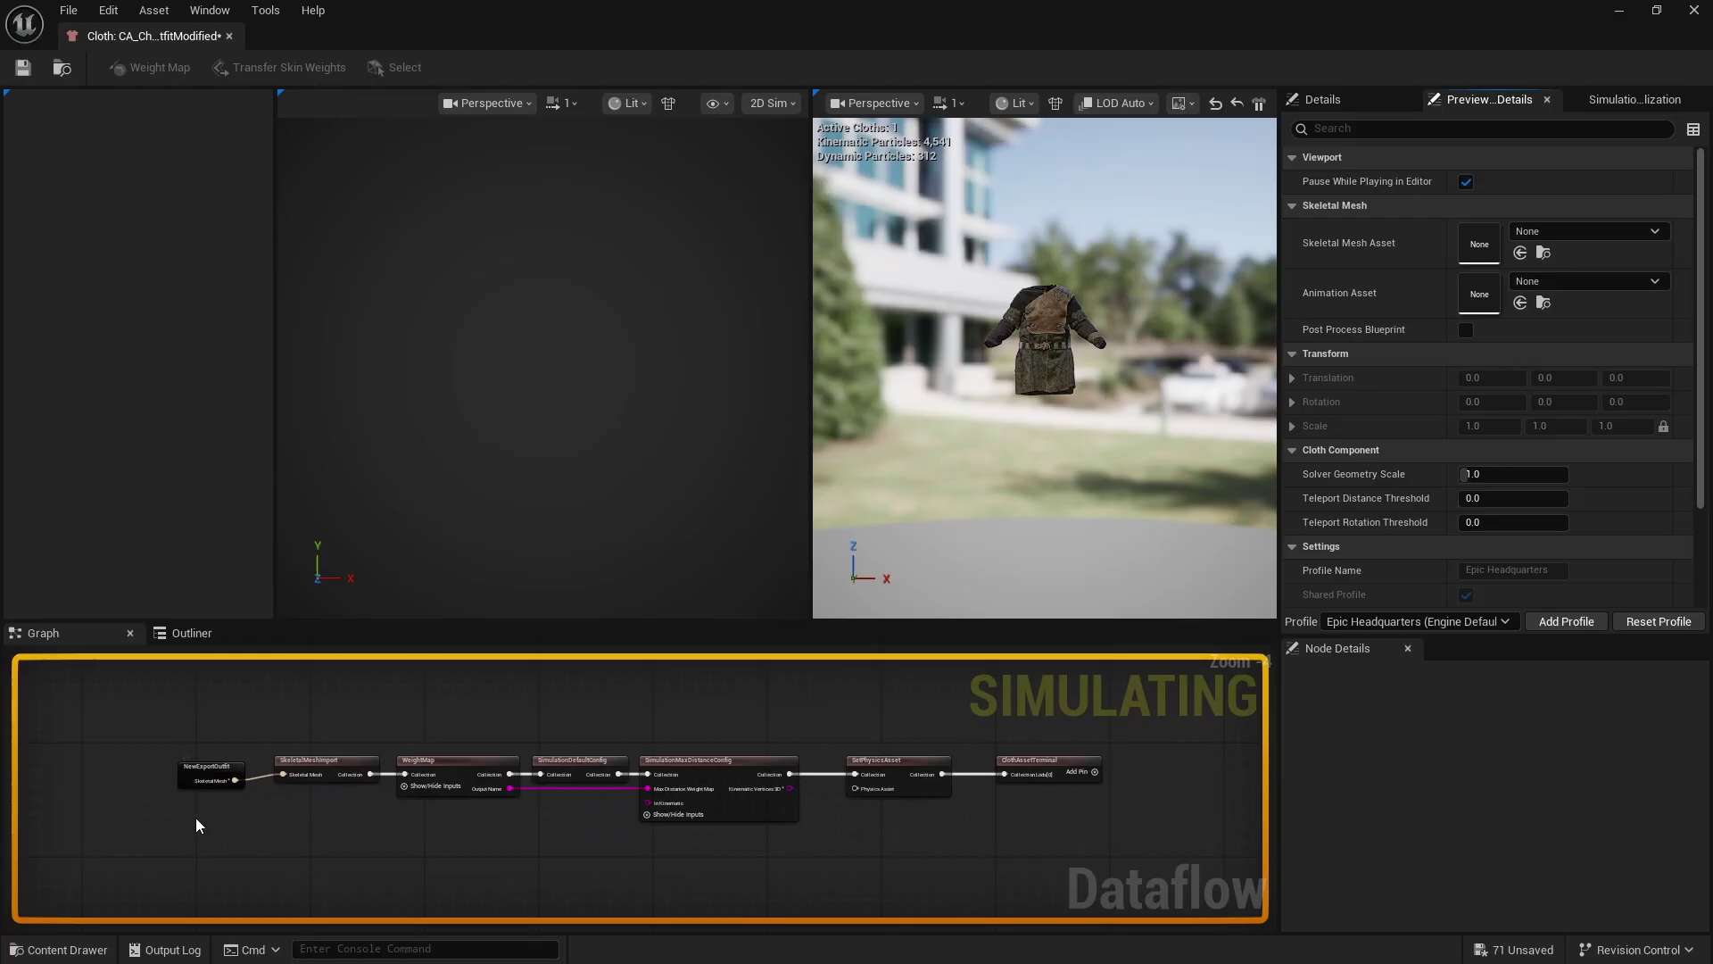
scroll(218, 740, up, 2)
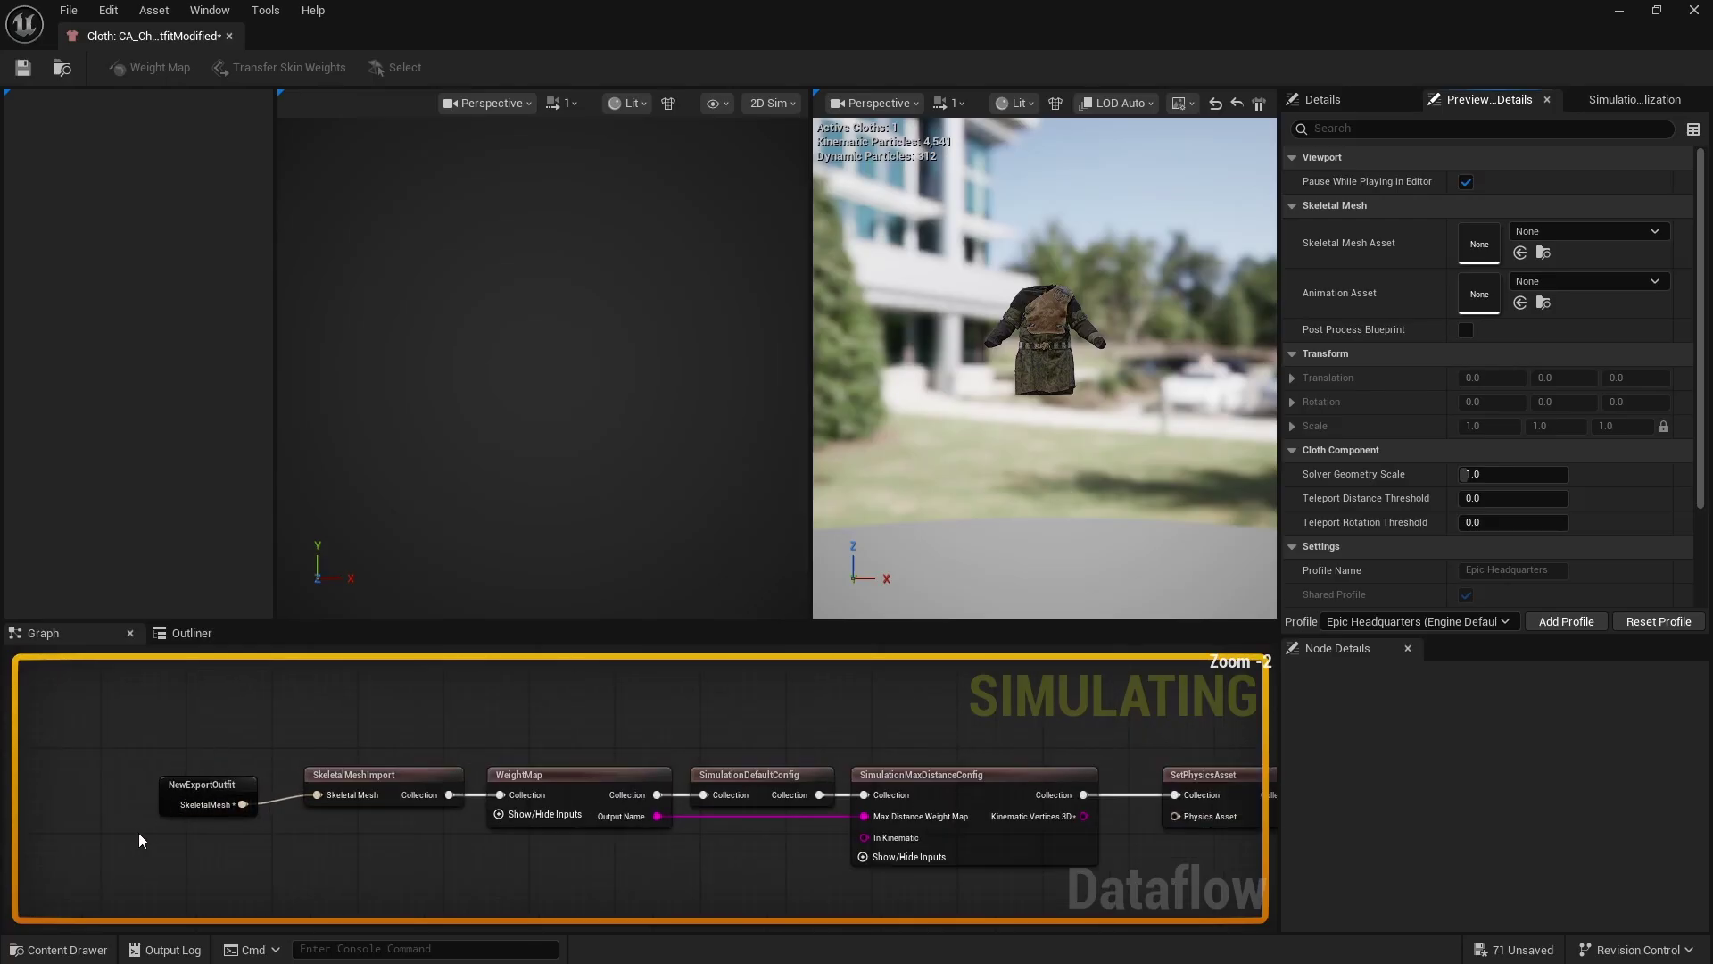
right_drag(839, 901, 202, 859)
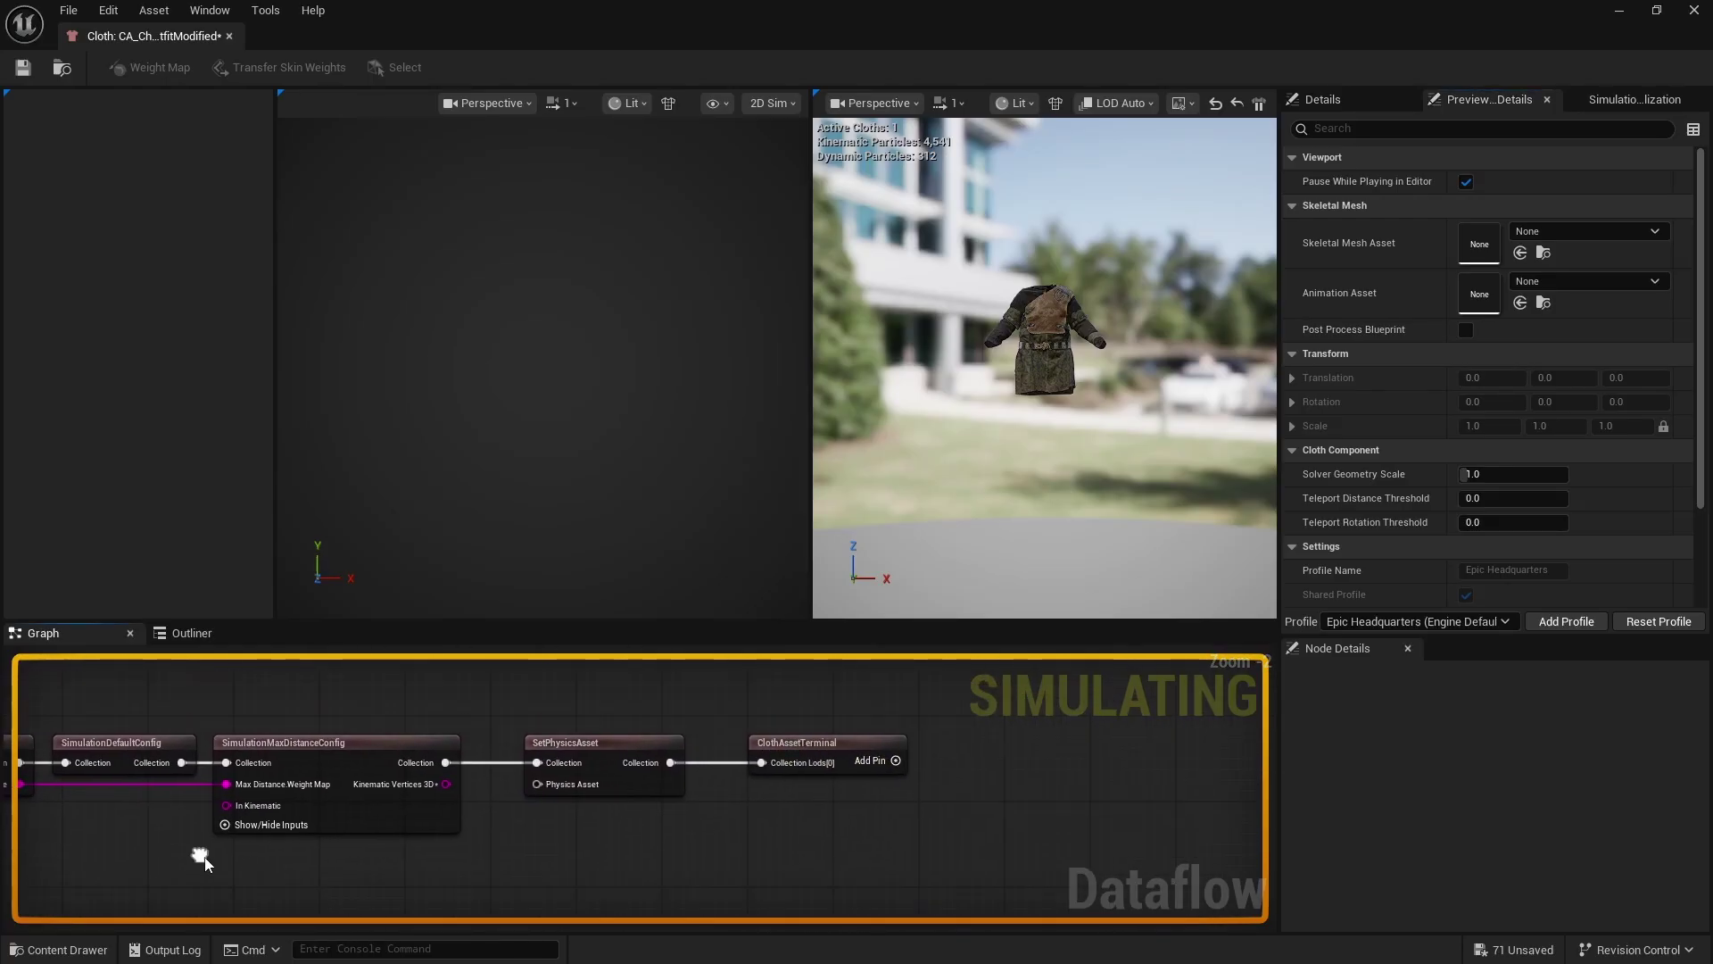